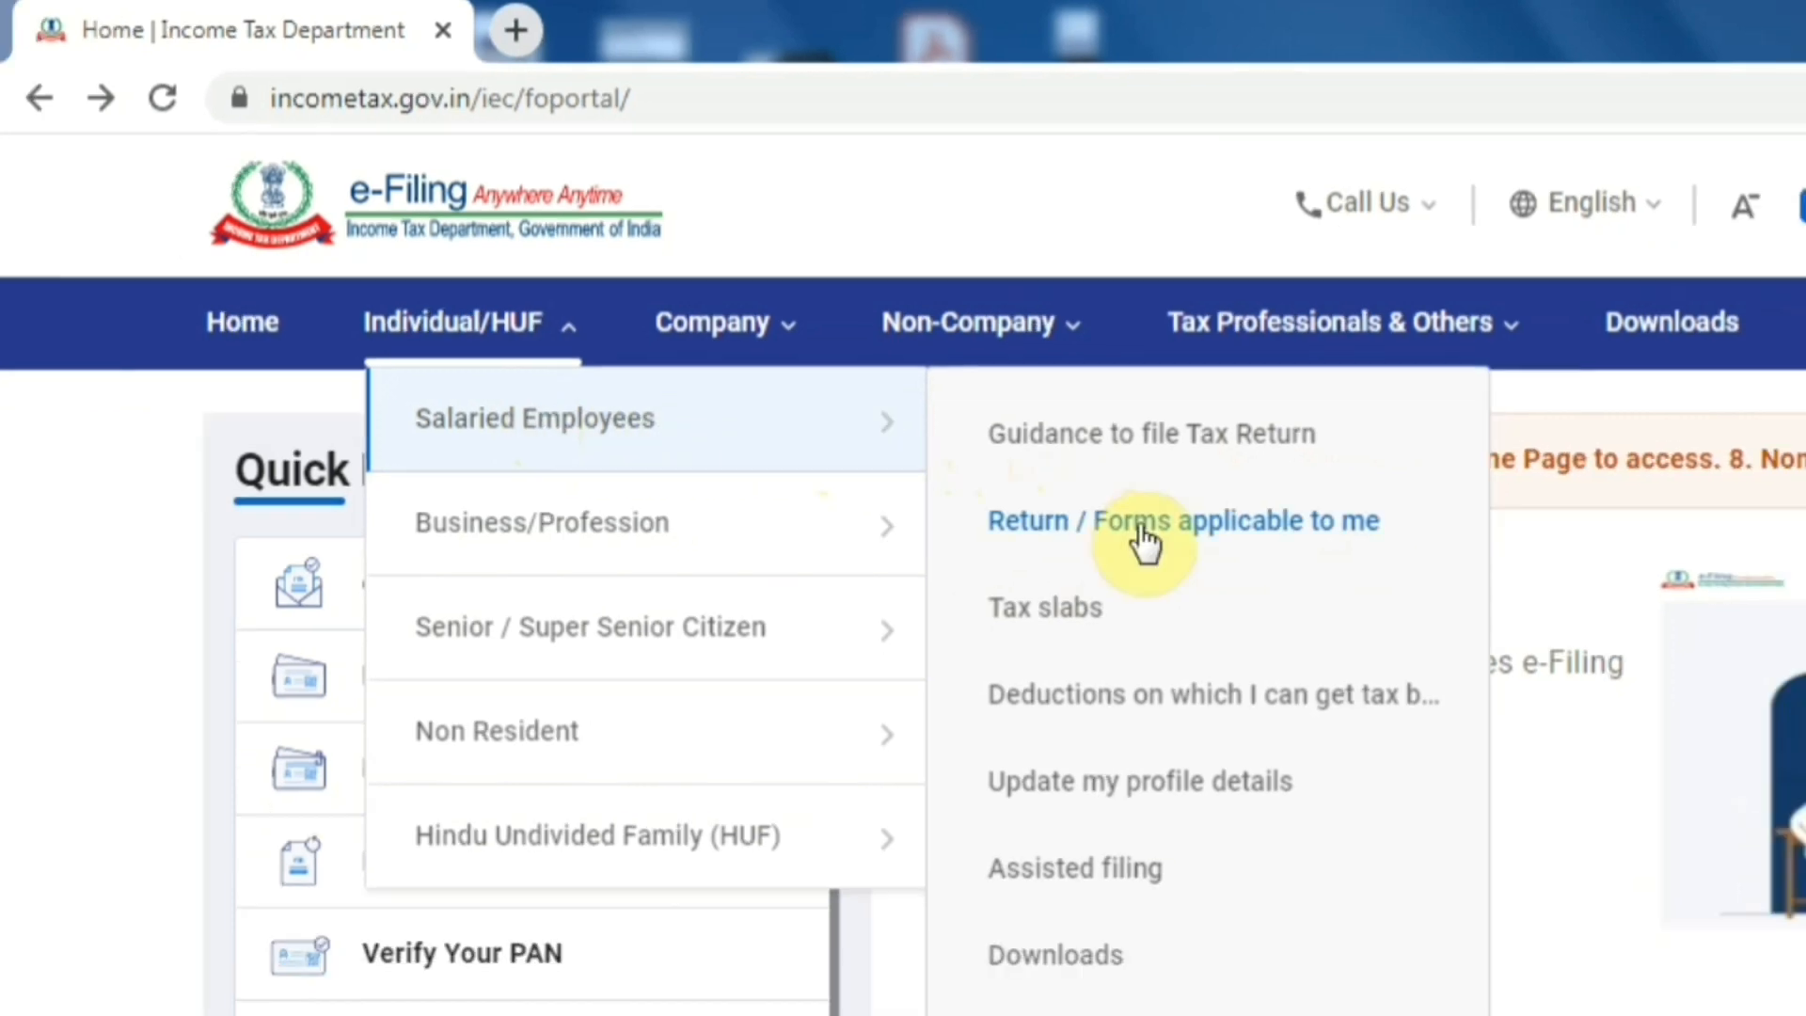
- Review ITR-1's covered income: one house property, other sources, and agricultural income up to ₹ 5,000
left_click(1141, 532)
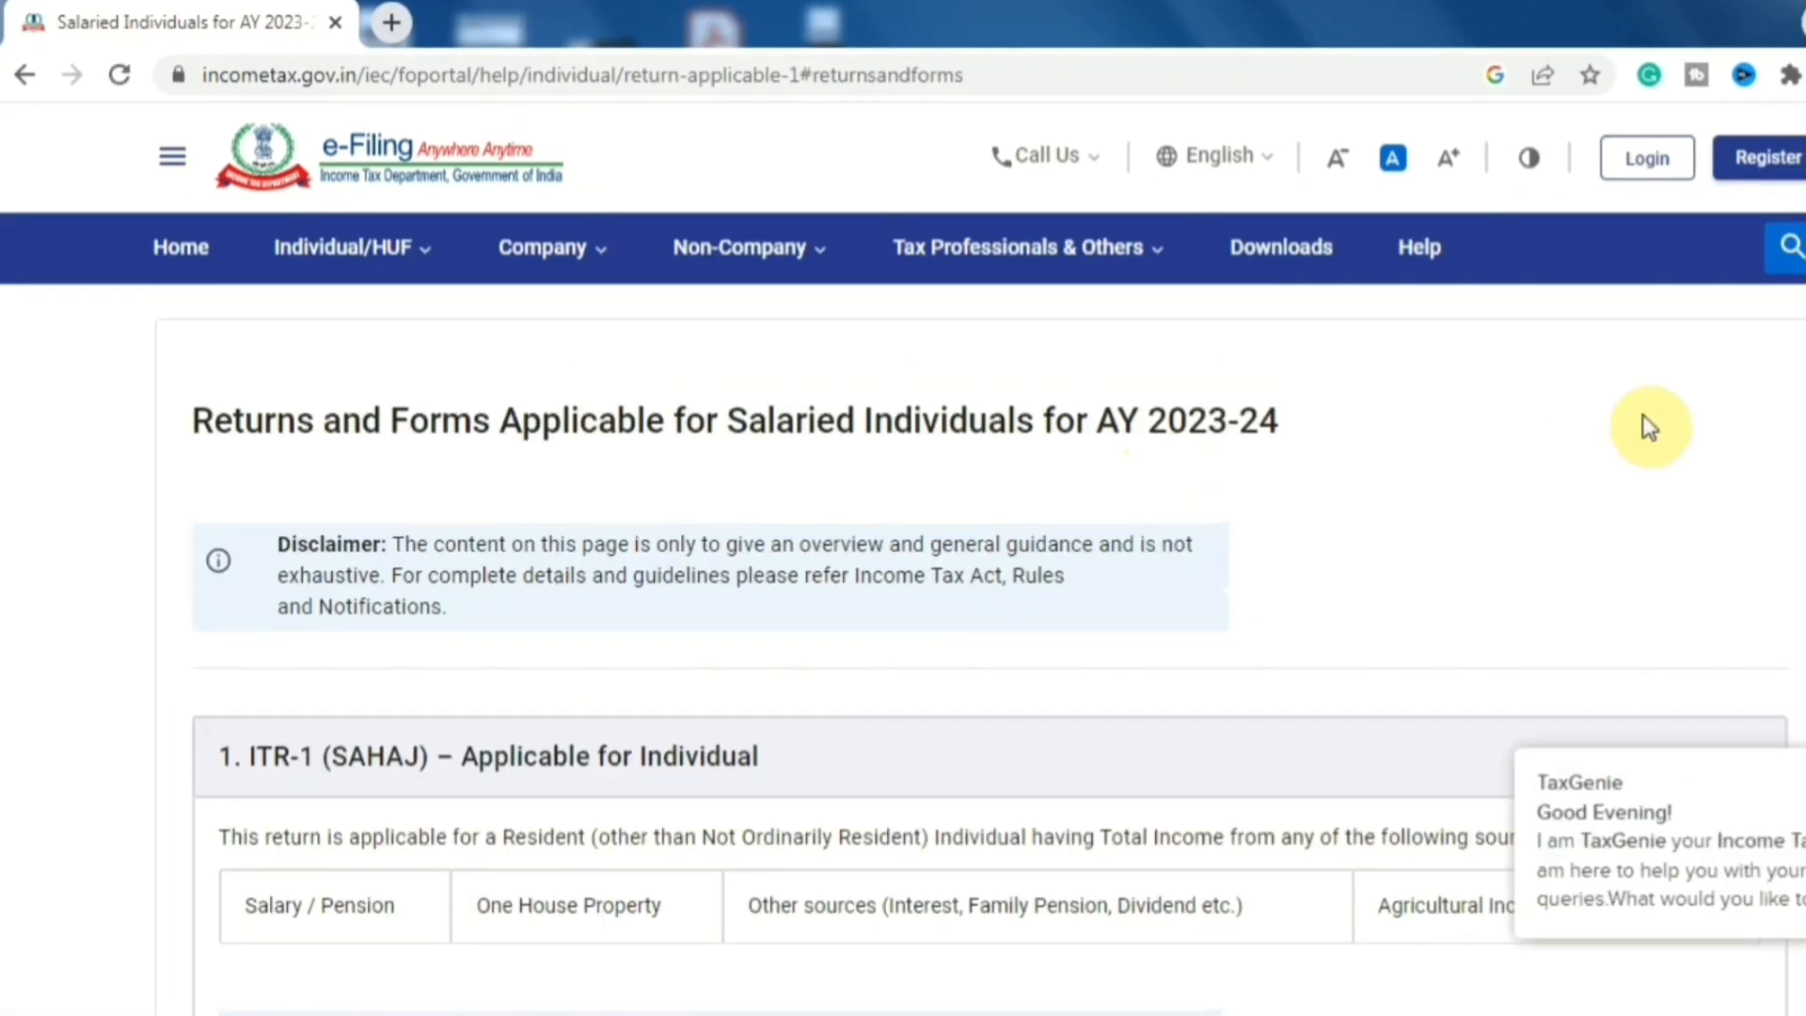
scroll(1642, 419, "down", 5)
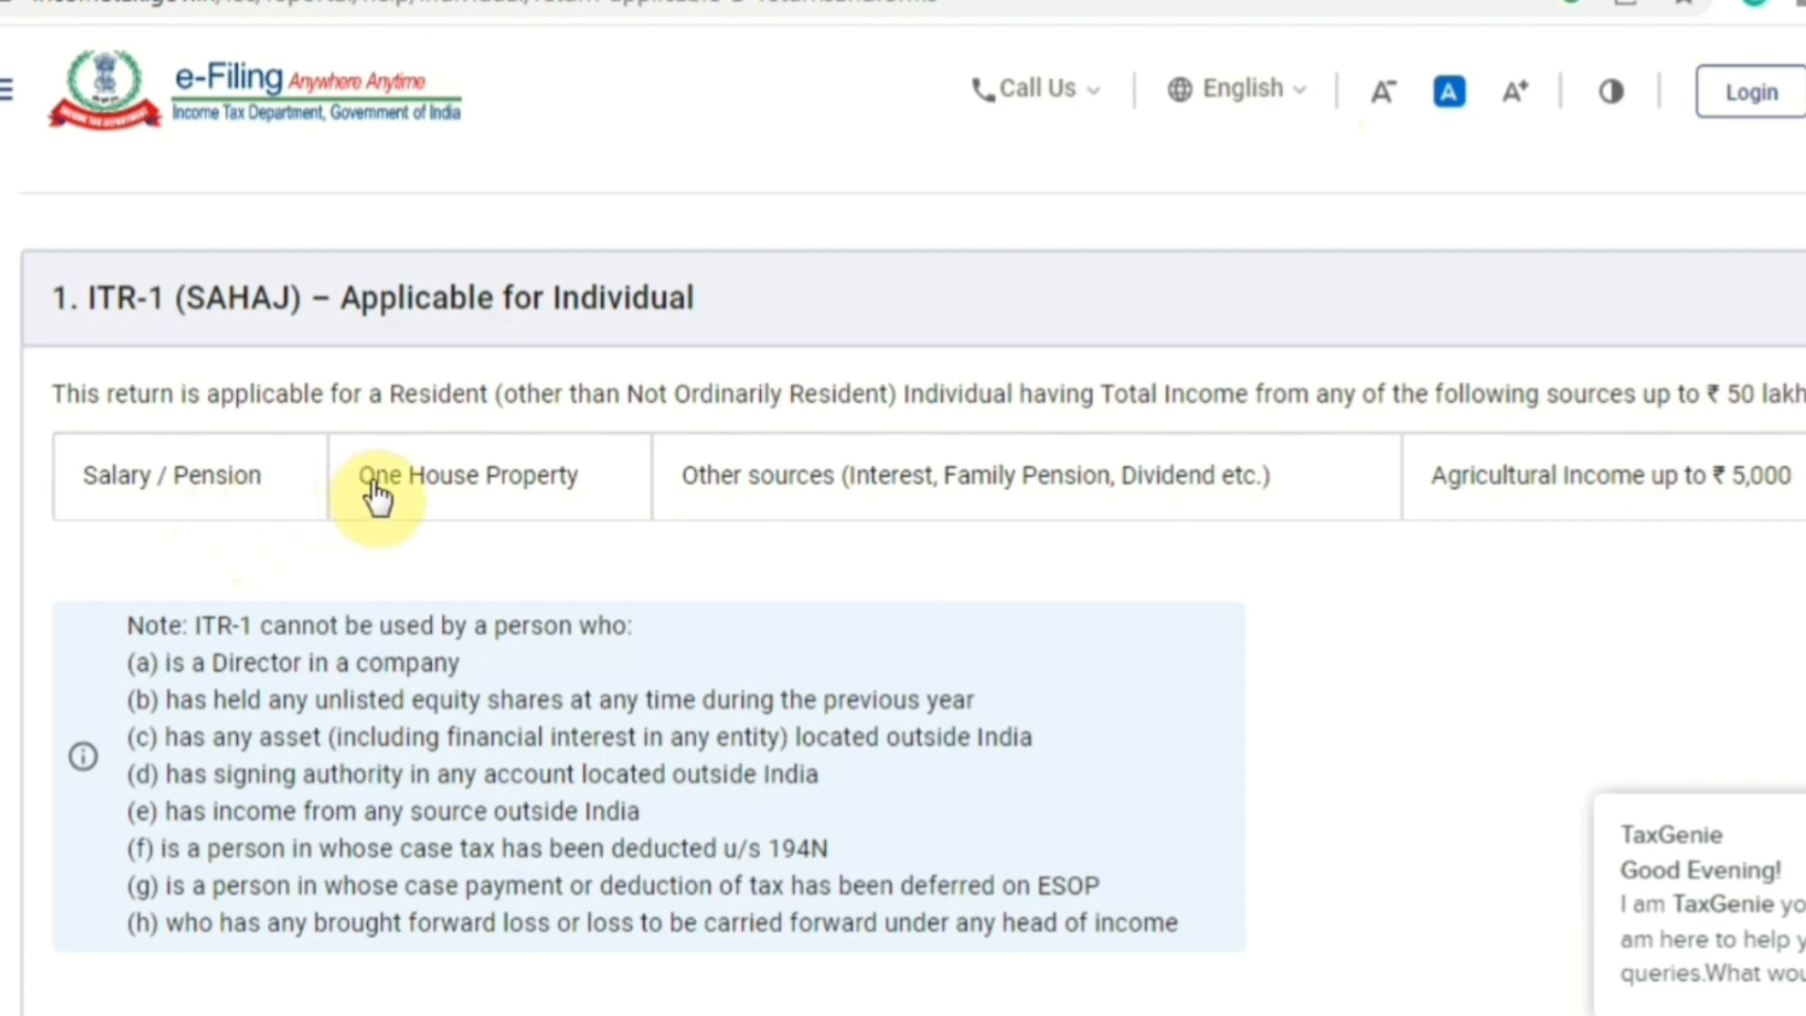
left_click_drag(360, 477, 577, 487)
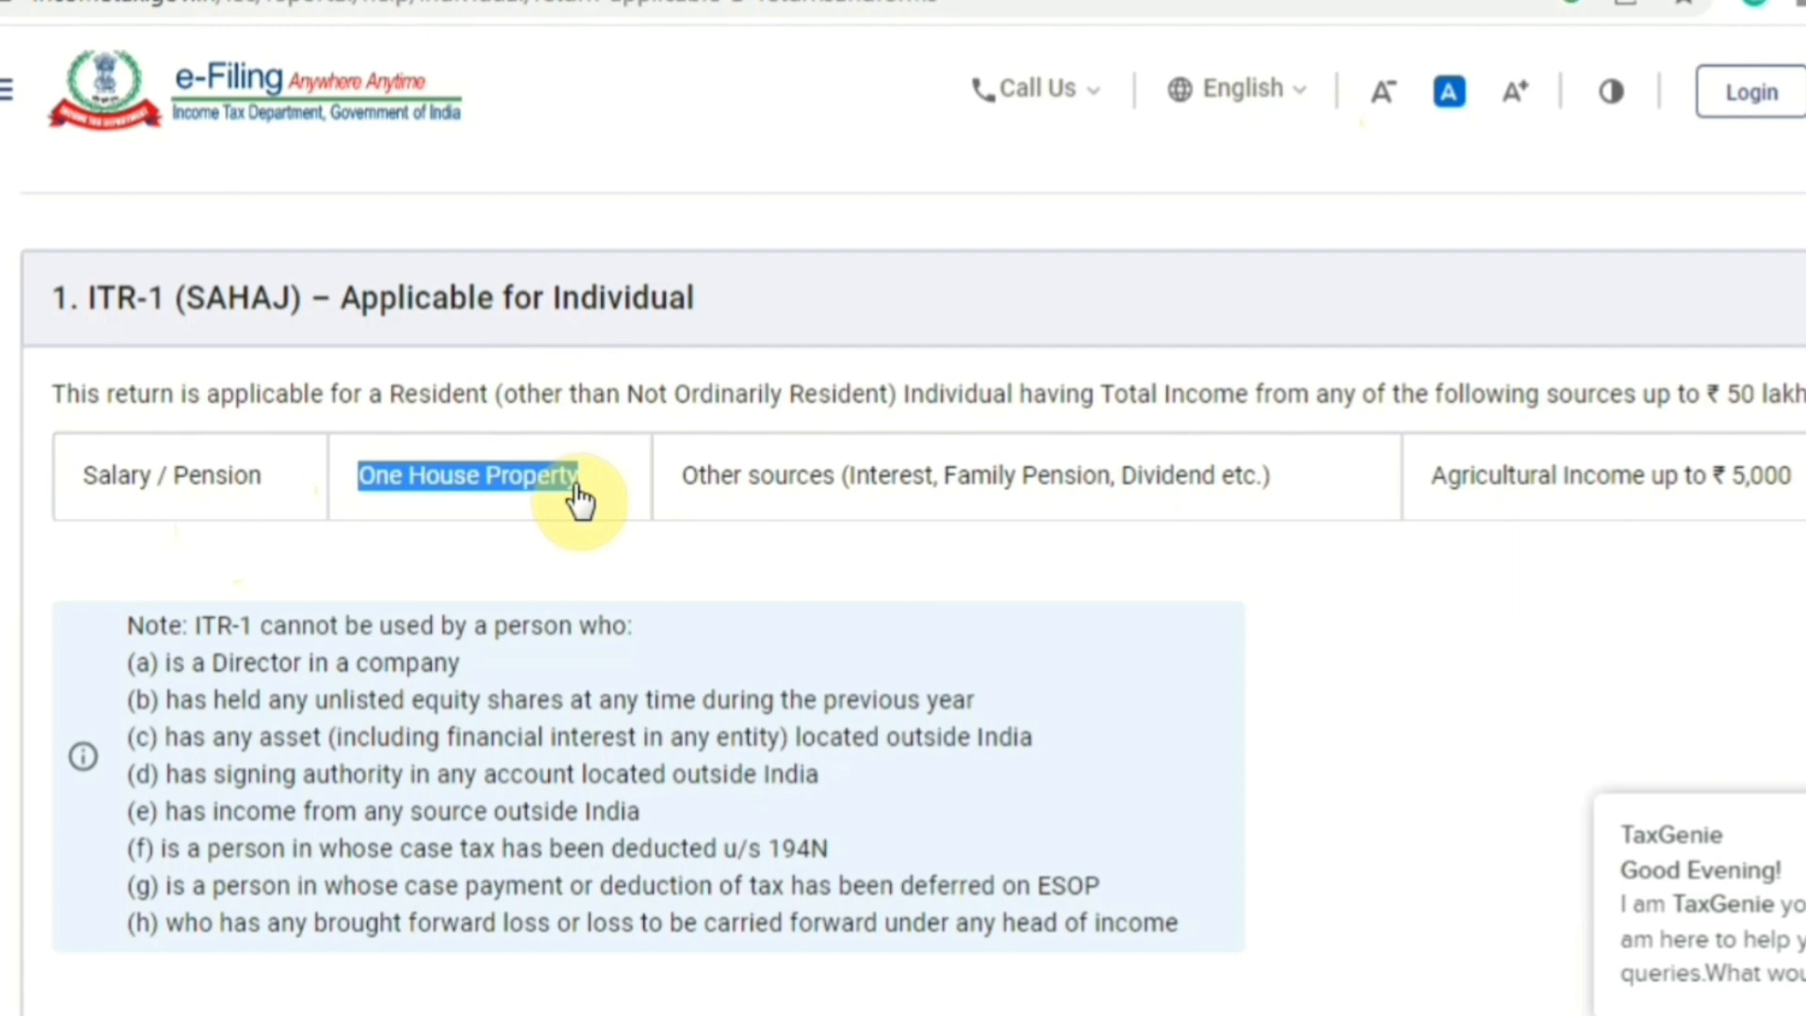
left_click(679, 498)
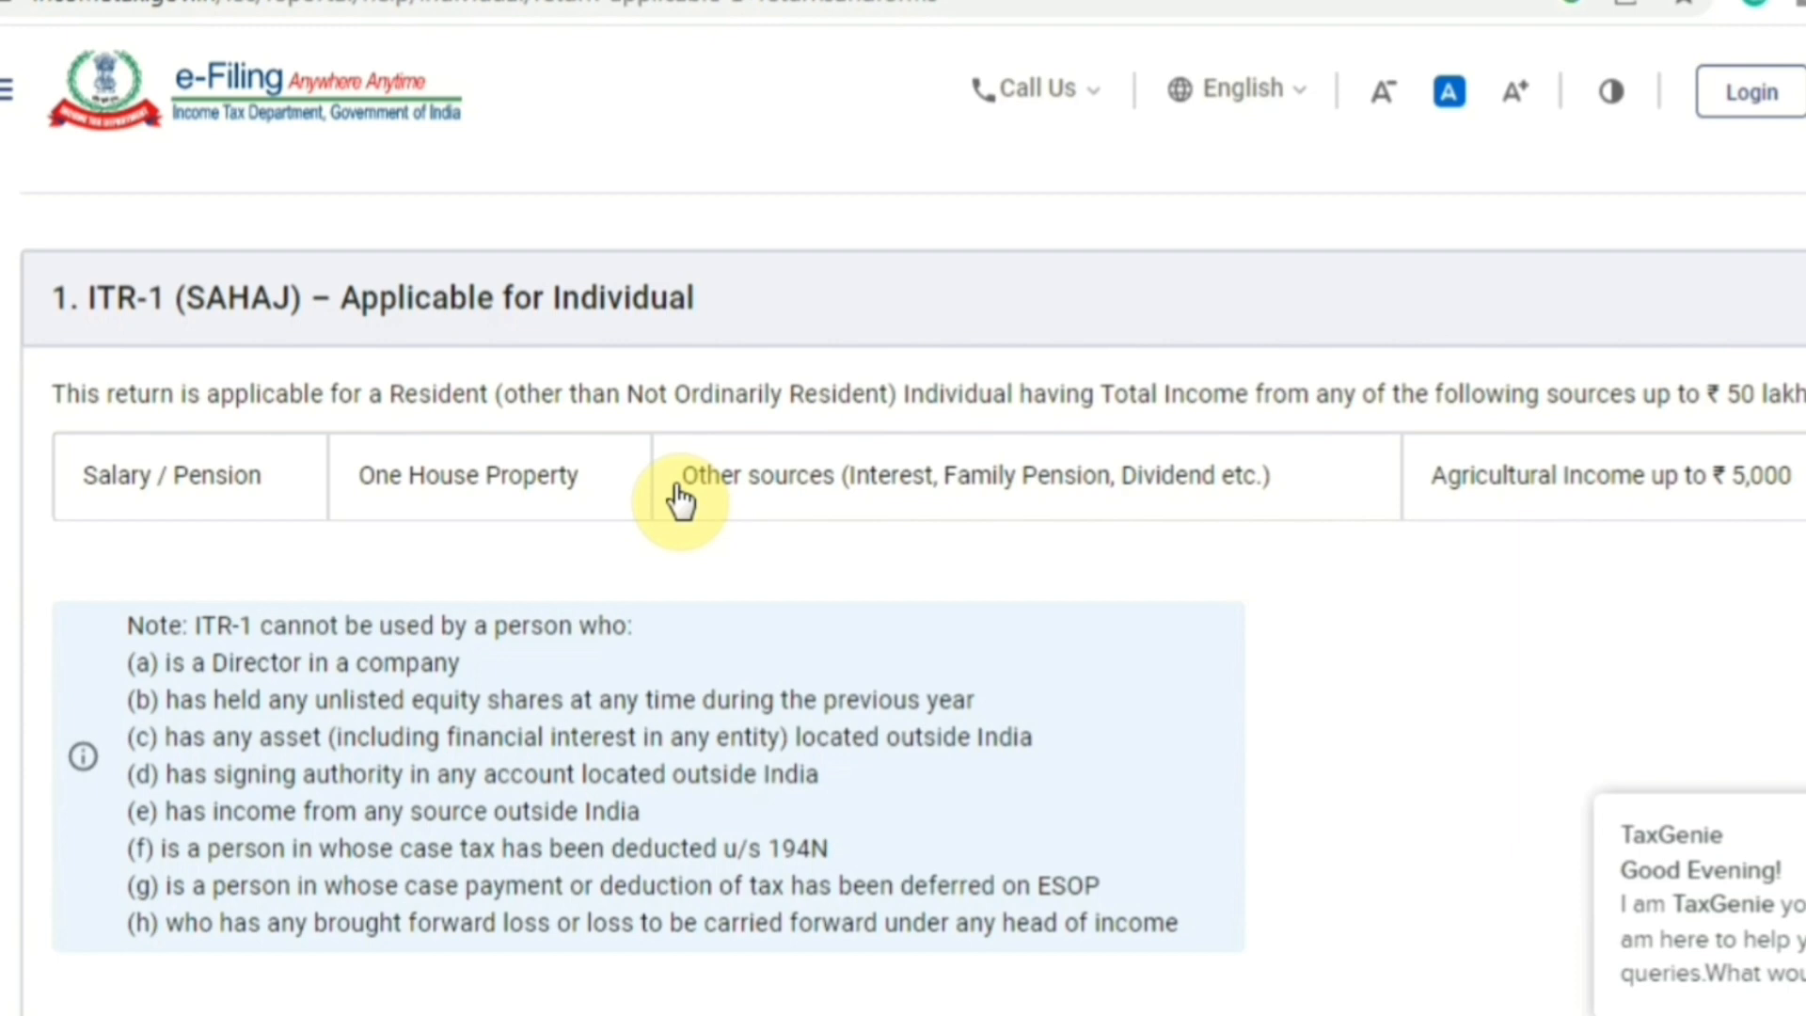
left_click_drag(1005, 477, 1064, 476)
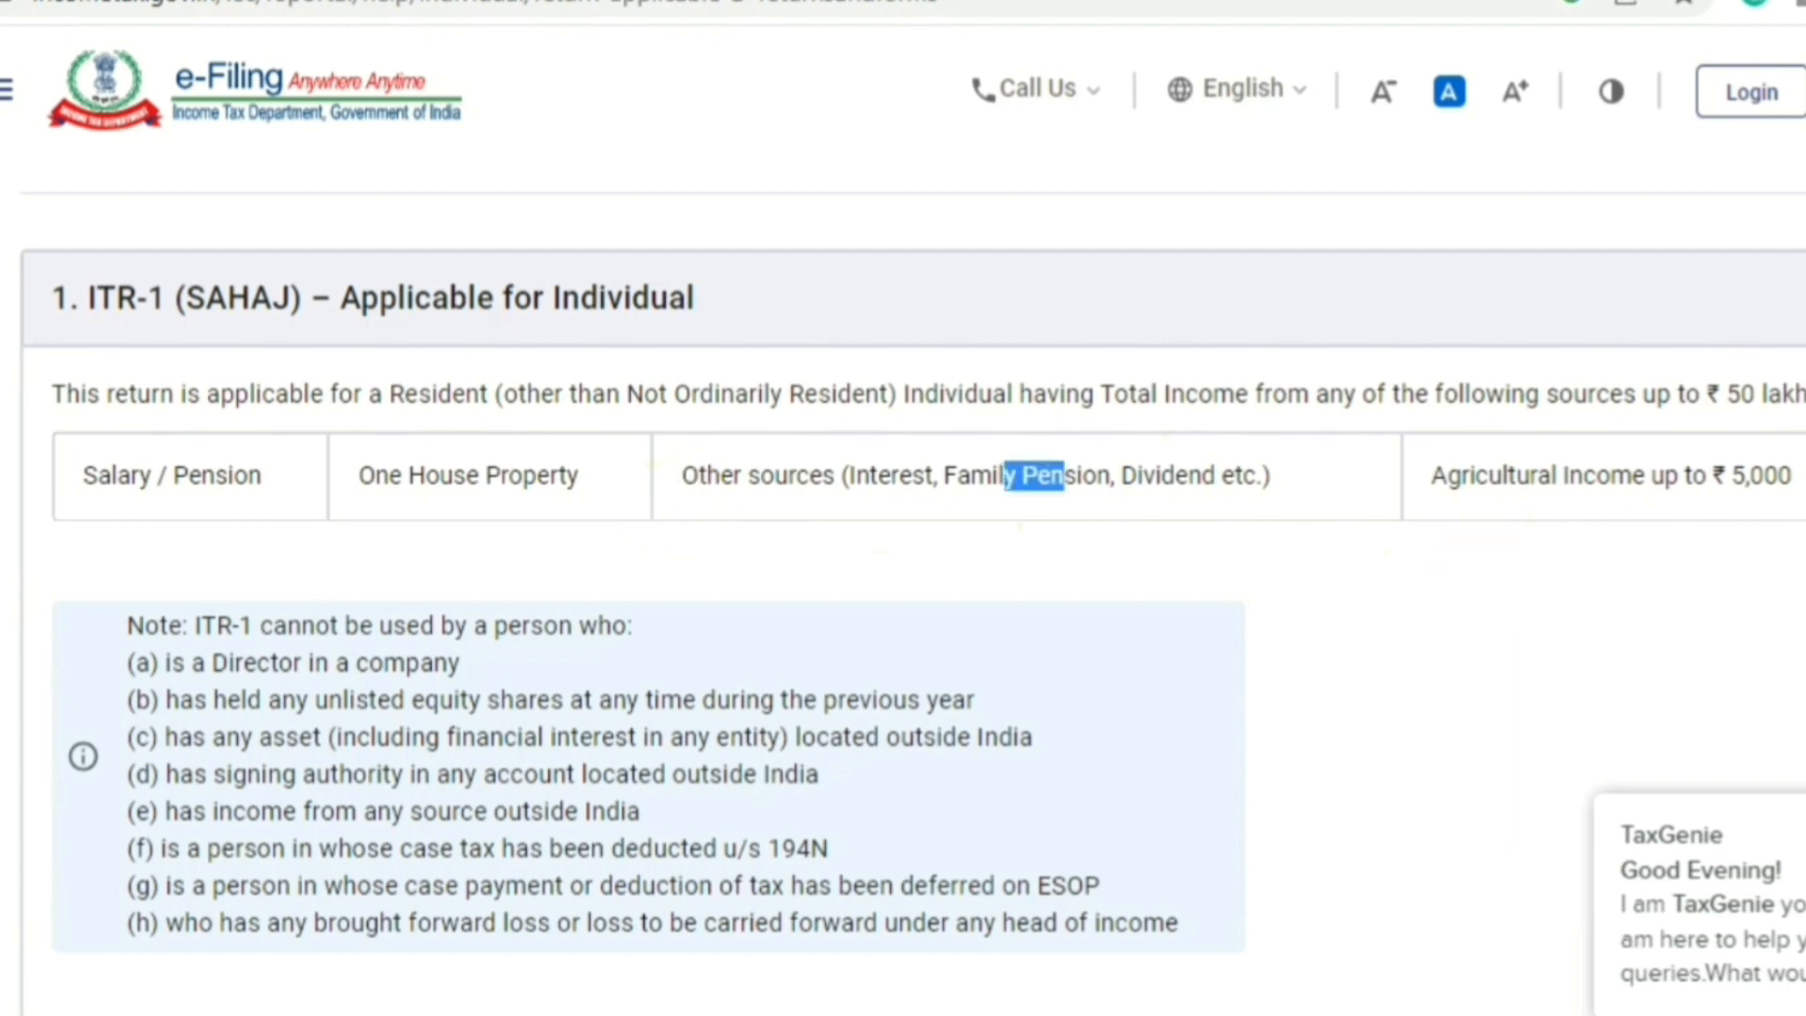
left_click_drag(1471, 477, 1774, 516)
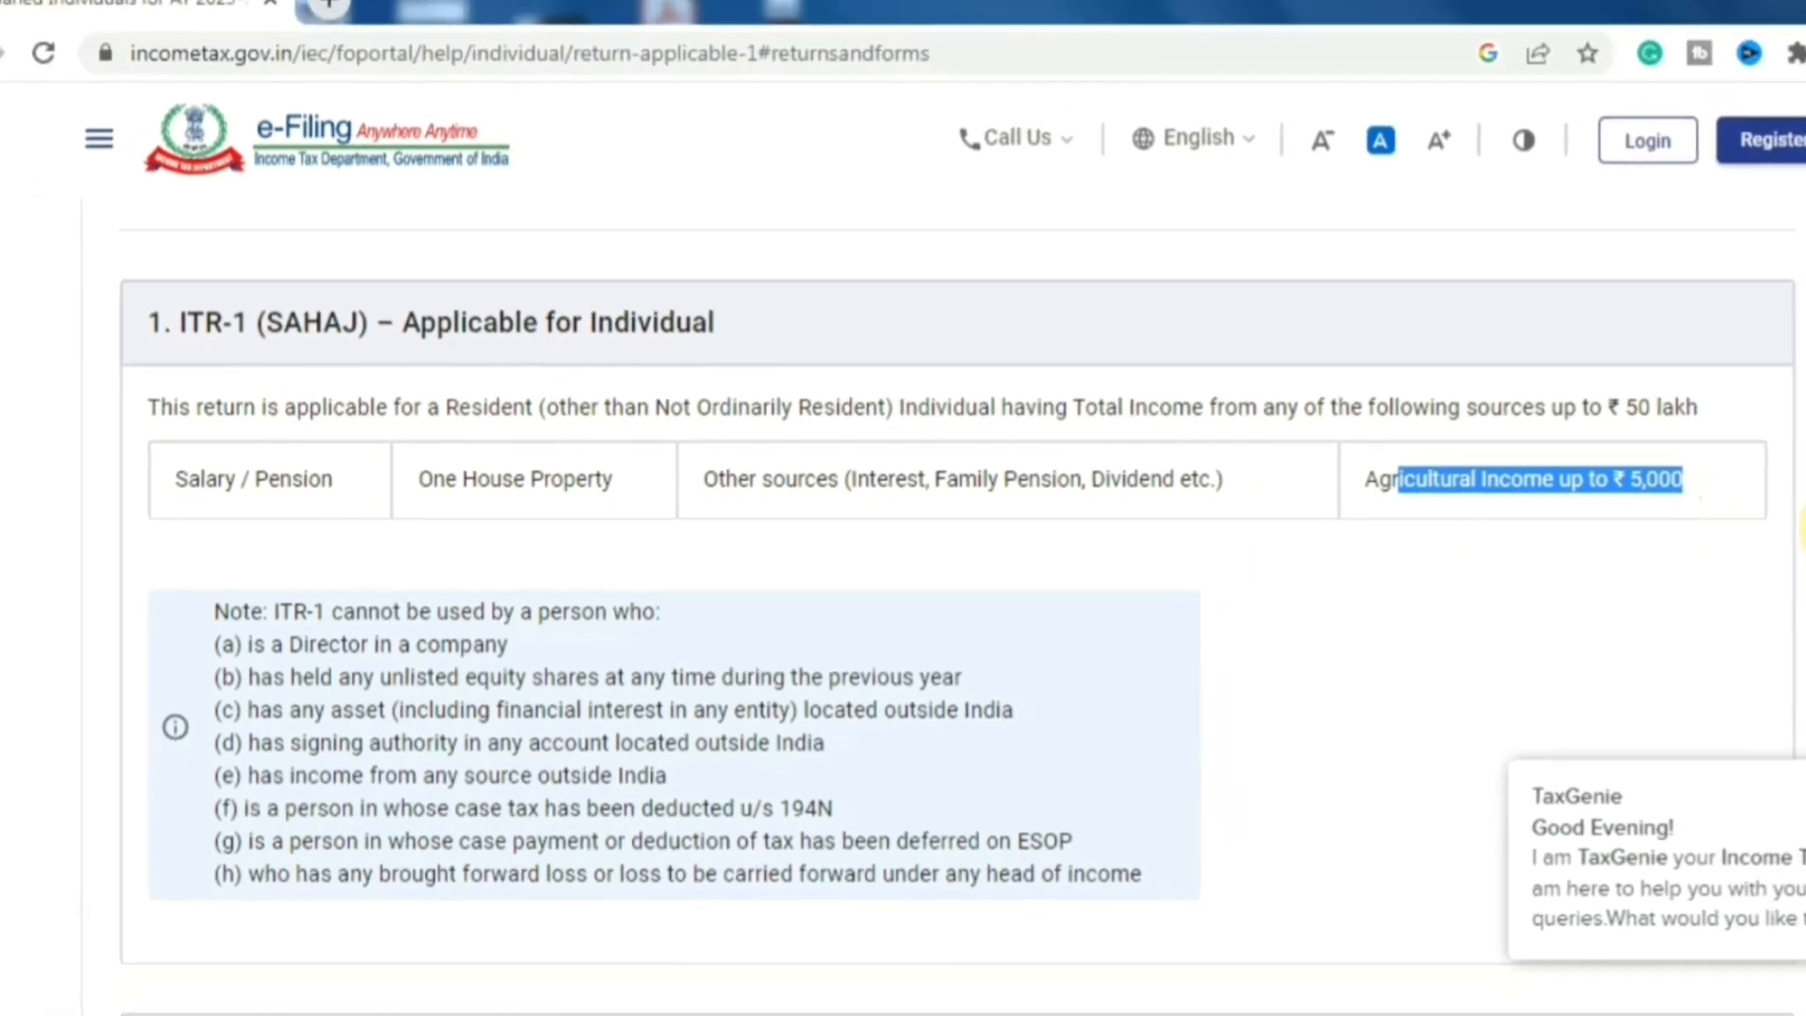
left_click(1803, 529)
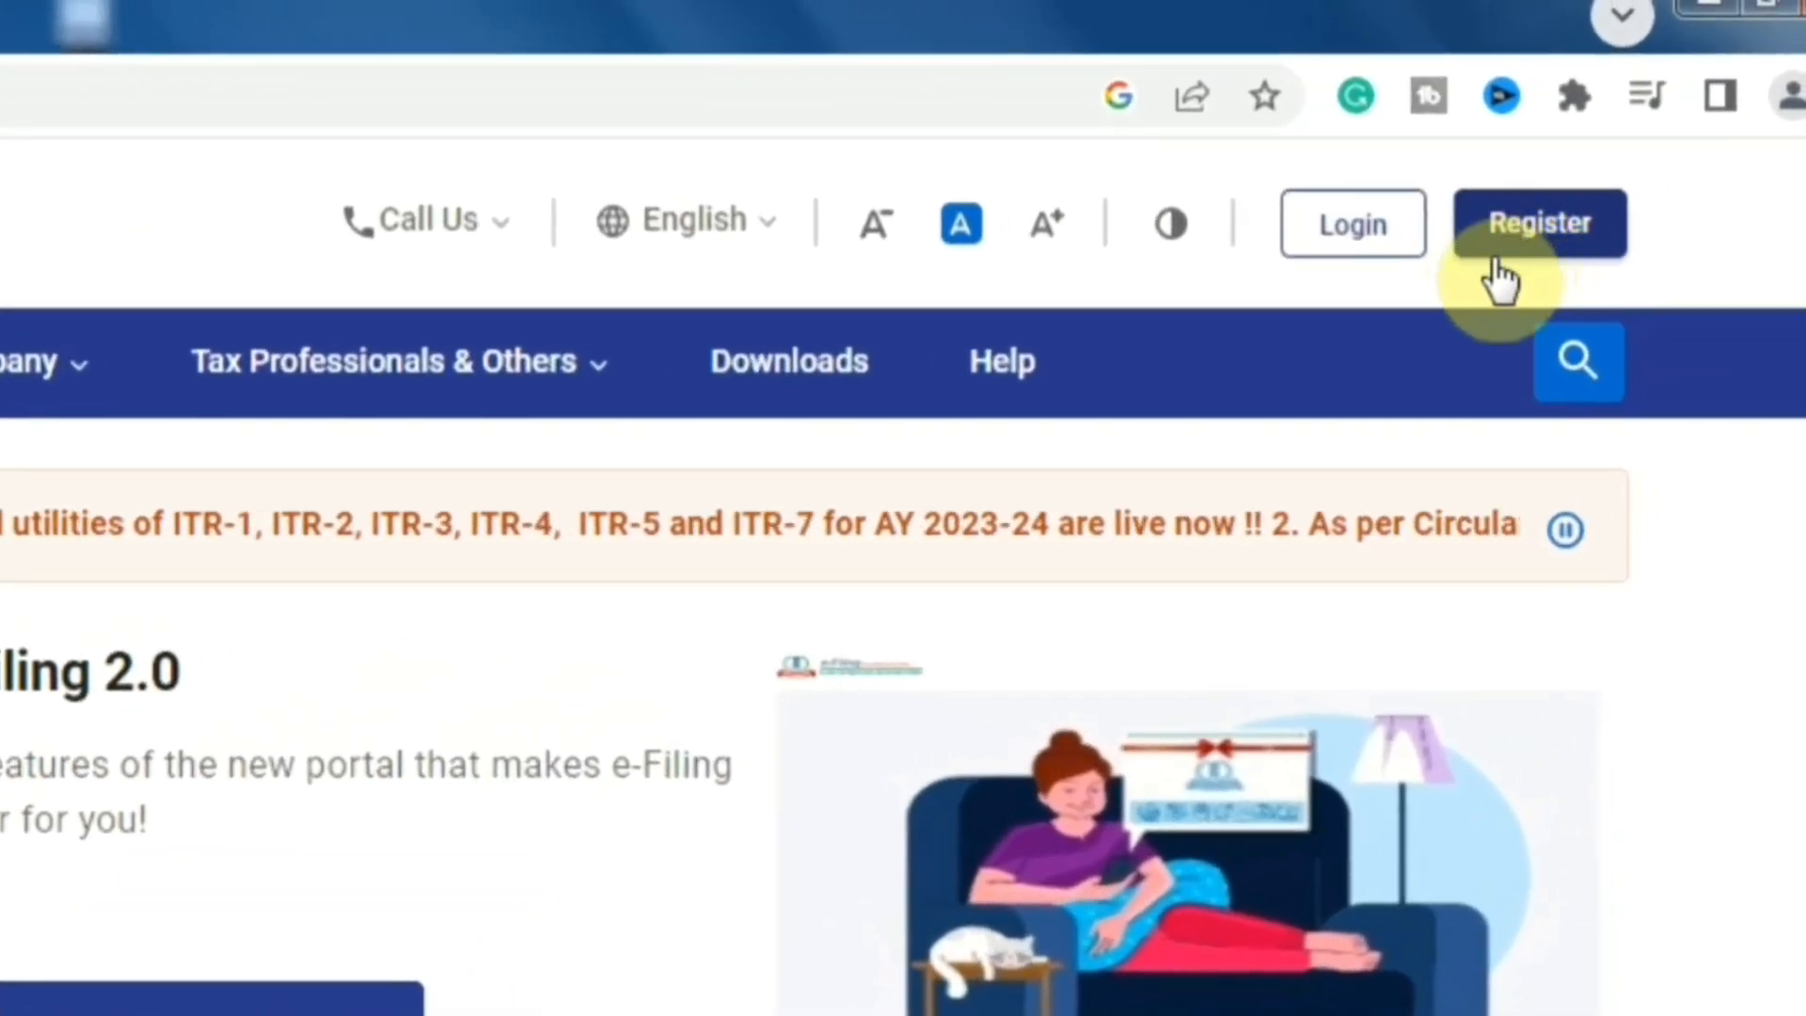
- Start a new registration, validate the PAN, and confirm registering as an individual taxpayer
left_click(1373, 249)
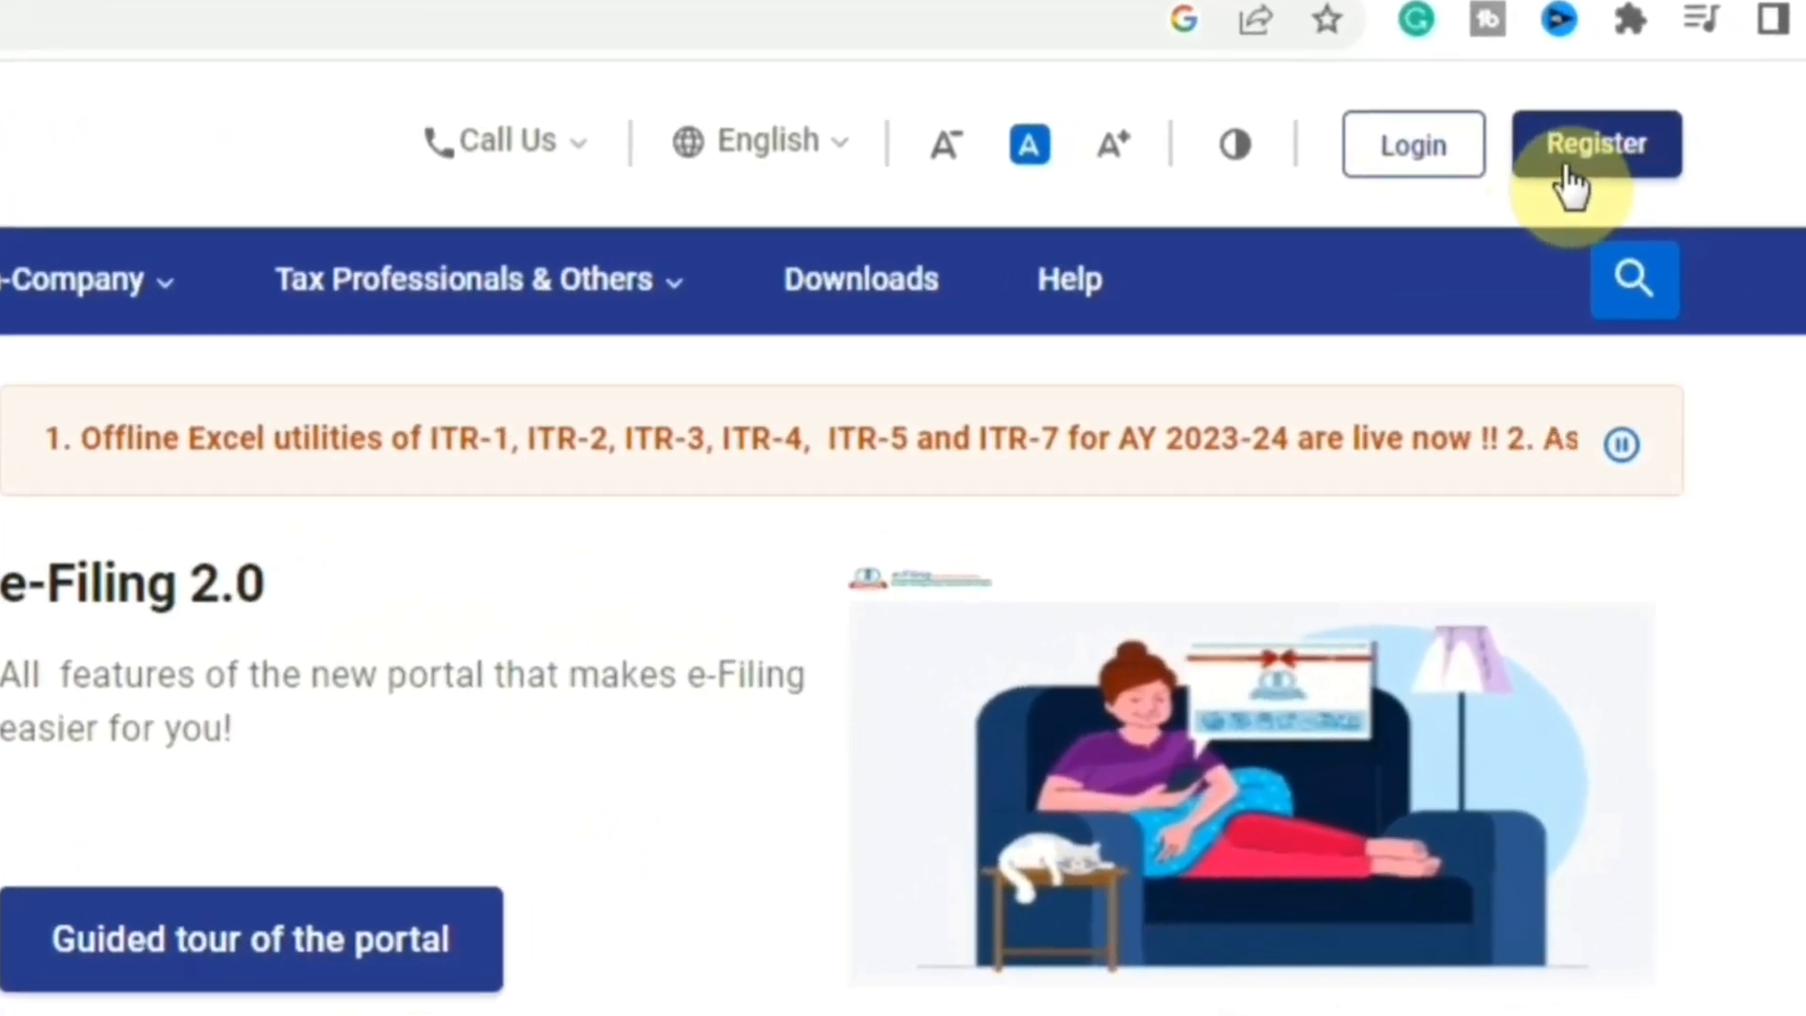
left_click(1571, 164)
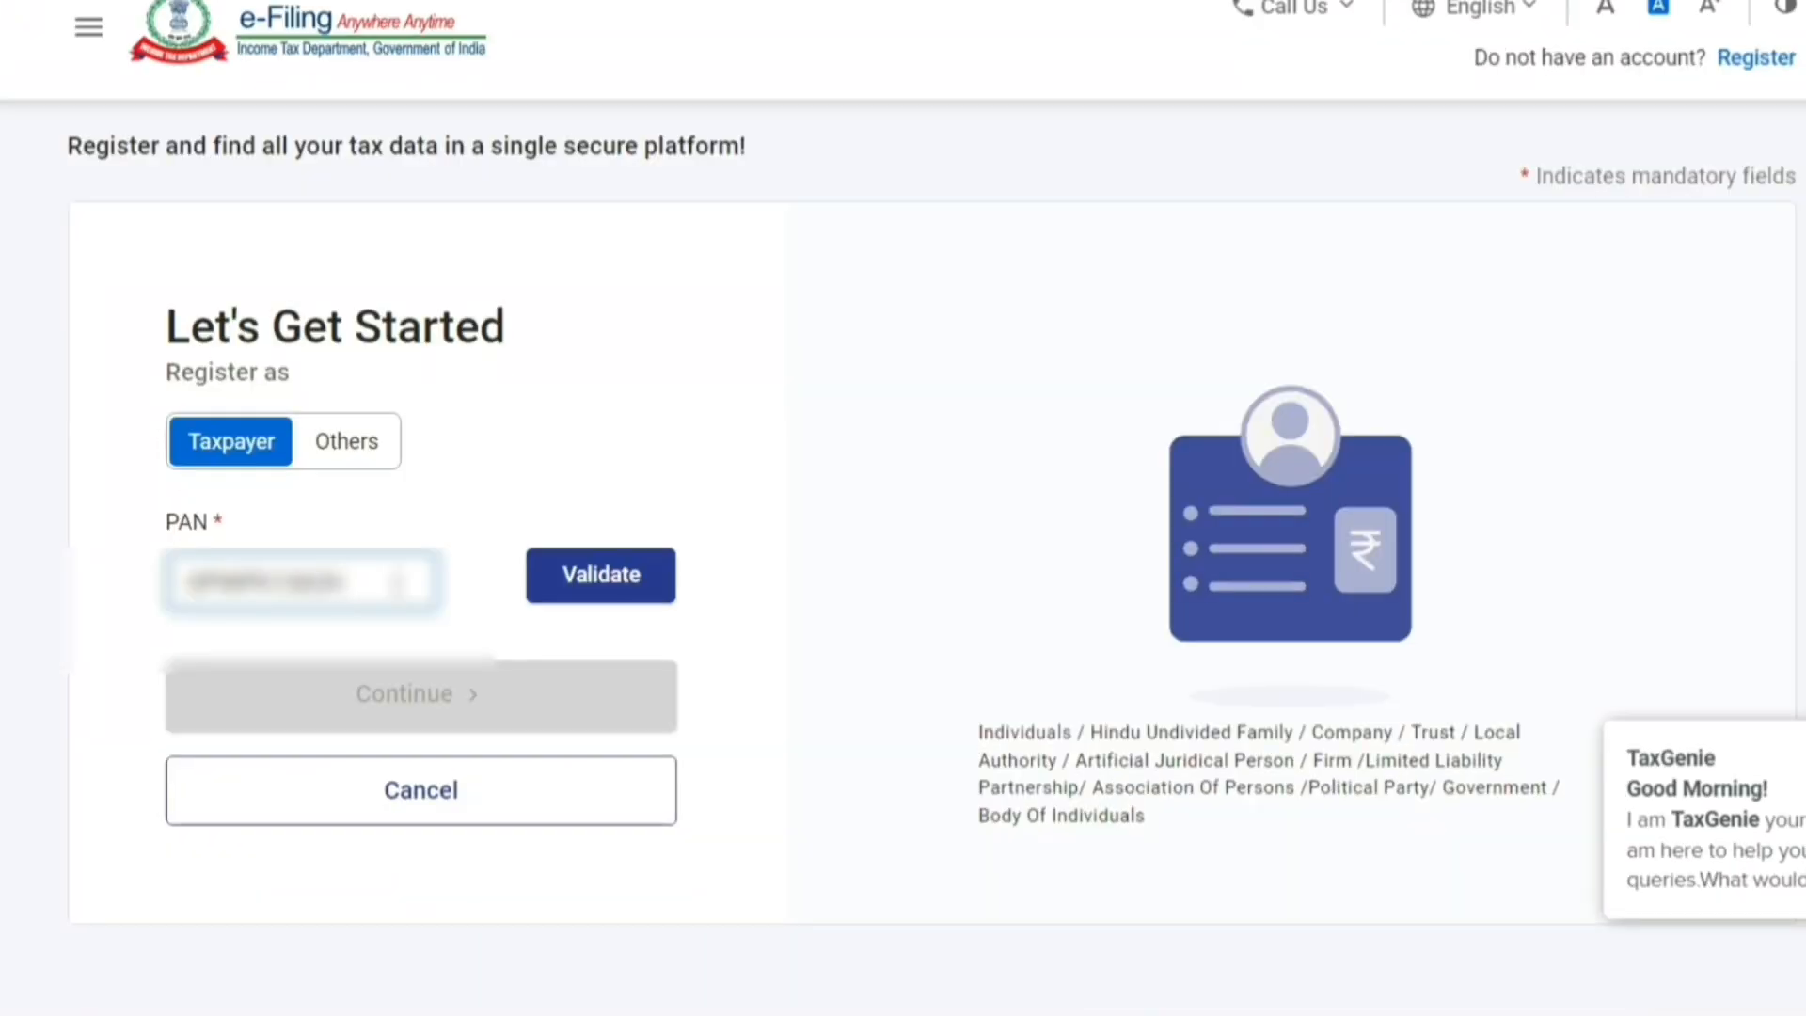
left_click(568, 588)
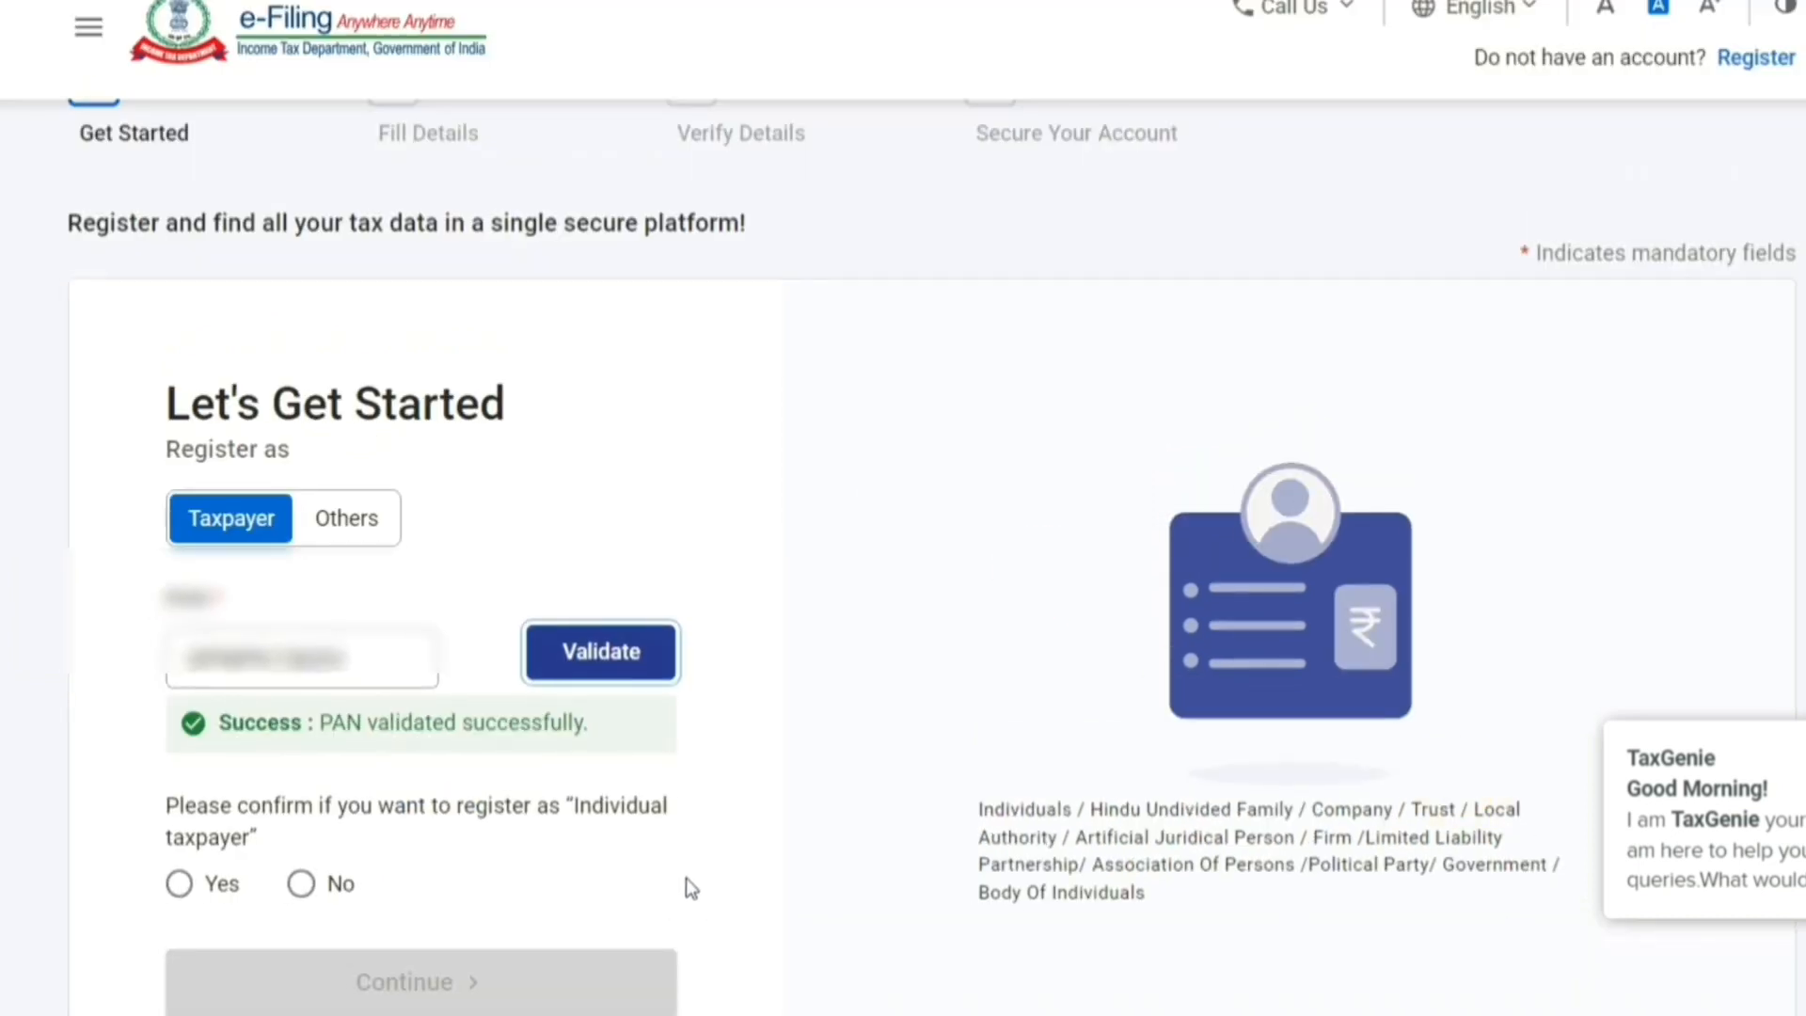
scroll(500, 839, "down", 2)
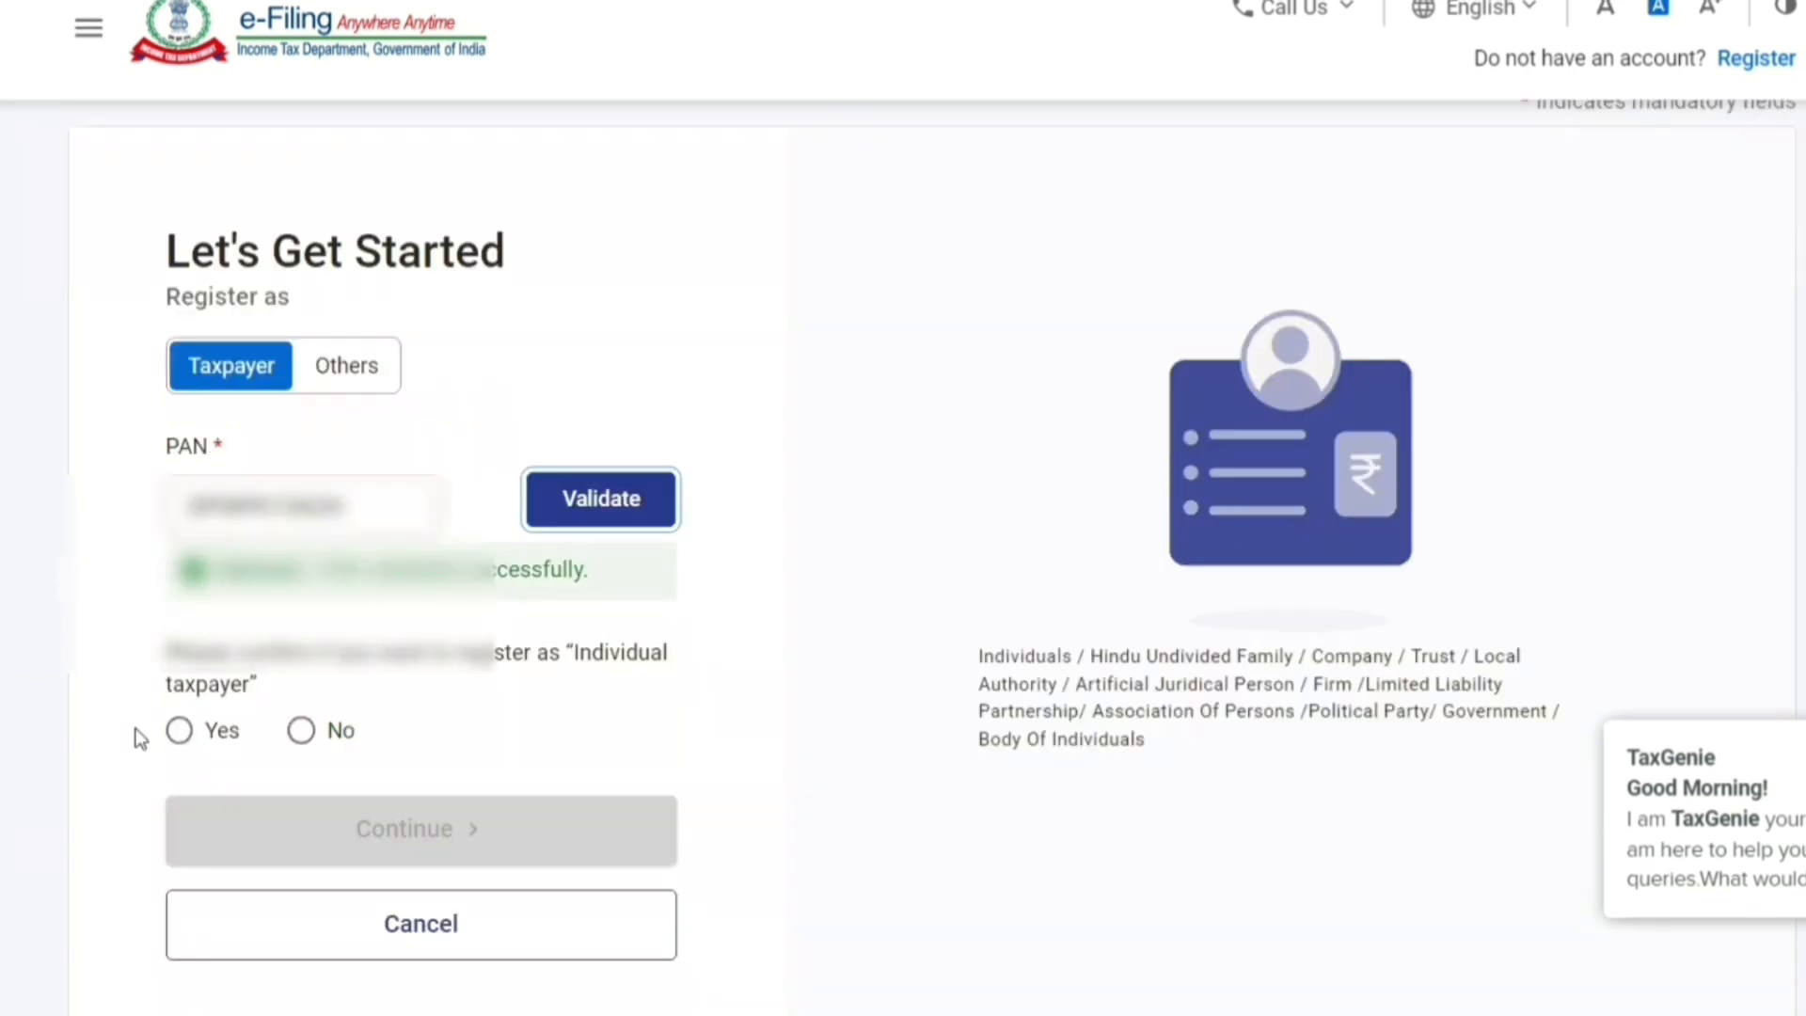
left_click(179, 730)
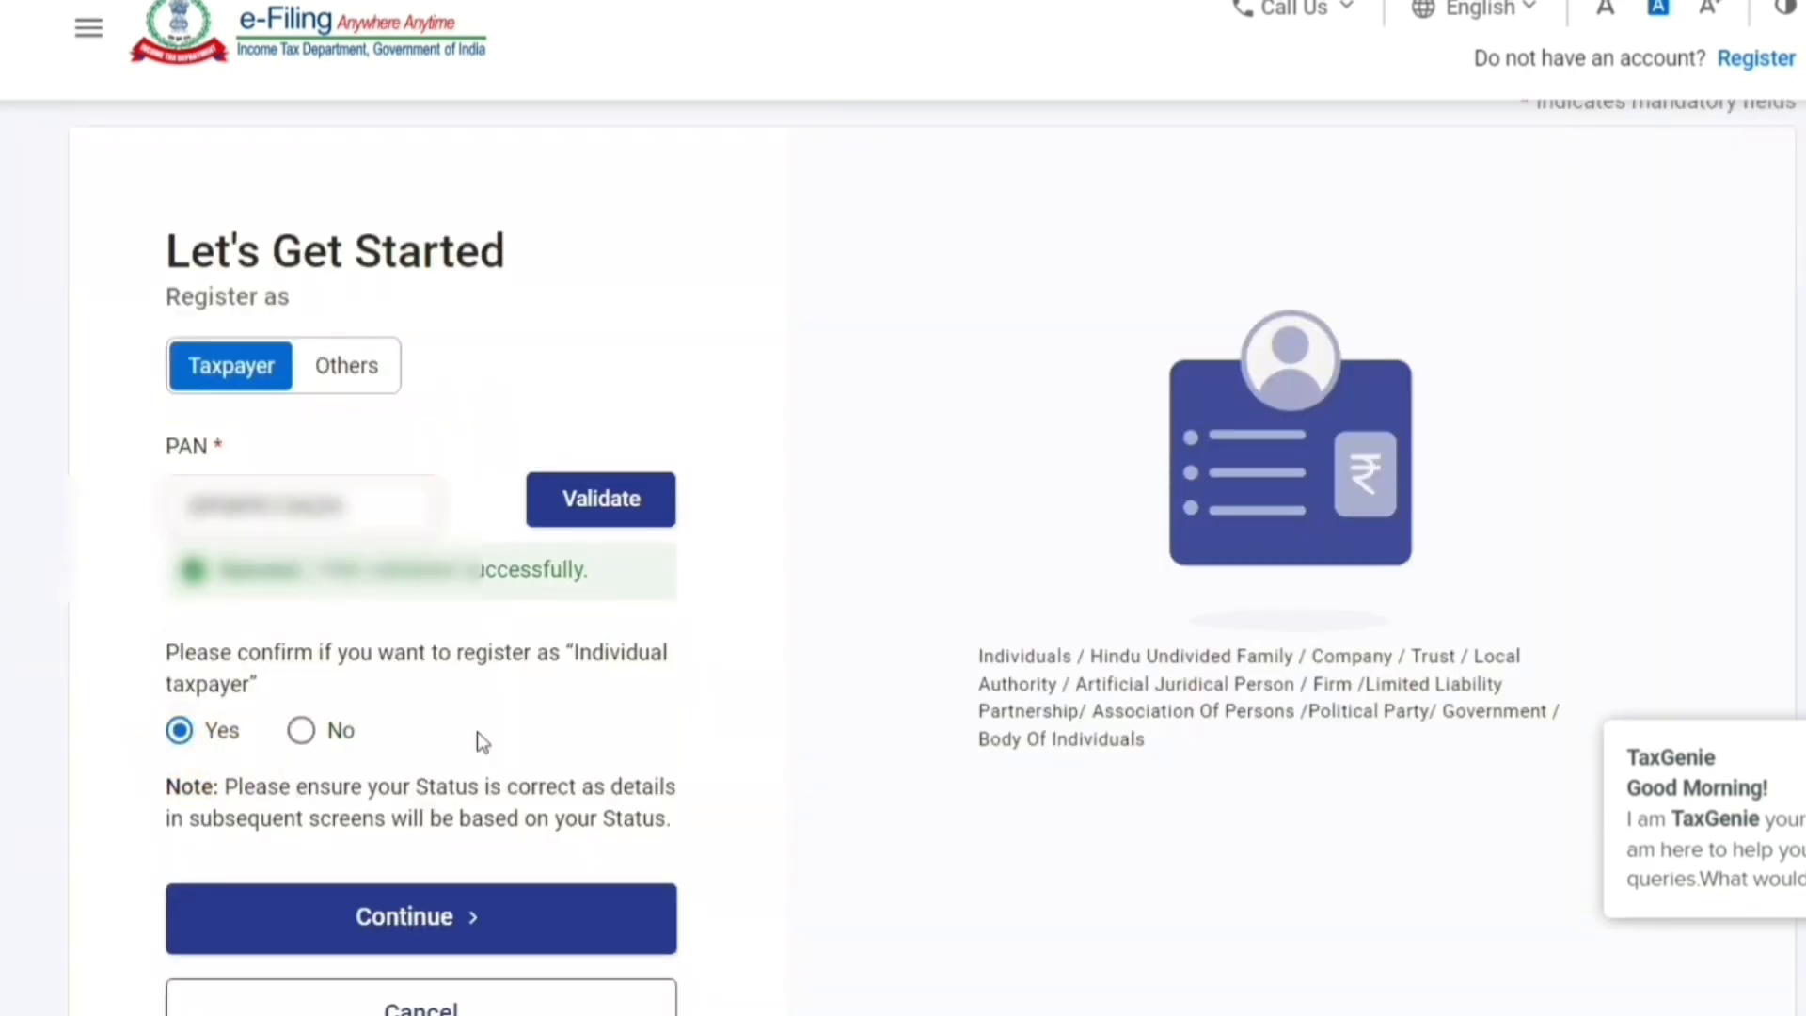
left_click(386, 920)
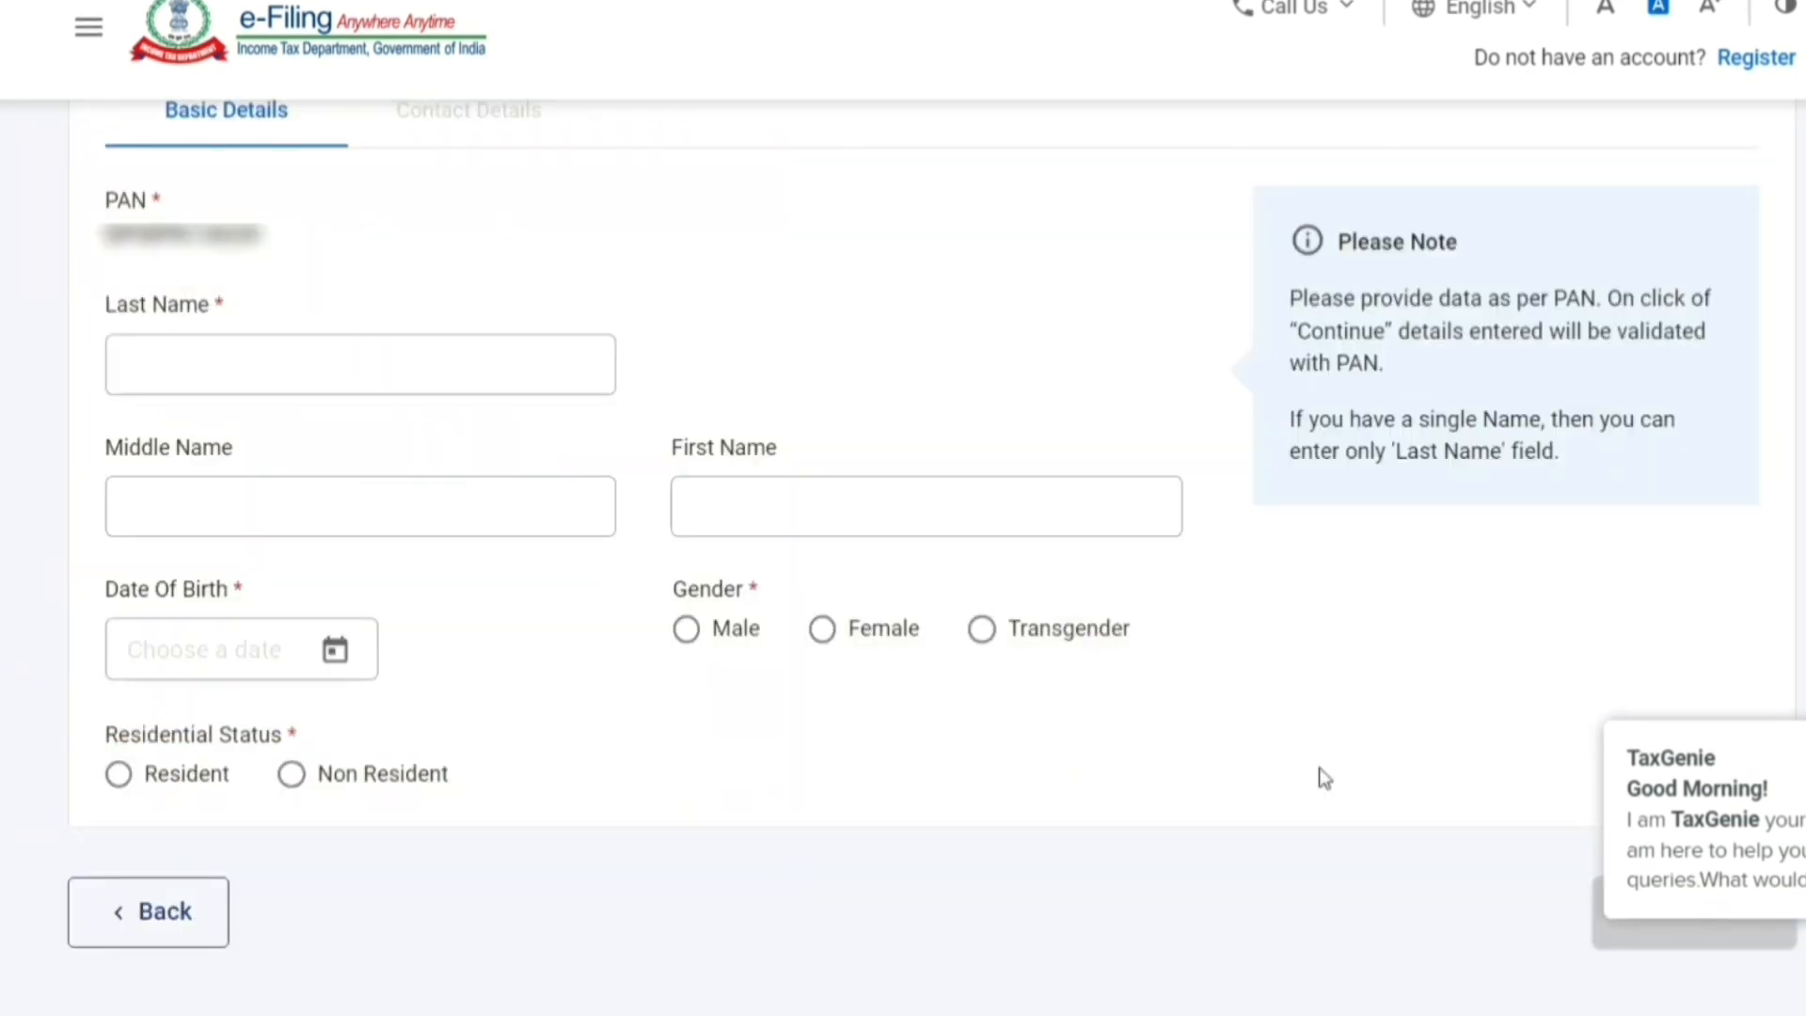
- Fill basic details with last name and date of birth, gender Male, and status Resident
left_click(414, 367)
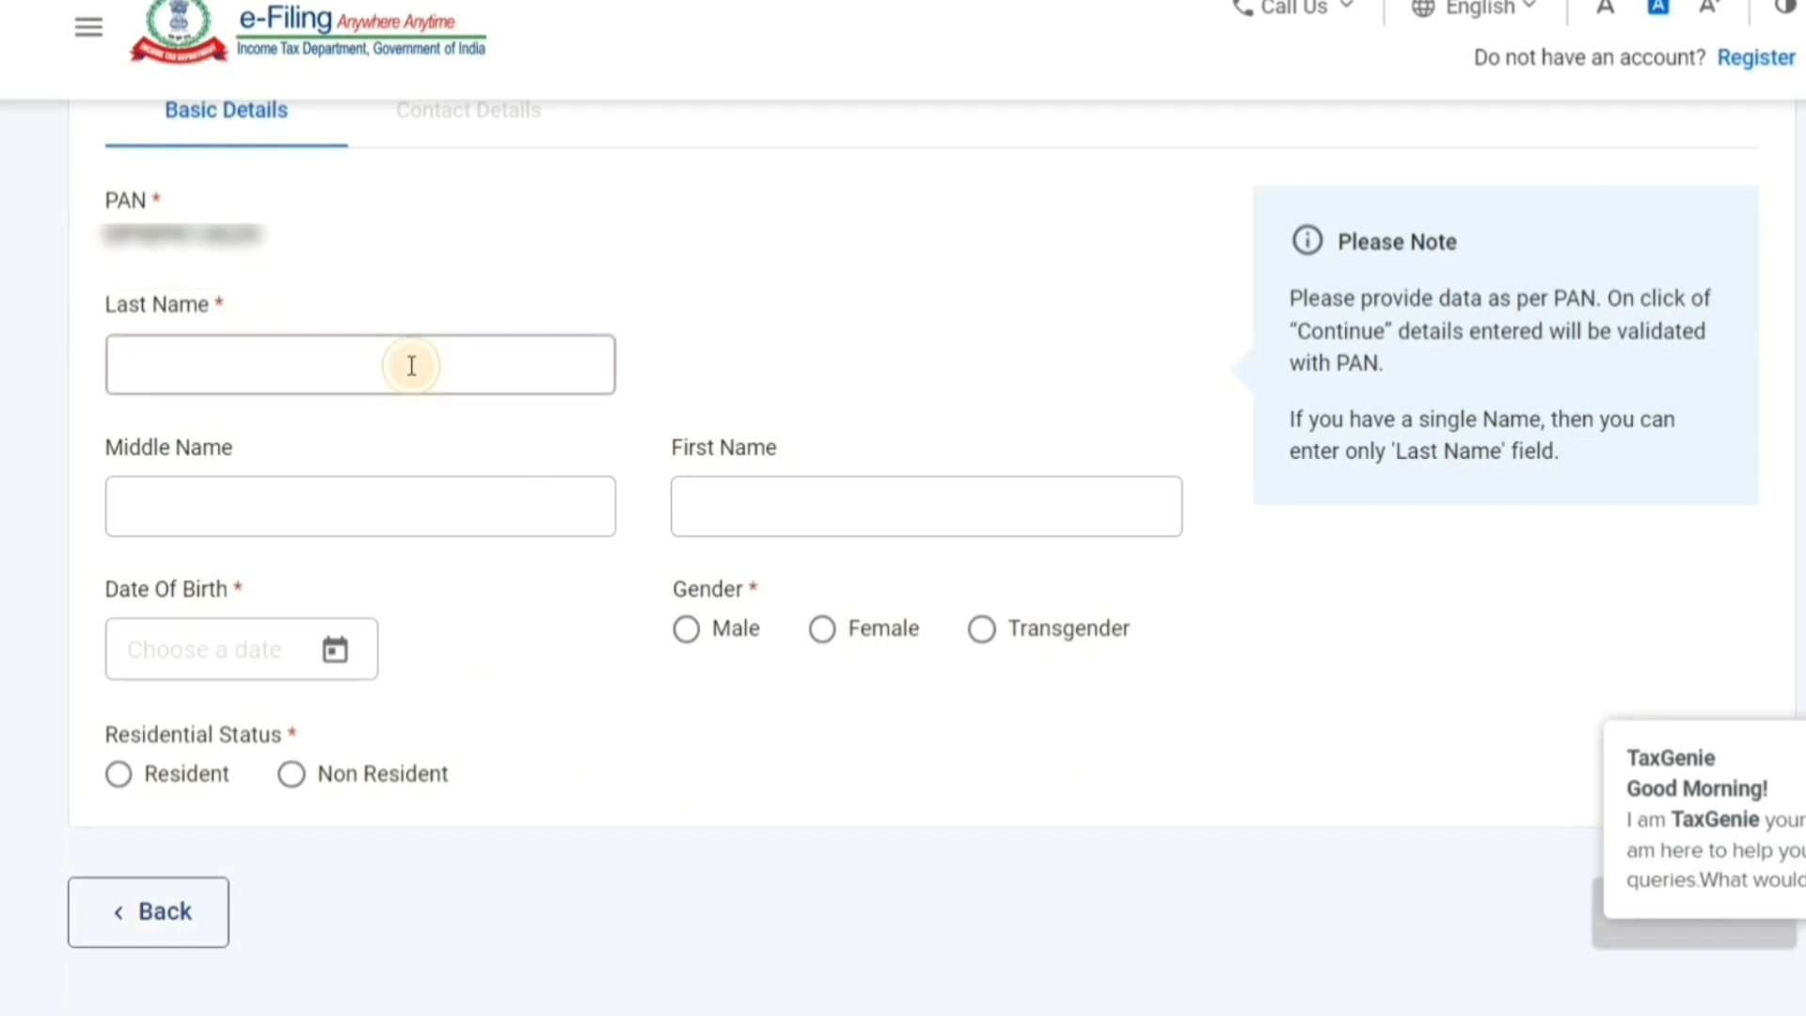
left_click(403, 363)
left_click(454, 141)
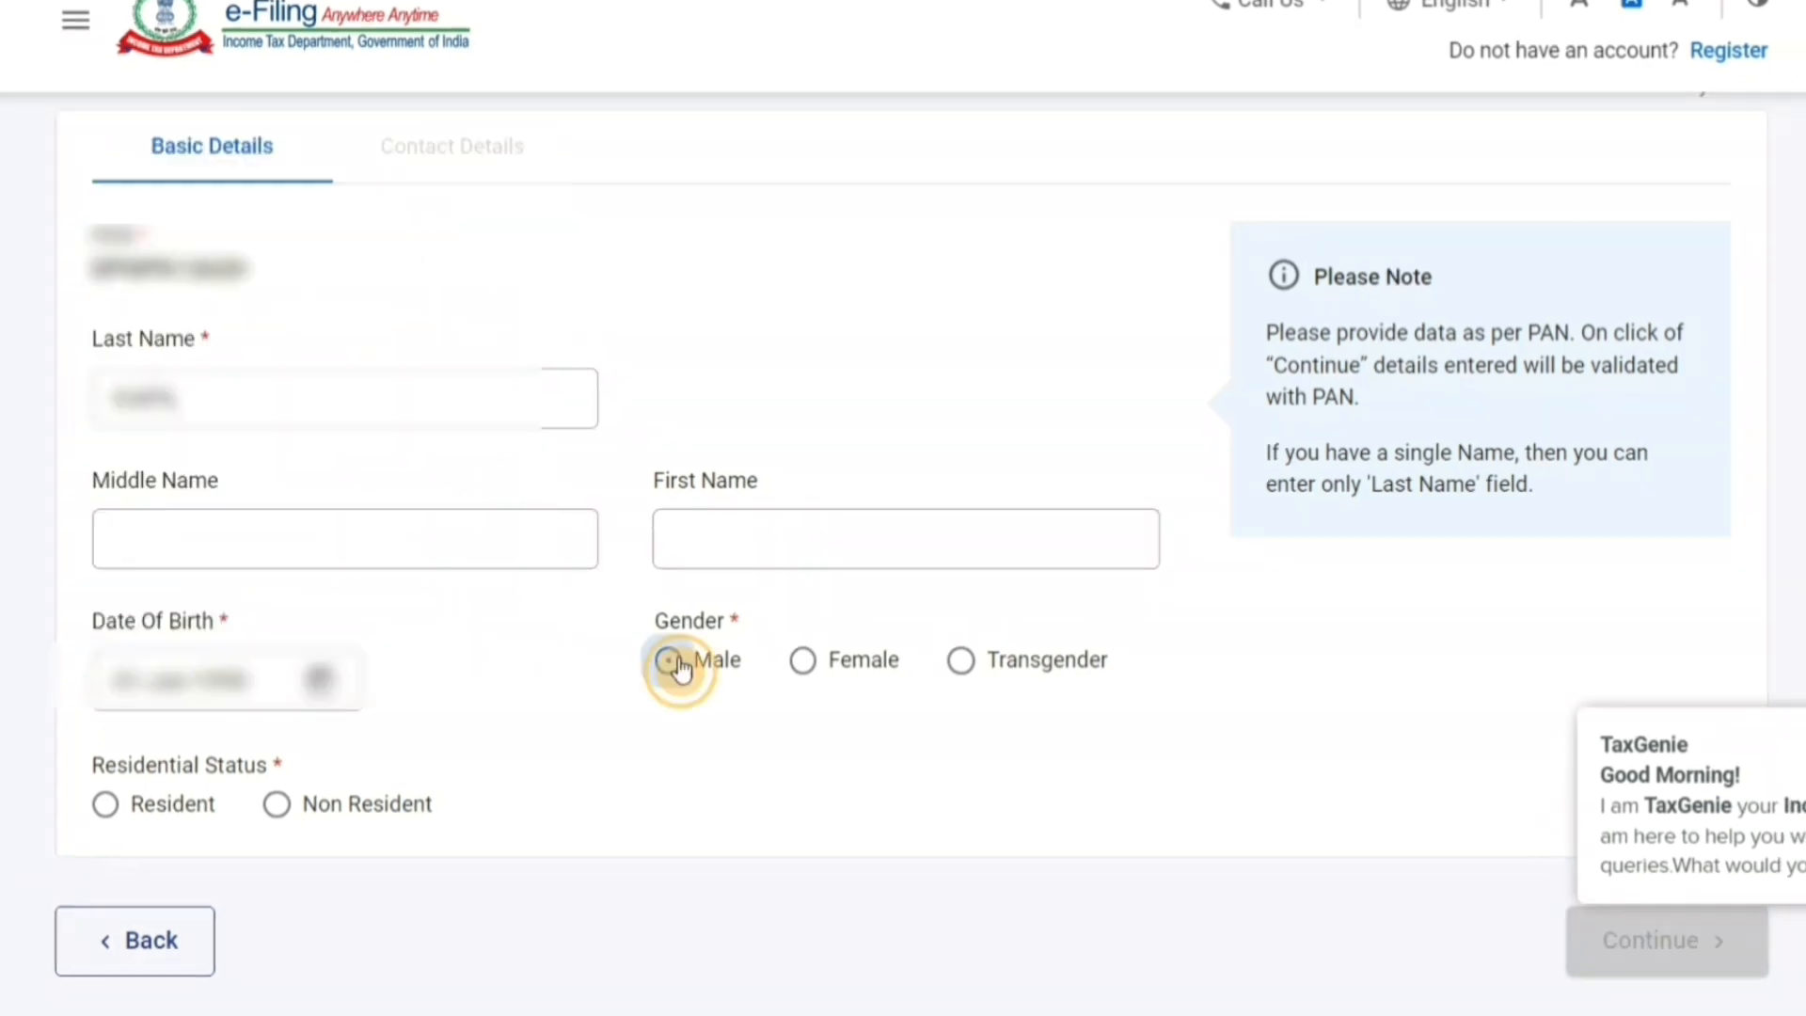
left_click(670, 662)
left_click(104, 811)
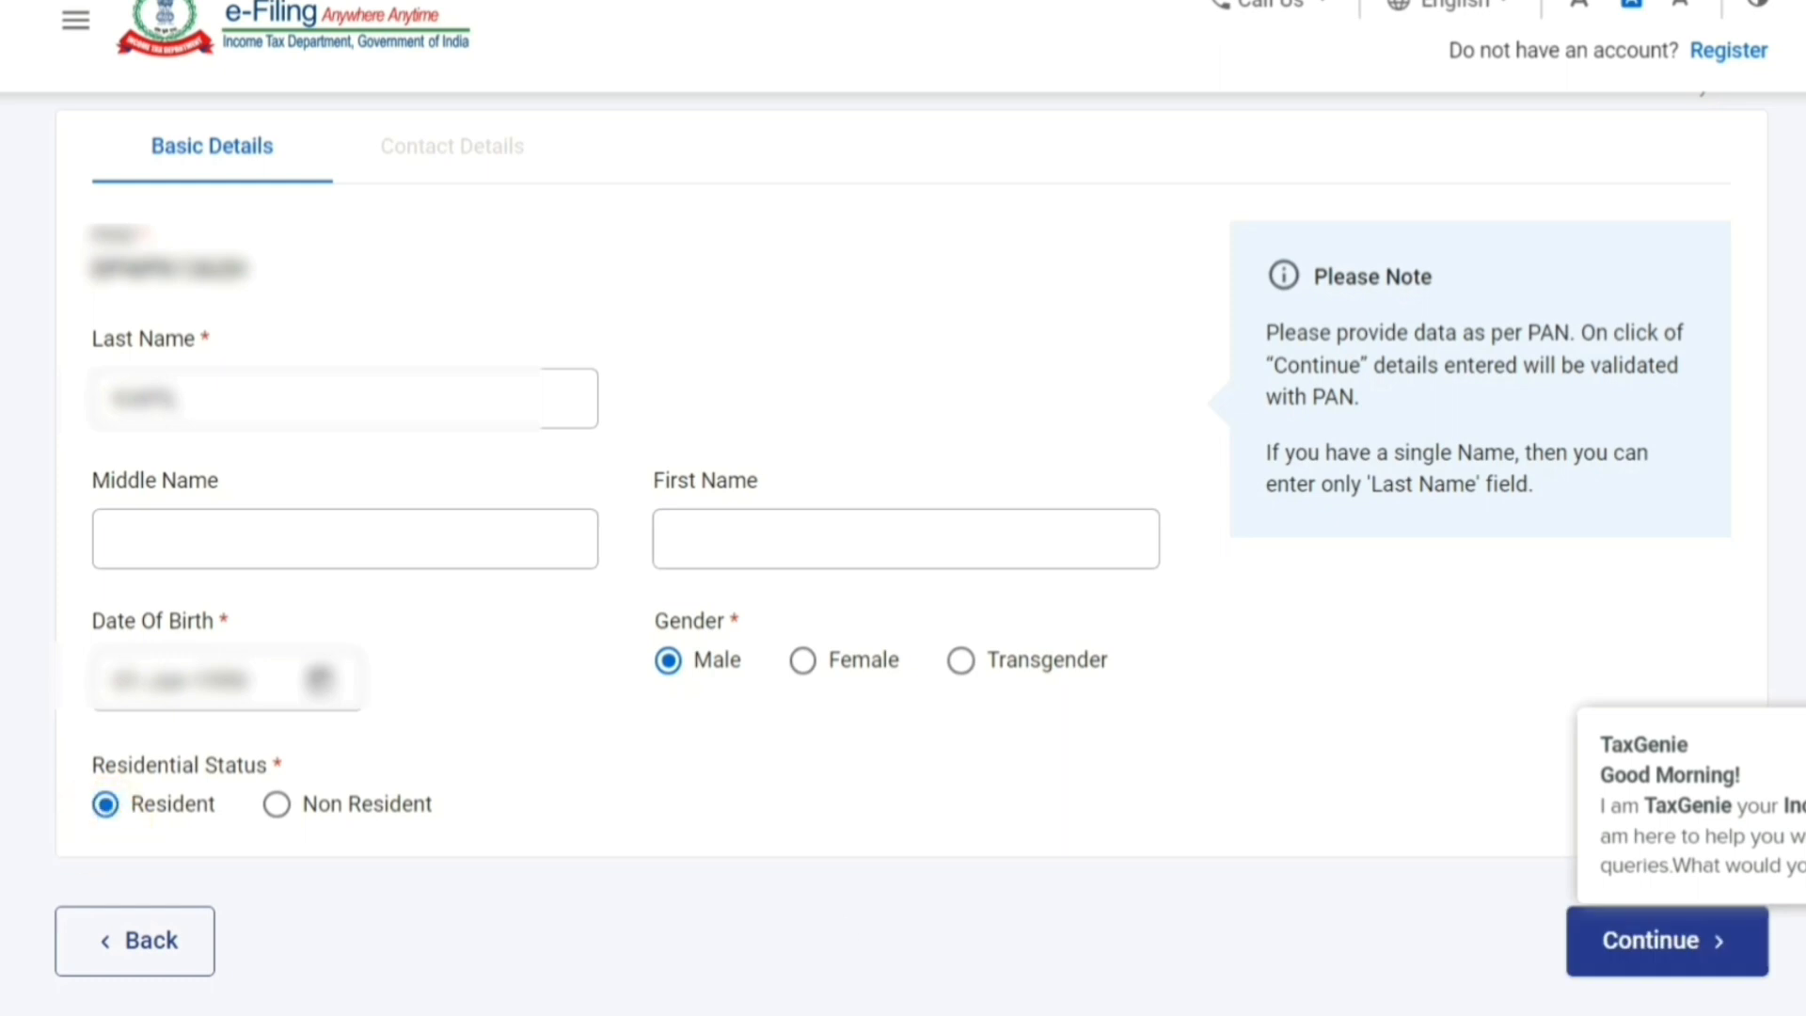
left_click(1644, 965)
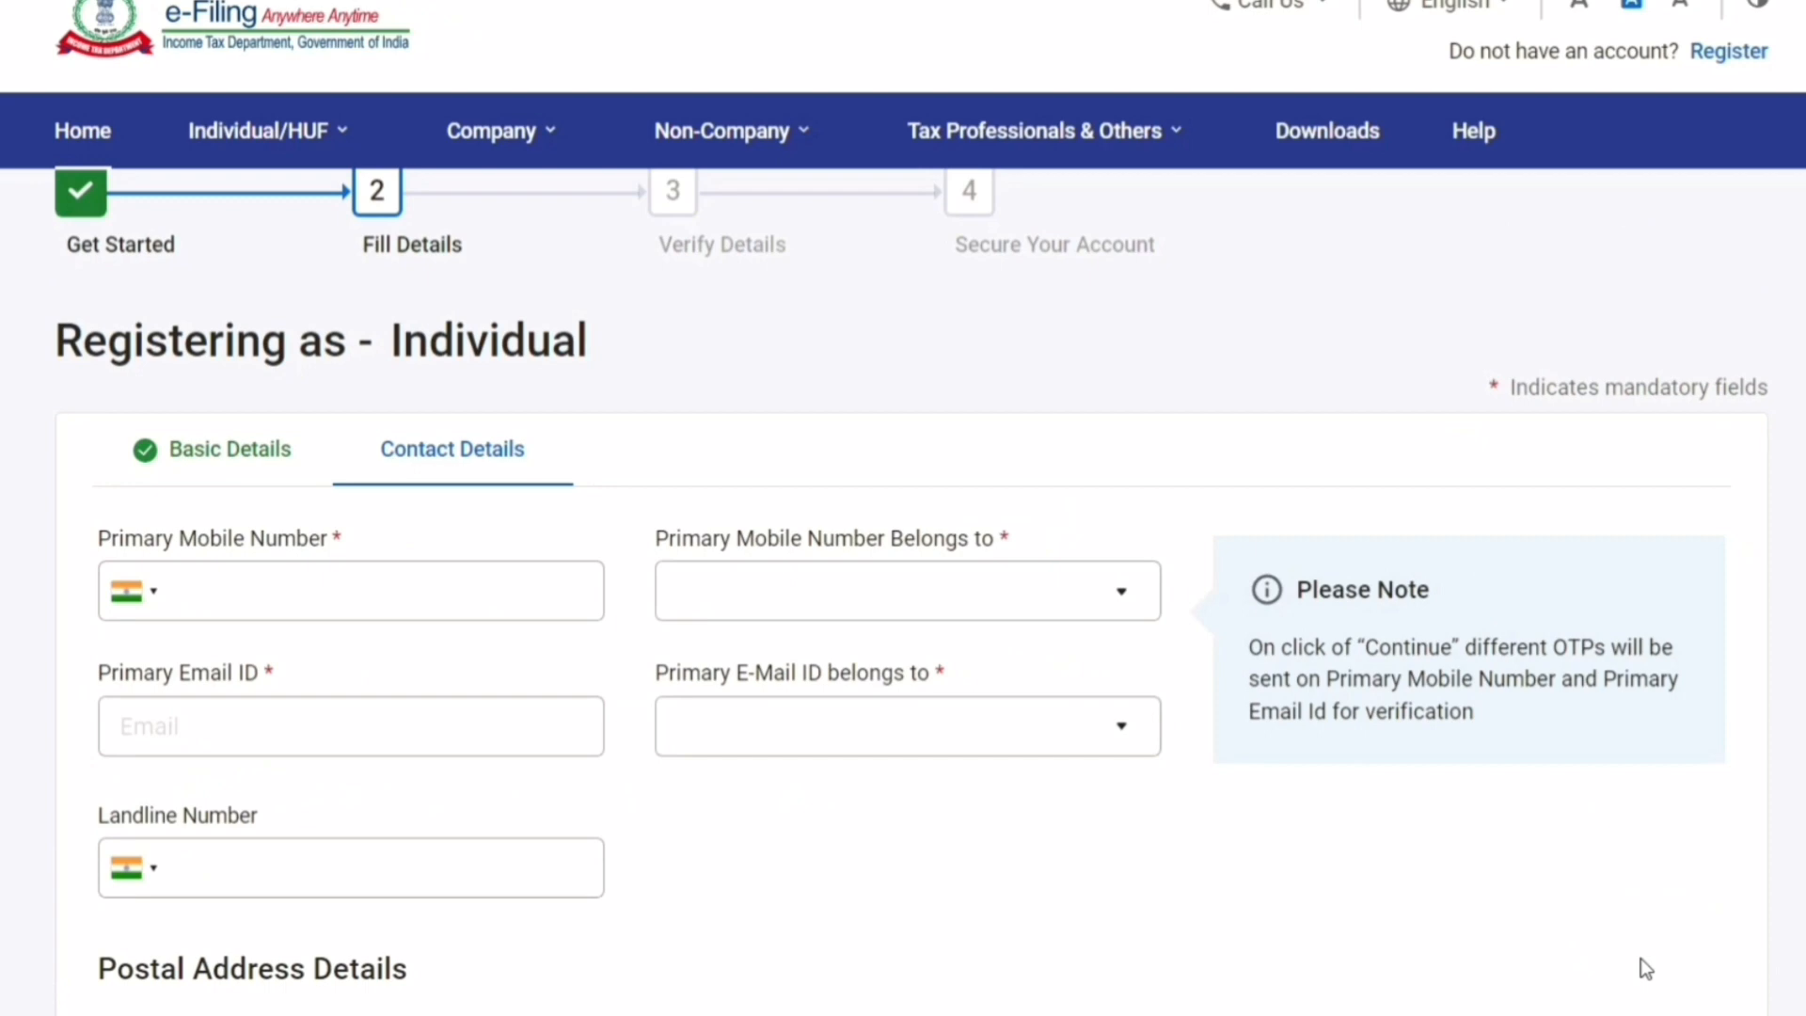
- Enter the contact details, starting at the landline number, and review the address section
scroll(1656, 962, "down", 2)
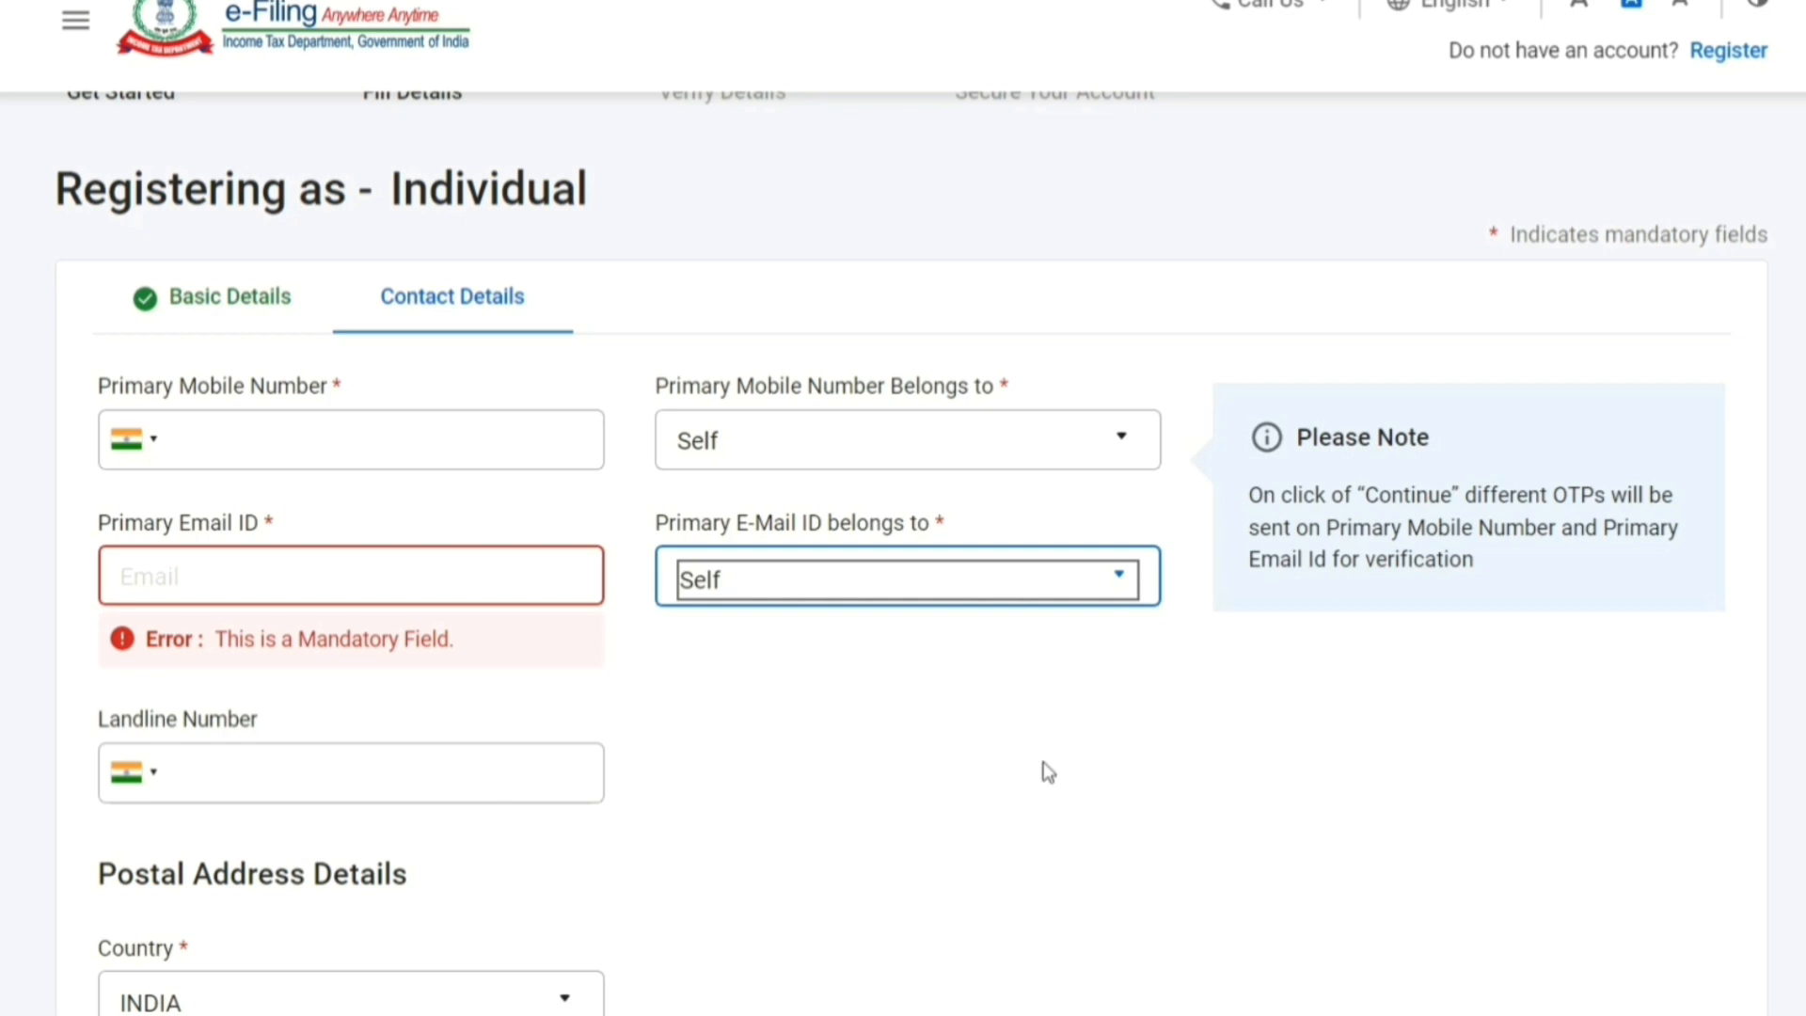
left_click(459, 782)
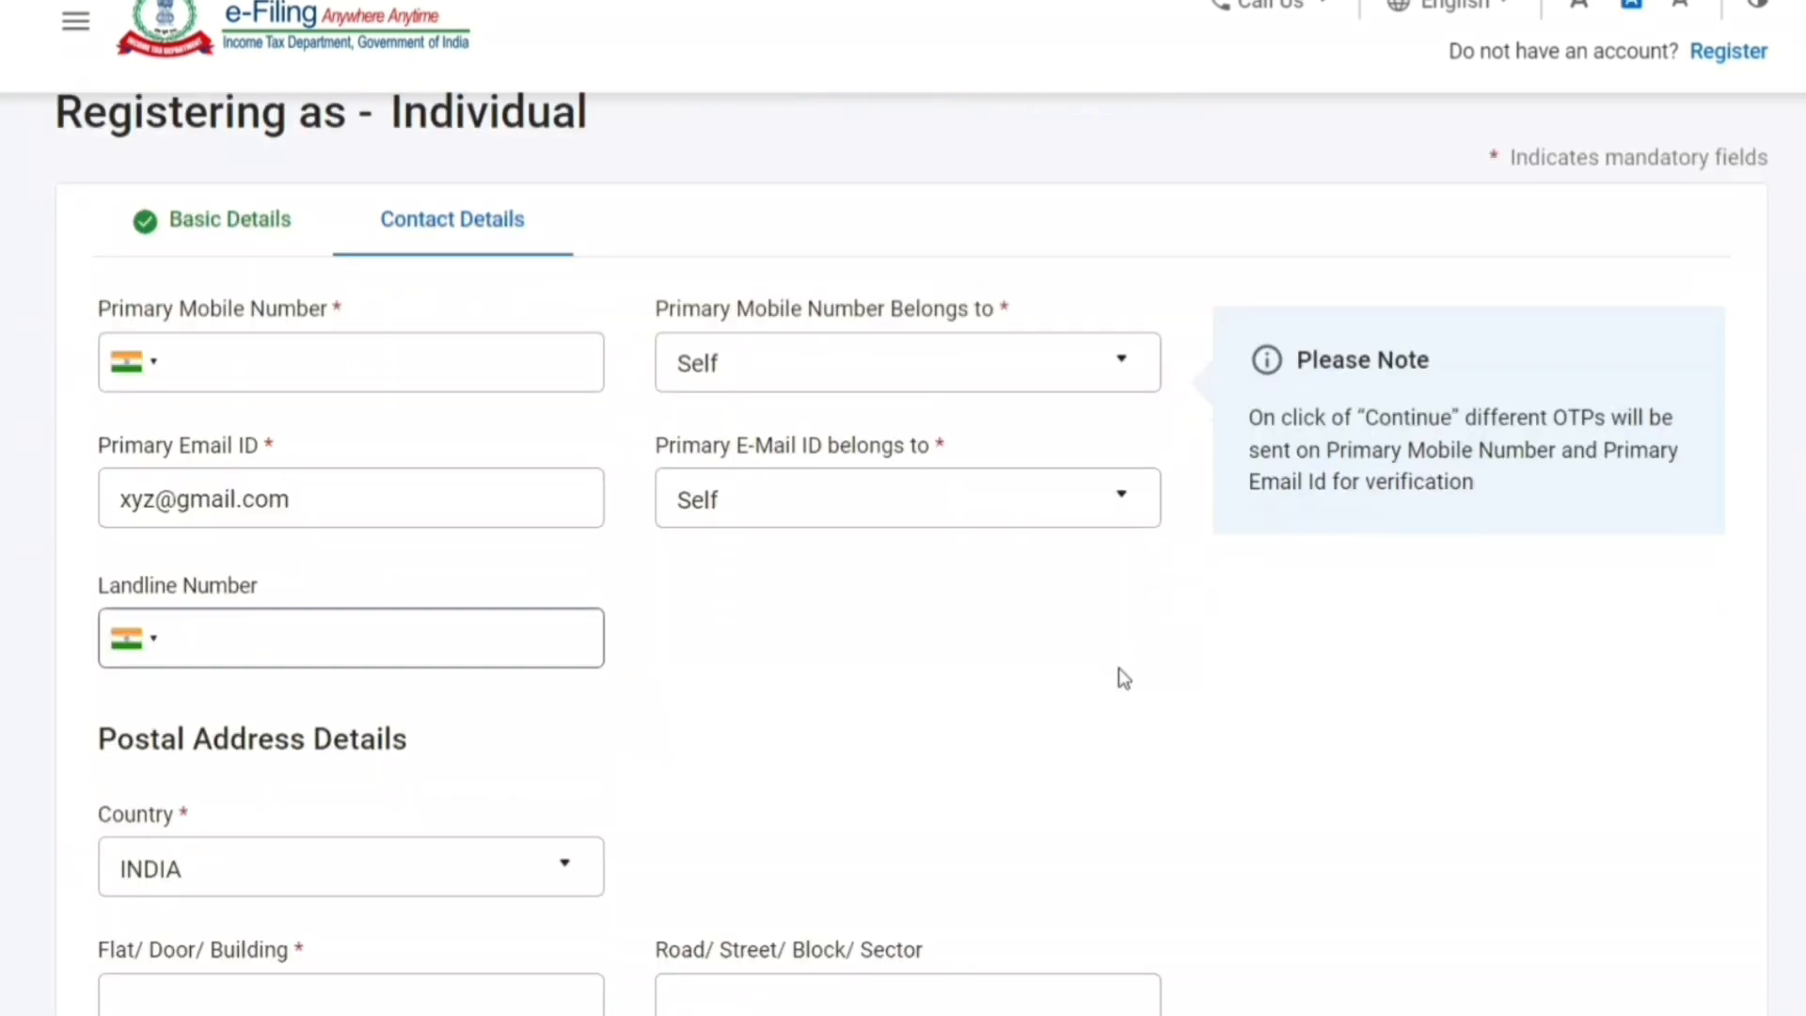
scroll(1119, 668, "down", 4)
scroll(1119, 678, "down", 3)
scroll(1120, 668, "up", 1)
scroll(1119, 668, "down", 1)
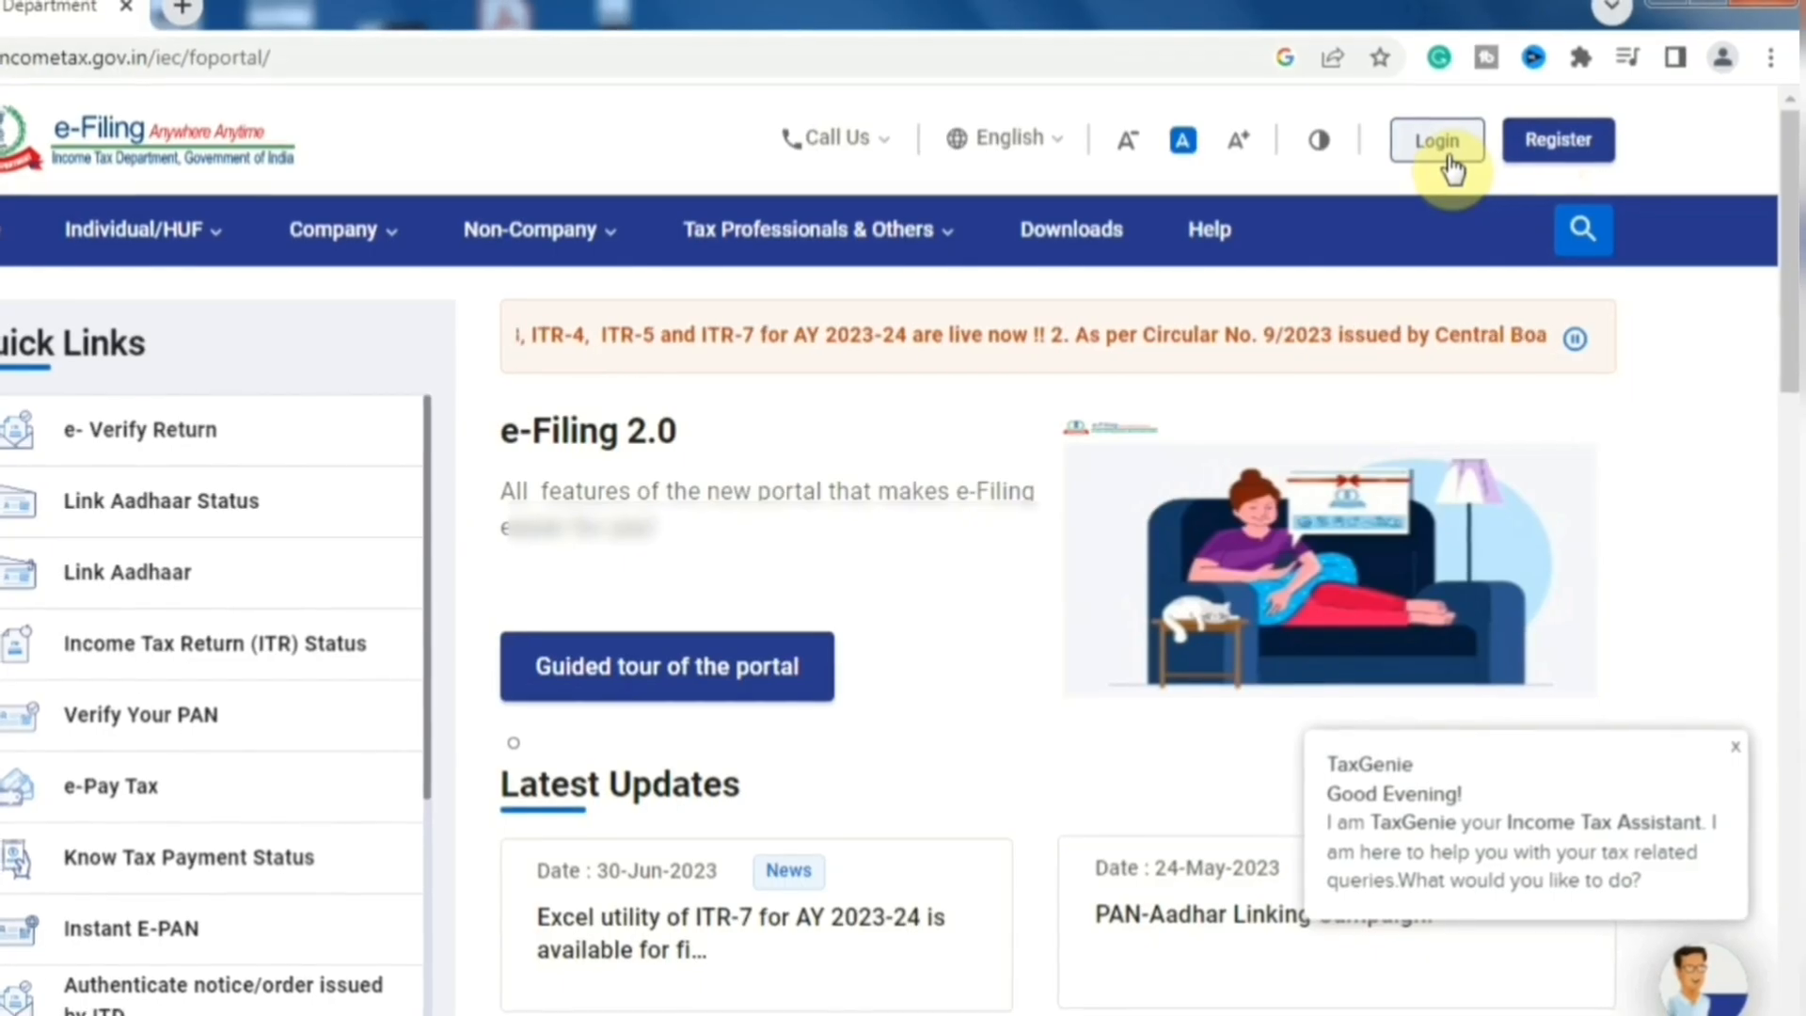
- Log in with the PAN as User ID, confirm the secure access message, and enter the password
left_click(1437, 141)
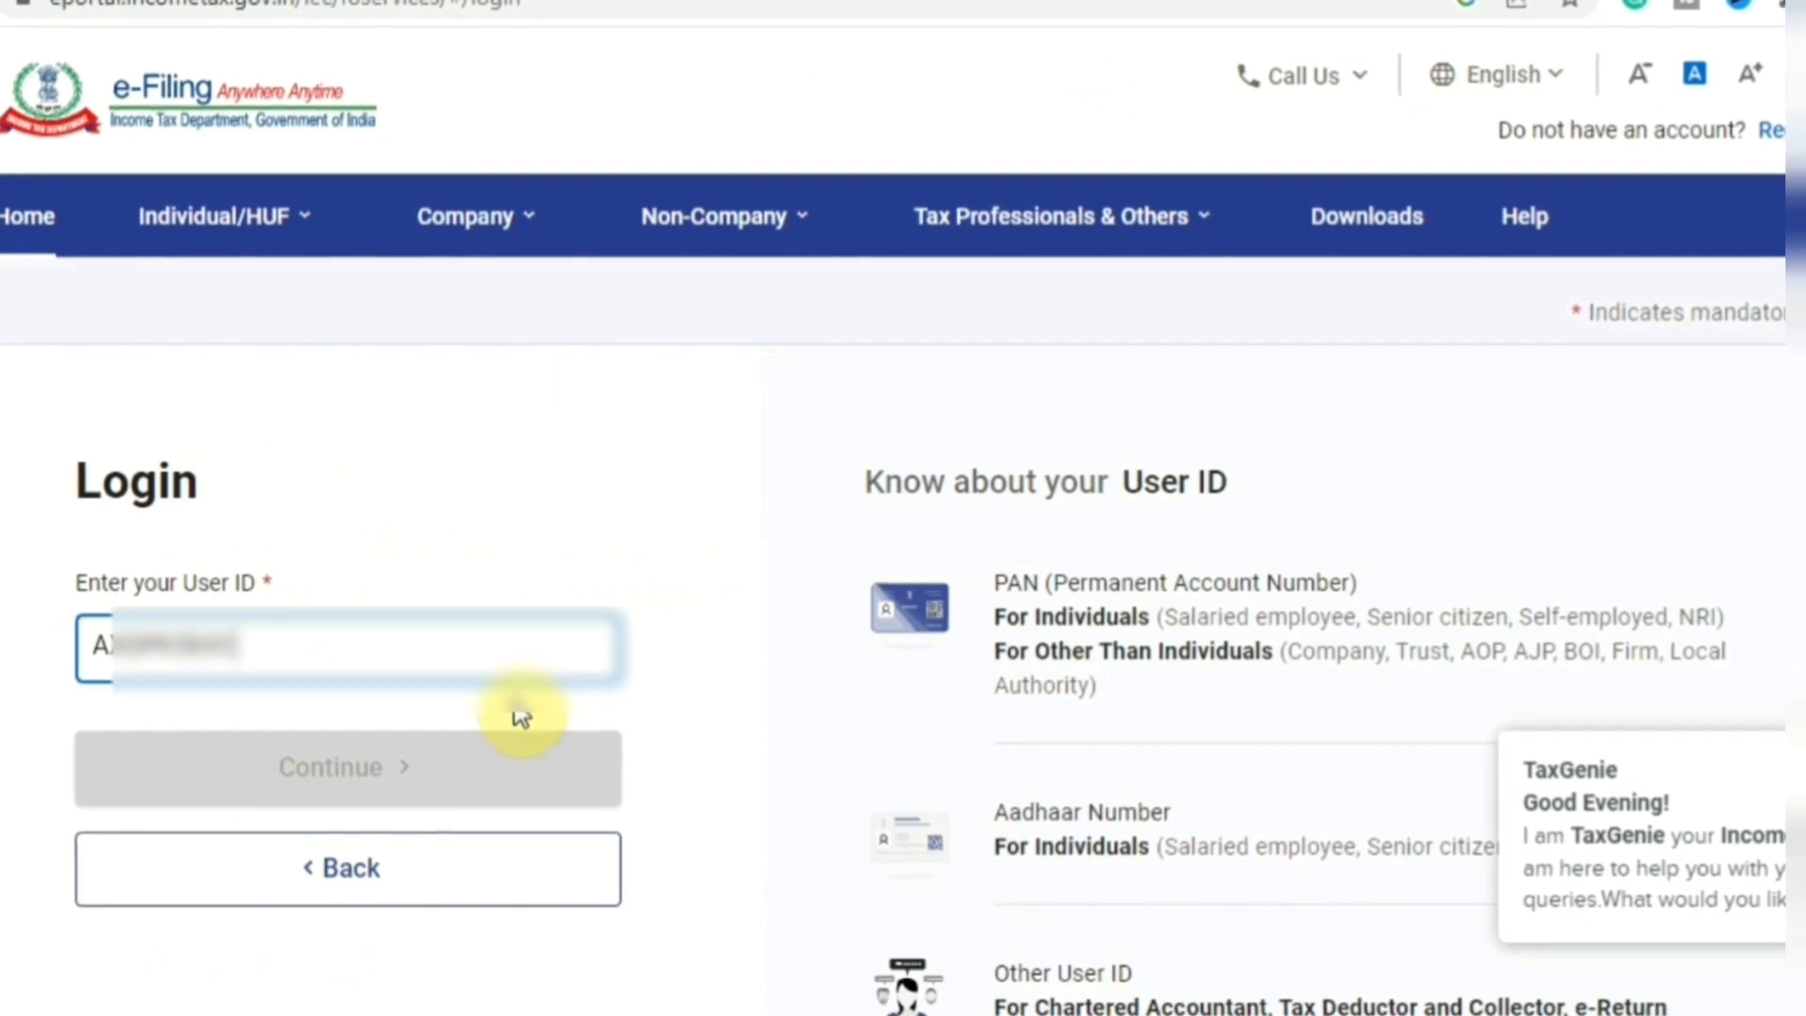
type("1R")
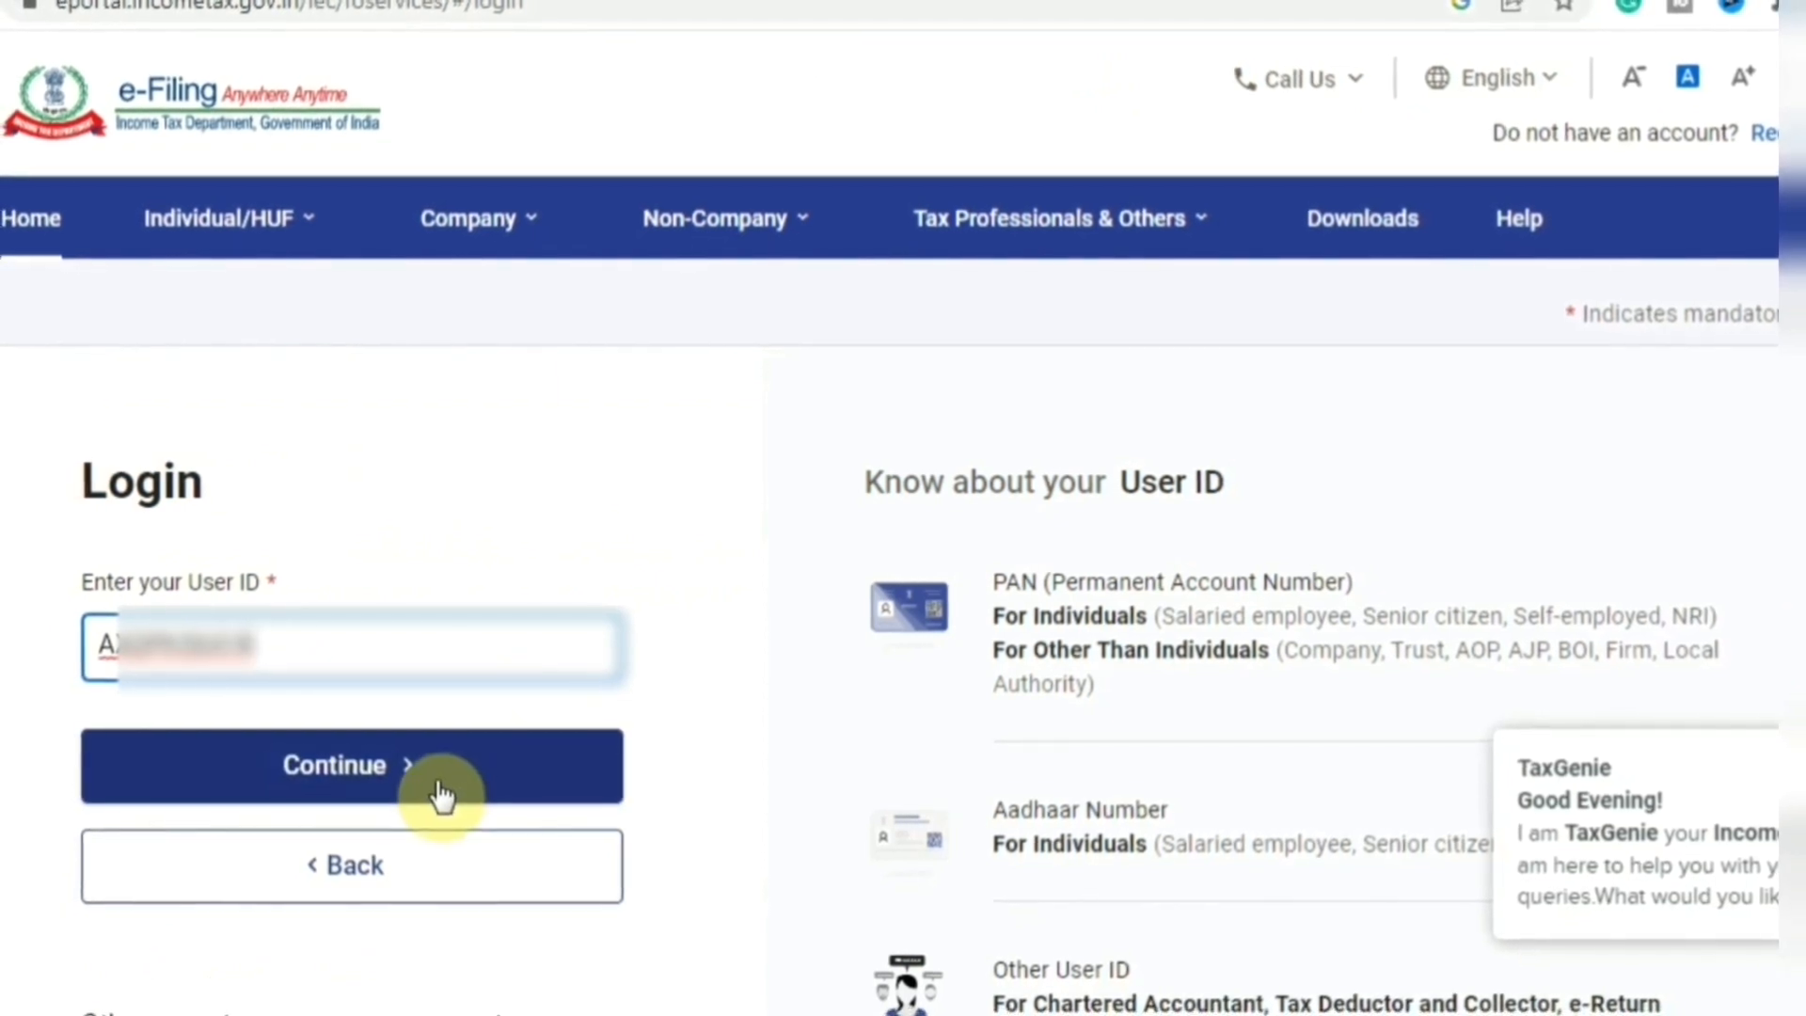
left_click(442, 797)
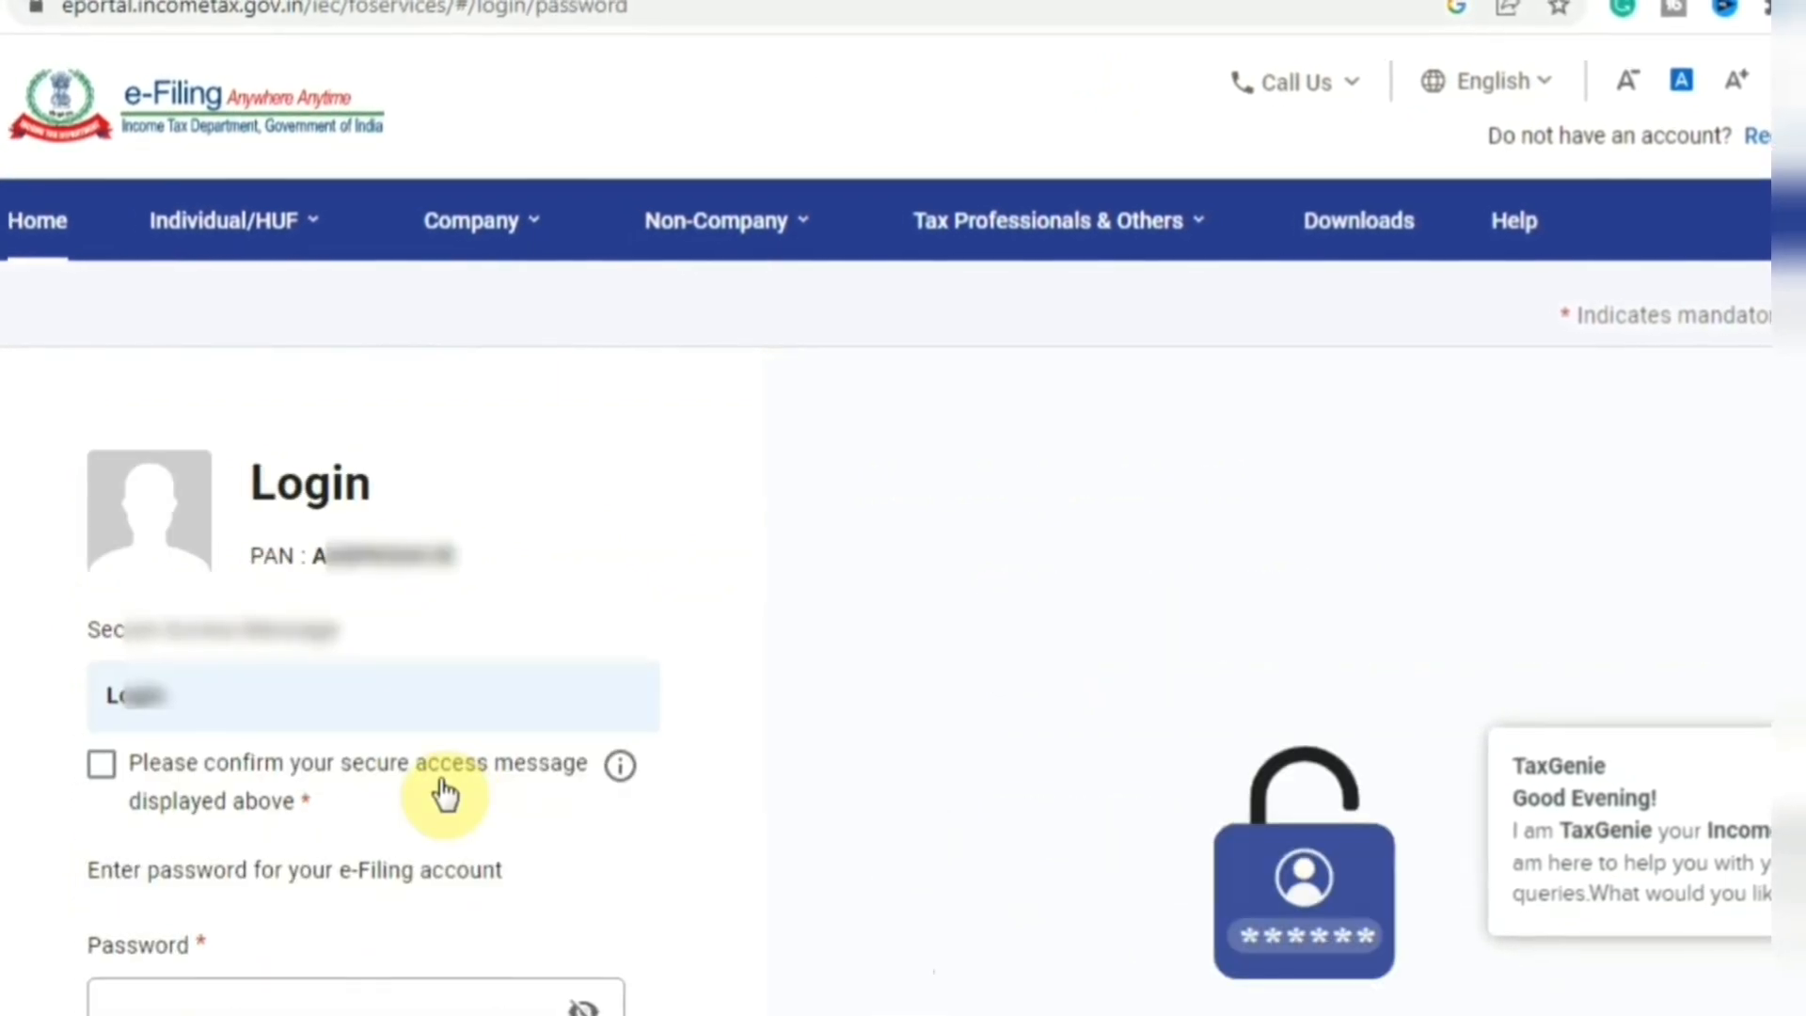
left_click(107, 773)
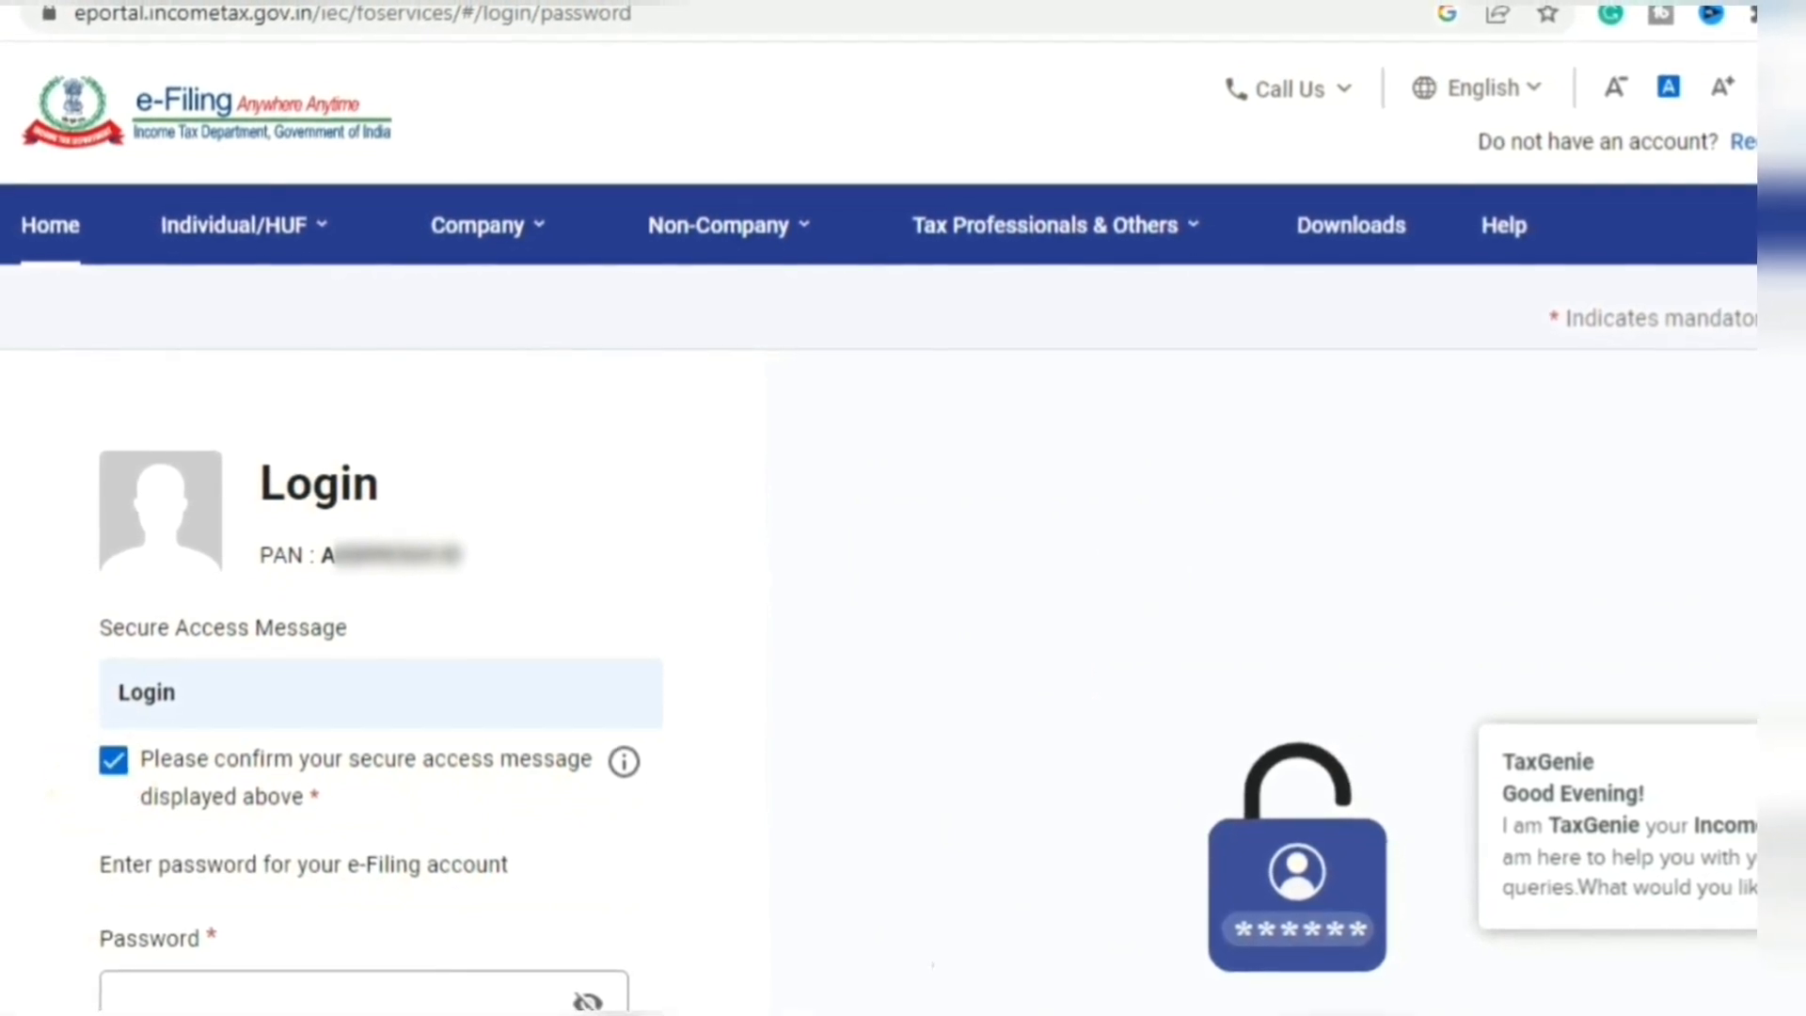
scroll(903, 659, "down", 3)
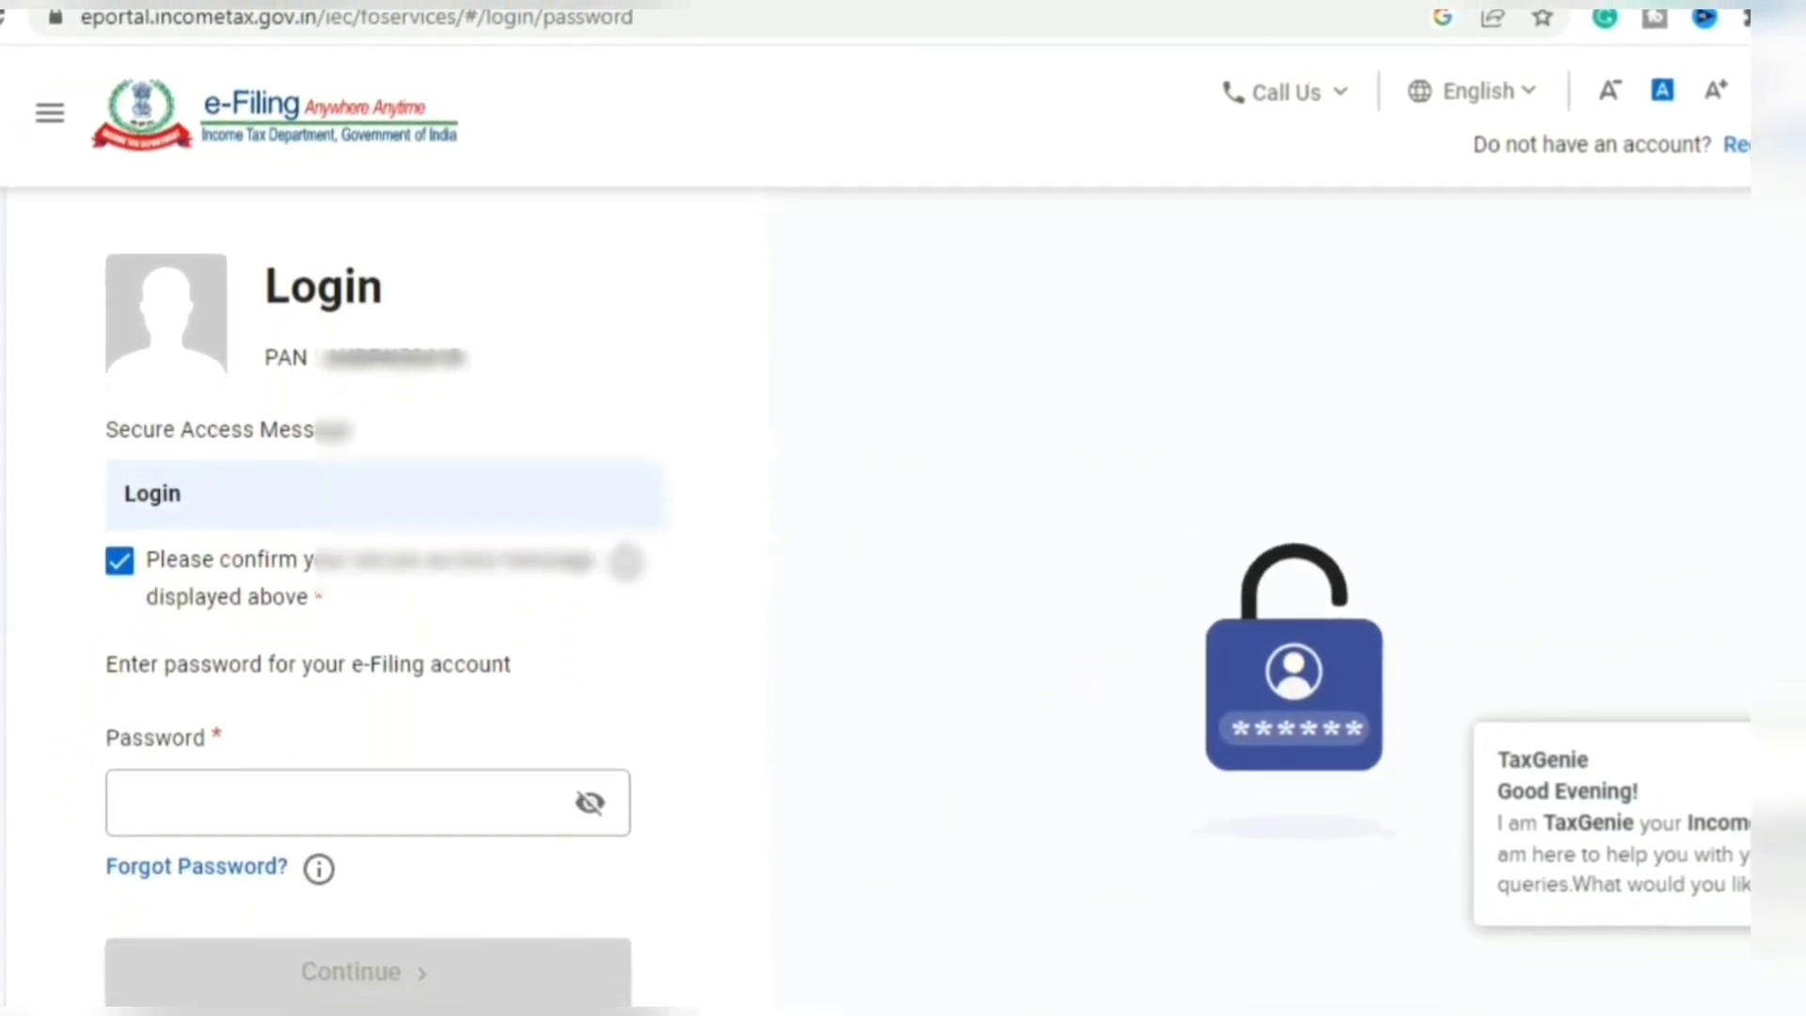
left_click(374, 821)
type("•••••••••")
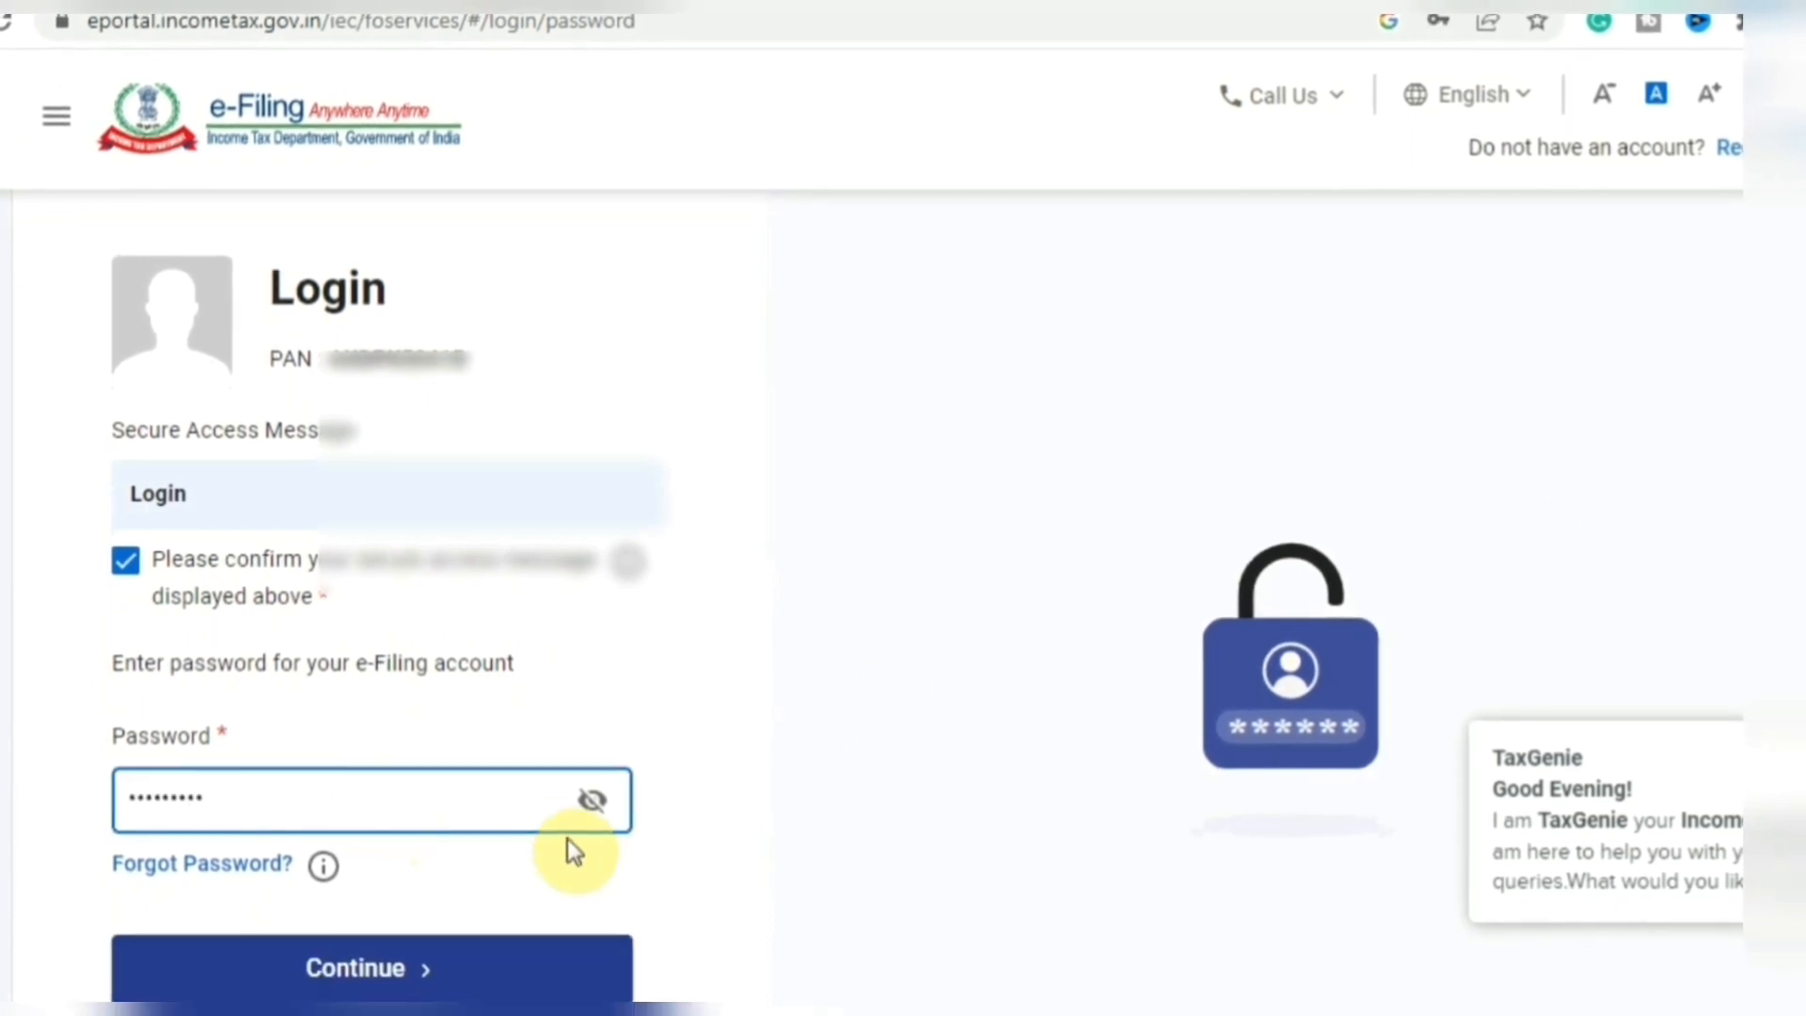
left_click(463, 967)
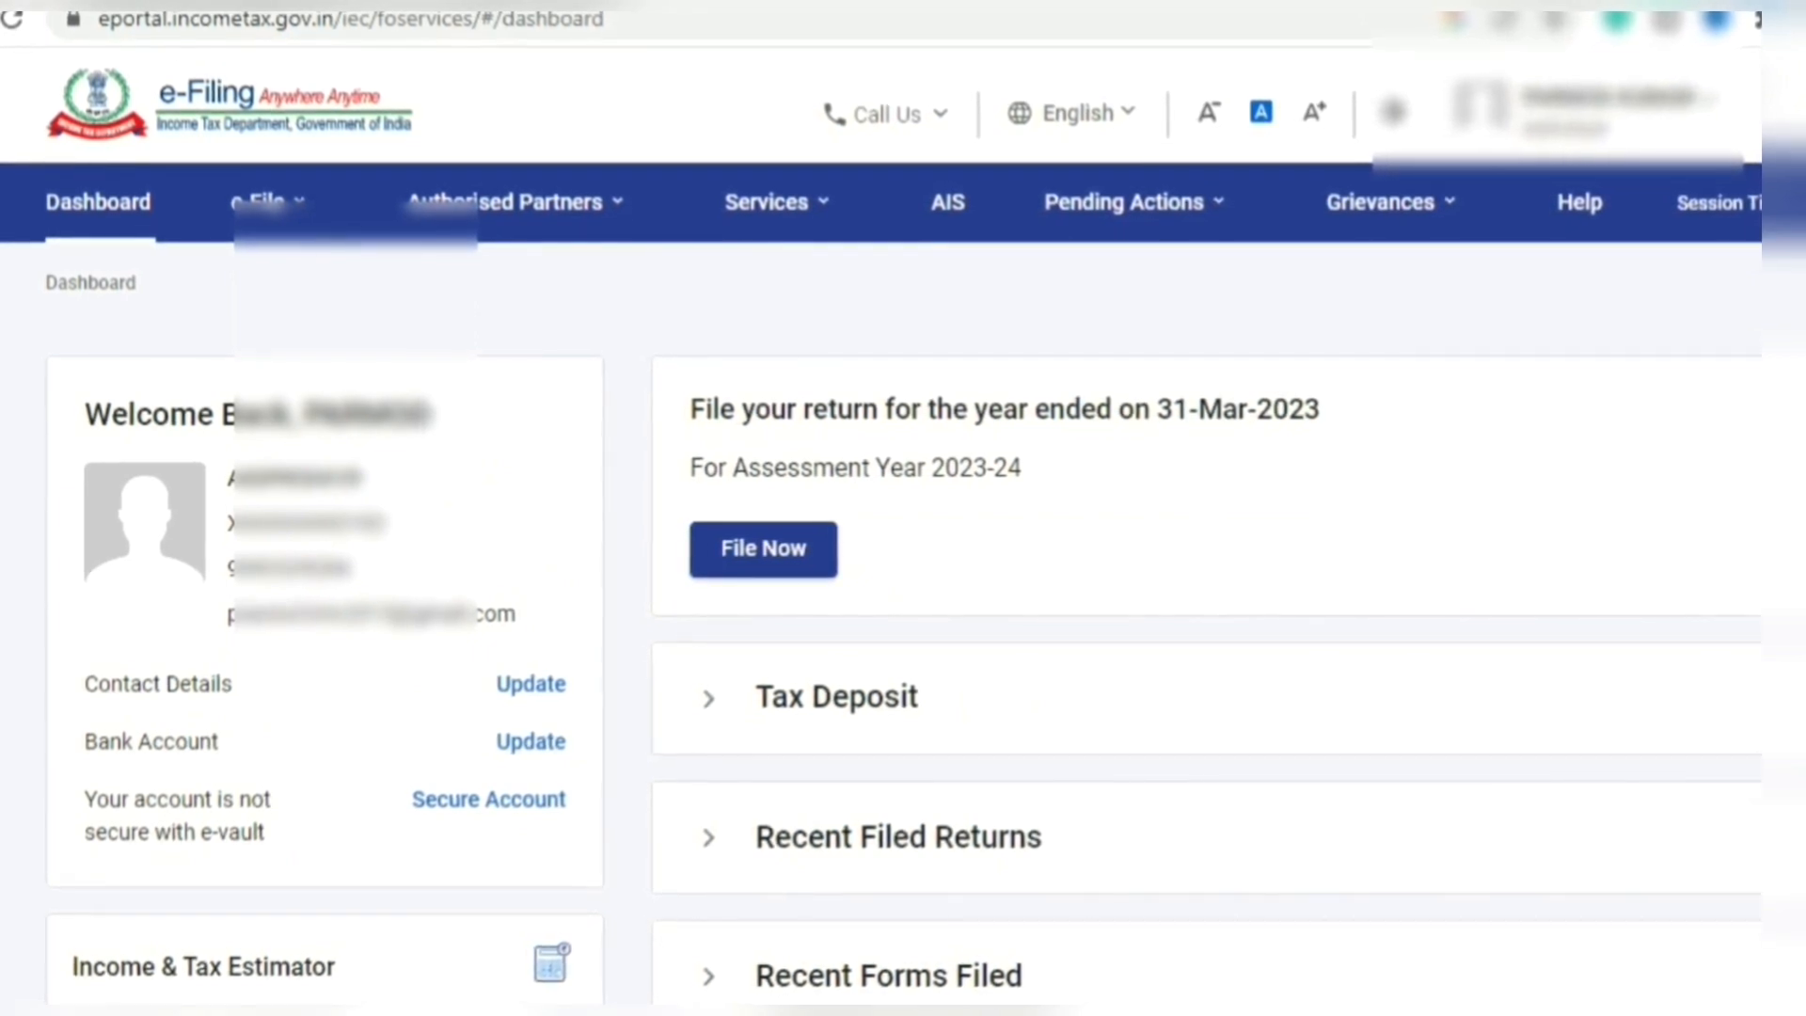
- Choose to file the AY 2023-24 return in Online mode
left_click(752, 555)
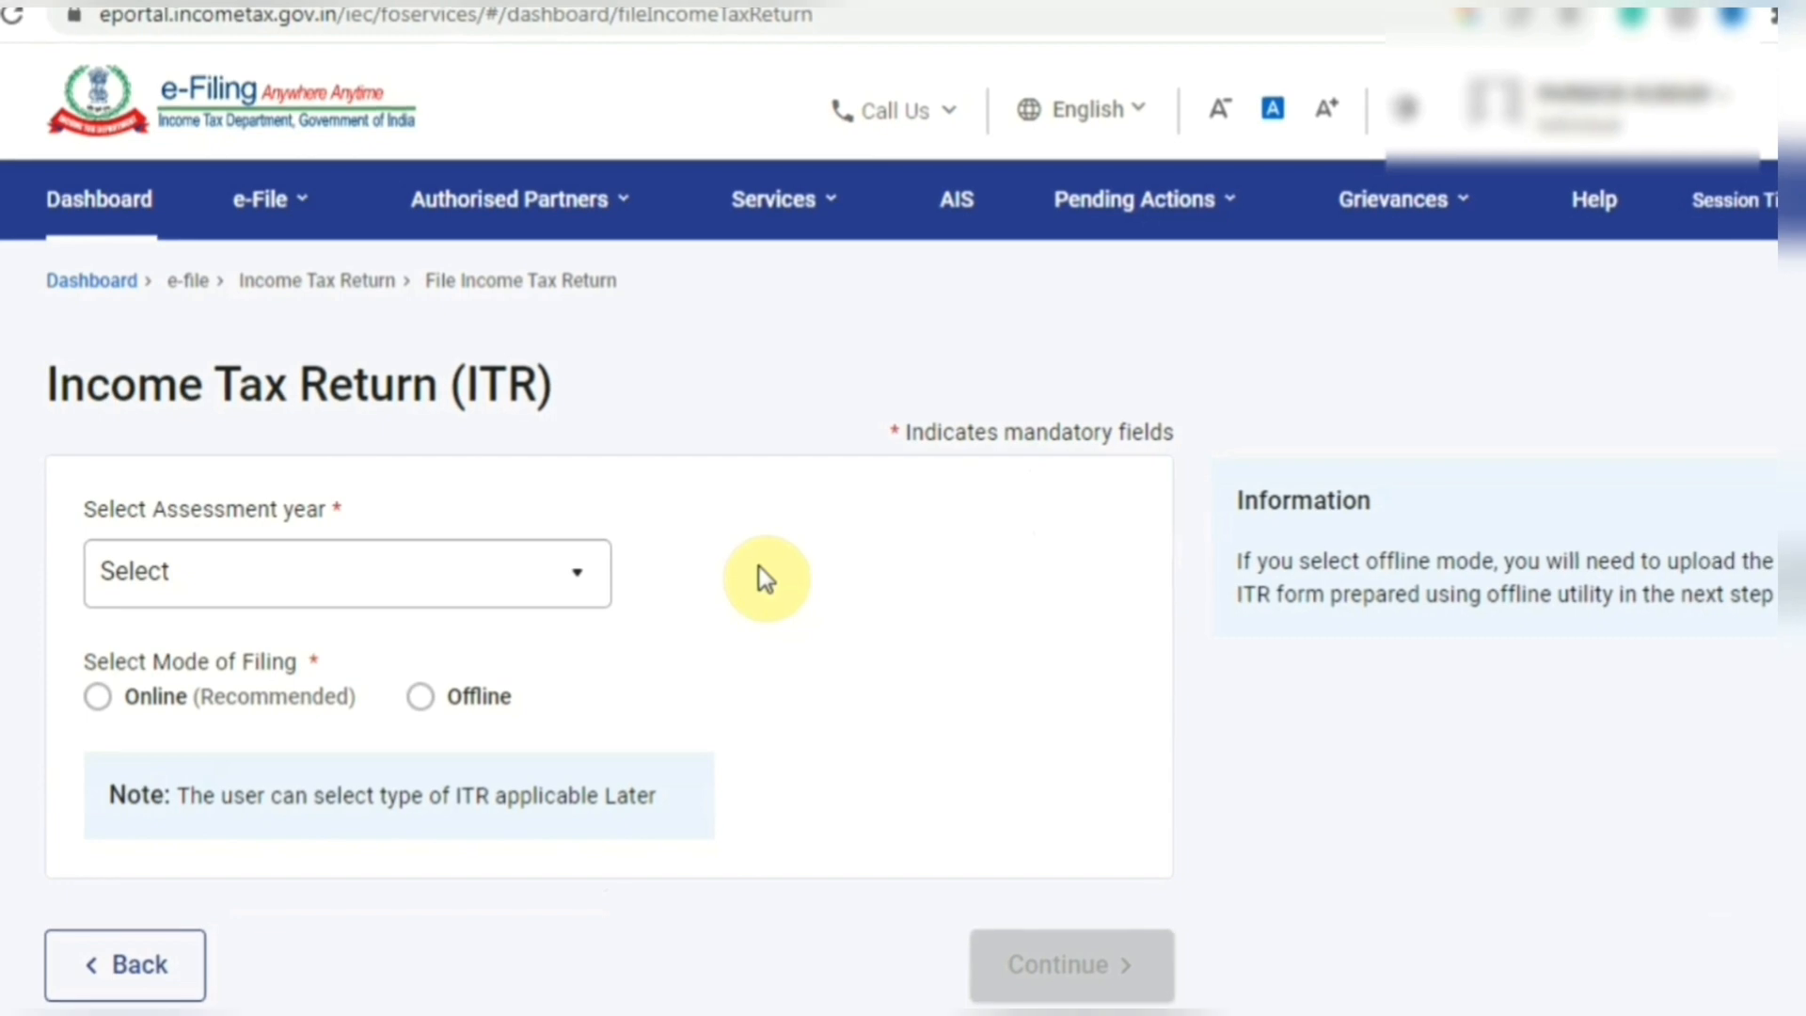
left_click(395, 574)
left_click(376, 715)
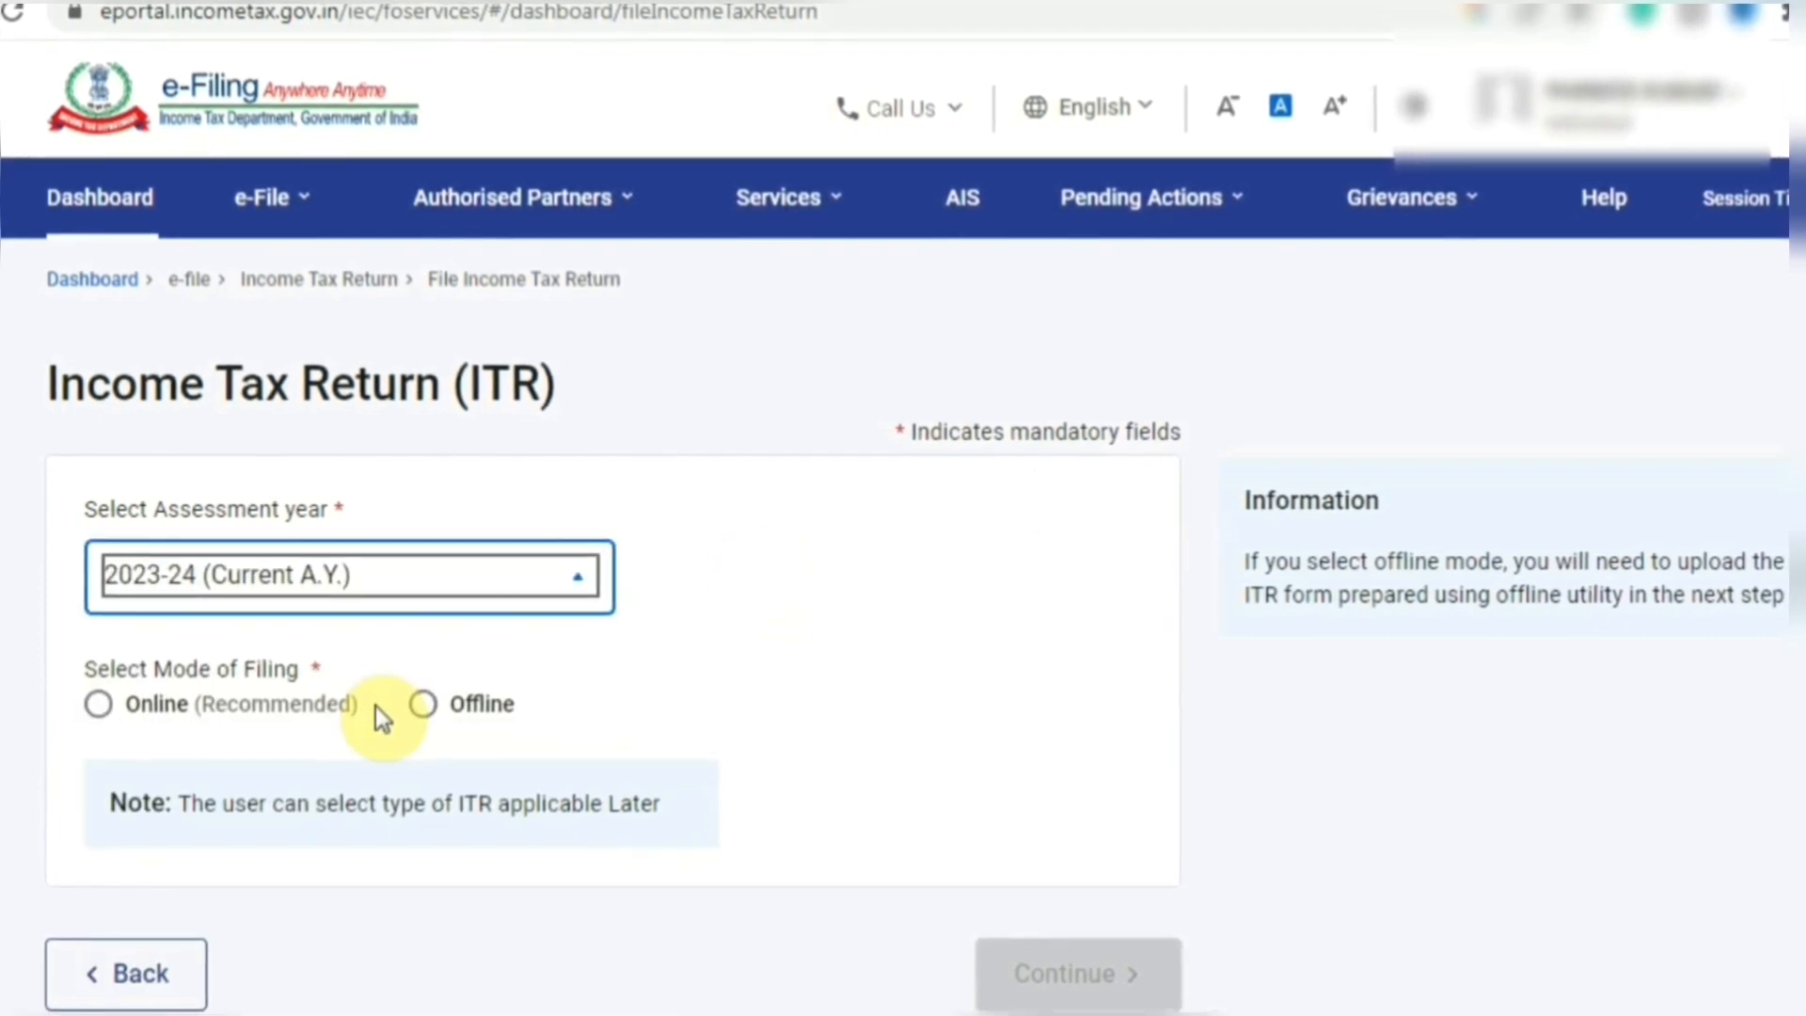
left_click(98, 712)
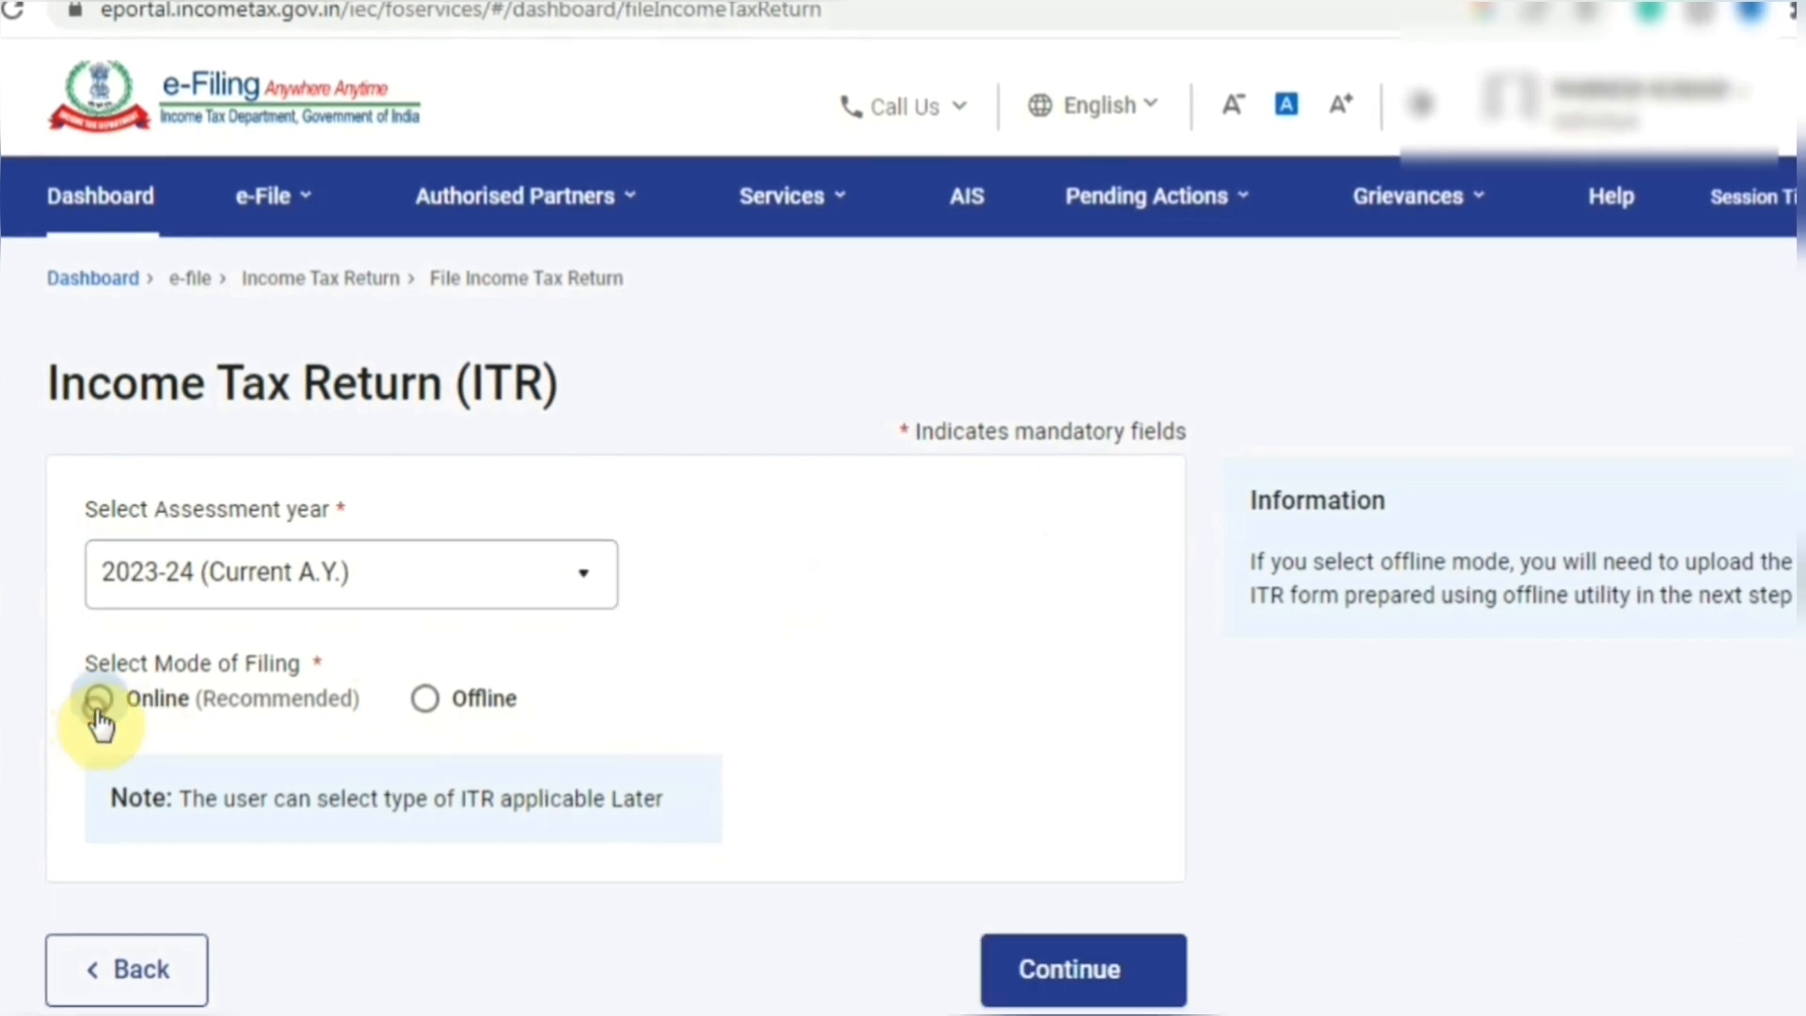
left_click(1107, 987)
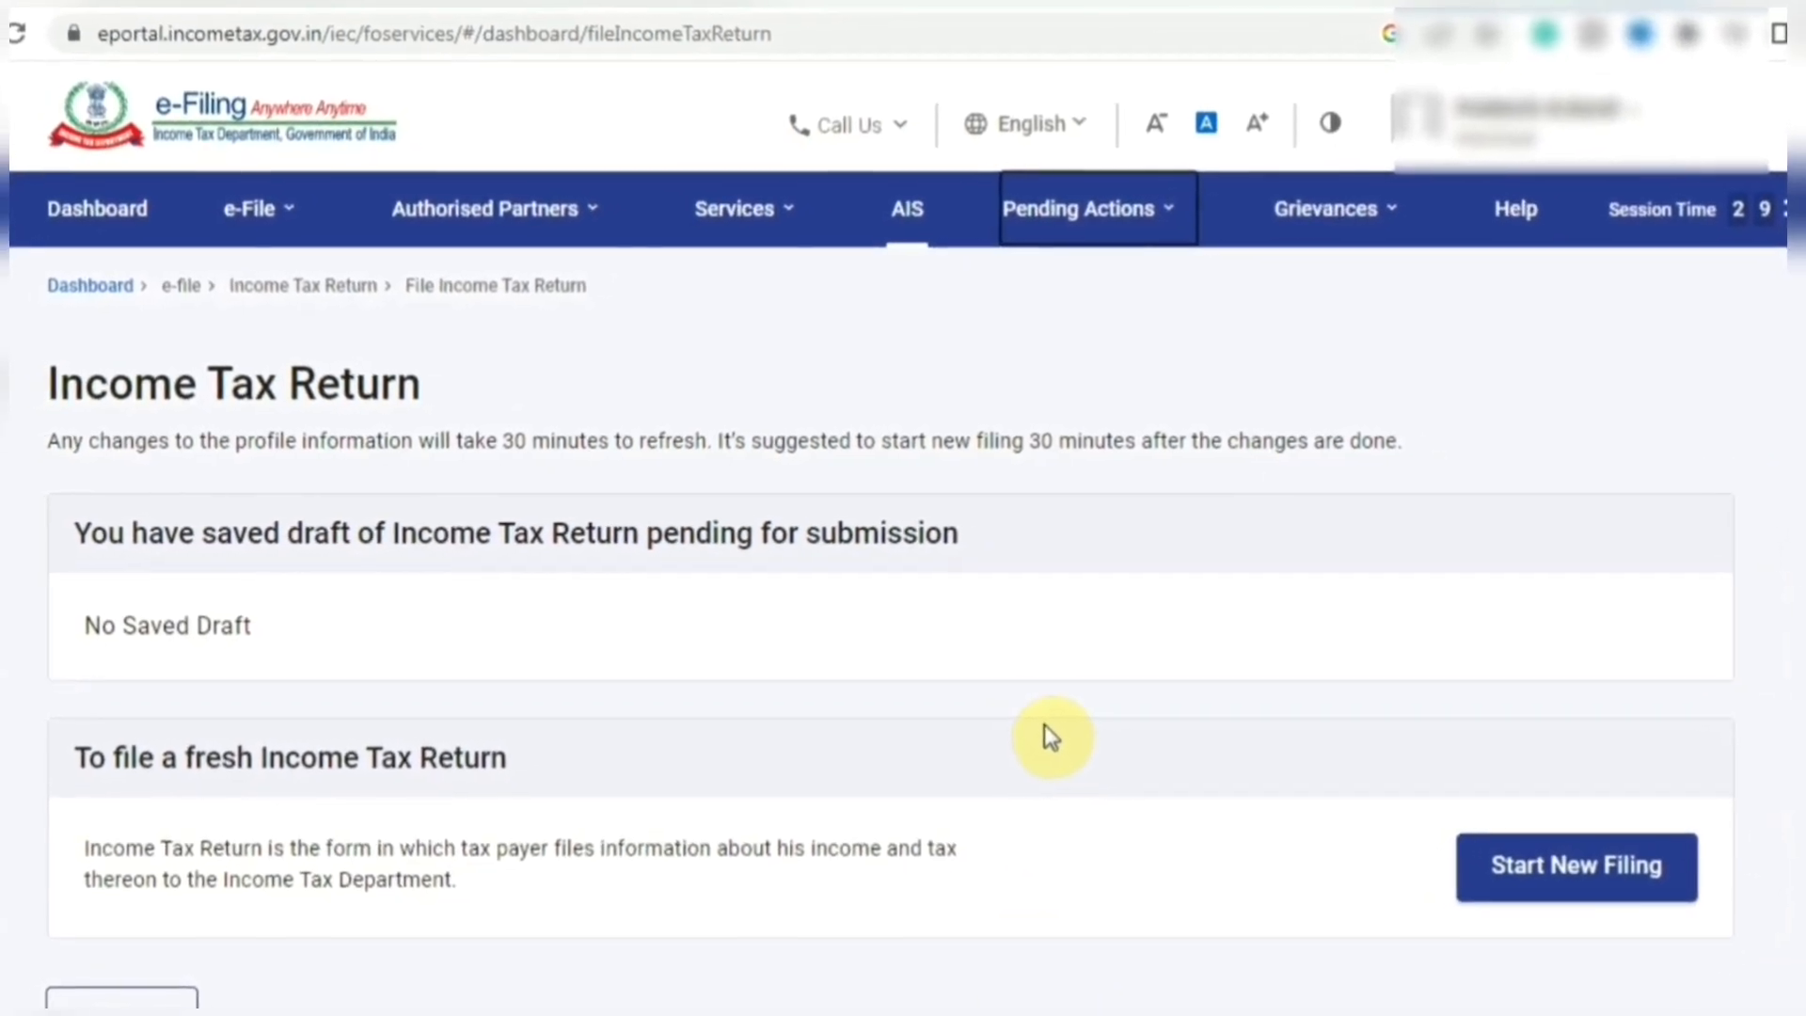
- Start a new filing with Individual status
left_click(1511, 872)
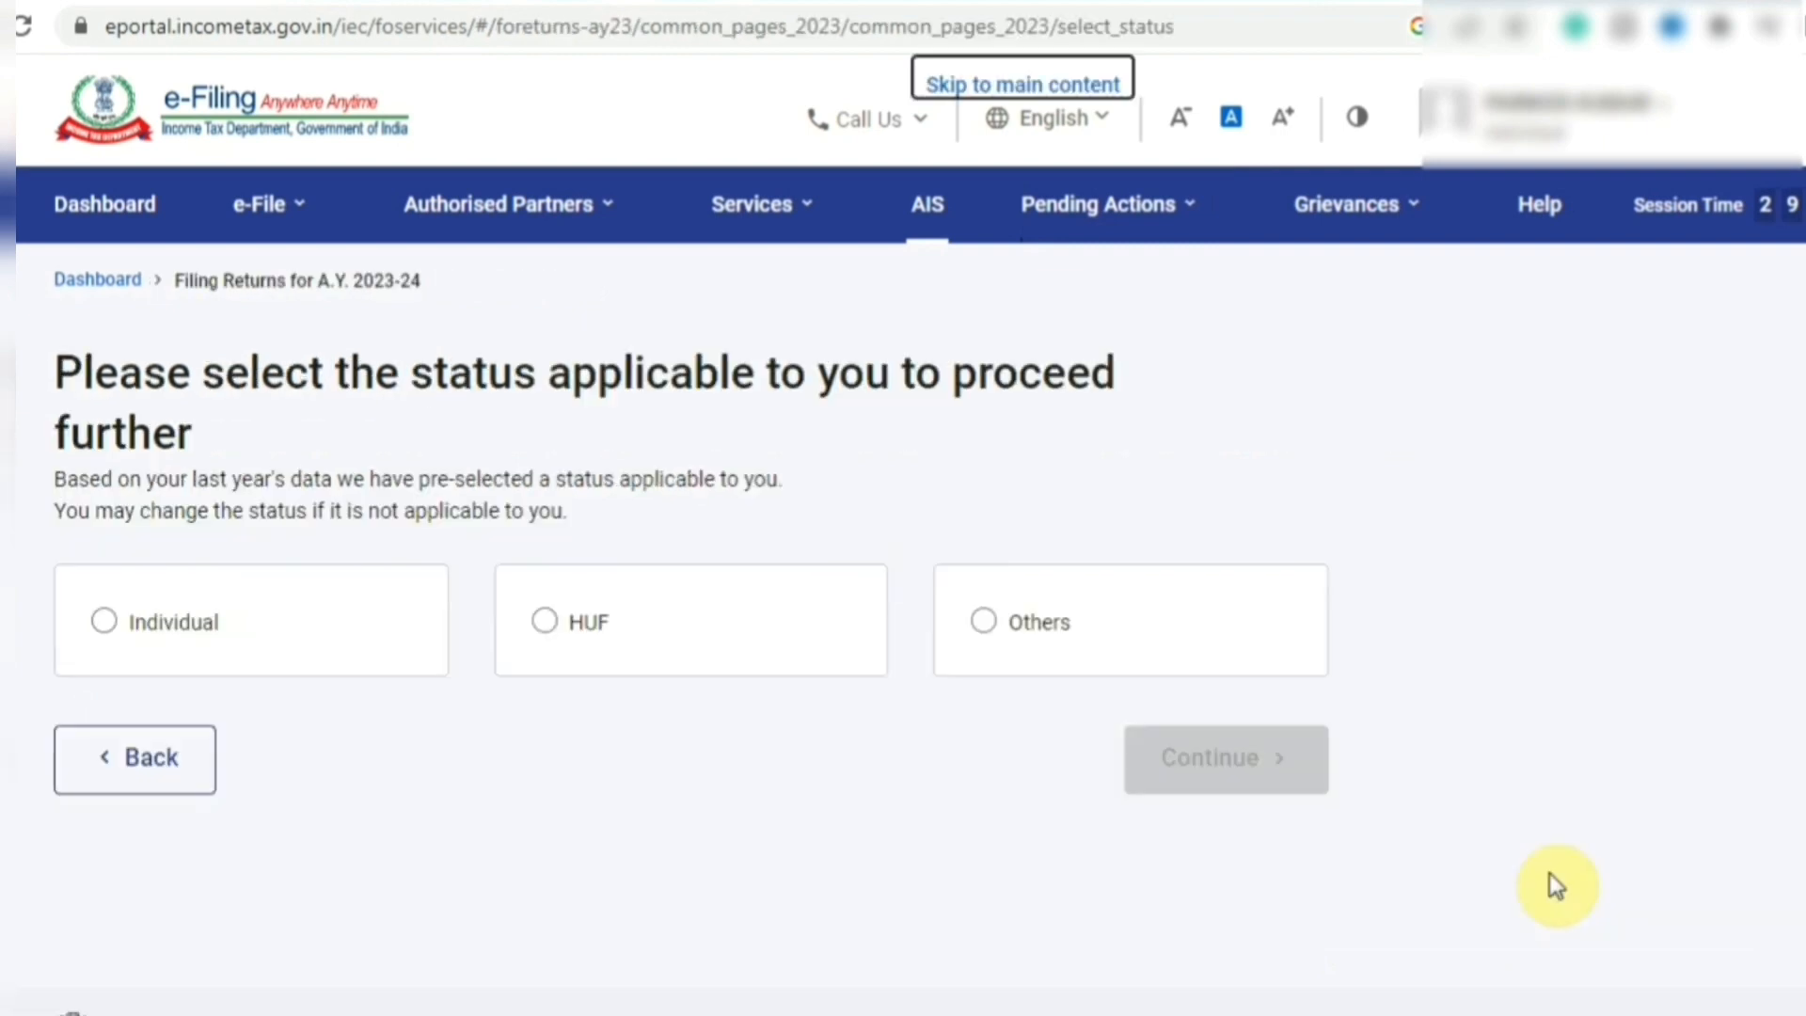
left_click(105, 620)
left_click(1223, 760)
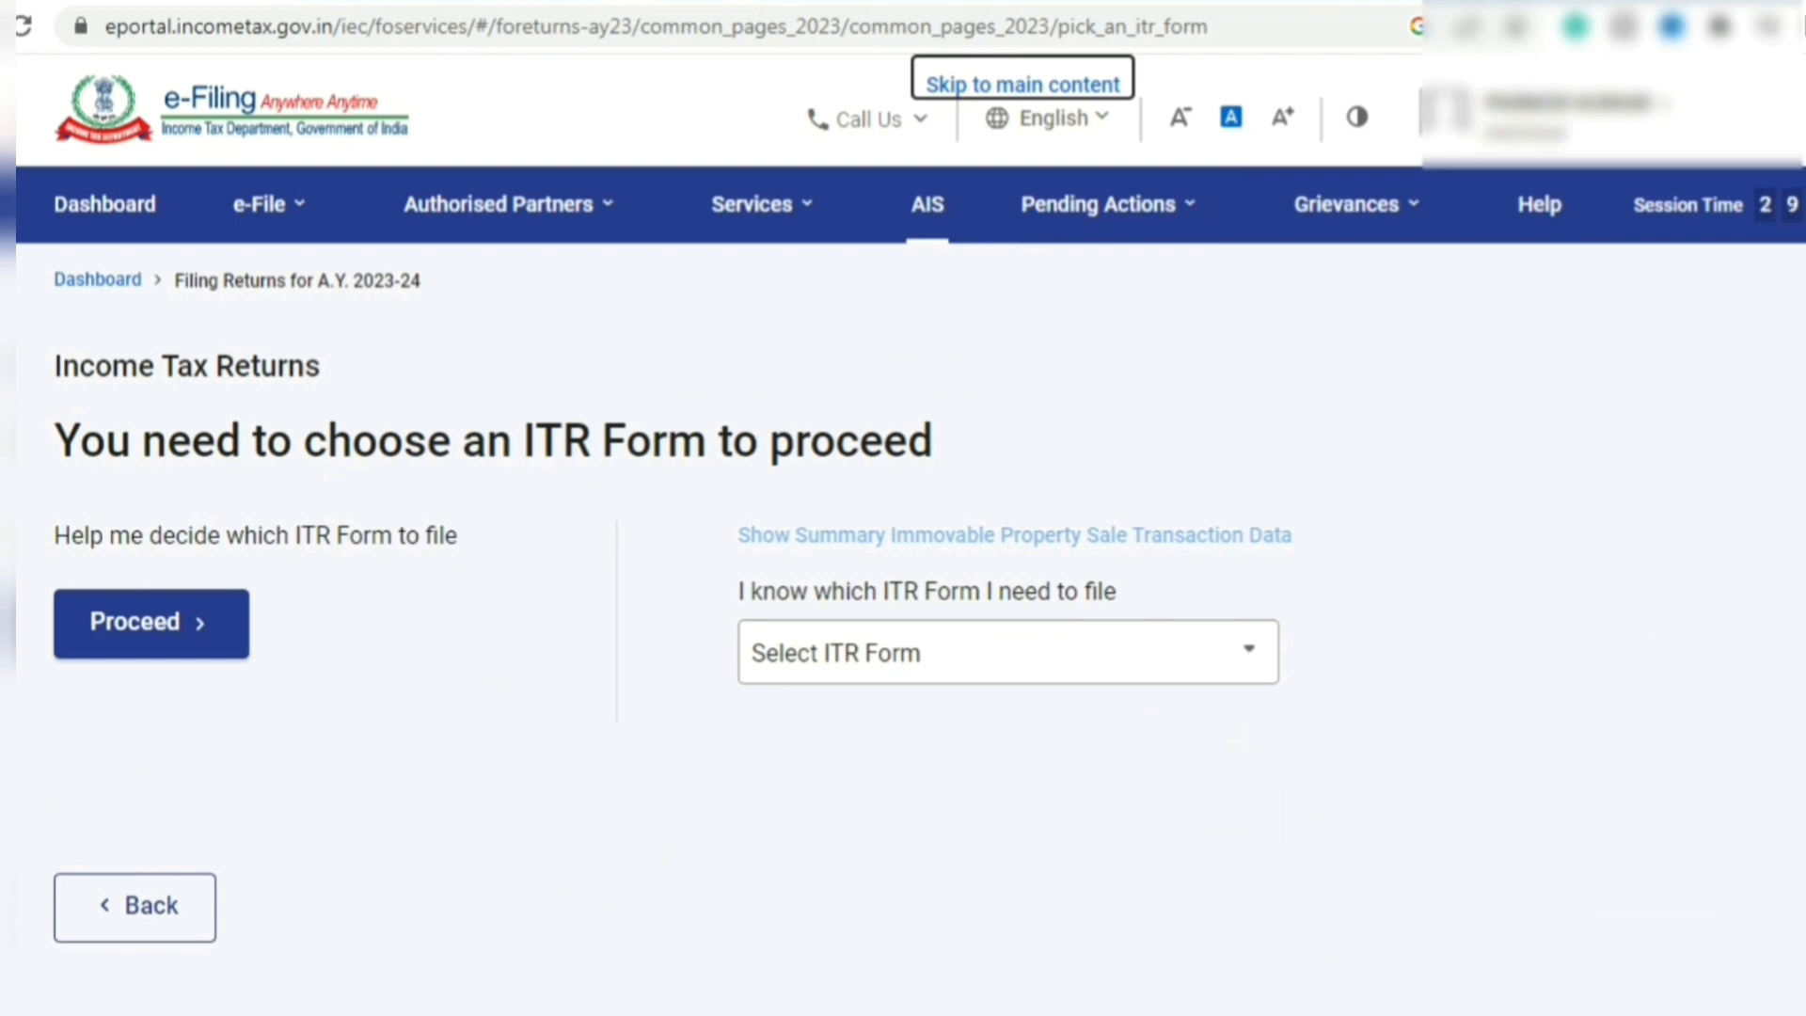
- Select the ITR-1 form and begin its filing steps
scroll(903, 602, "down", 1)
left_click(780, 606)
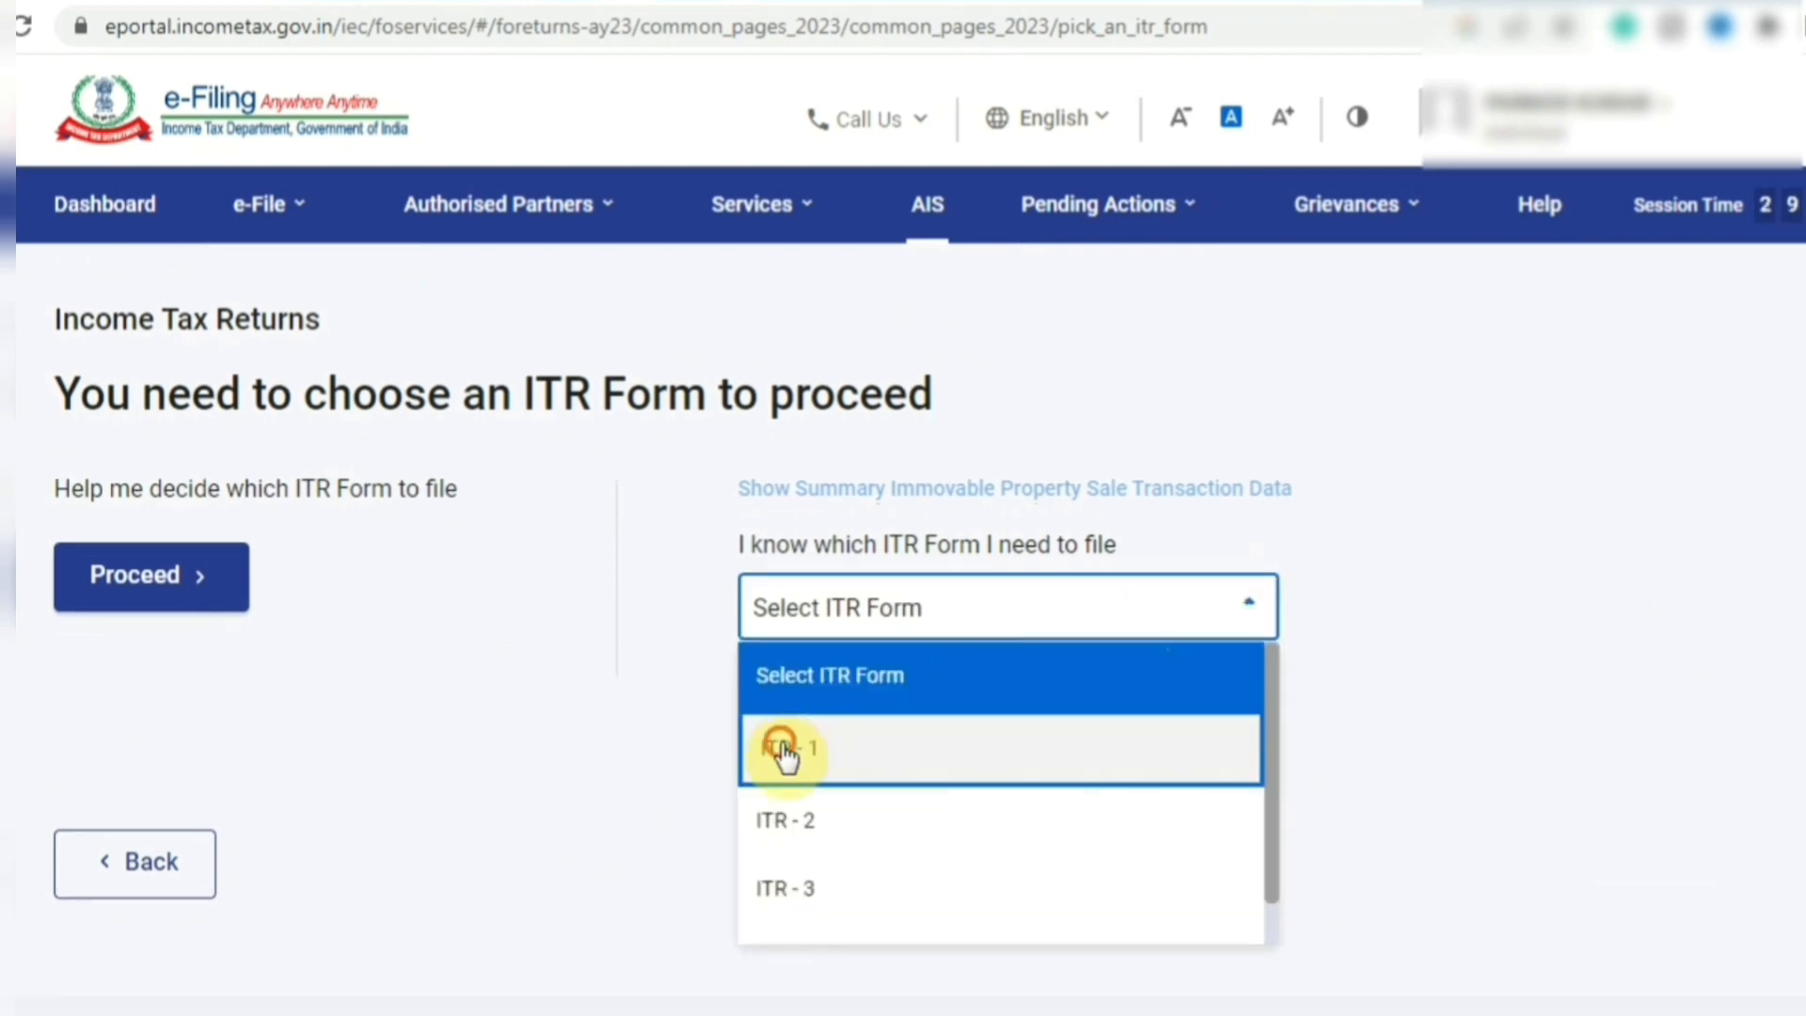
left_click(782, 745)
left_click(961, 912)
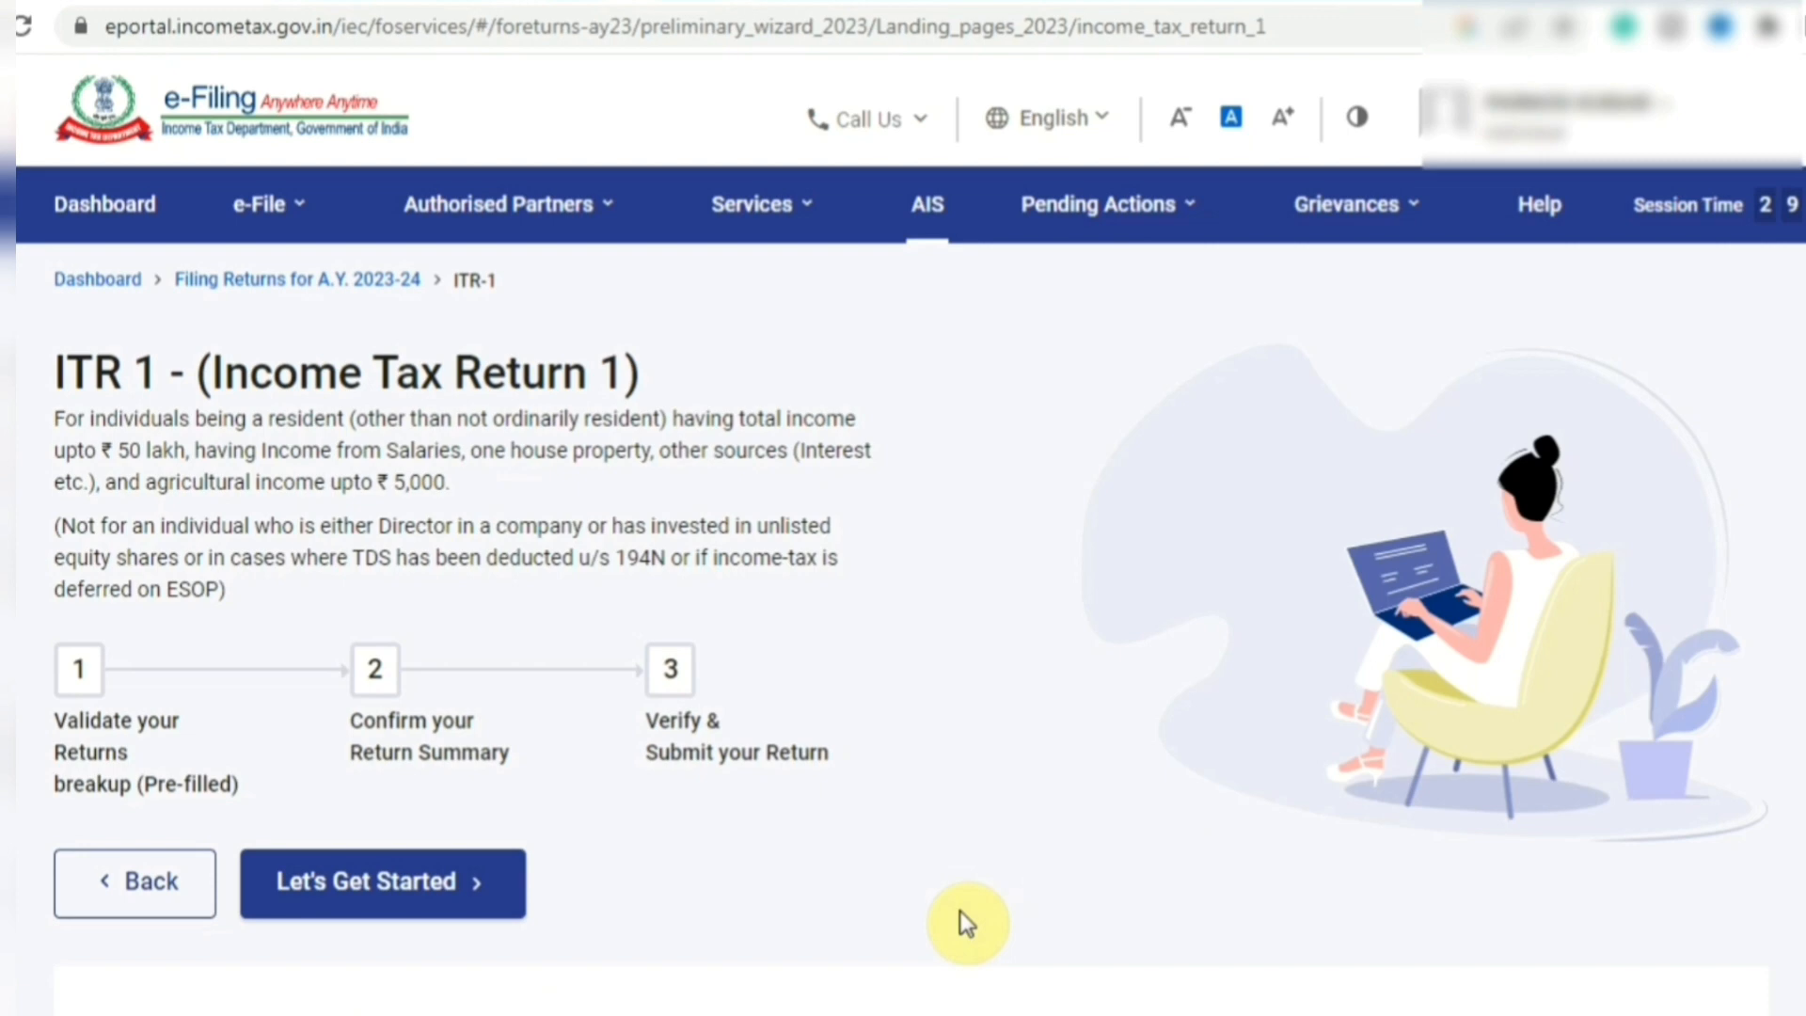
left_click(455, 897)
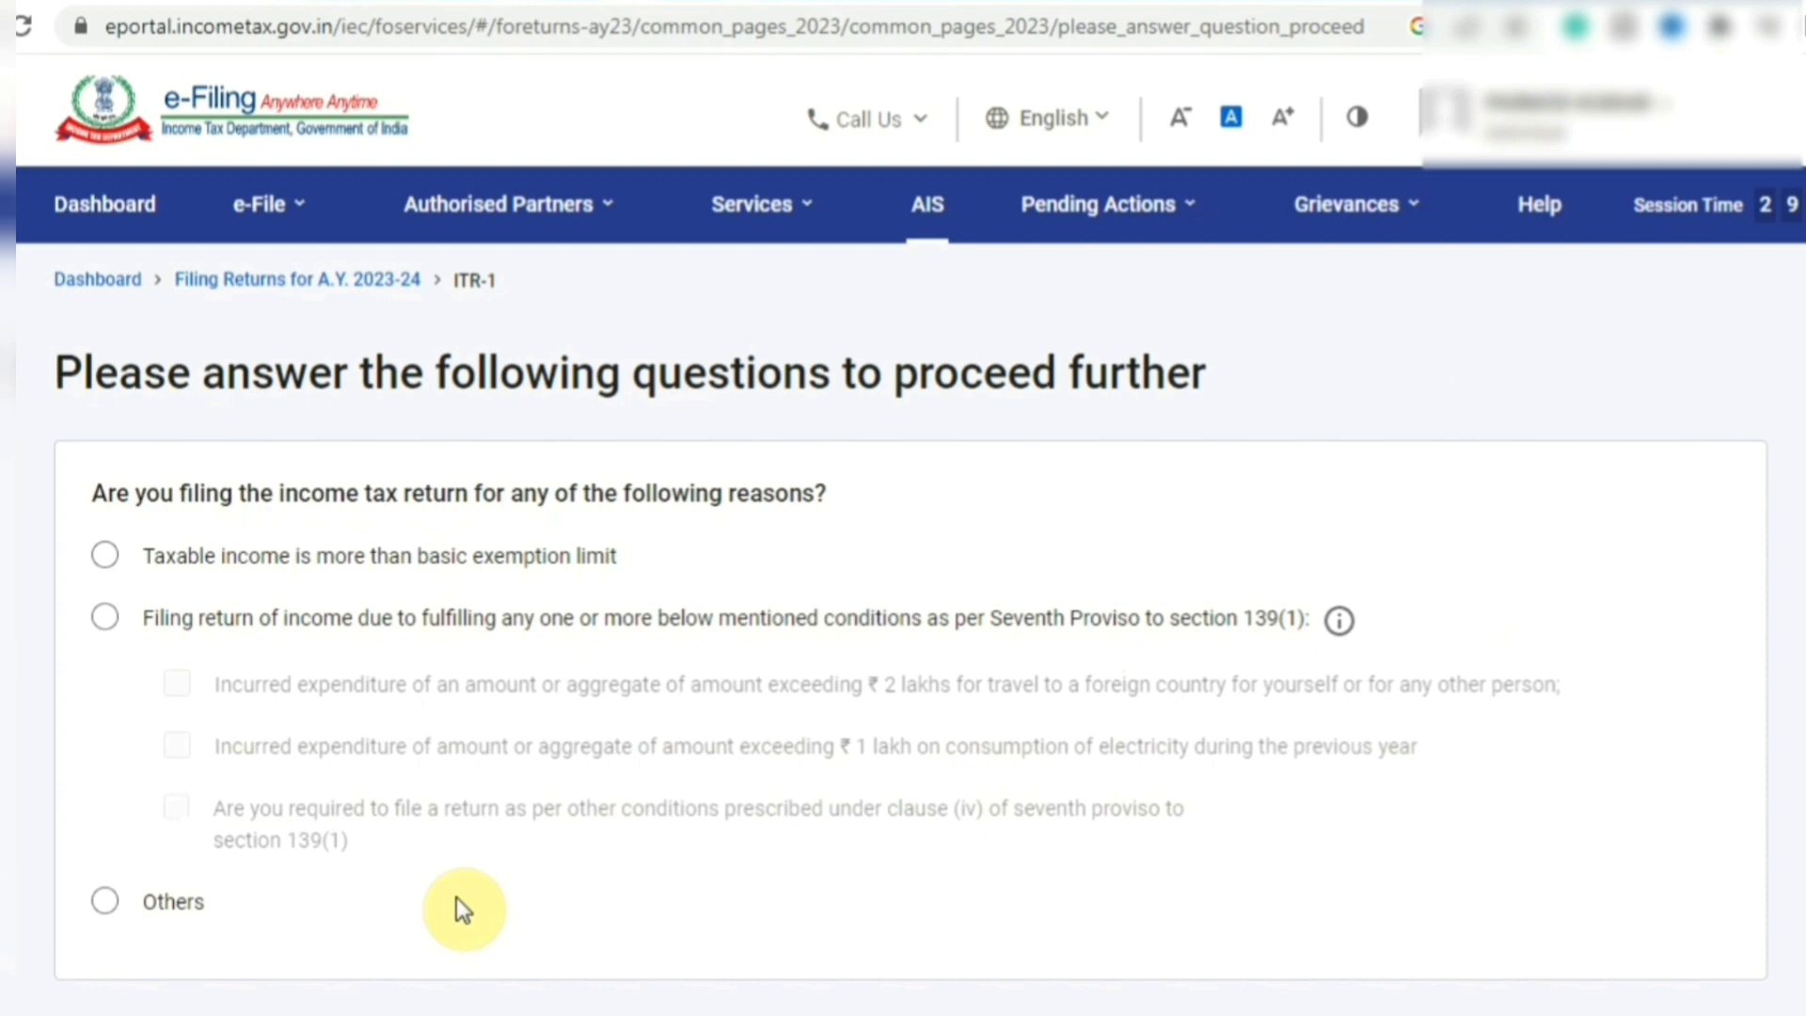
- Declare taxable income exceeding the basic exemption limit as the reason for filing
left_click(104, 555)
scroll(847, 565, "down", 2)
left_click(1616, 809)
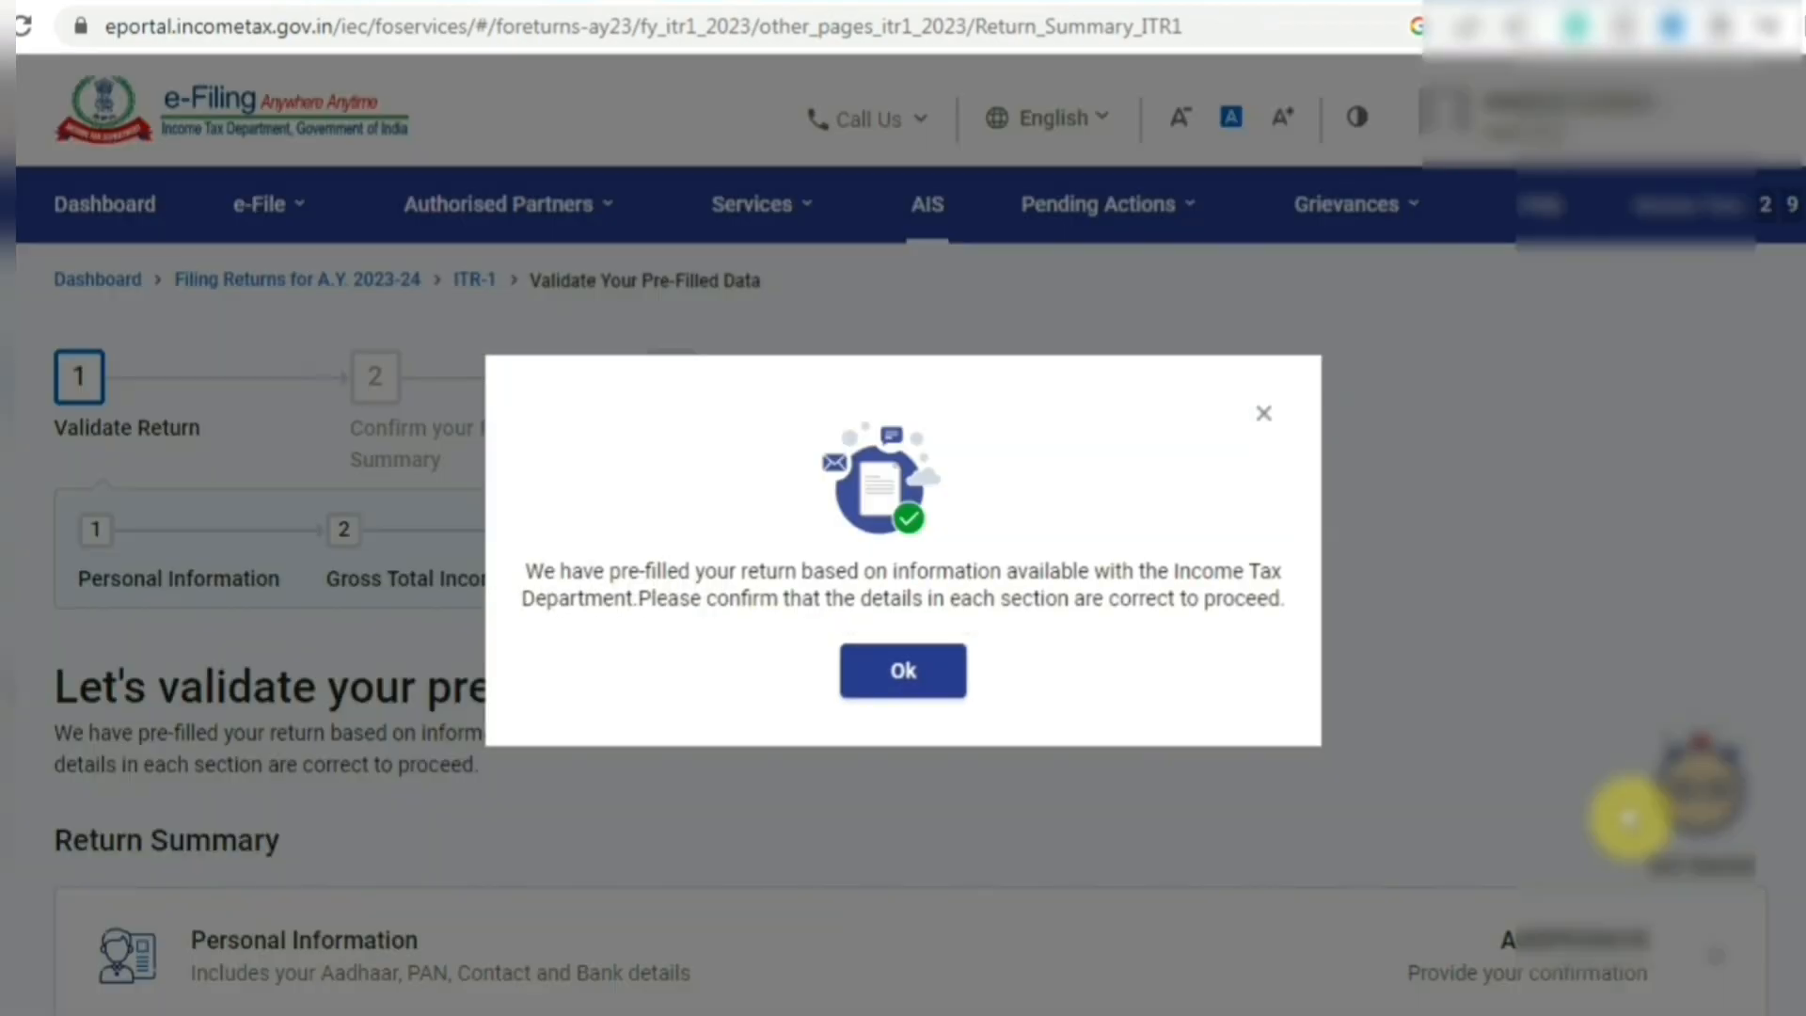
- Acknowledge the pre-filled notice and set Nature of Employment to Others in Personal Information
left_click(898, 672)
scroll(894, 669, "down", 5)
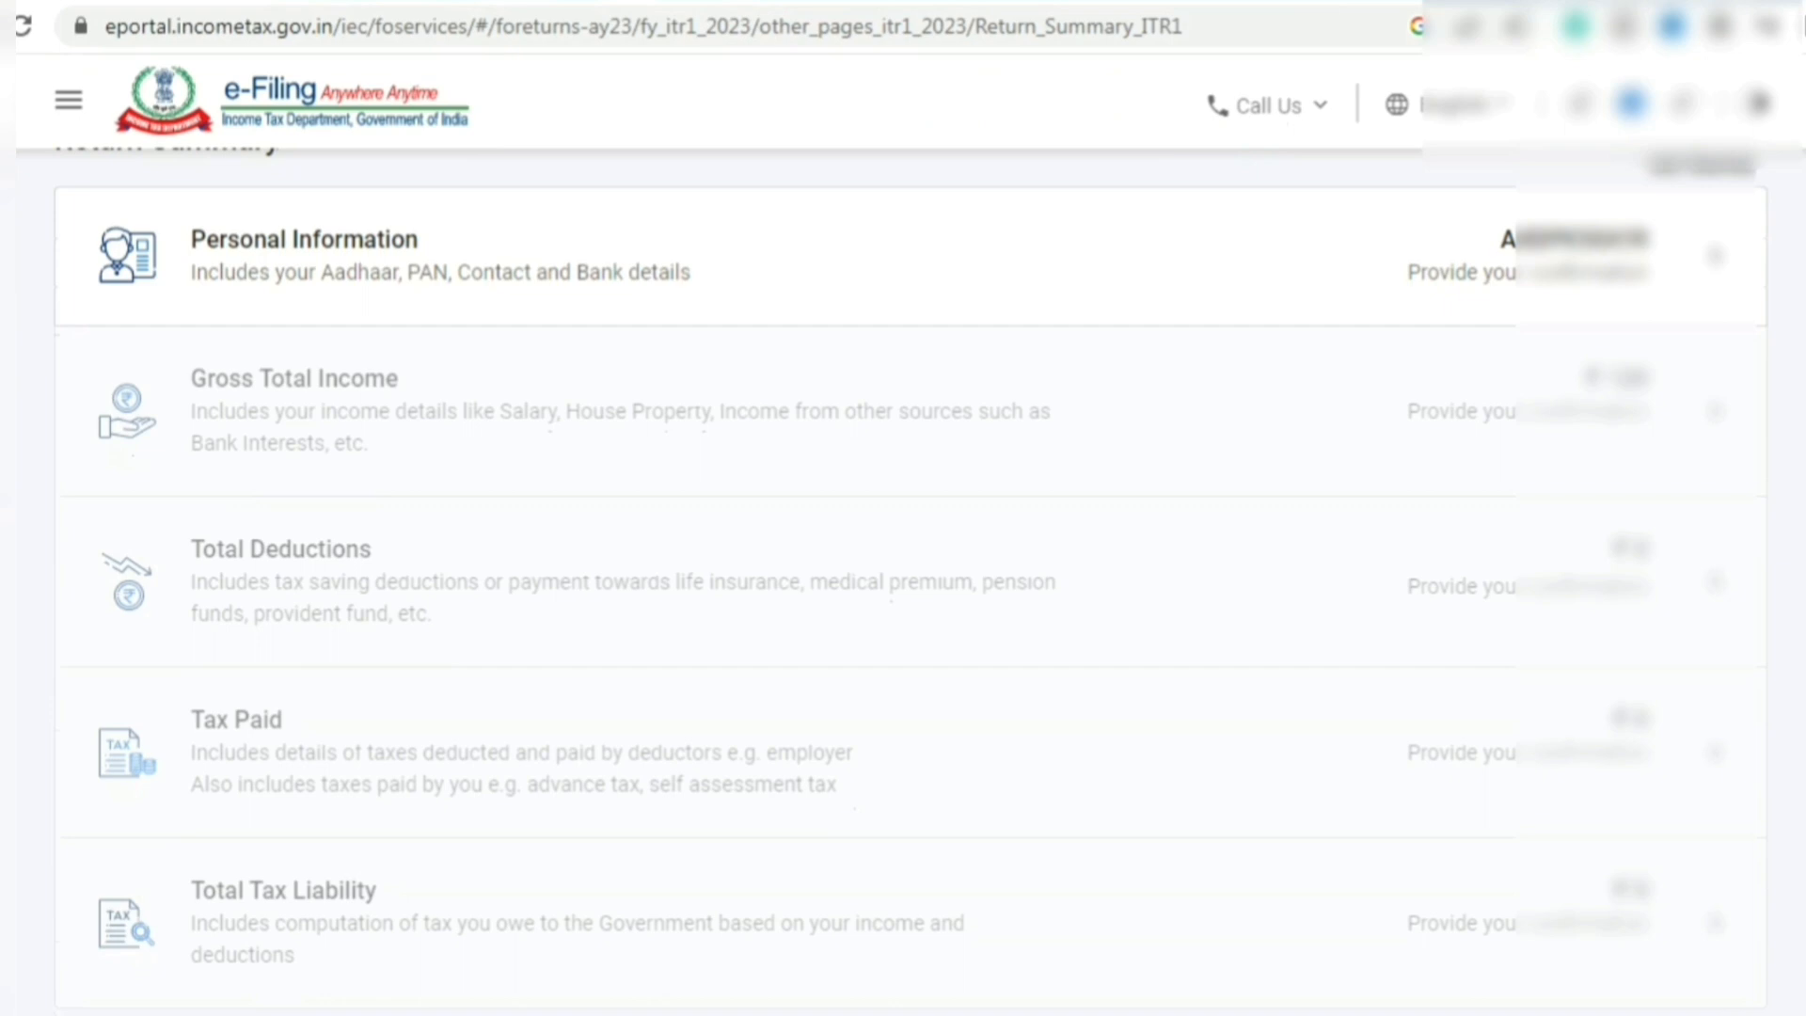
left_click(662, 278)
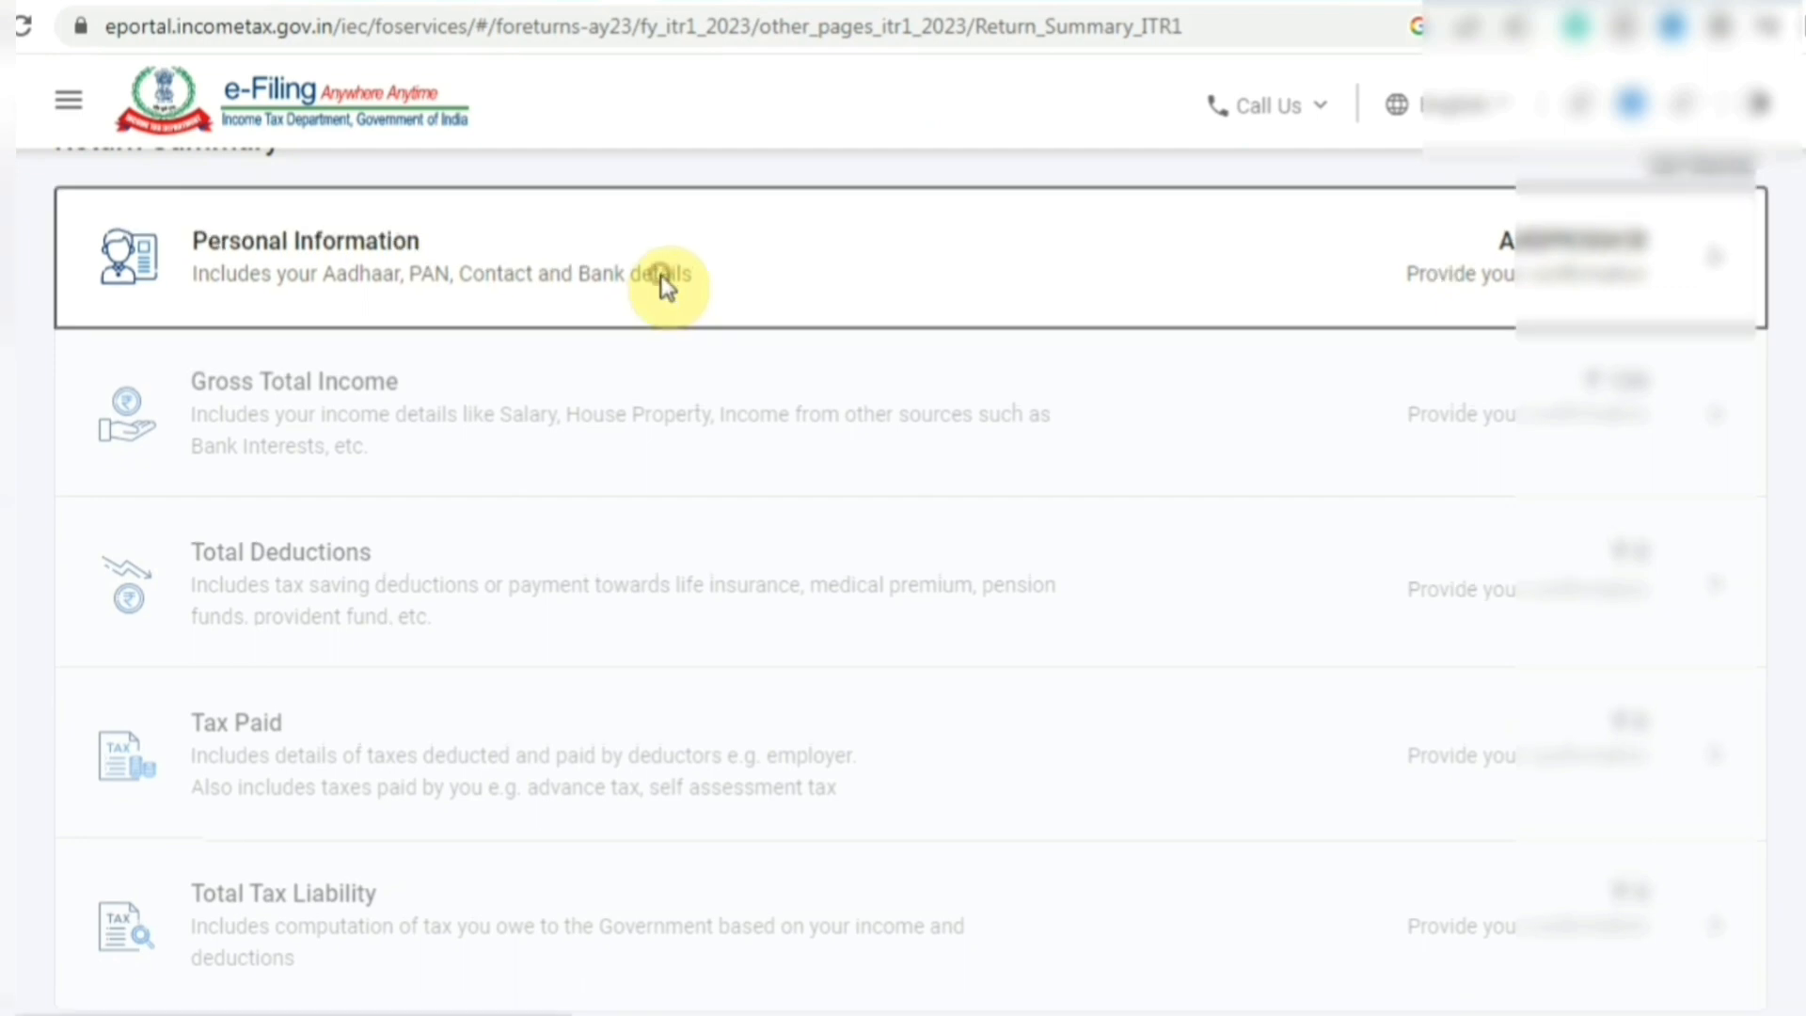
left_click(557, 344)
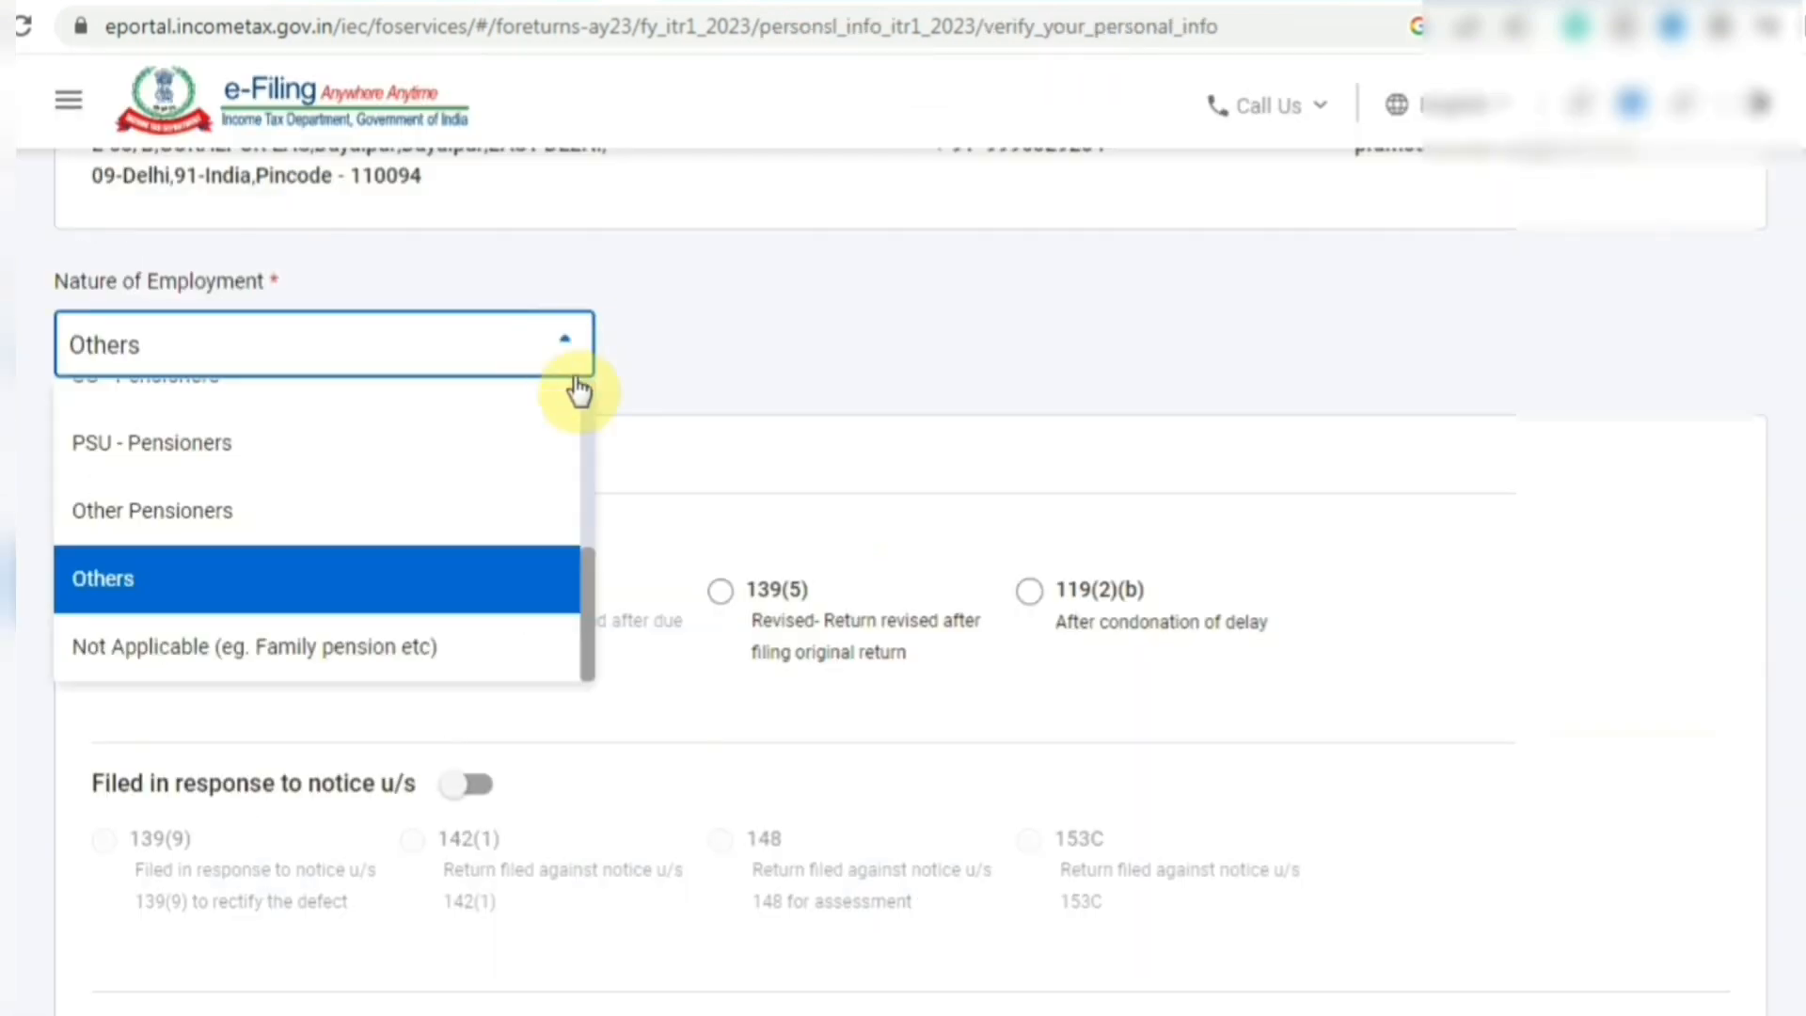
mouse_move(587, 607)
left_mouse_down()
mouse_move(604, 409)
mouse_move(605, 584)
left_mouse_up()
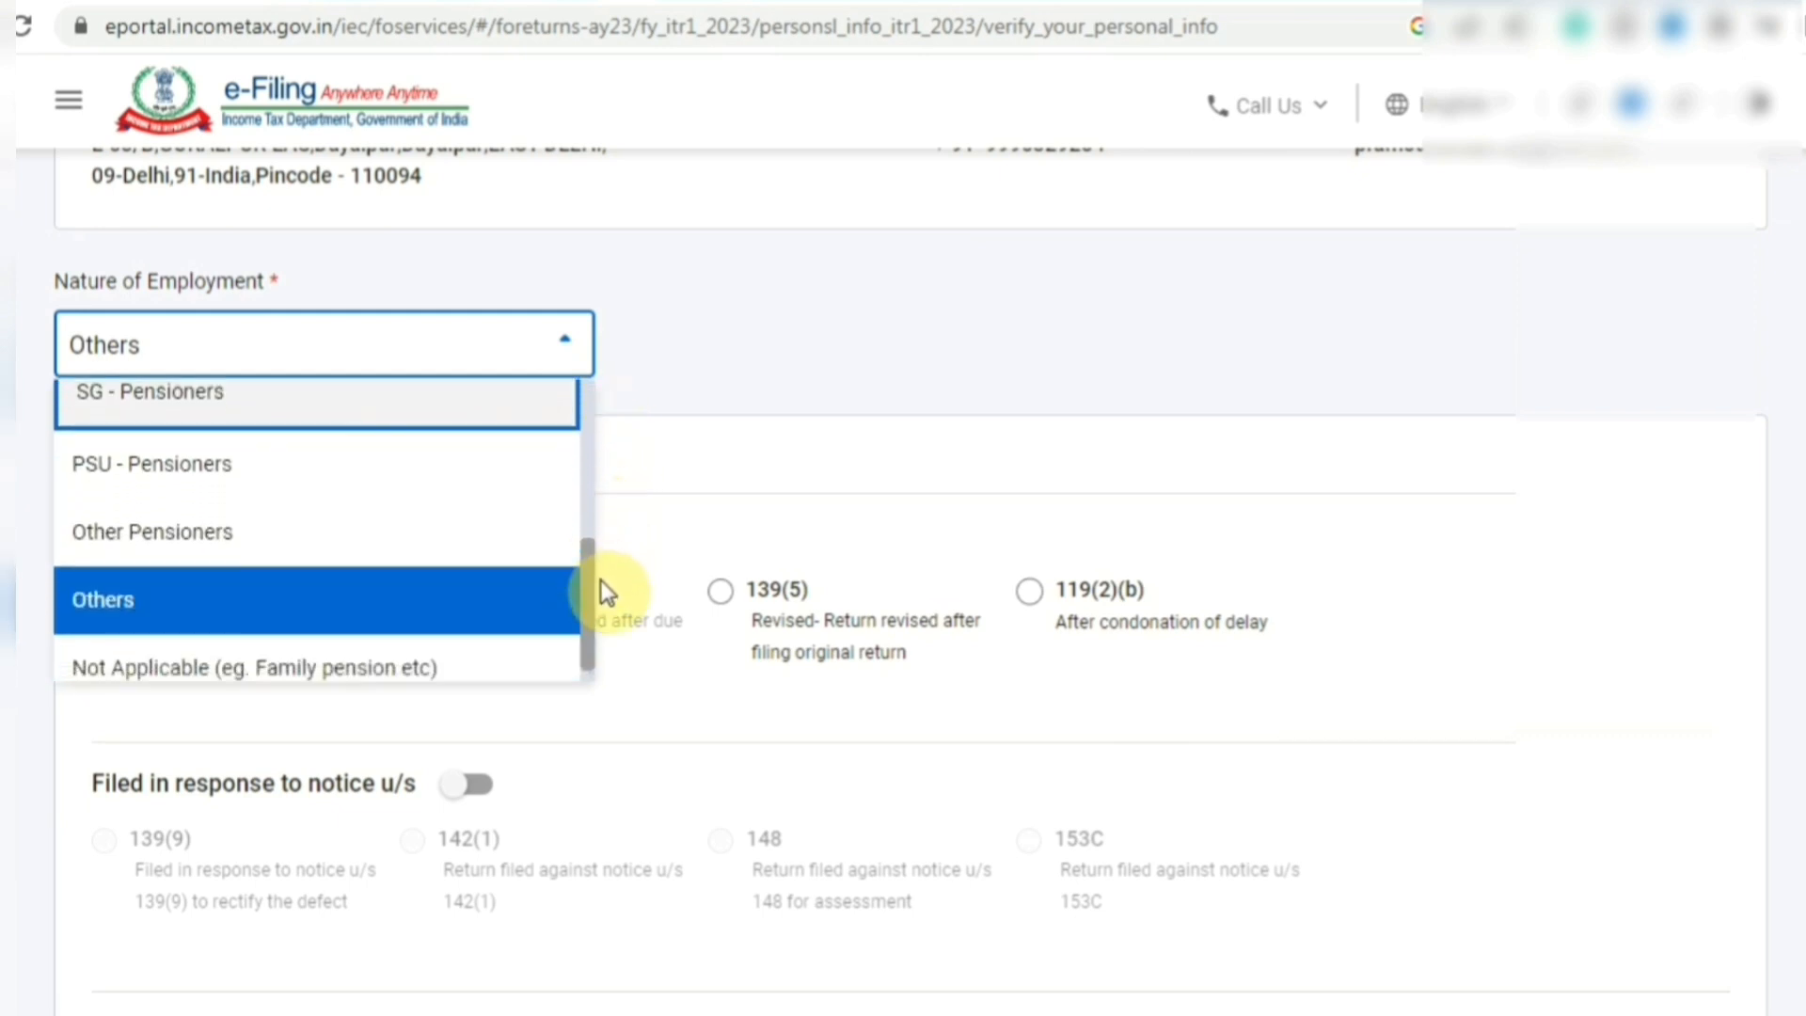
left_click(387, 582)
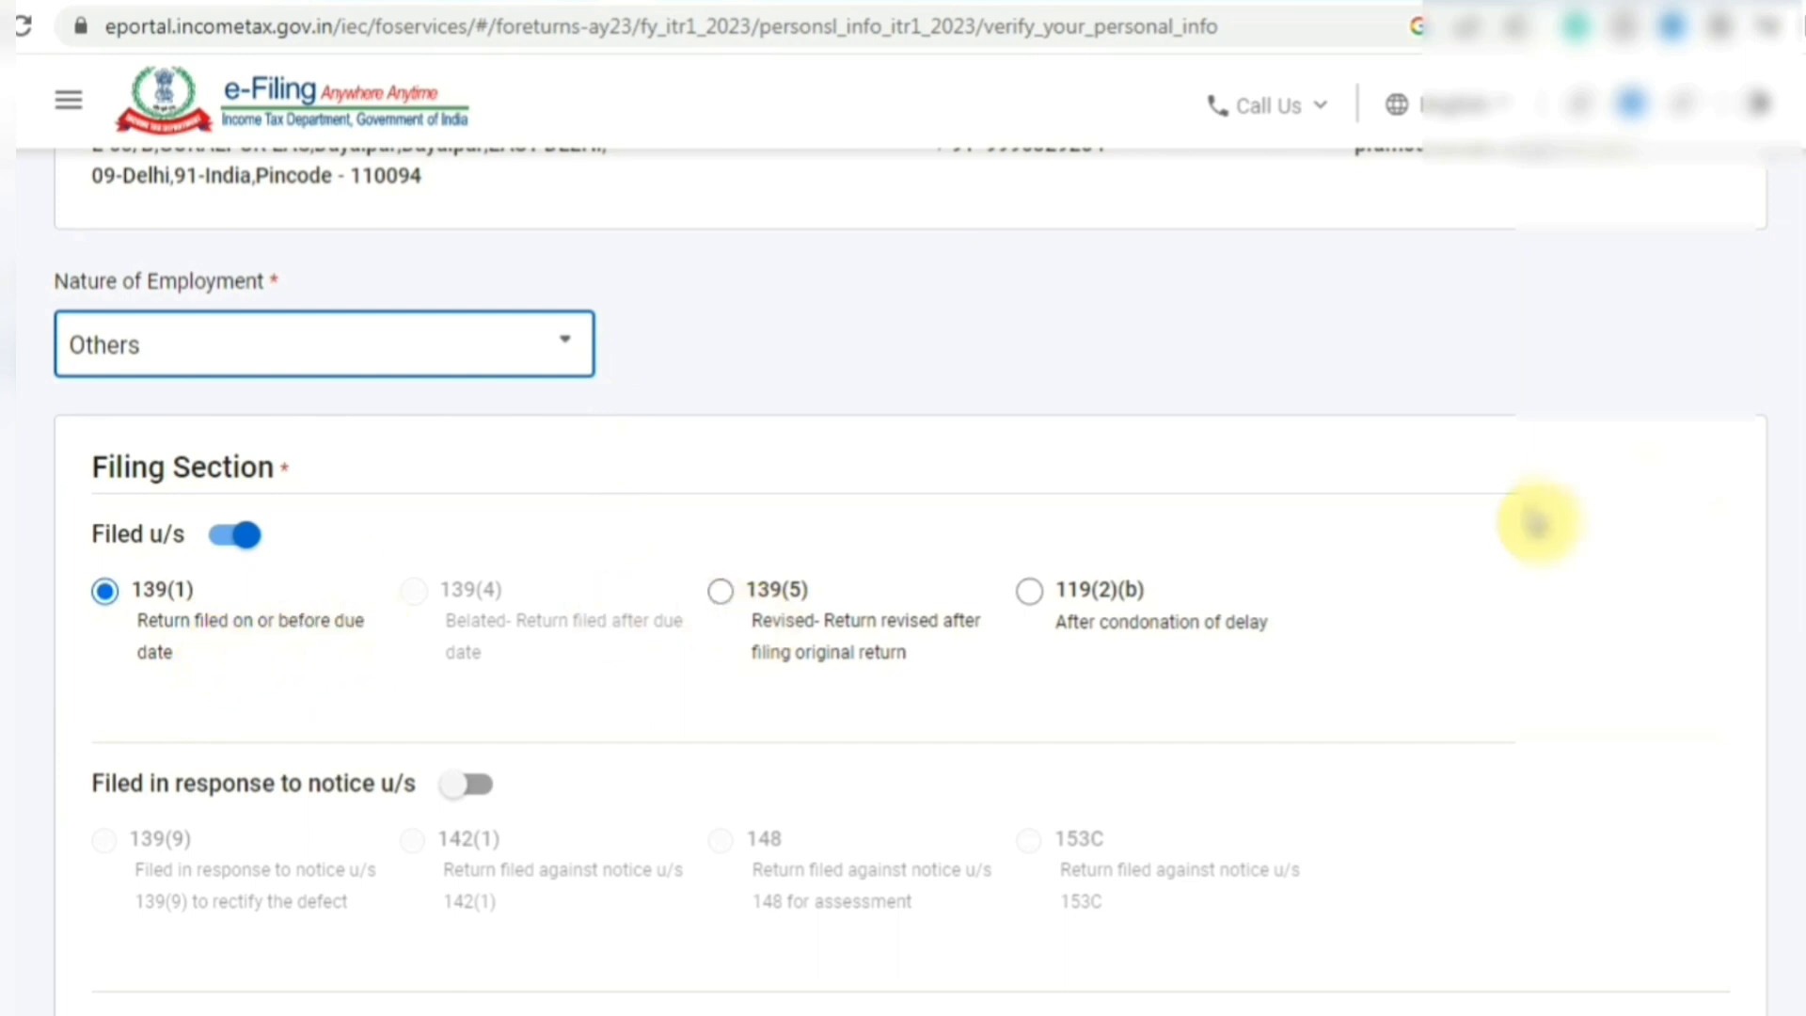
scroll(903, 564, "down", 3)
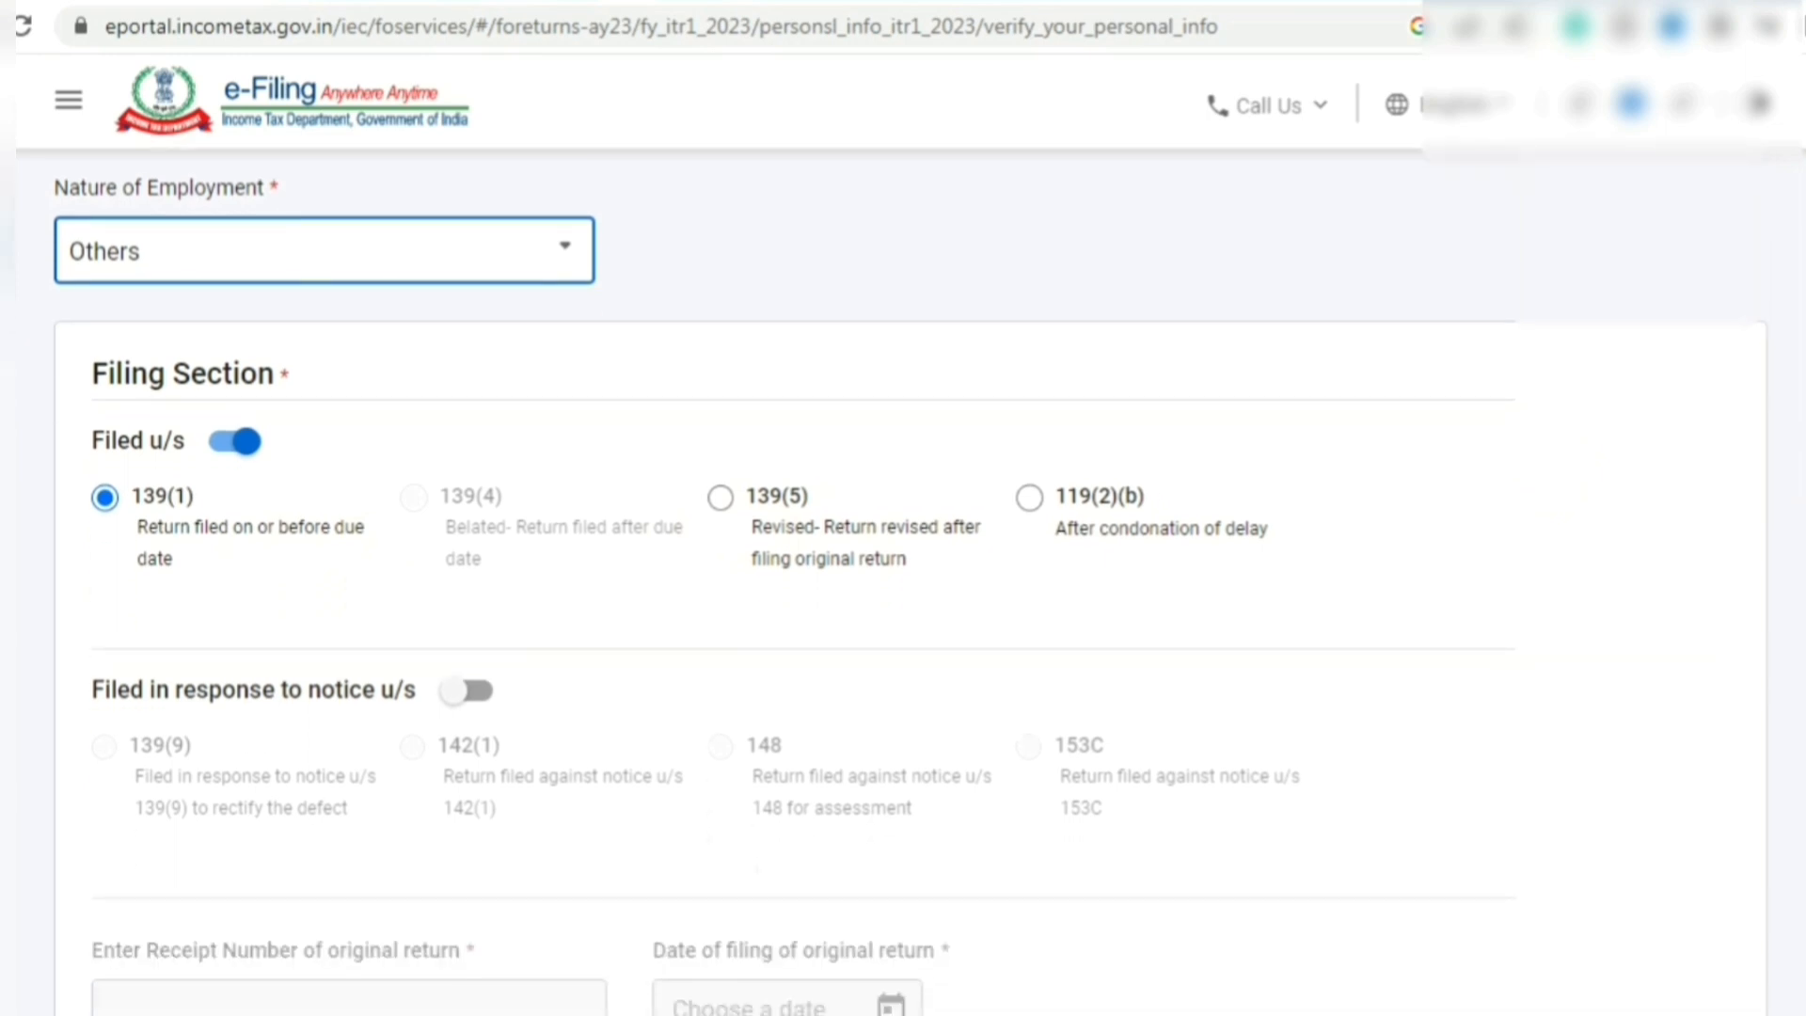
scroll(903, 564, "down", 3)
scroll(903, 564, "down", 1)
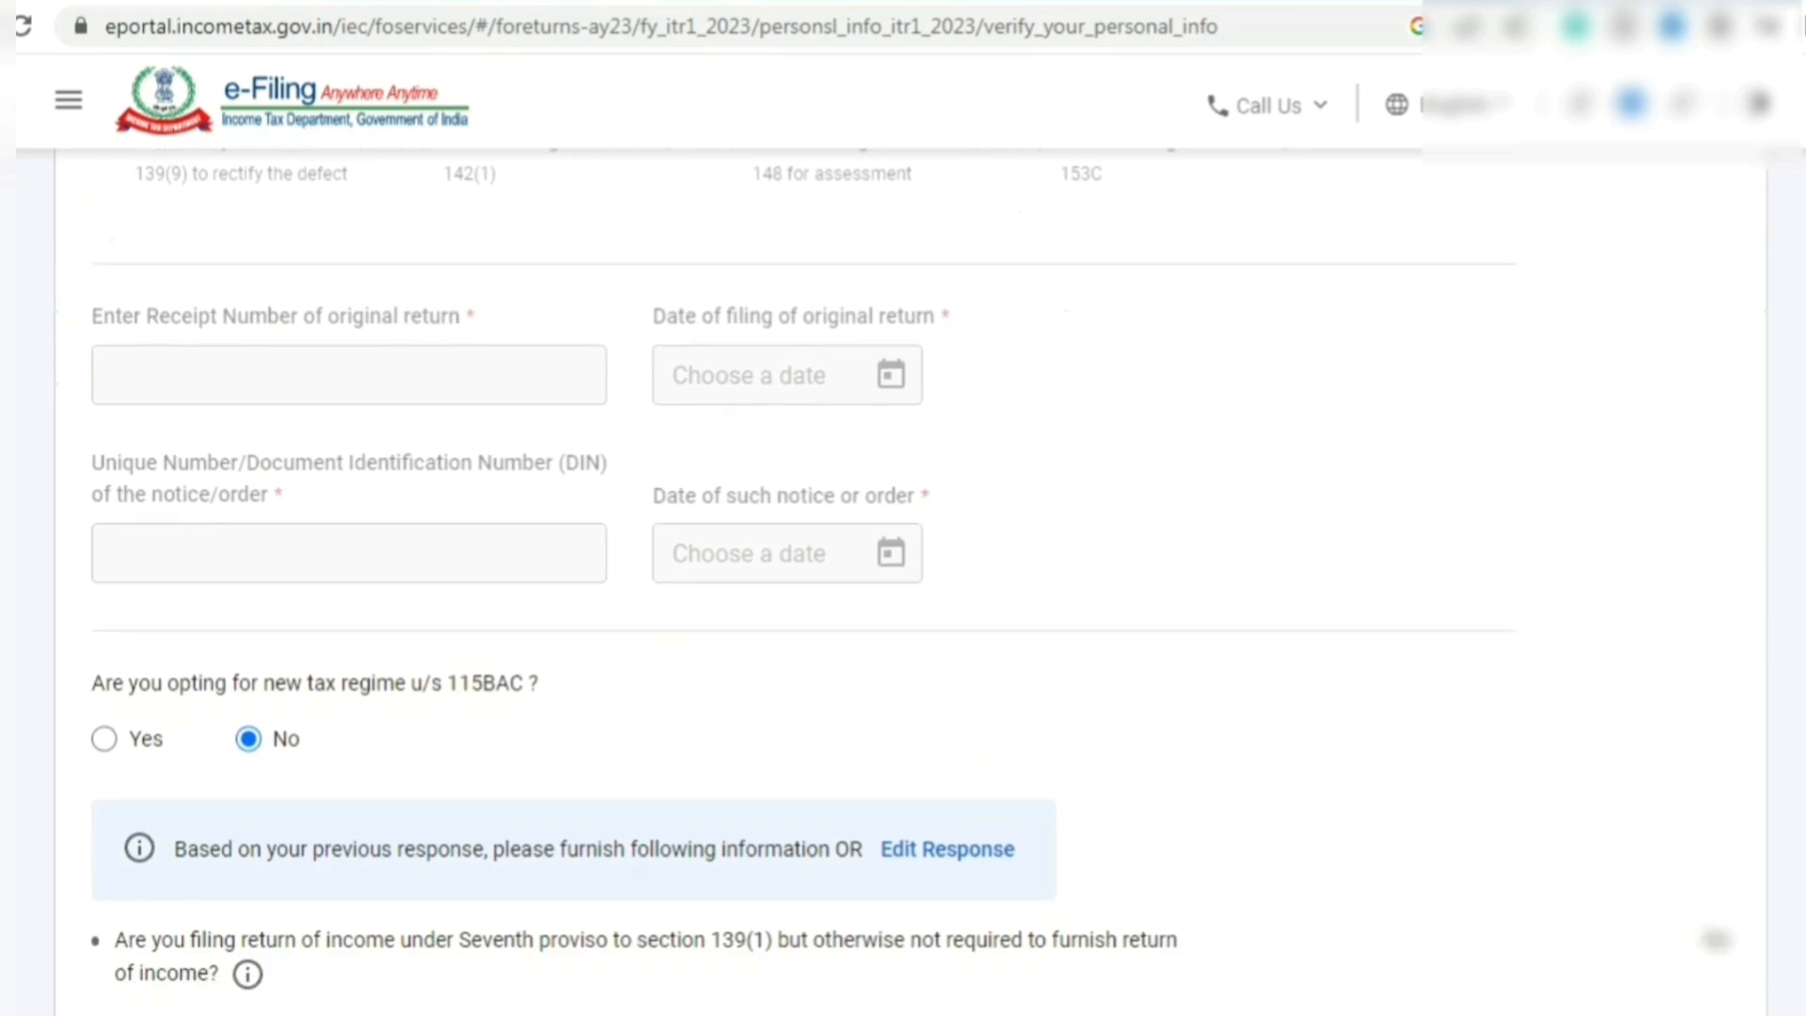
scroll(438, 531, "down", 3)
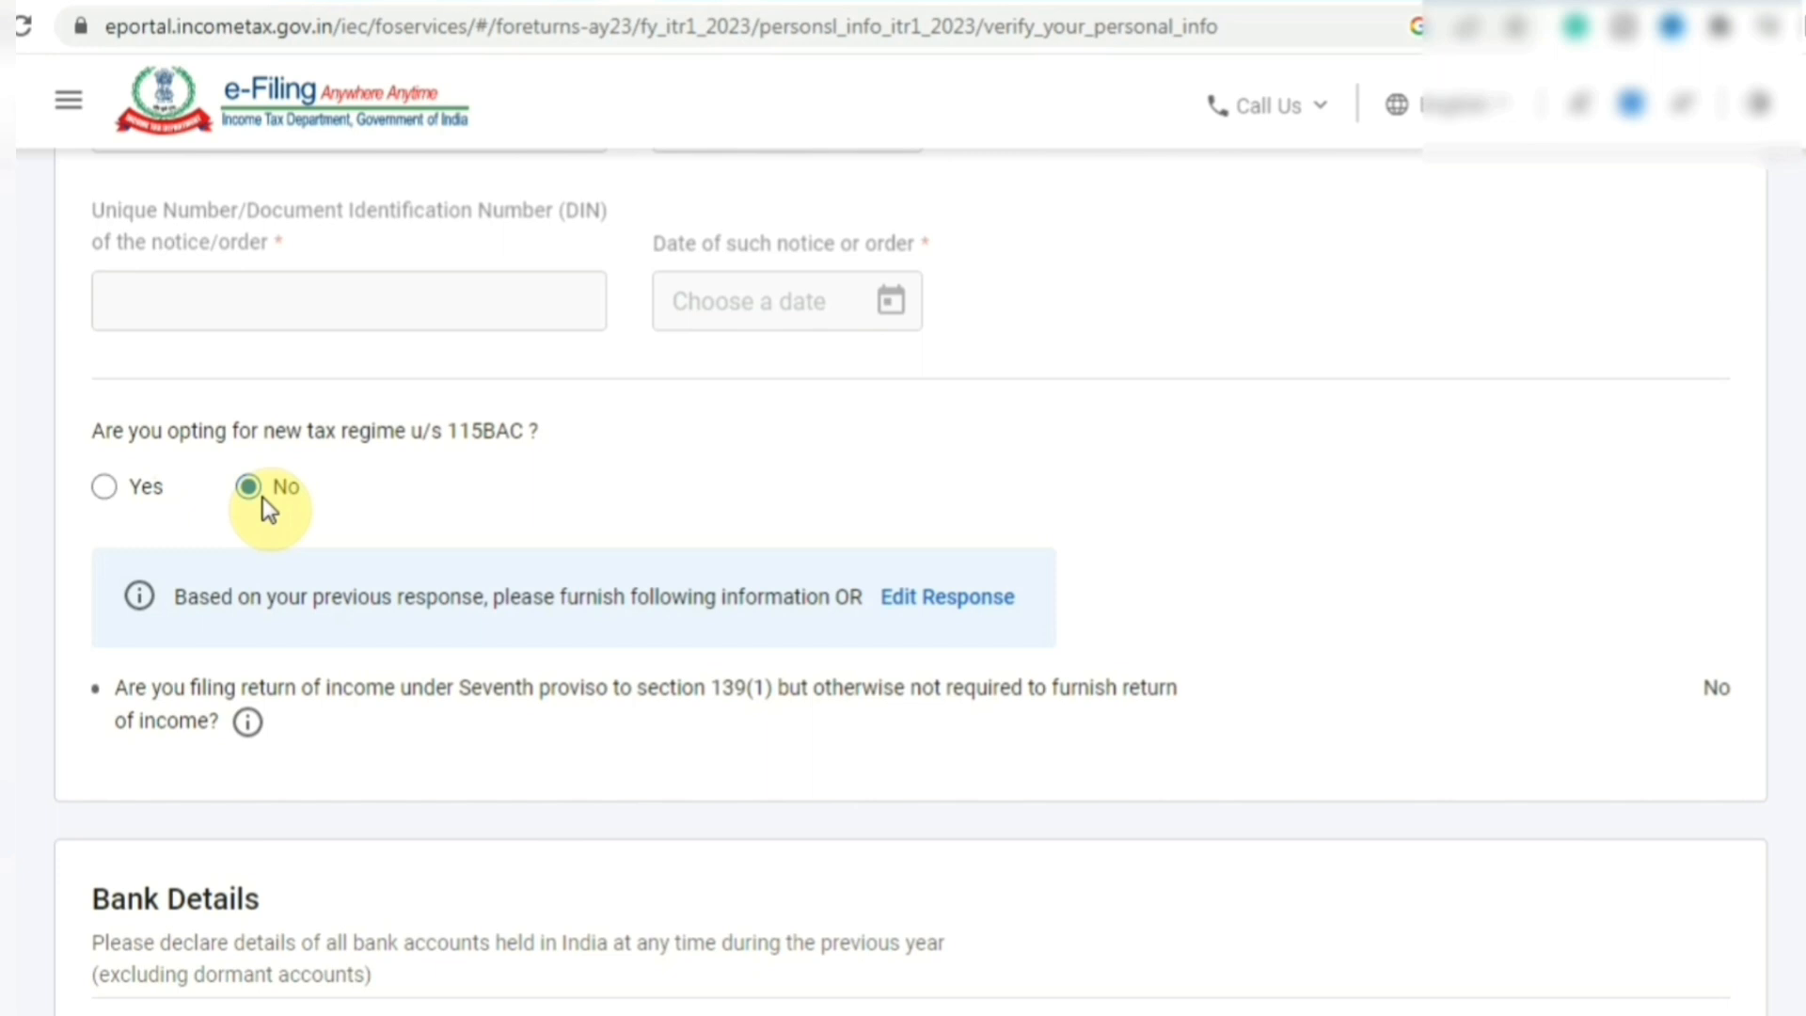
- Keep No for the section 115BAC new tax regime and confirm the personal information
left_click(105, 486)
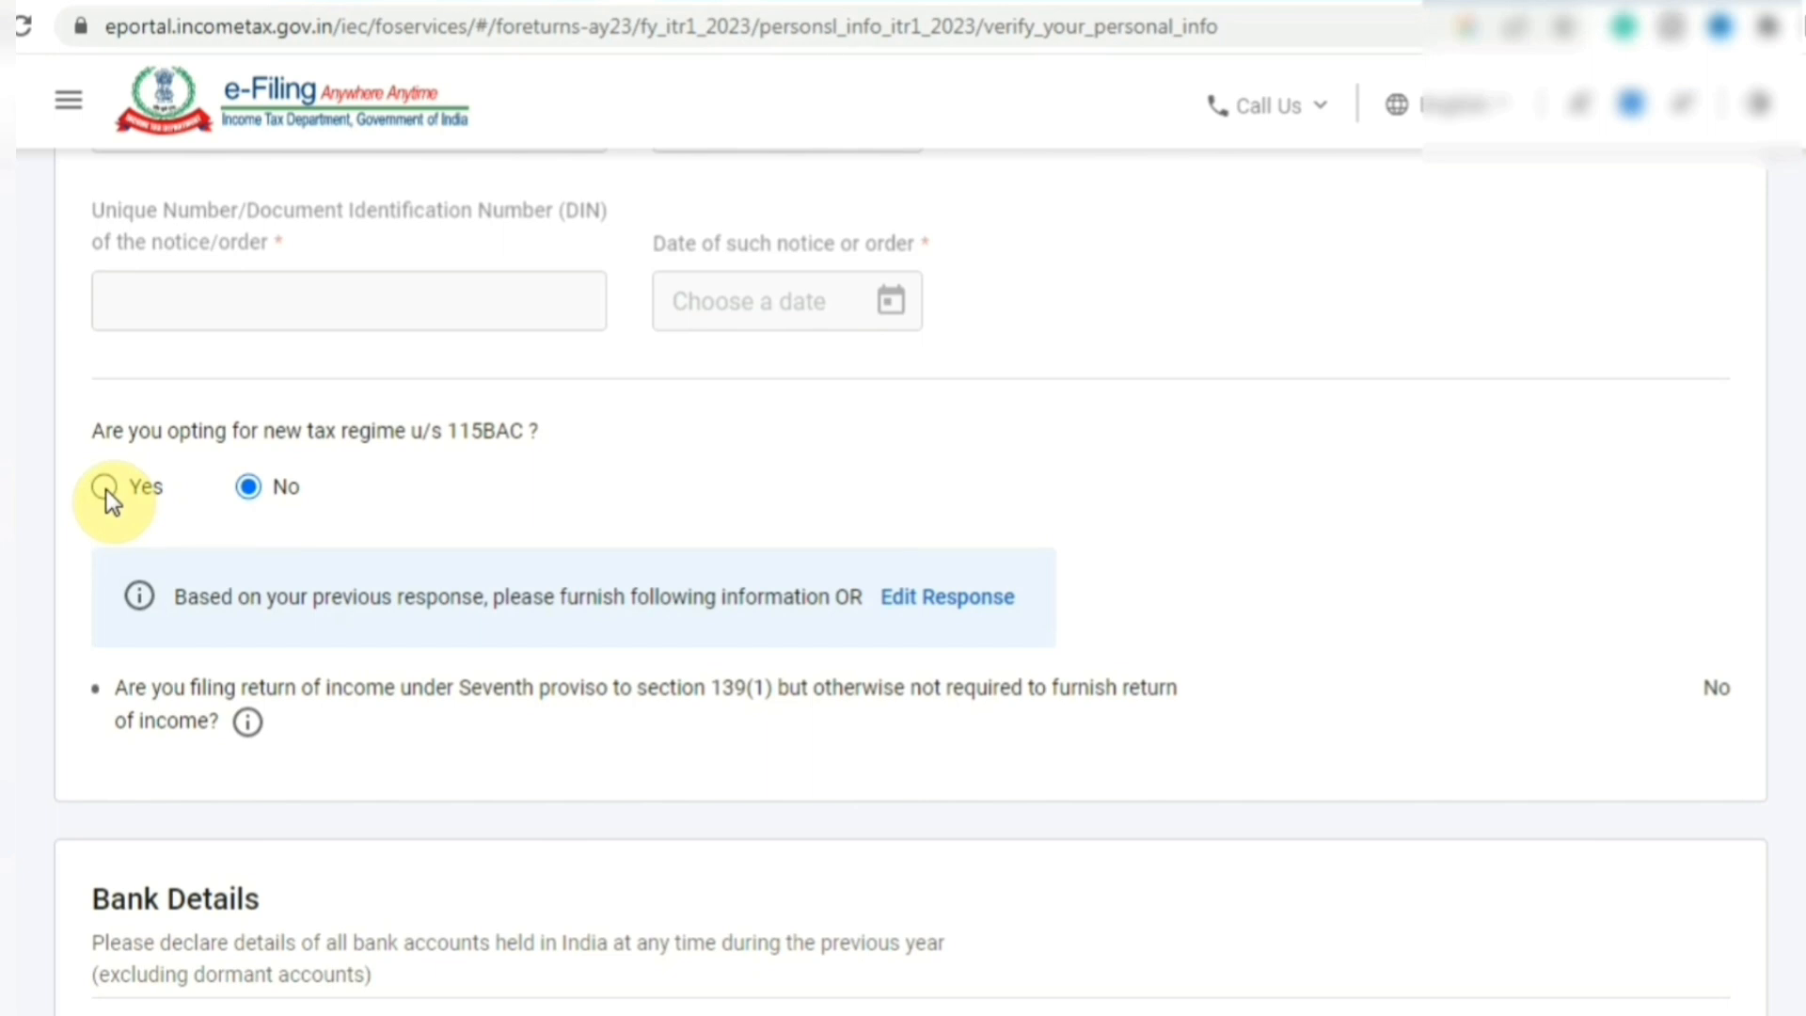
left_click(105, 487)
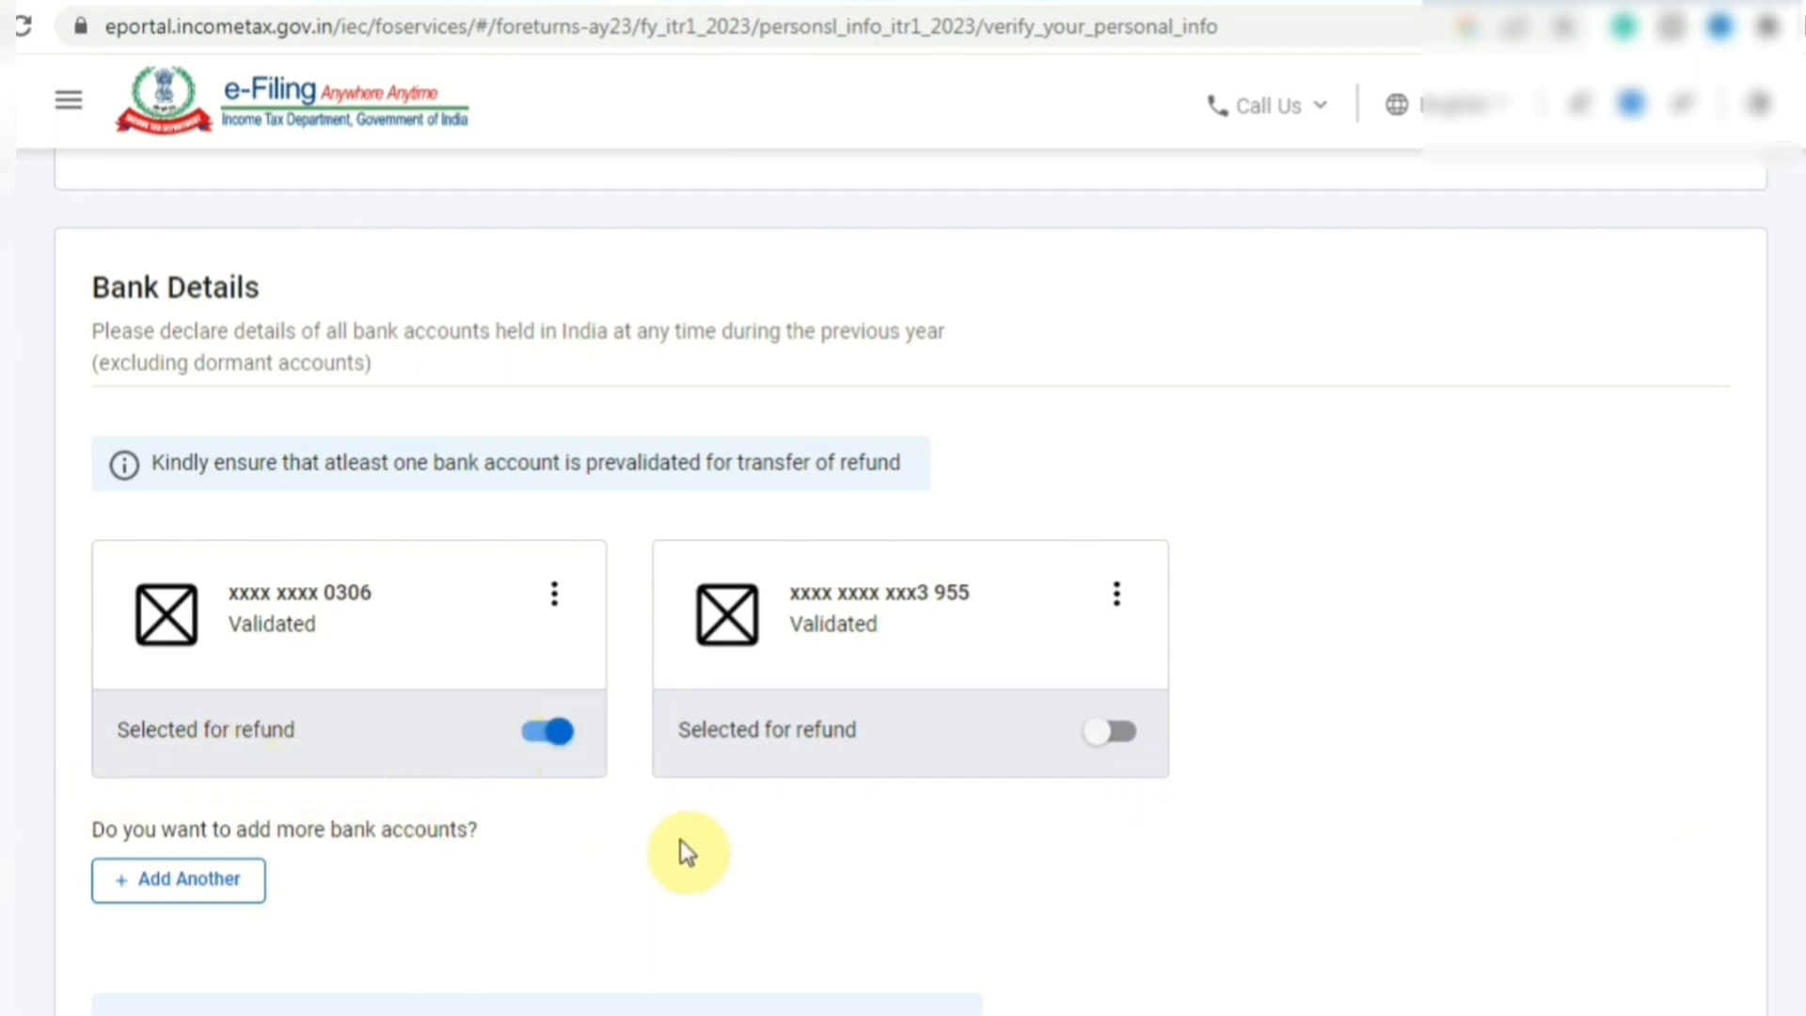
scroll(1631, 768, "down", 5)
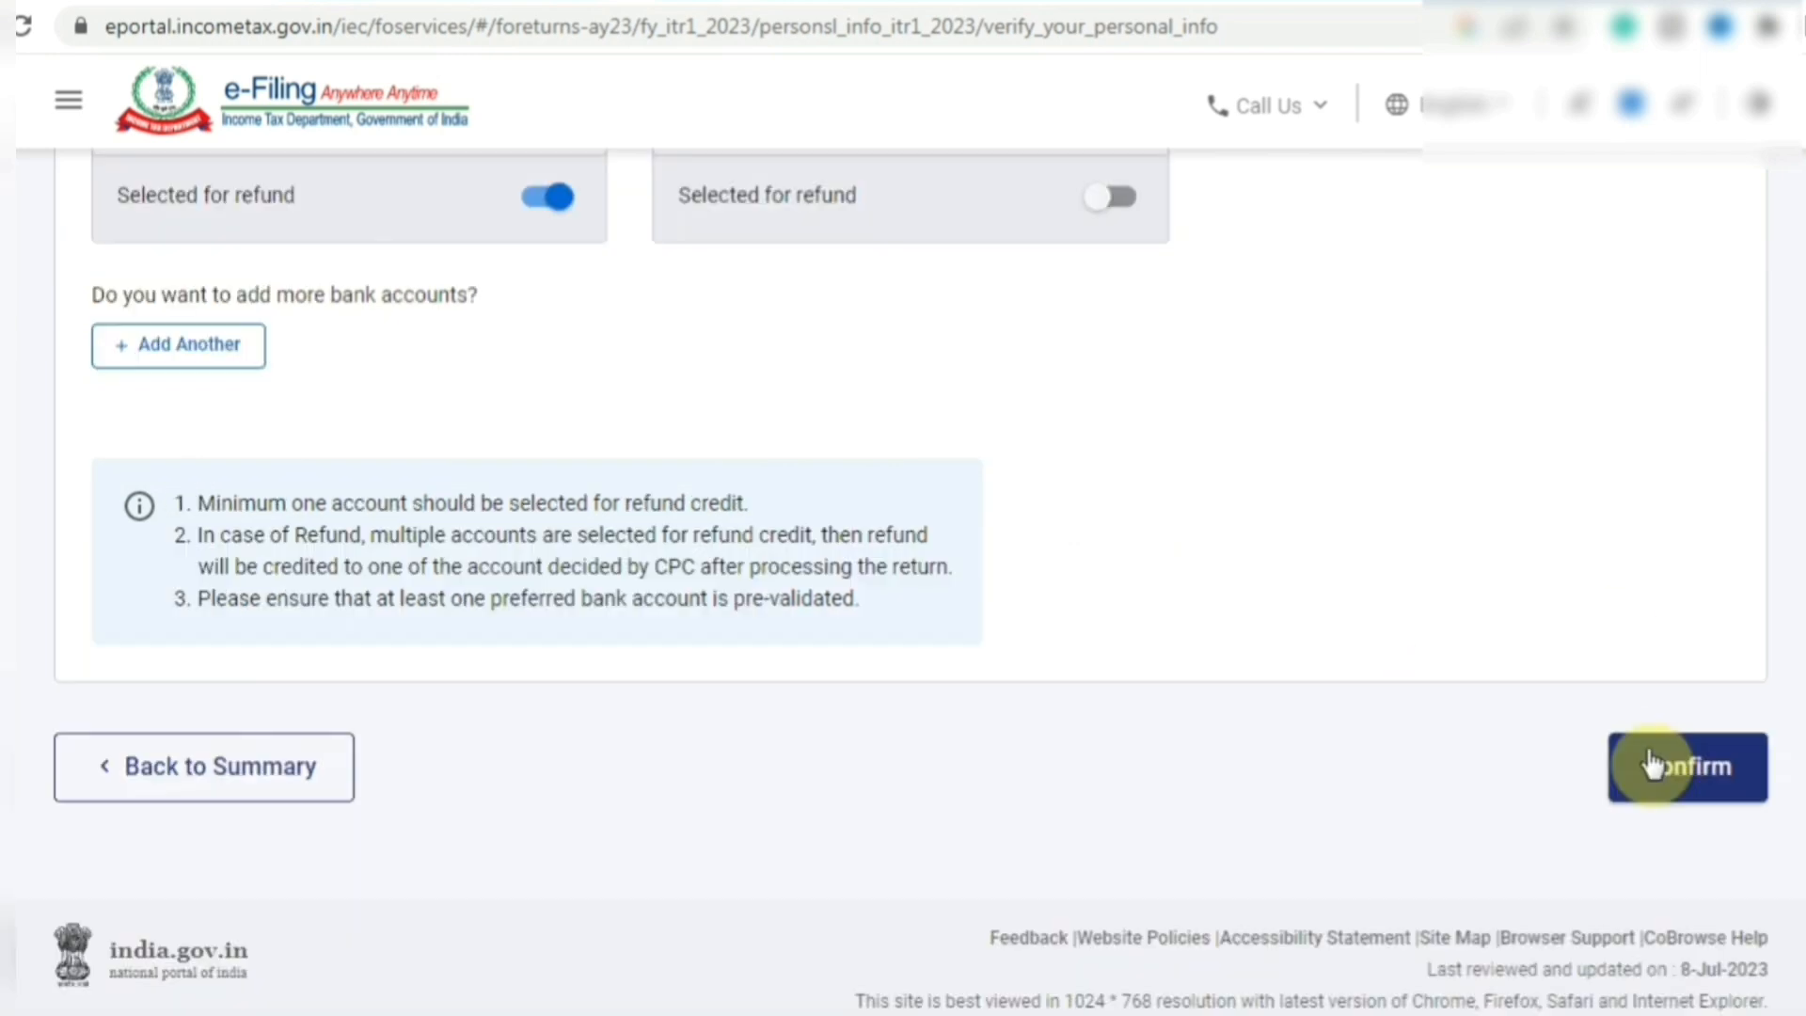
left_click(1653, 770)
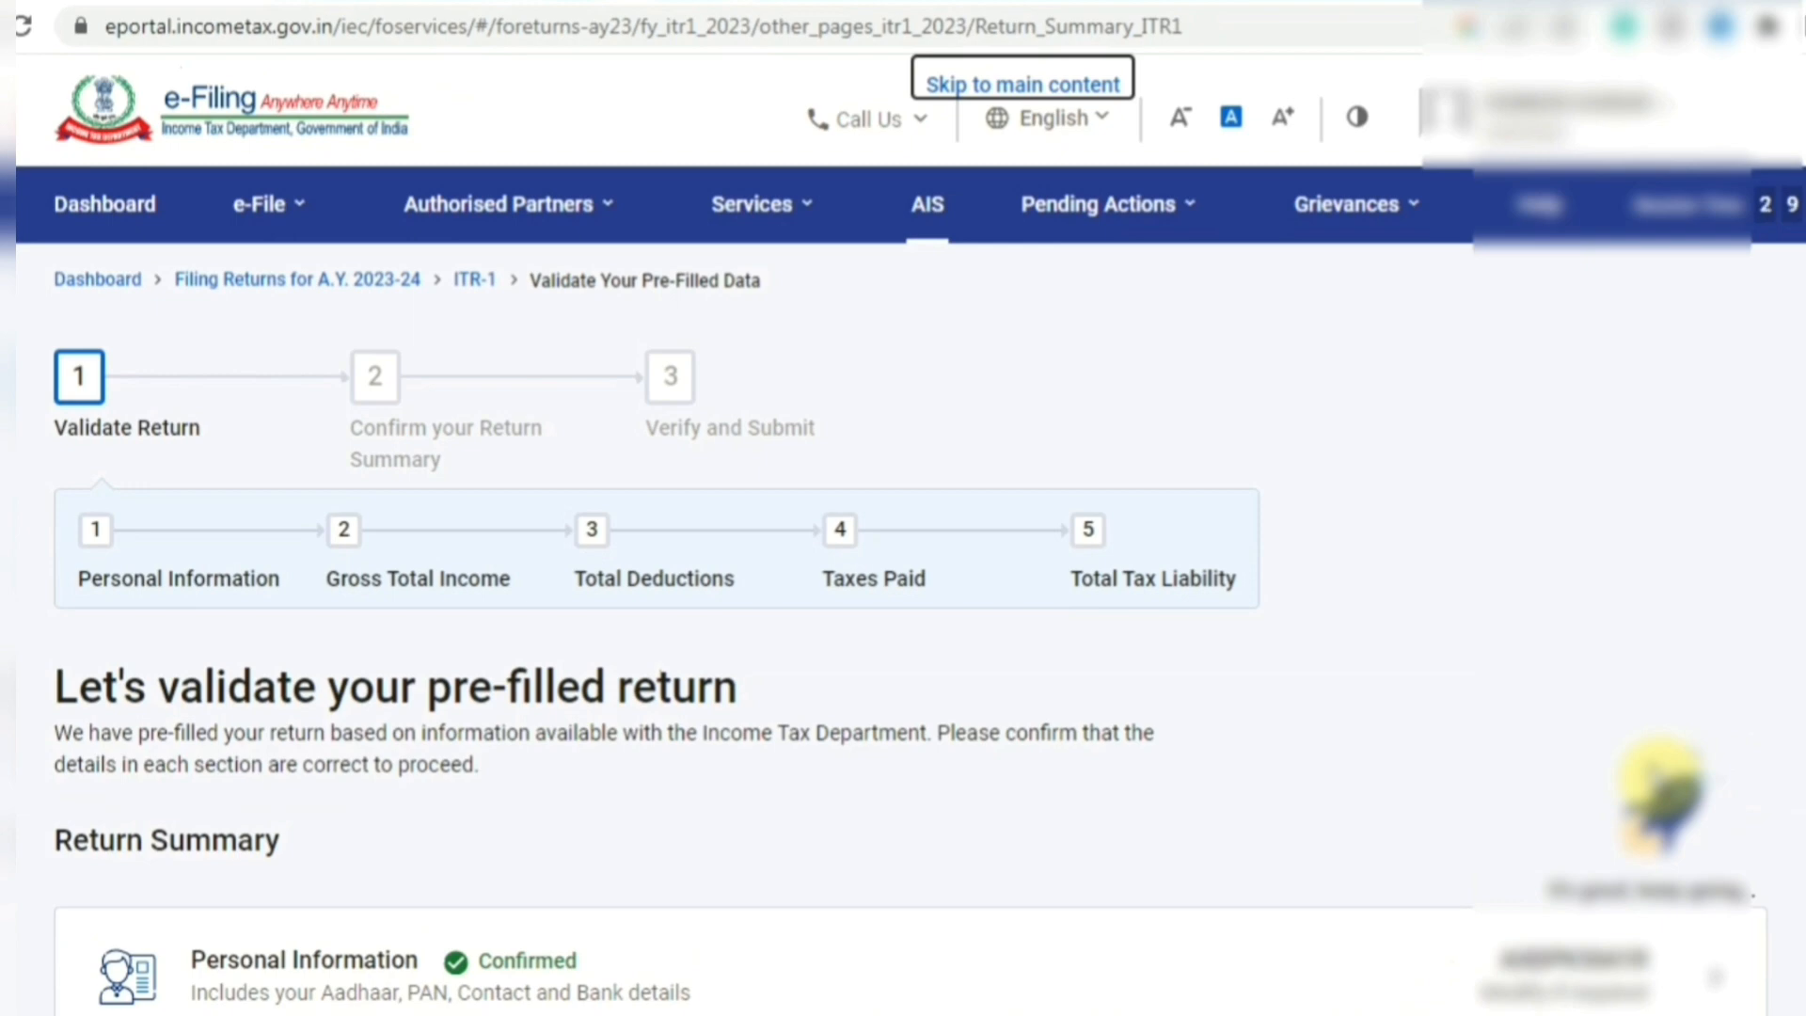
- Scroll the Return Summary and open the Gross Total Income section
scroll(903, 565, "down", 7)
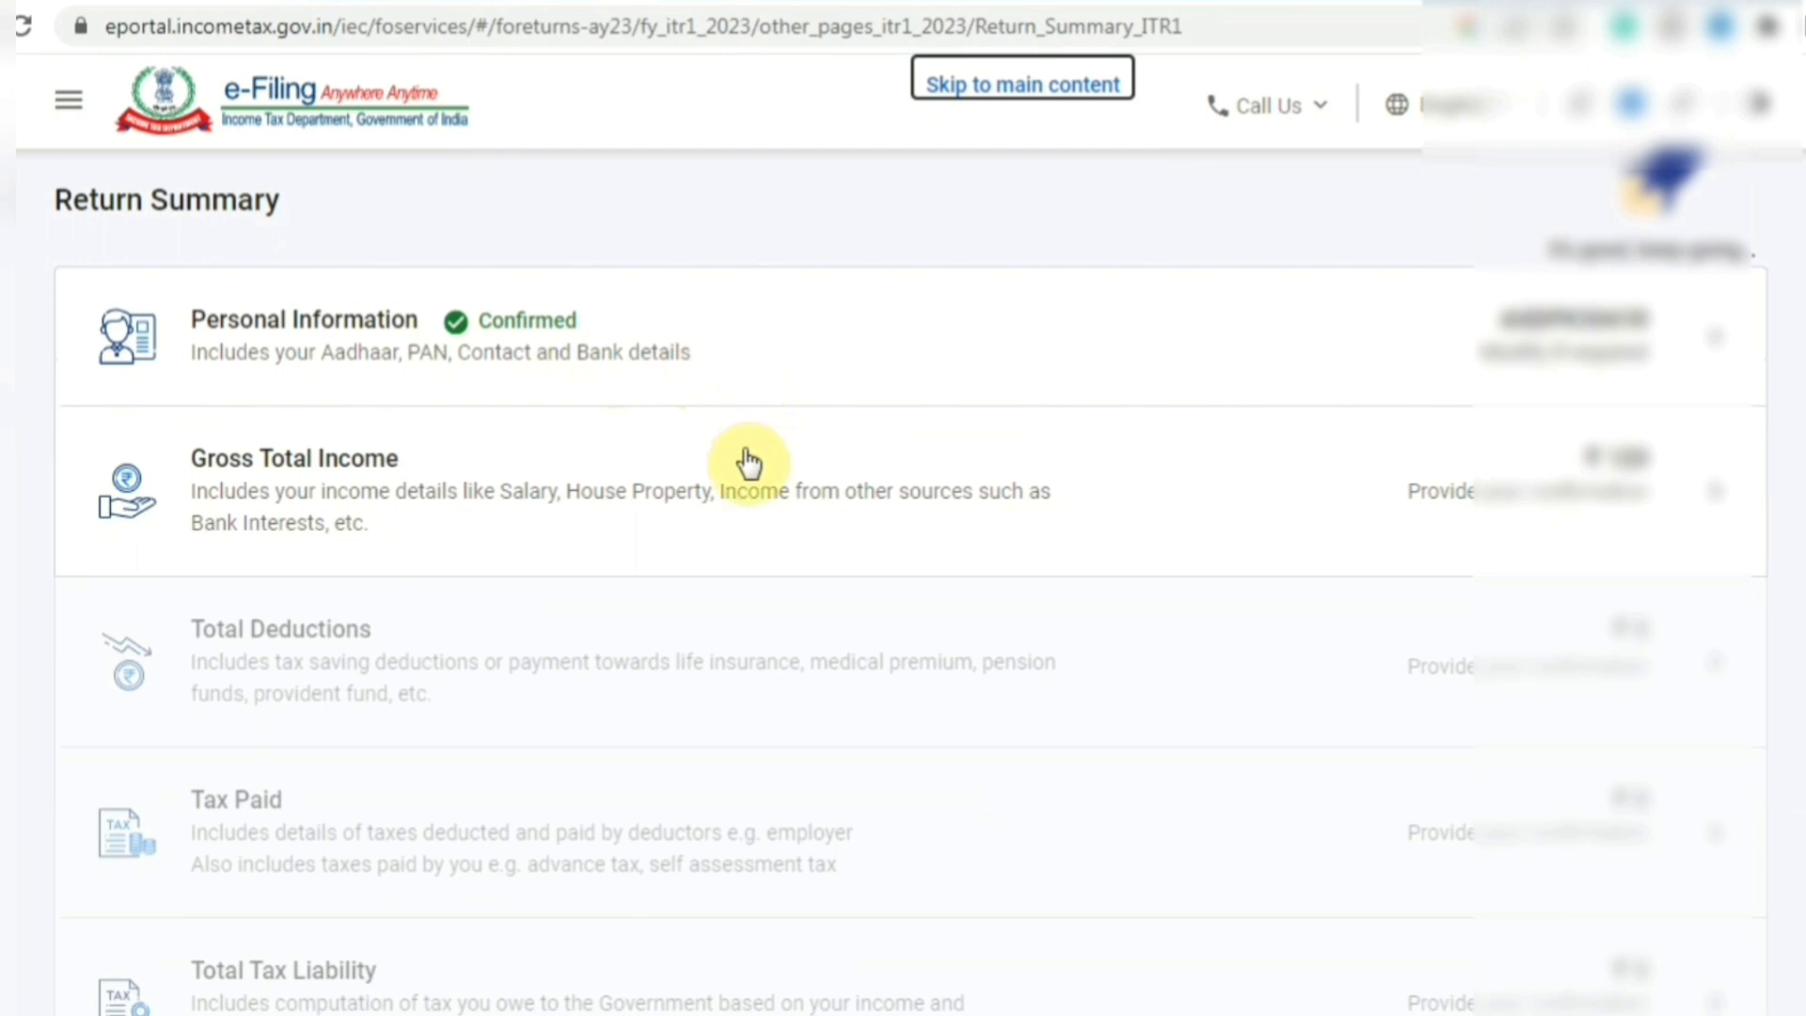
left_click(755, 500)
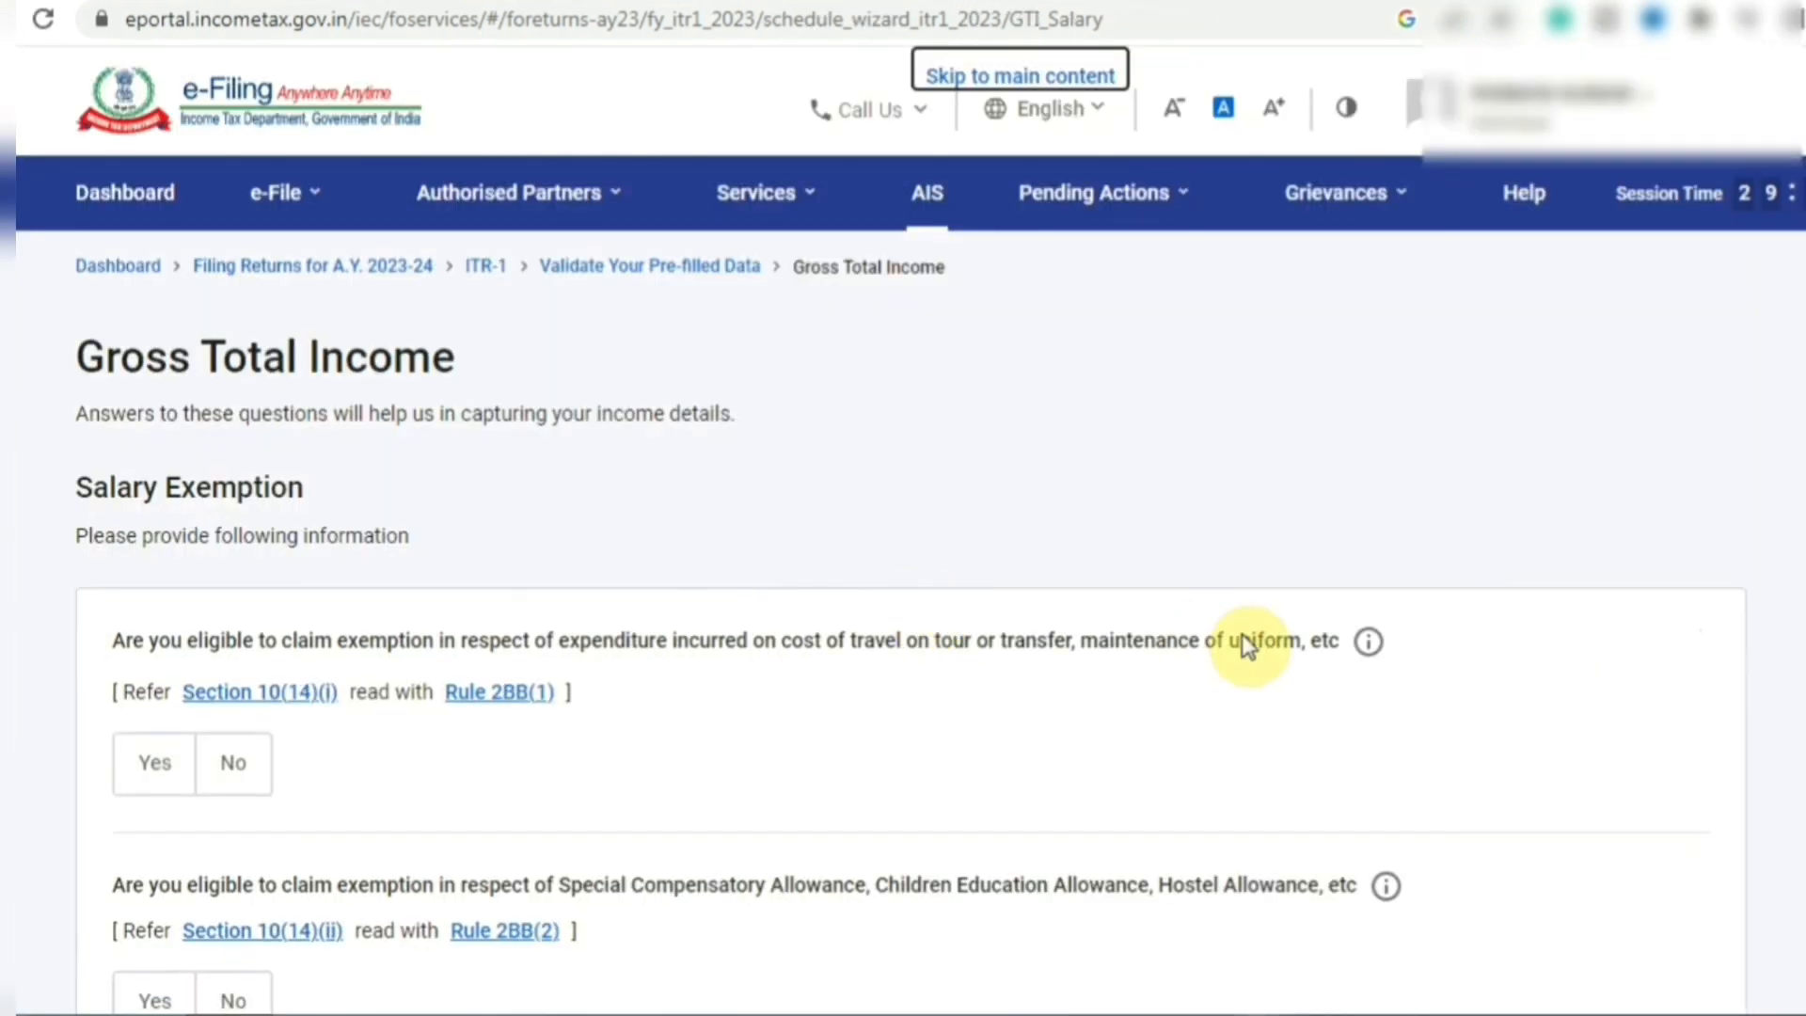
- Read through the Salary Exemption heading and the first exemption question
left_click(72, 493)
left_click_drag(135, 491, 290, 505)
left_click(318, 508)
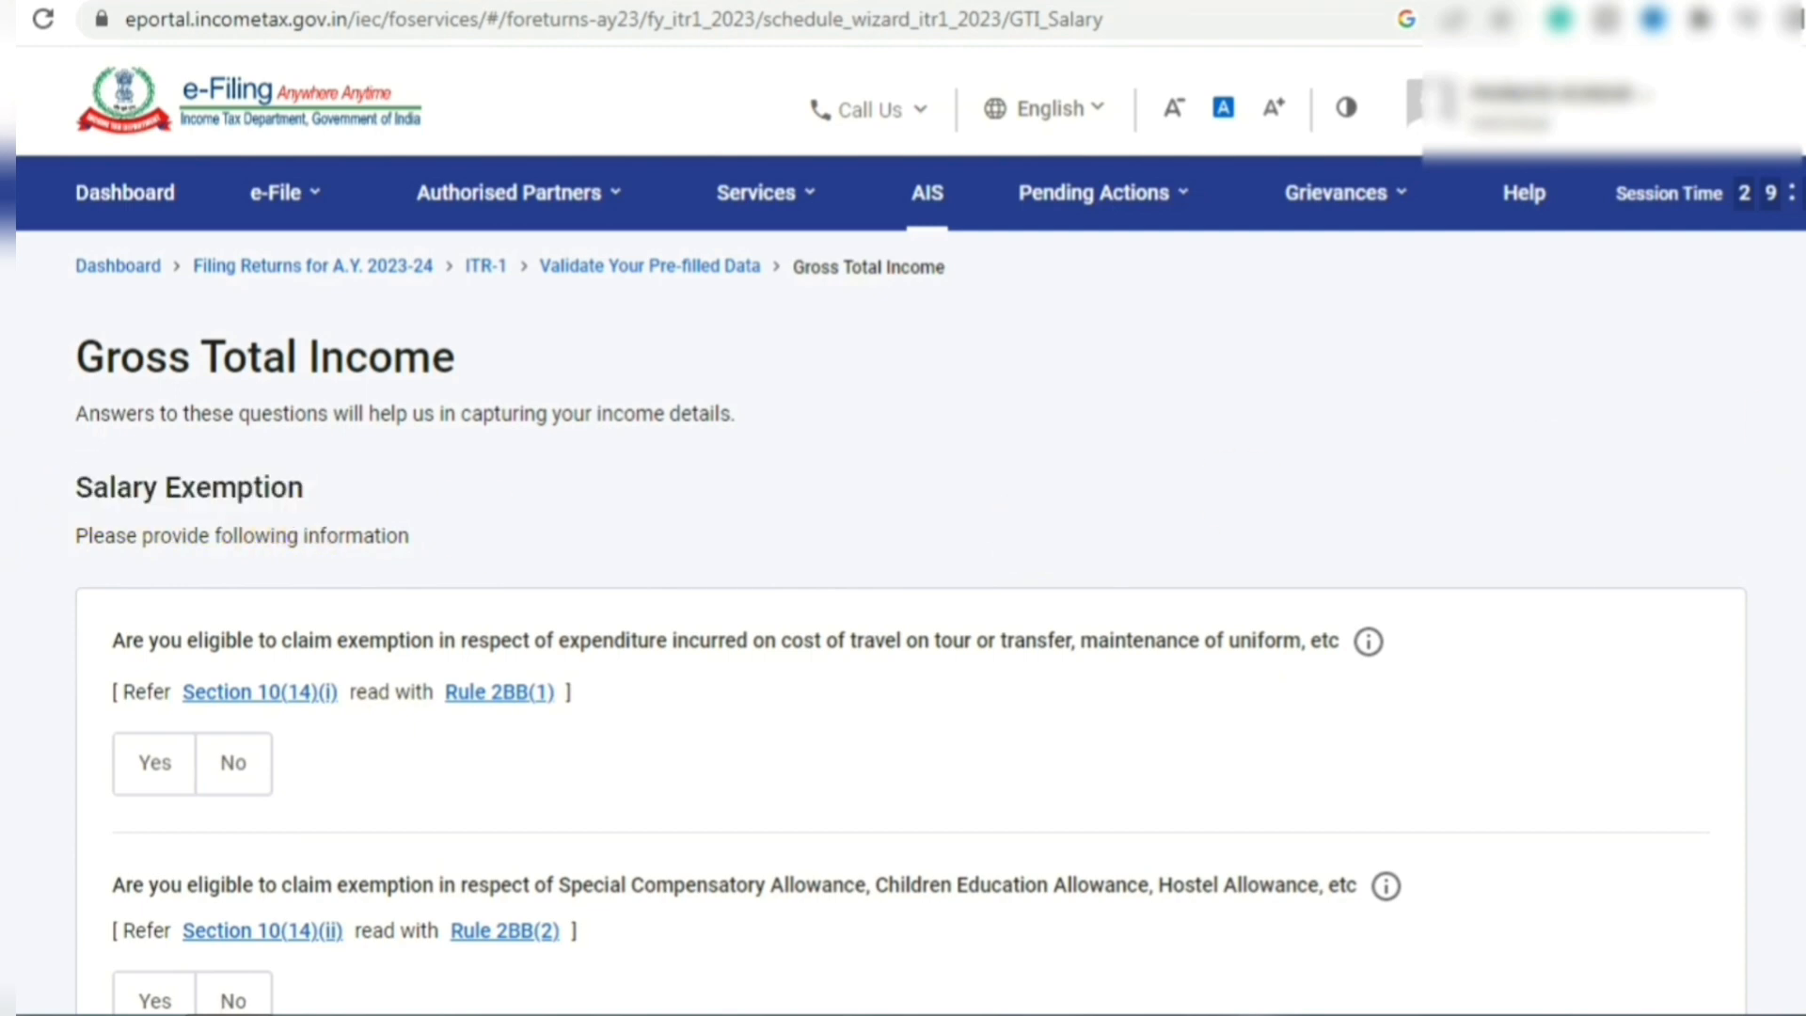
scroll(753, 466, "down", 2)
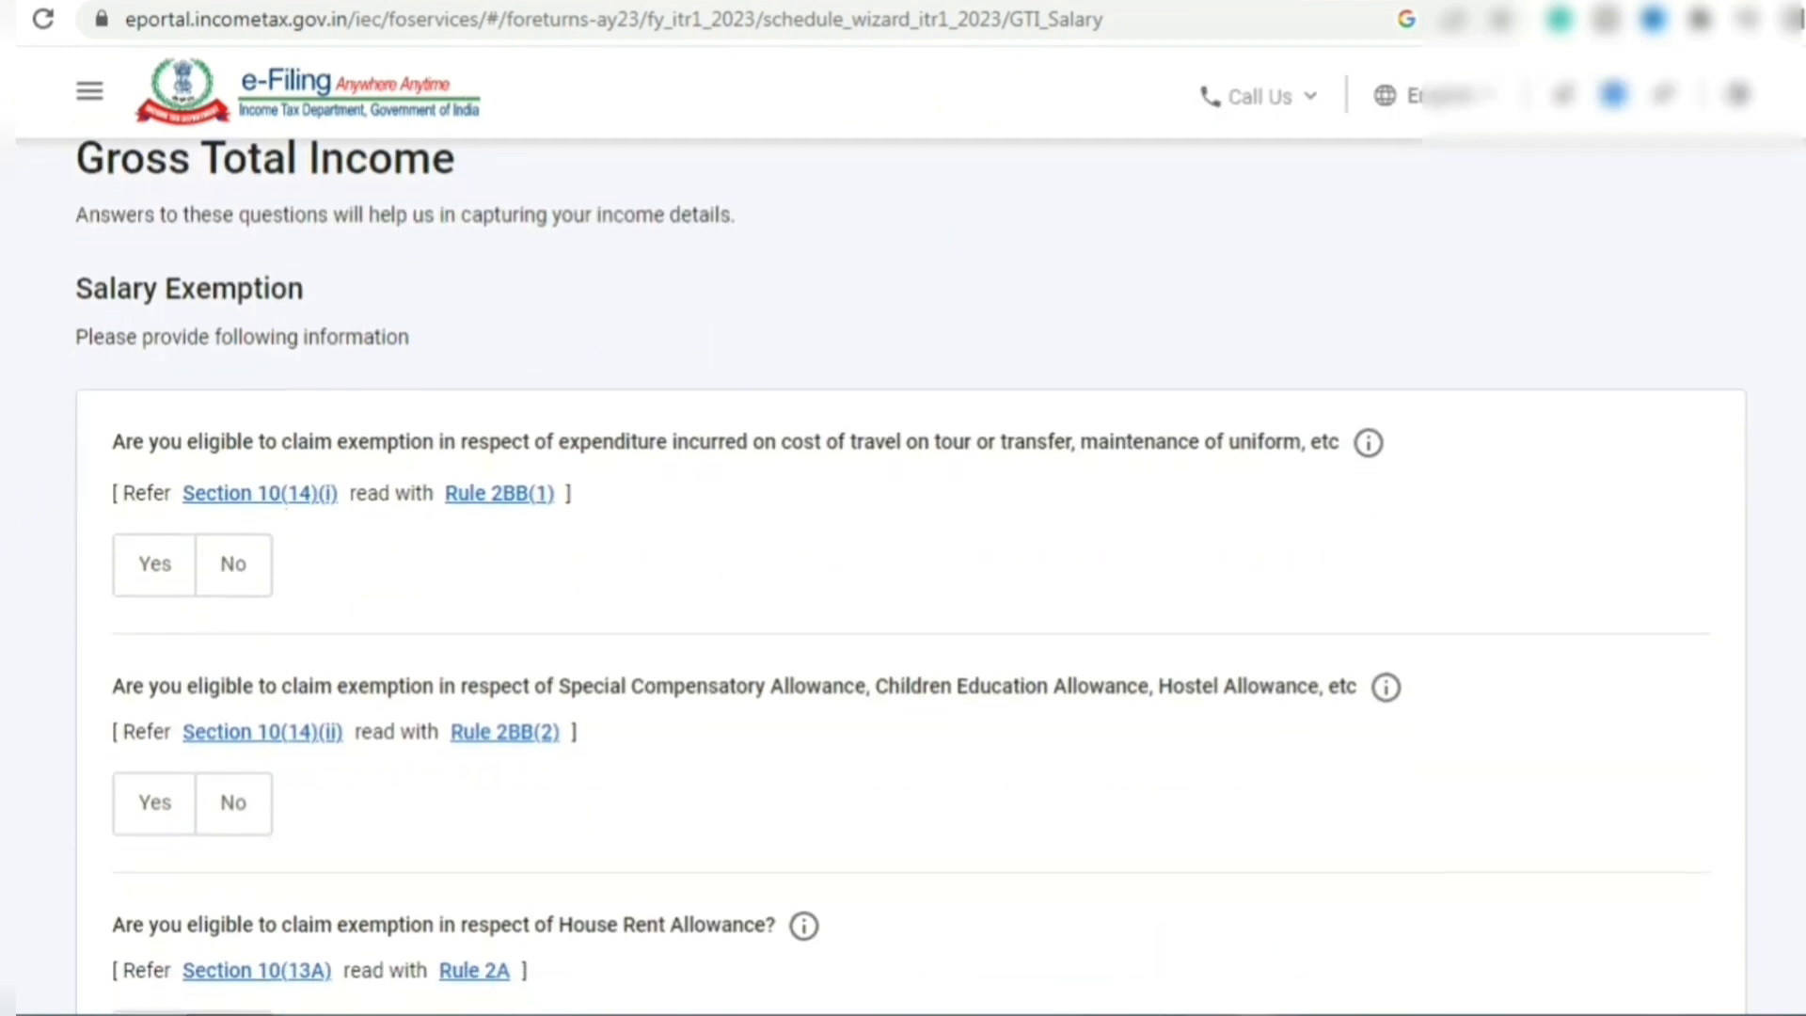
left_click_drag(118, 442, 546, 450)
left_click_drag(687, 443, 980, 454)
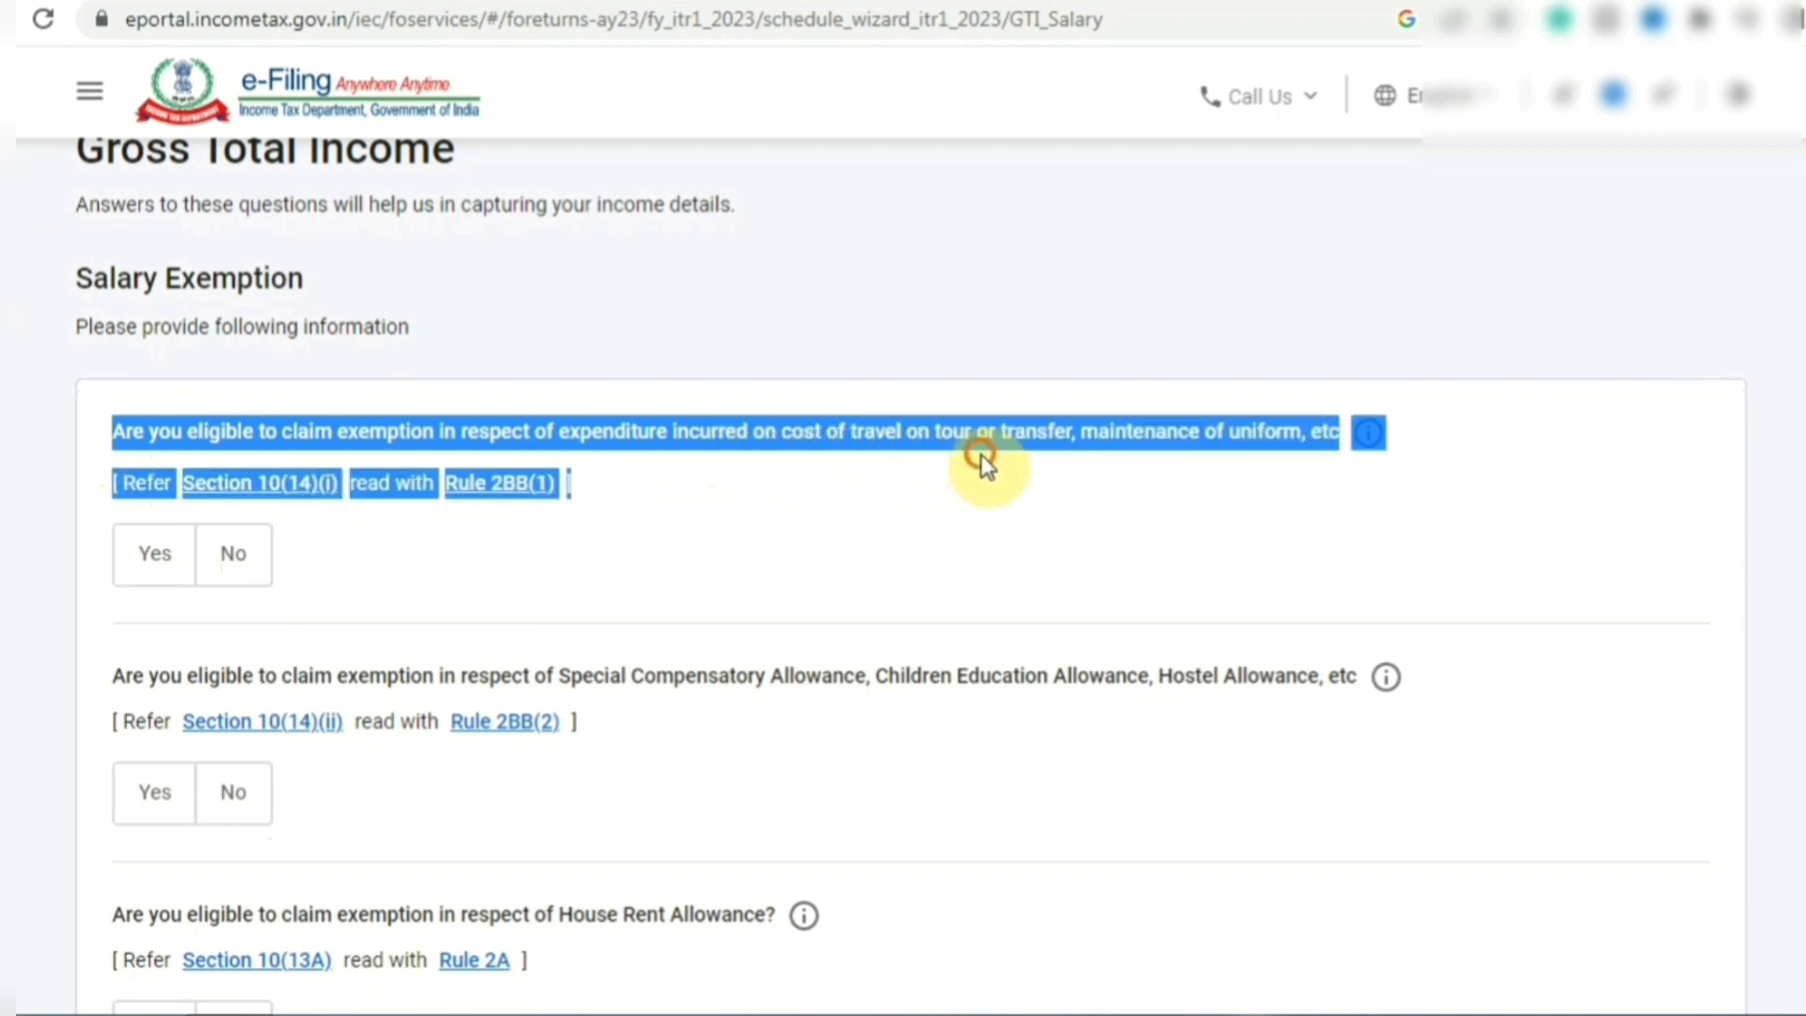
left_click(980, 454)
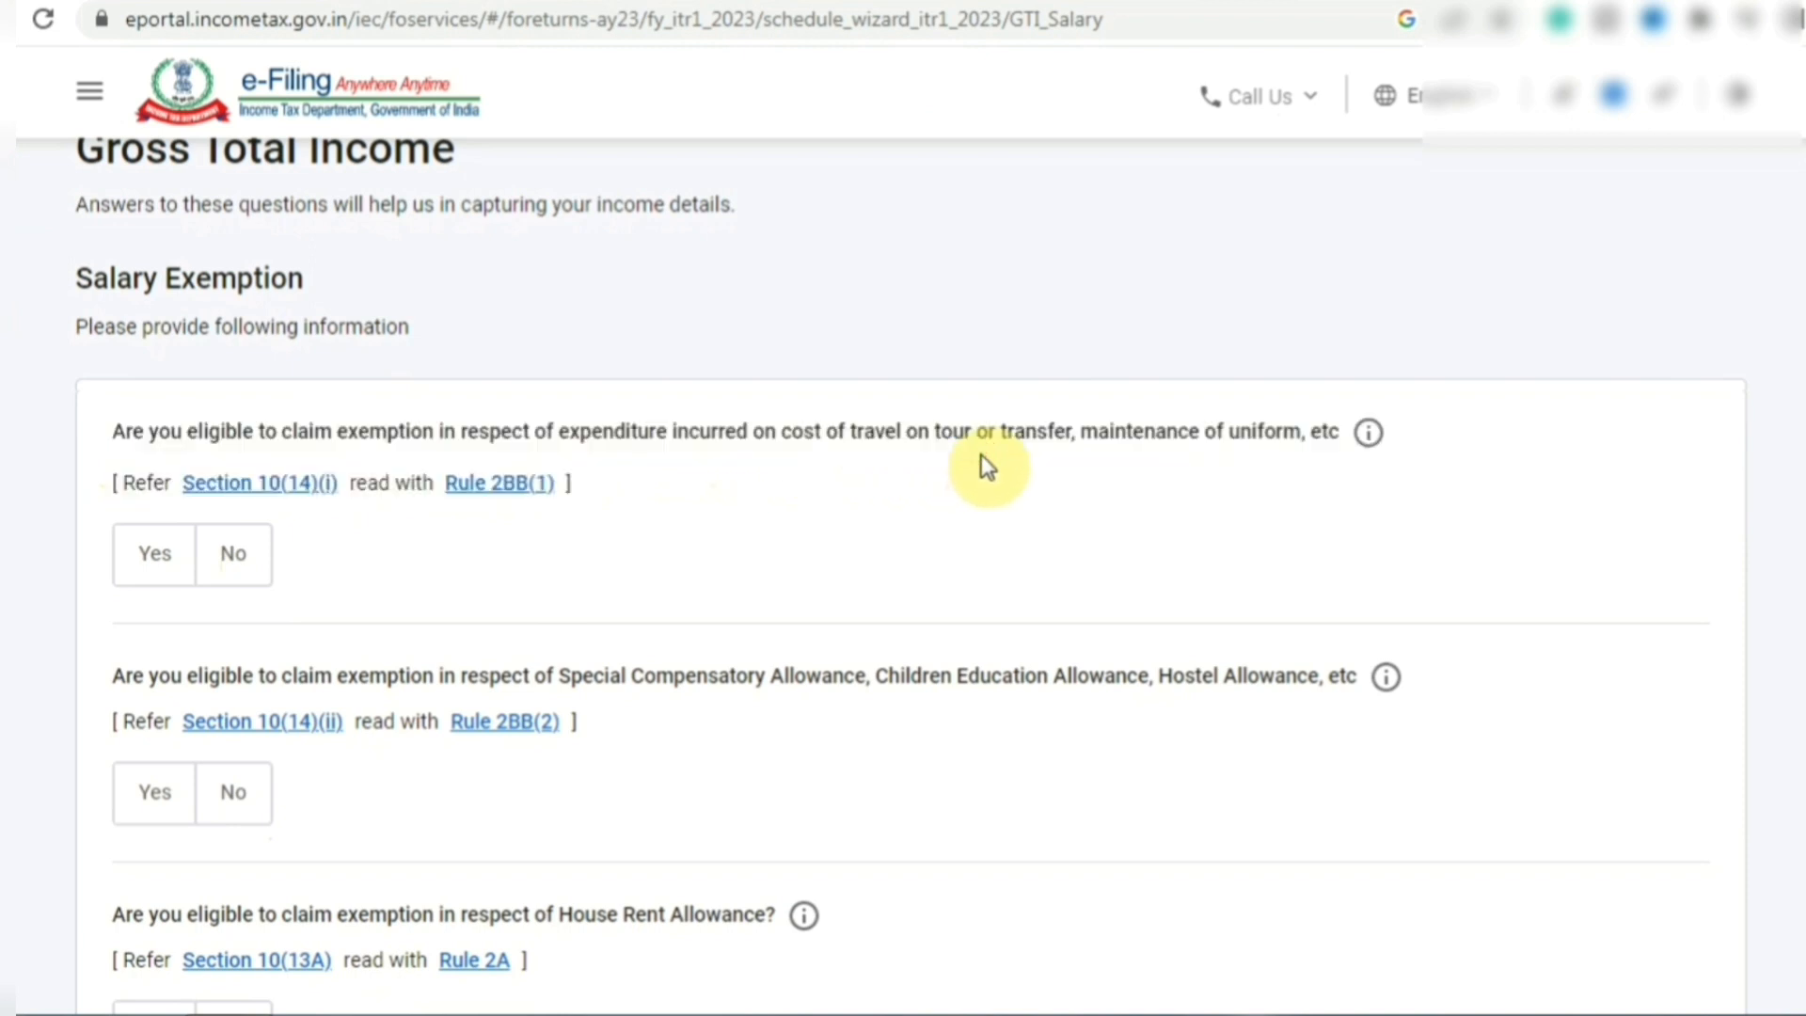
- Answer No to the travel, Special Compensatory, House Rent and Leave Travel Allowance exemptions
left_click(234, 554)
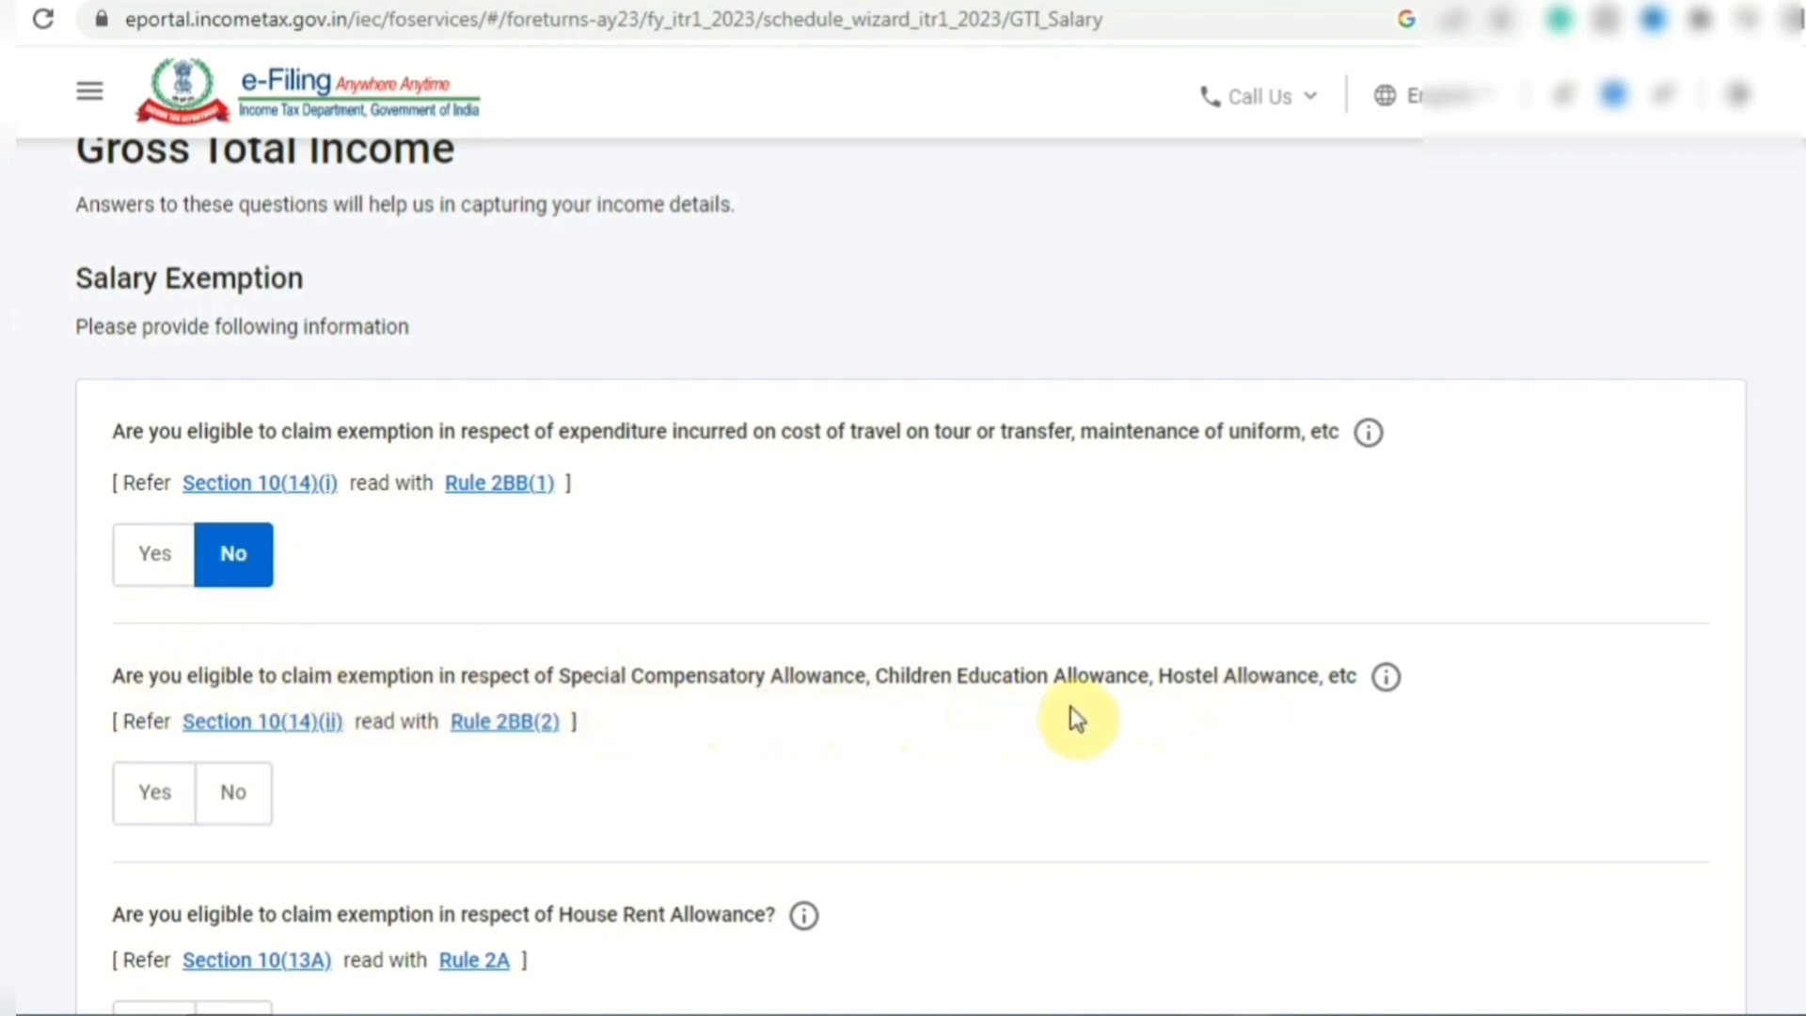
left_click(240, 797)
scroll(910, 576, "down", 2)
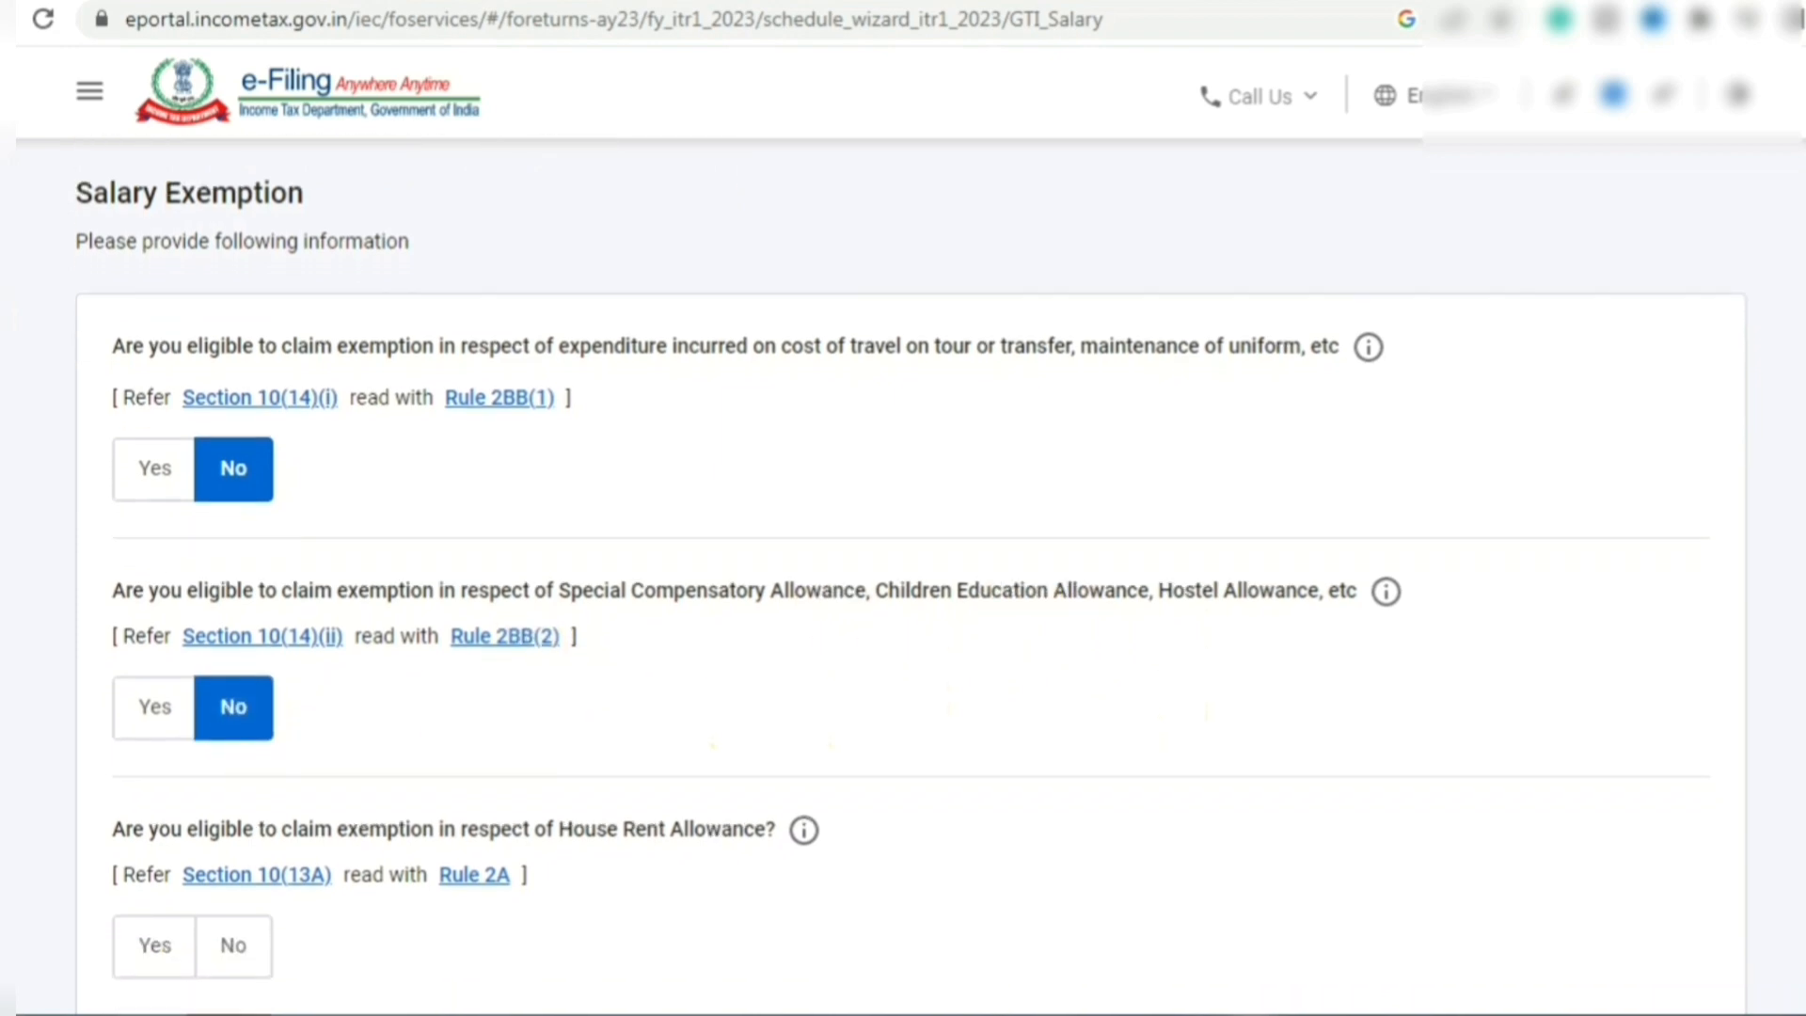
scroll(909, 576, "down", 2)
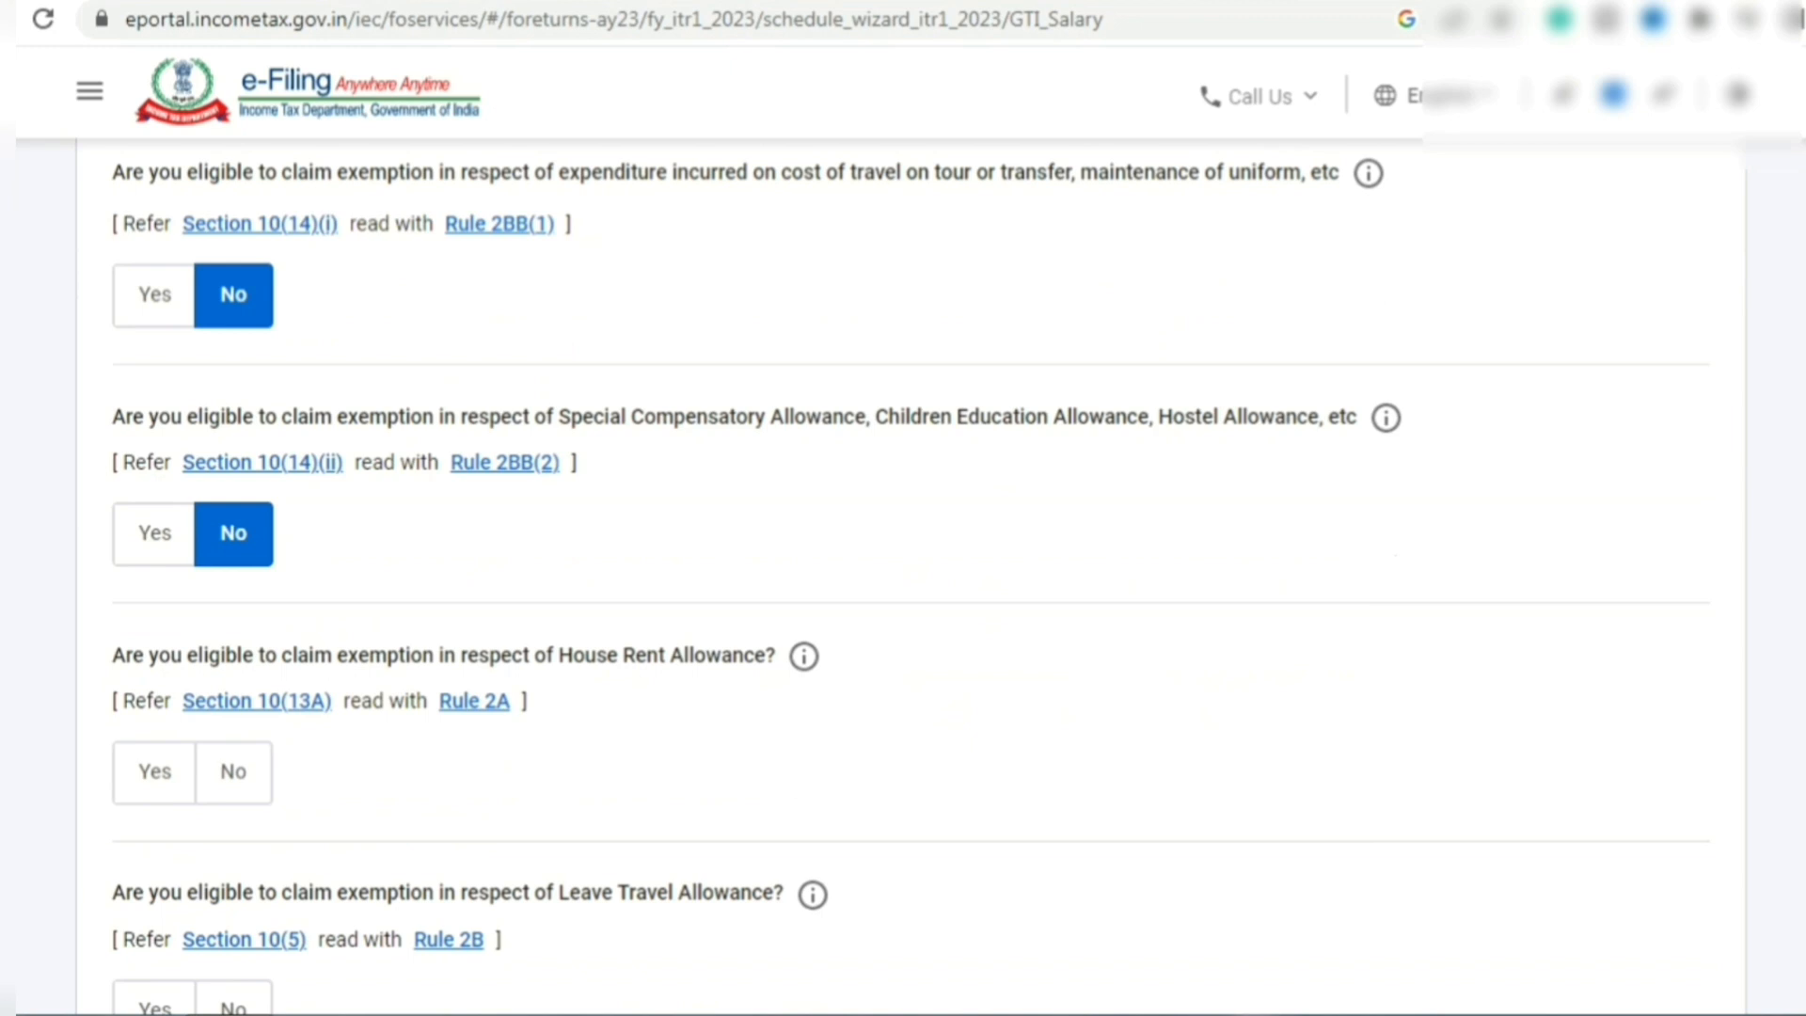
scroll(911, 492, "down", 1)
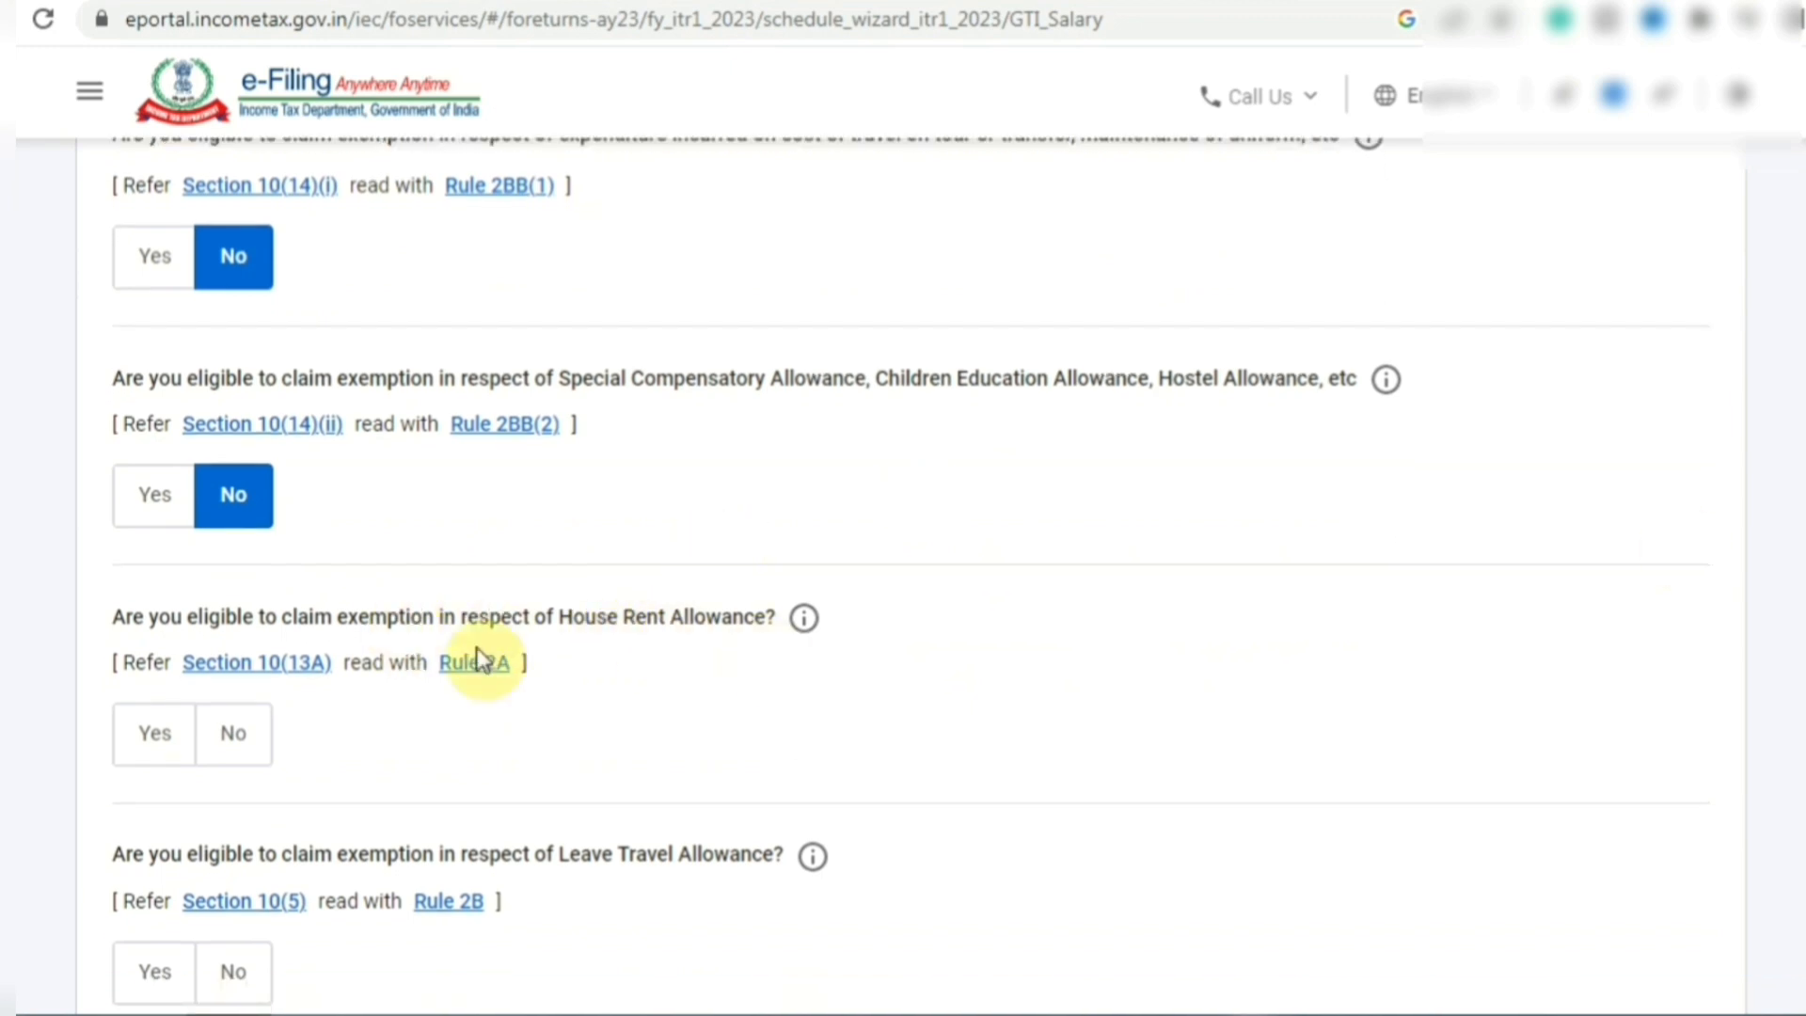
left_click(233, 733)
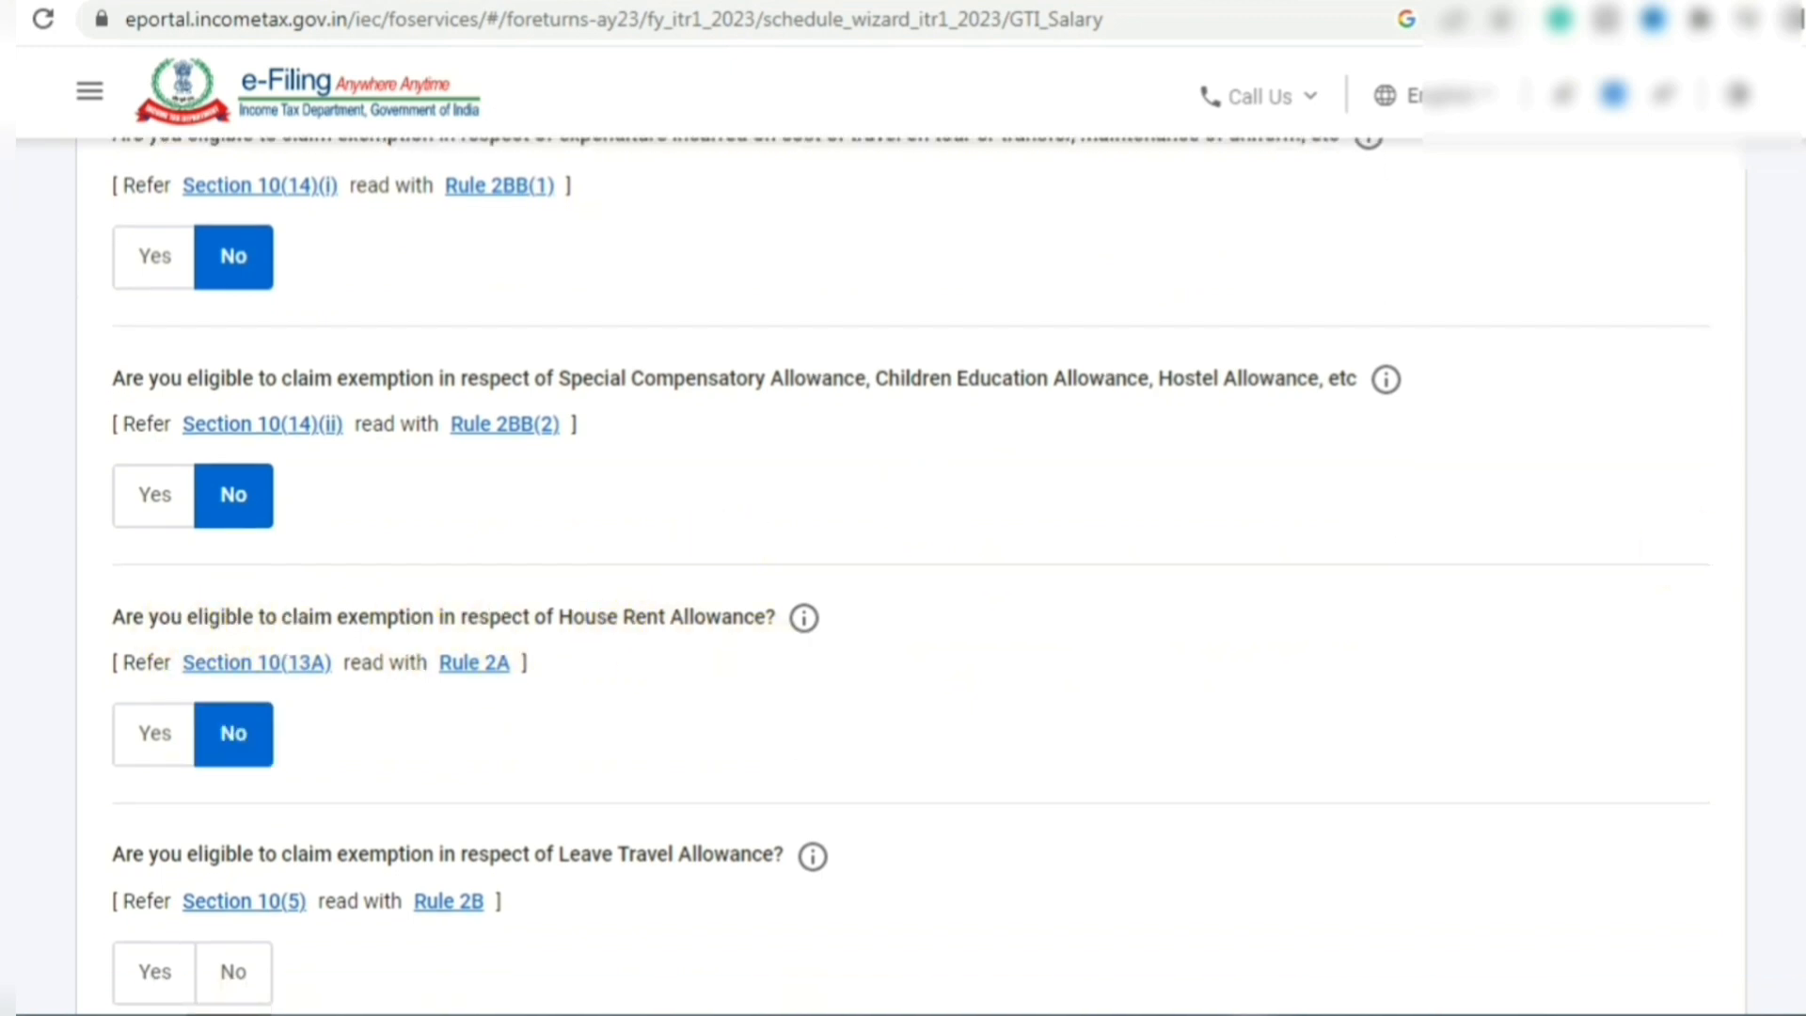
scroll(233, 732, "down", 2)
scroll(910, 571, "down", 1)
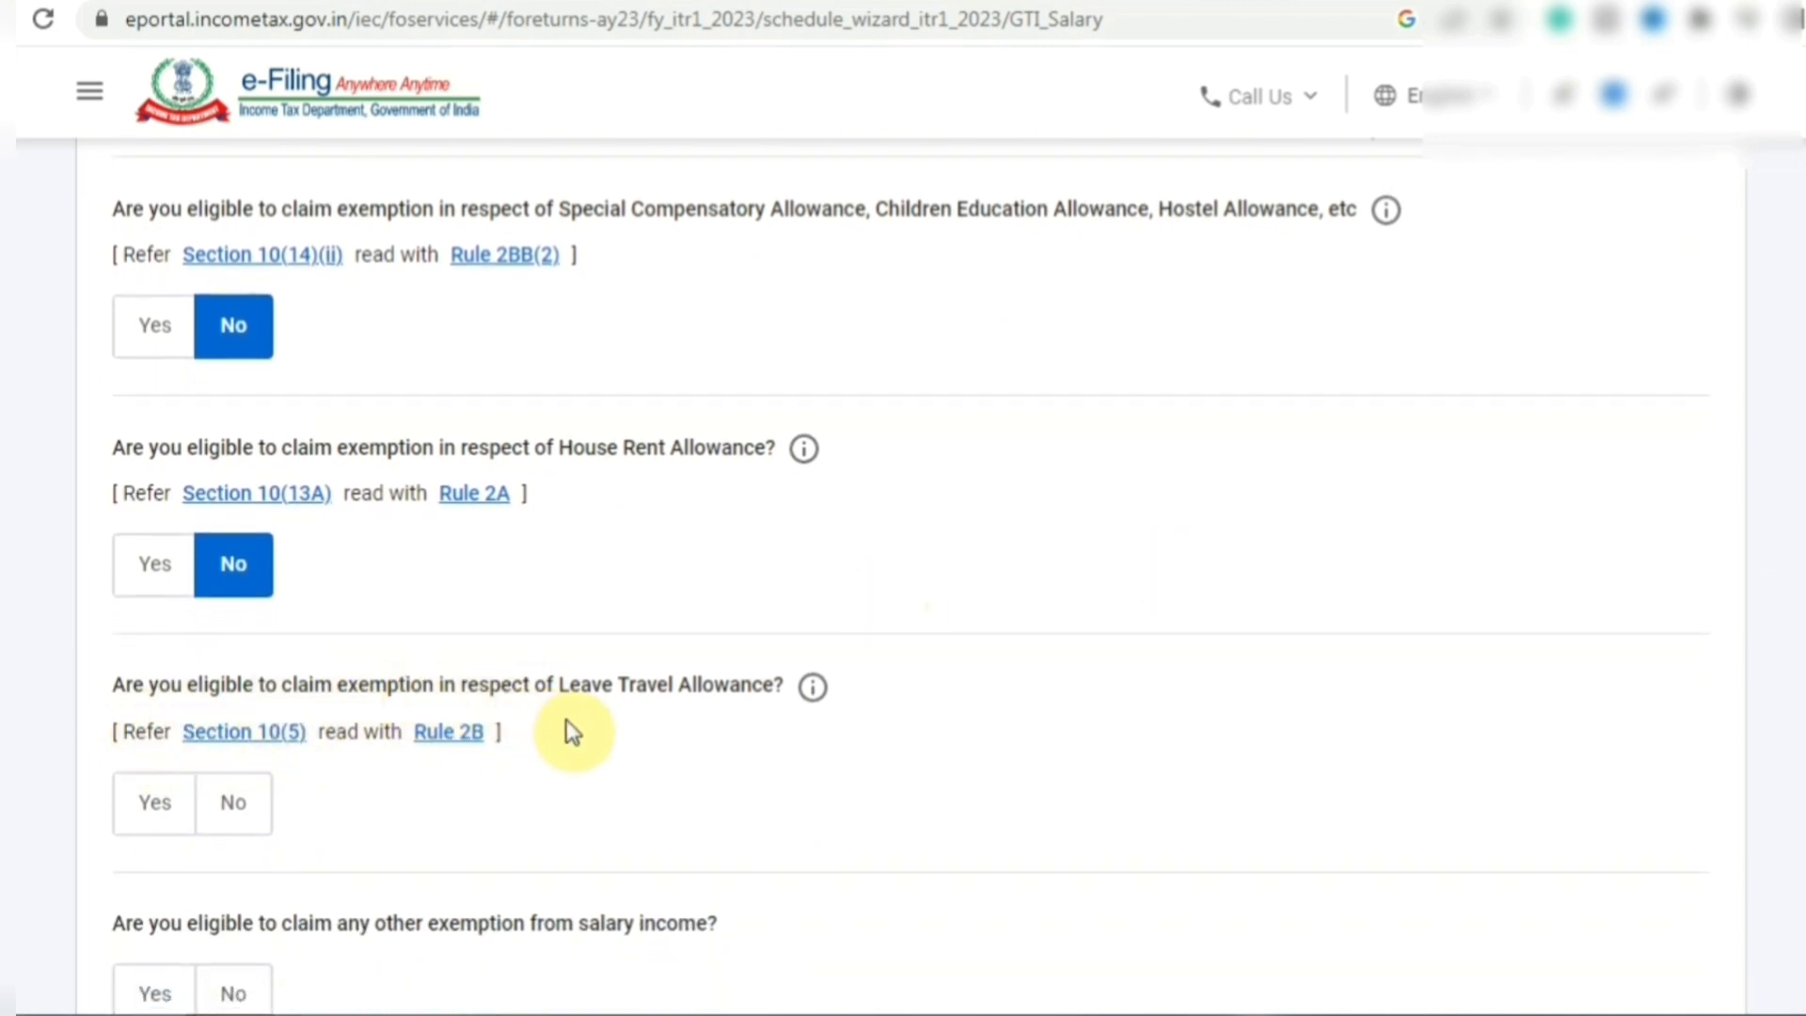
left_click(233, 809)
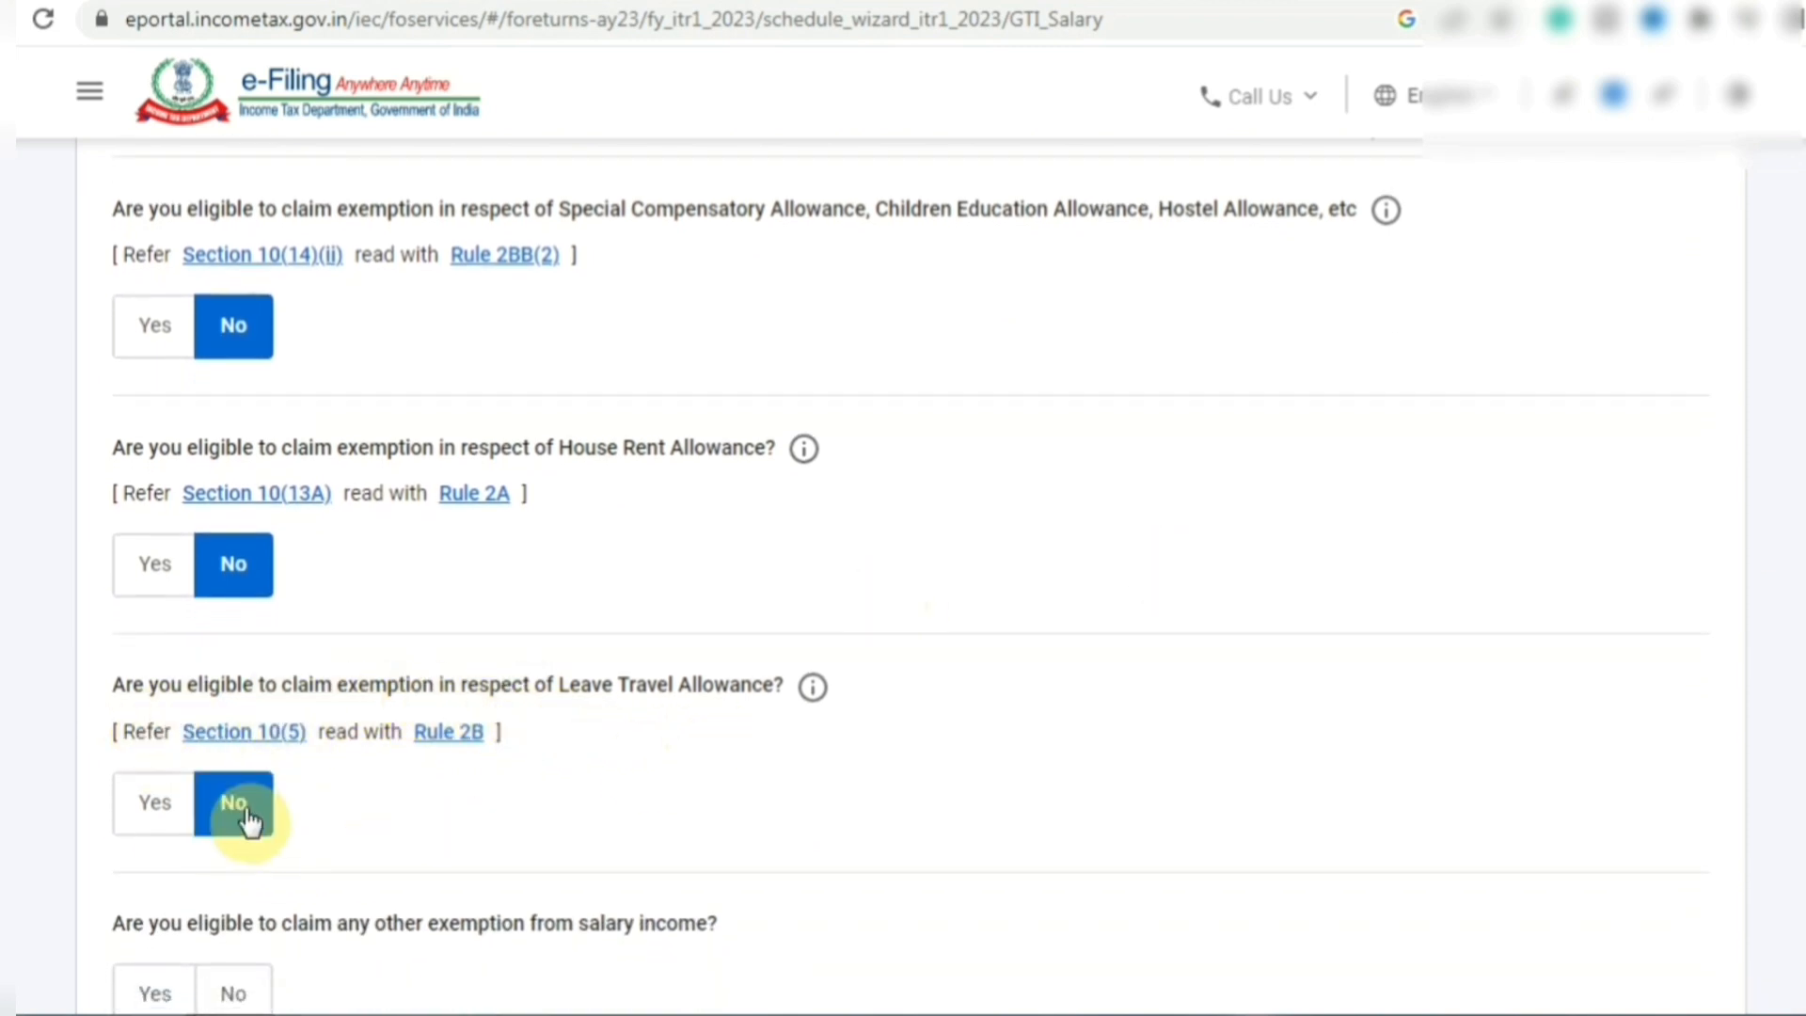
- Answer No to claiming any other salary exemption and continue to income source verification
scroll(596, 706, "down", 4)
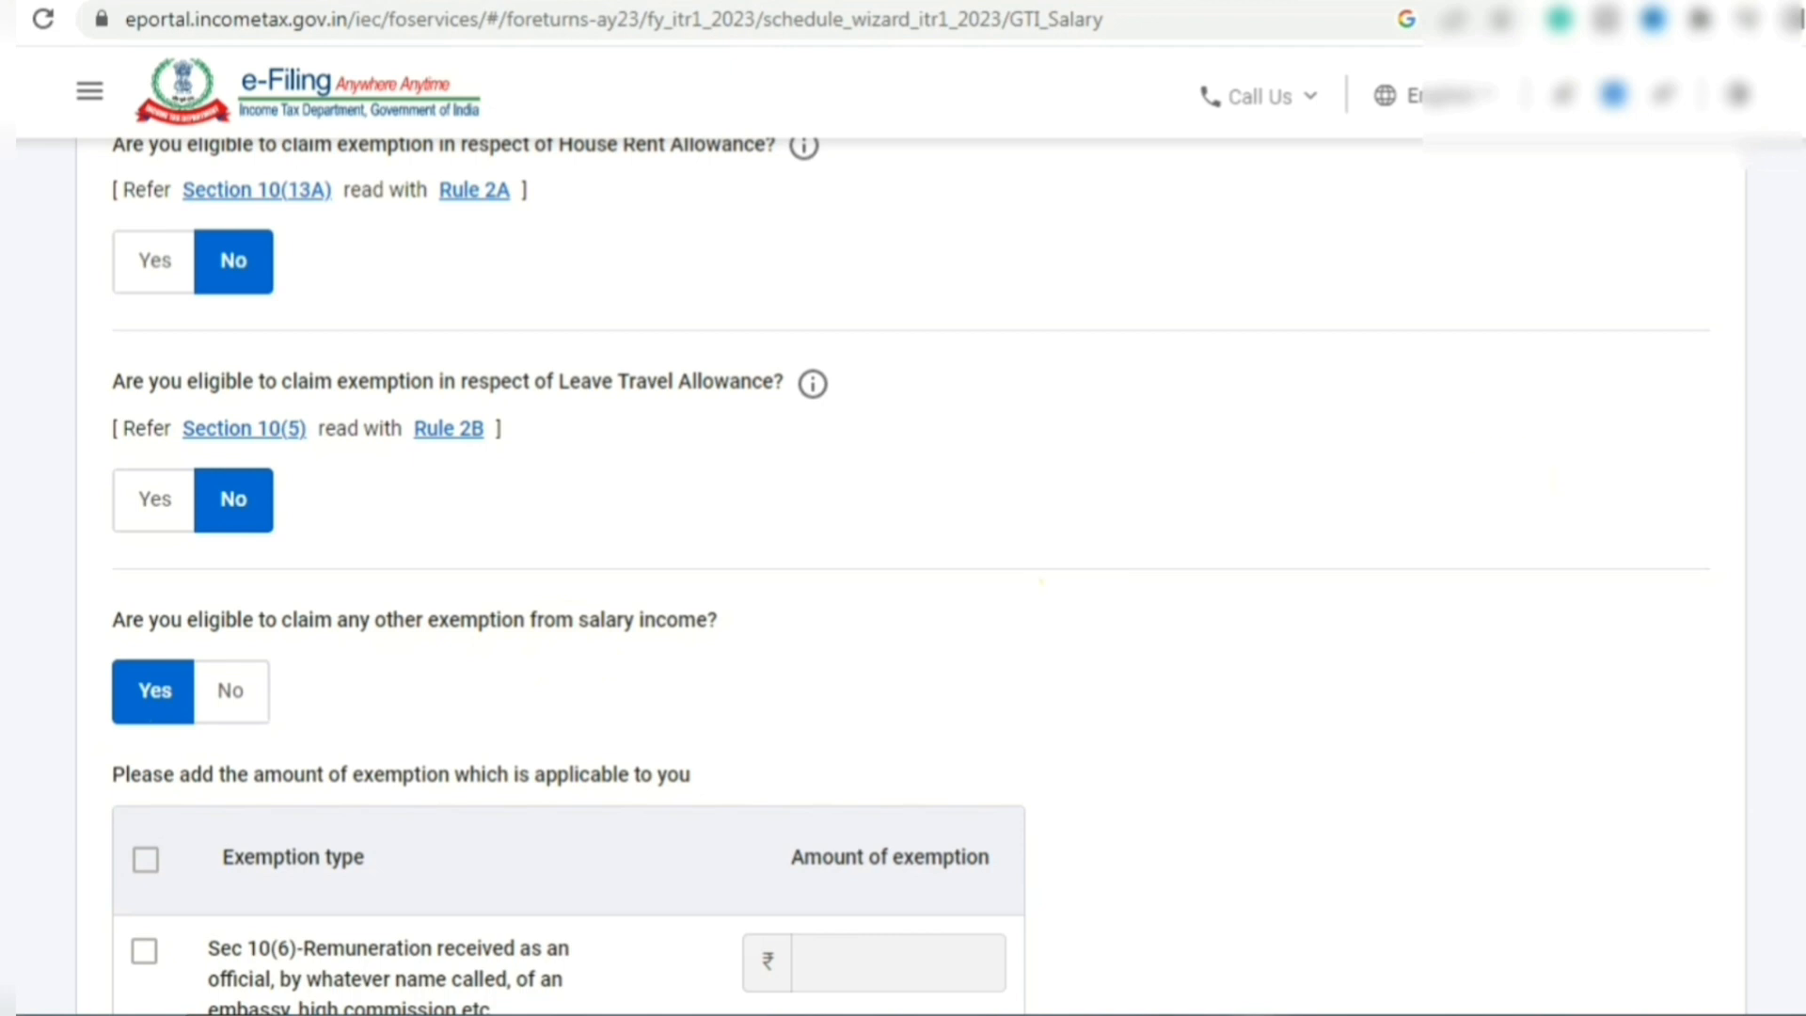
scroll(903, 574, "down", 4)
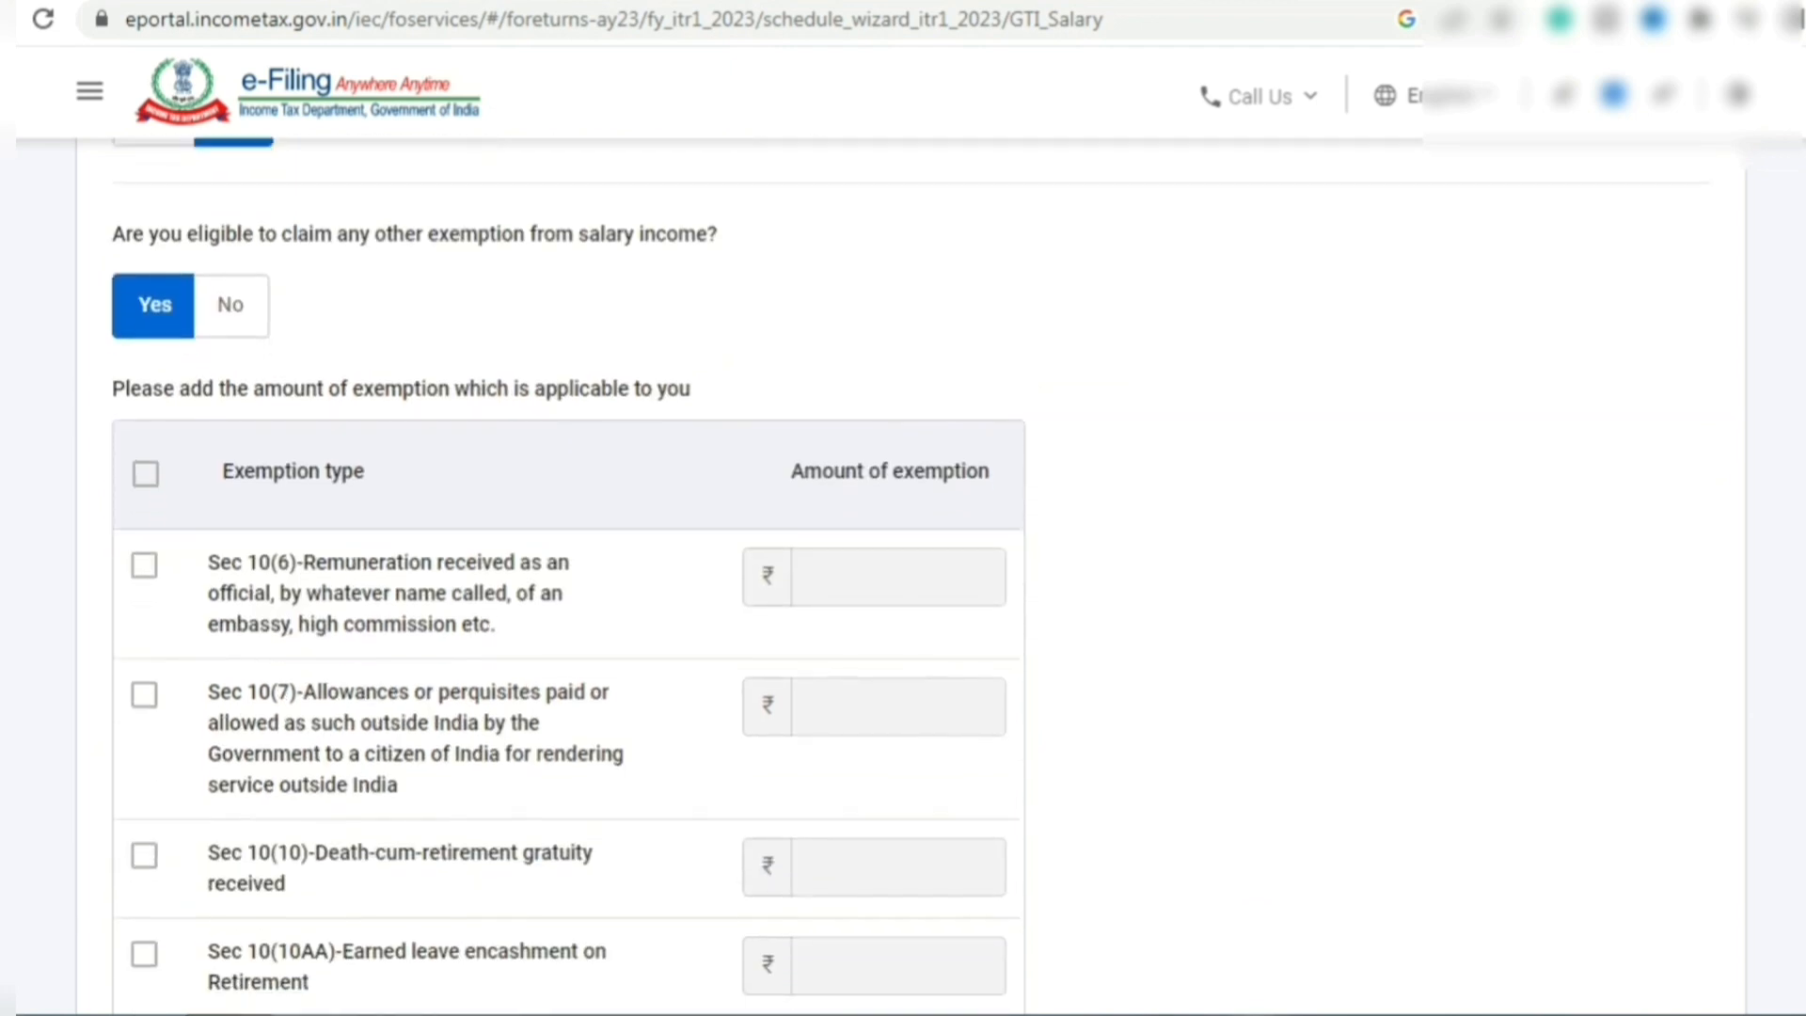
scroll(903, 574, "down", 1)
scroll(903, 574, "down", 2)
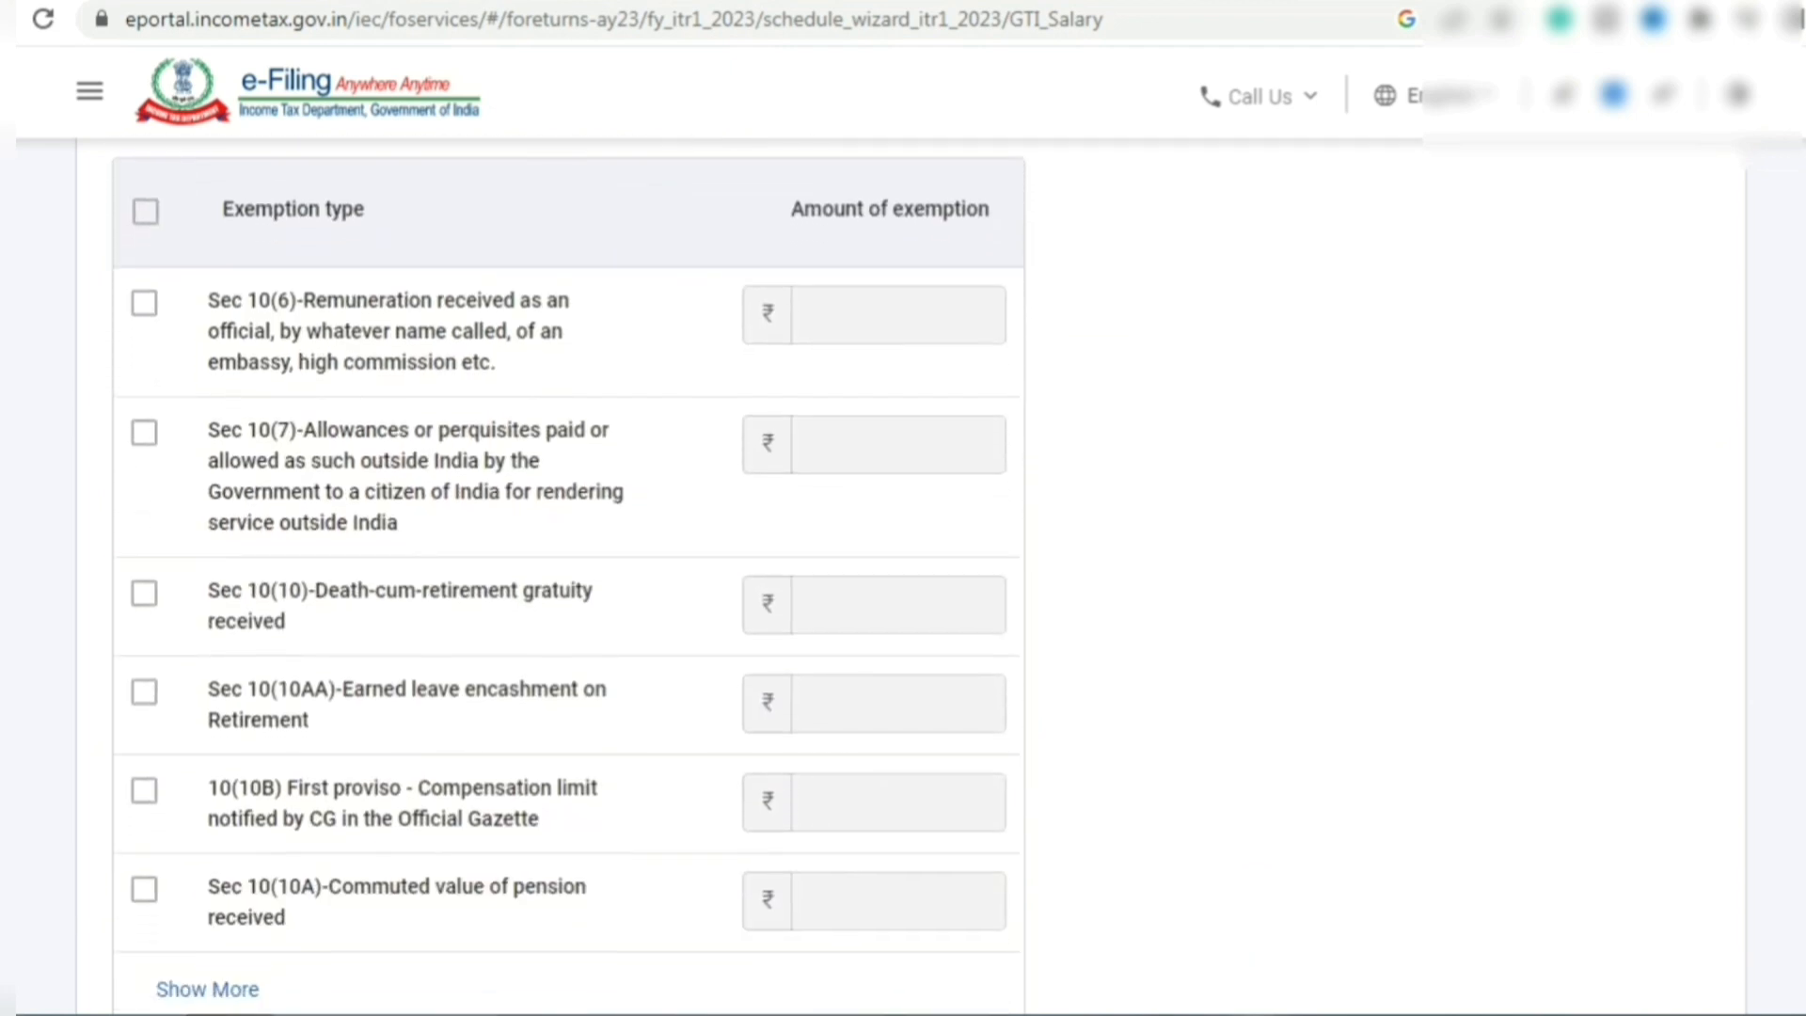
scroll(903, 574, "down", 1)
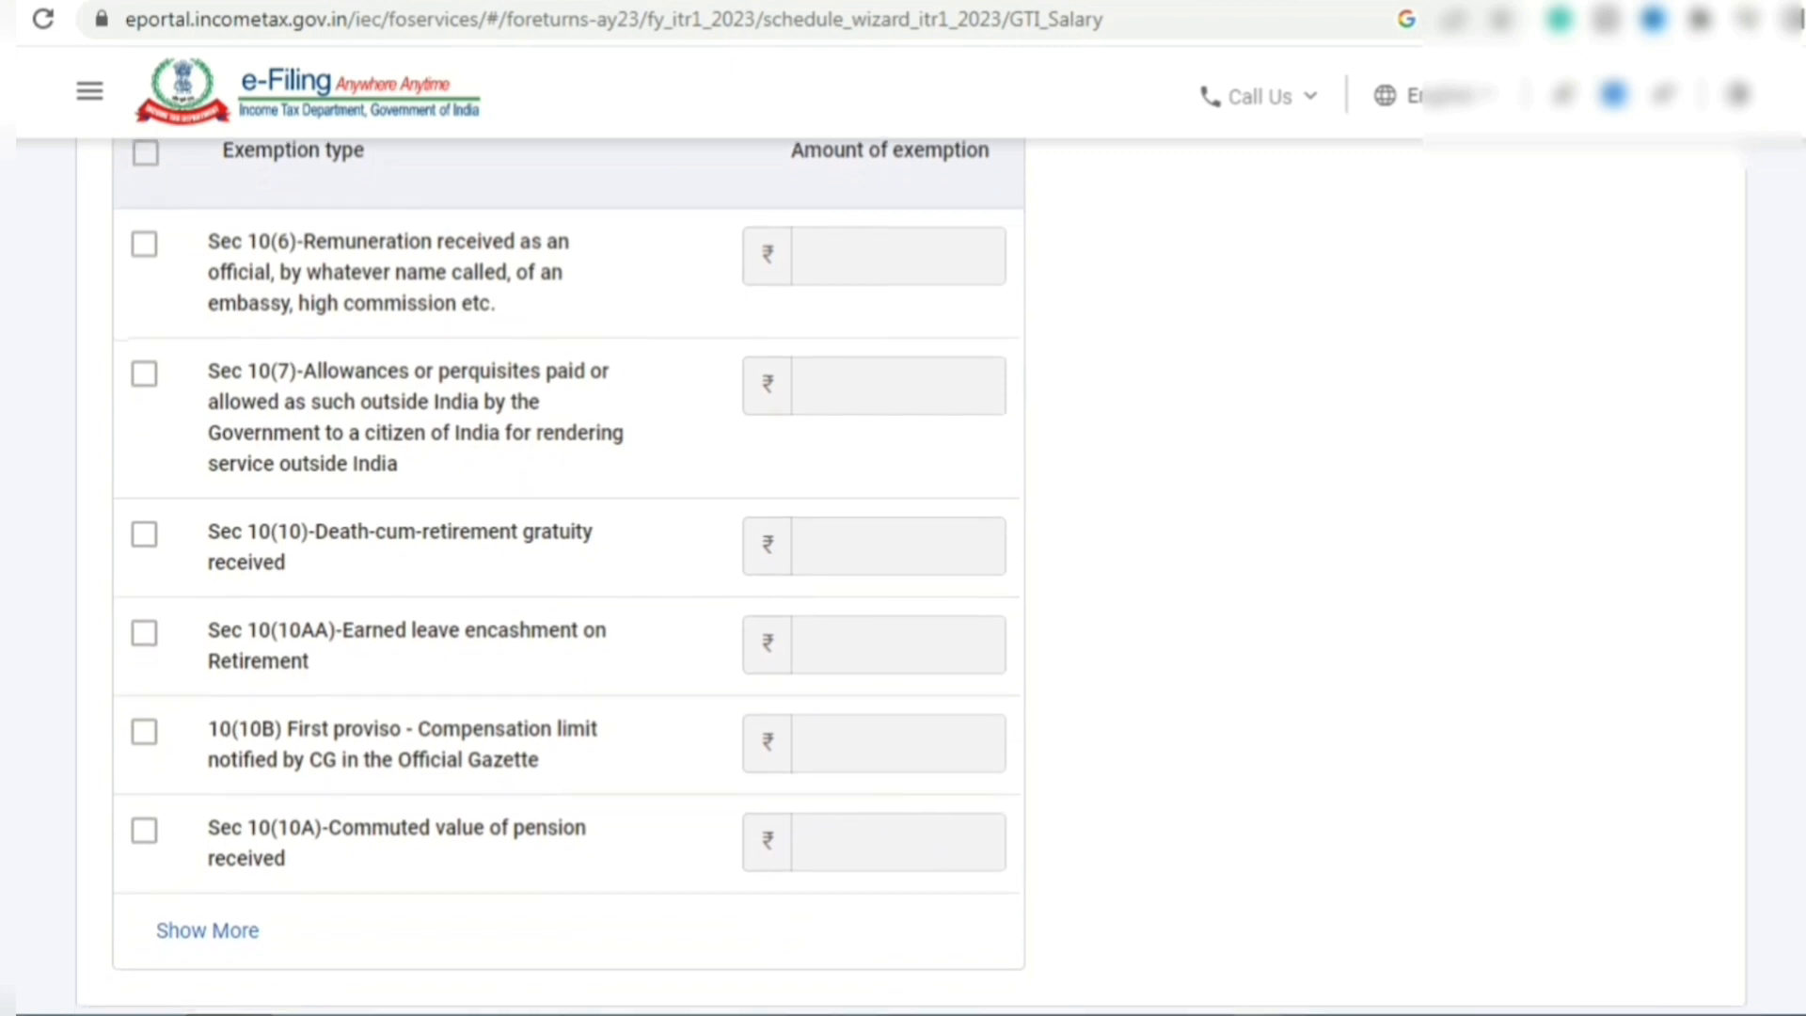
scroll(903, 574, "down", 3)
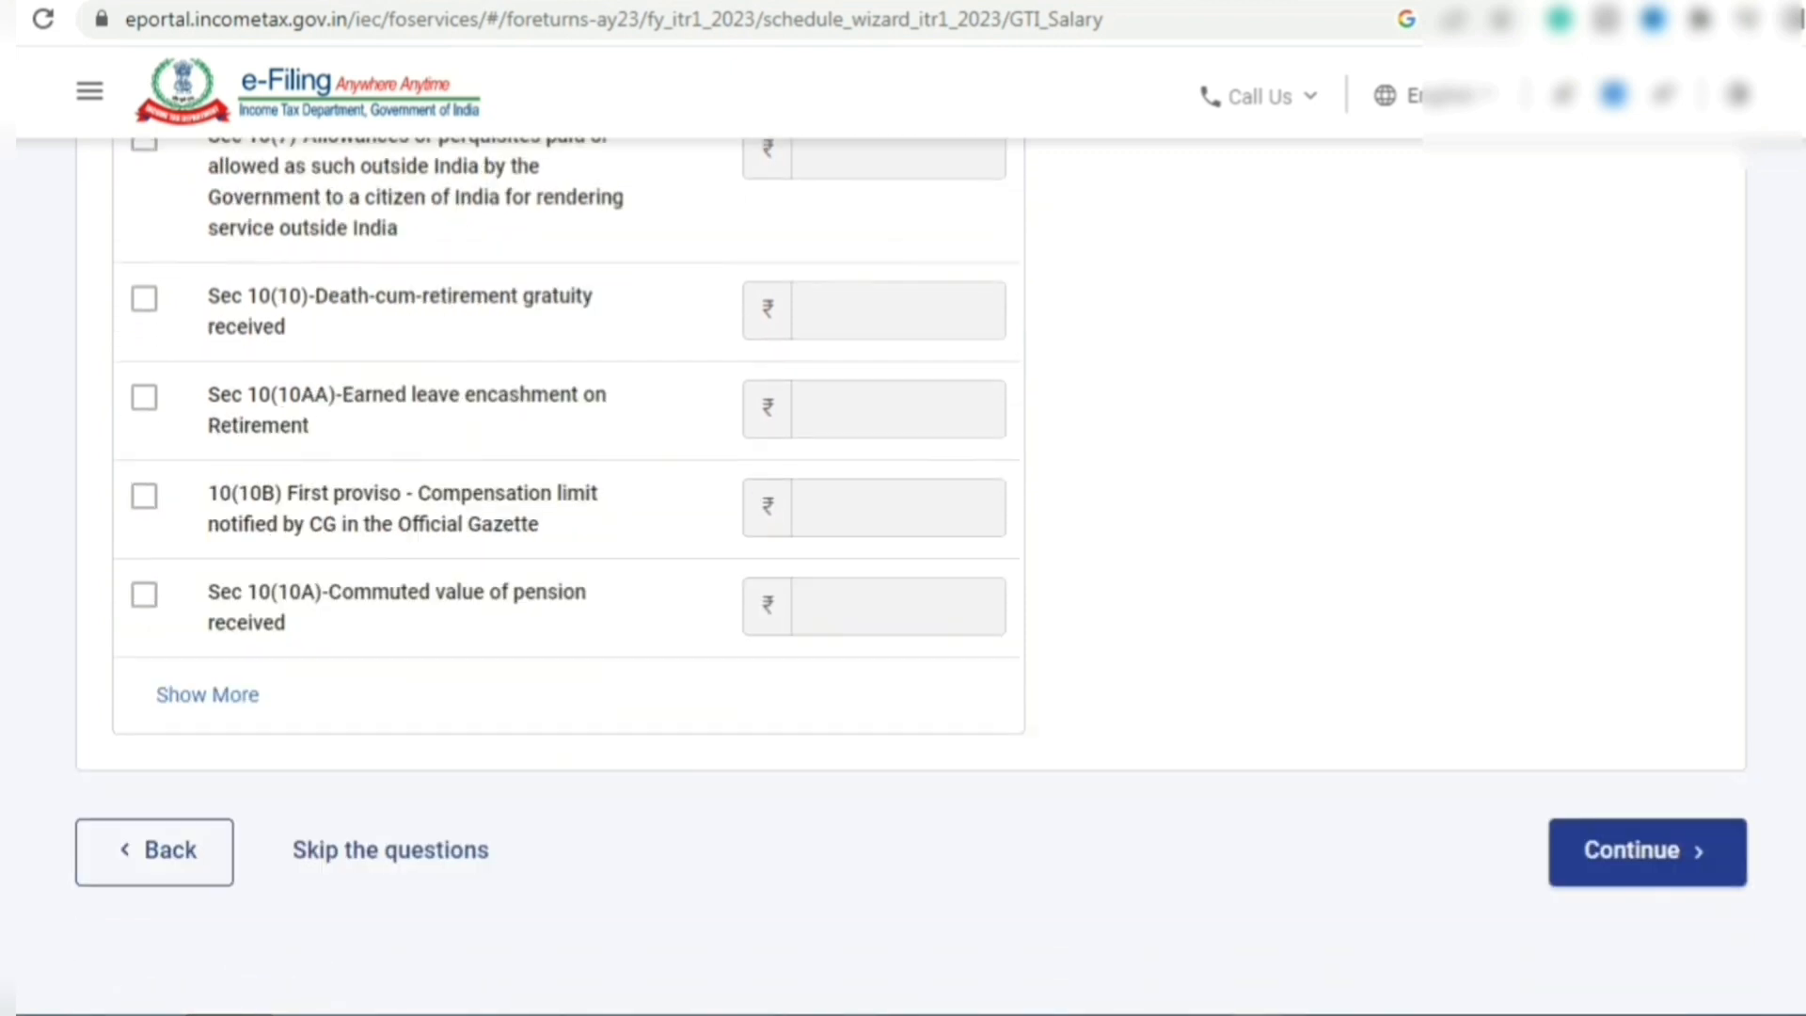
scroll(226, 428, "up", 7)
left_click(225, 425)
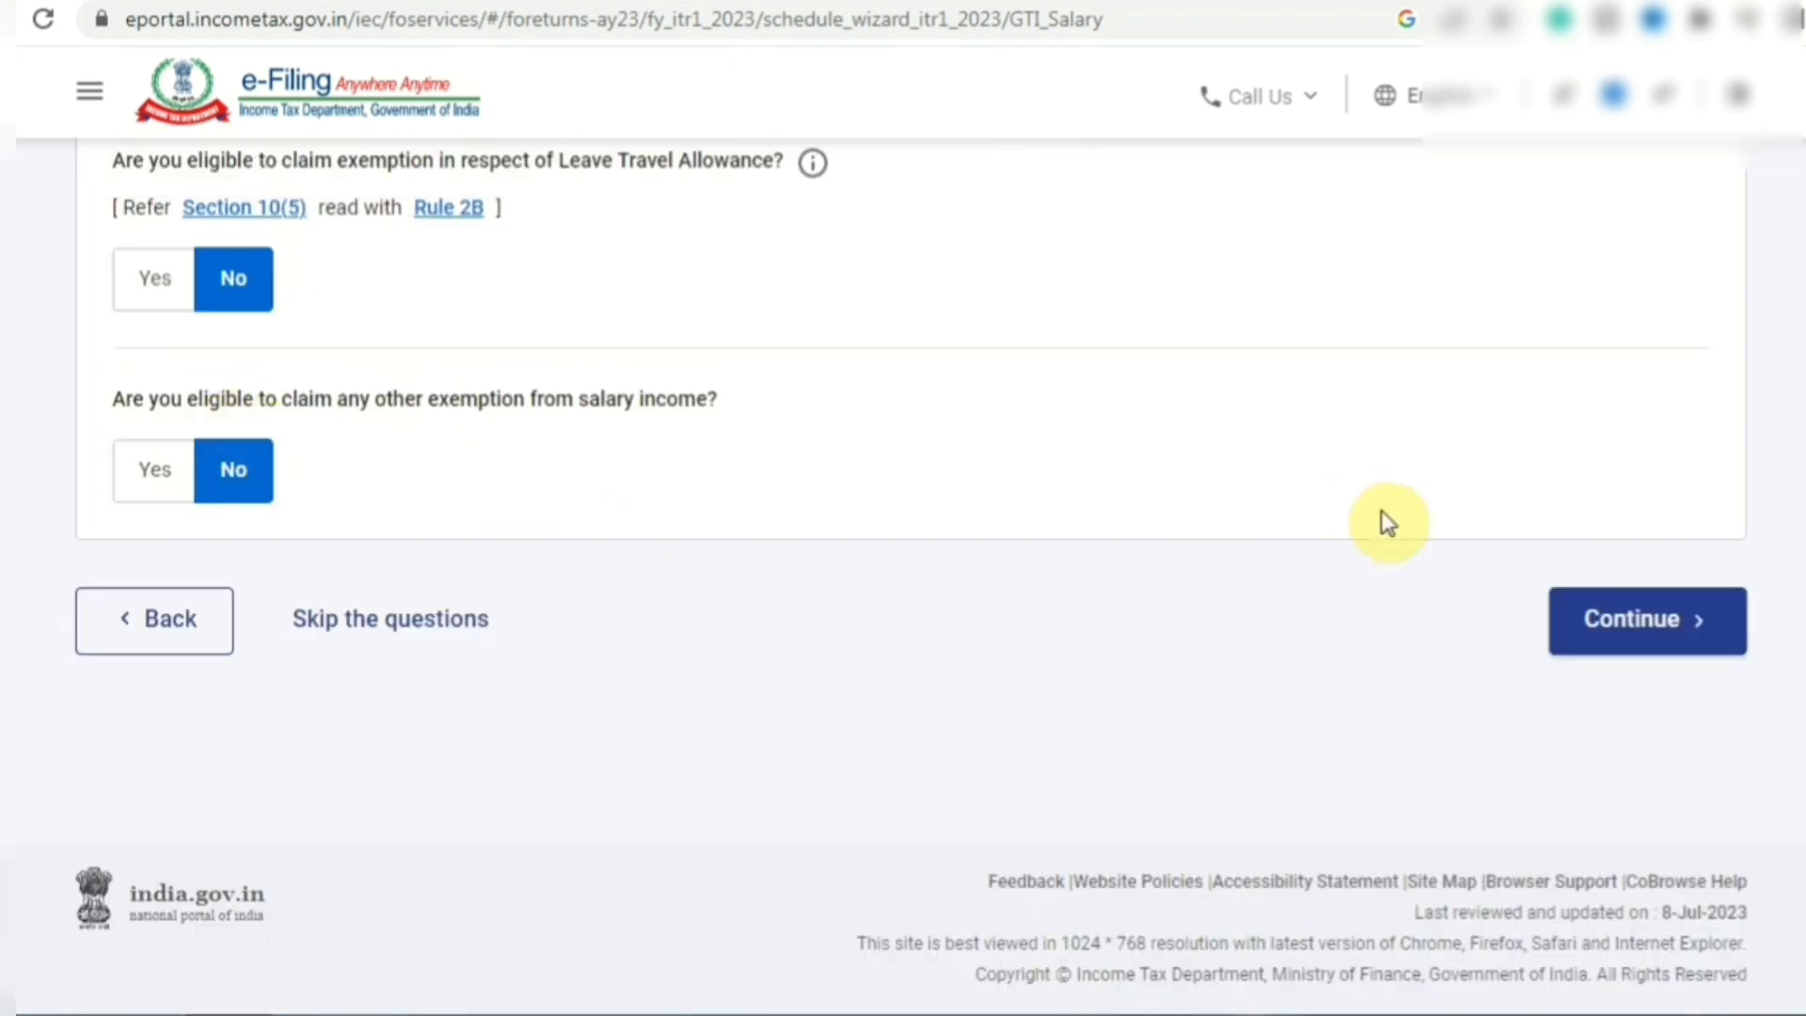
left_click(1620, 629)
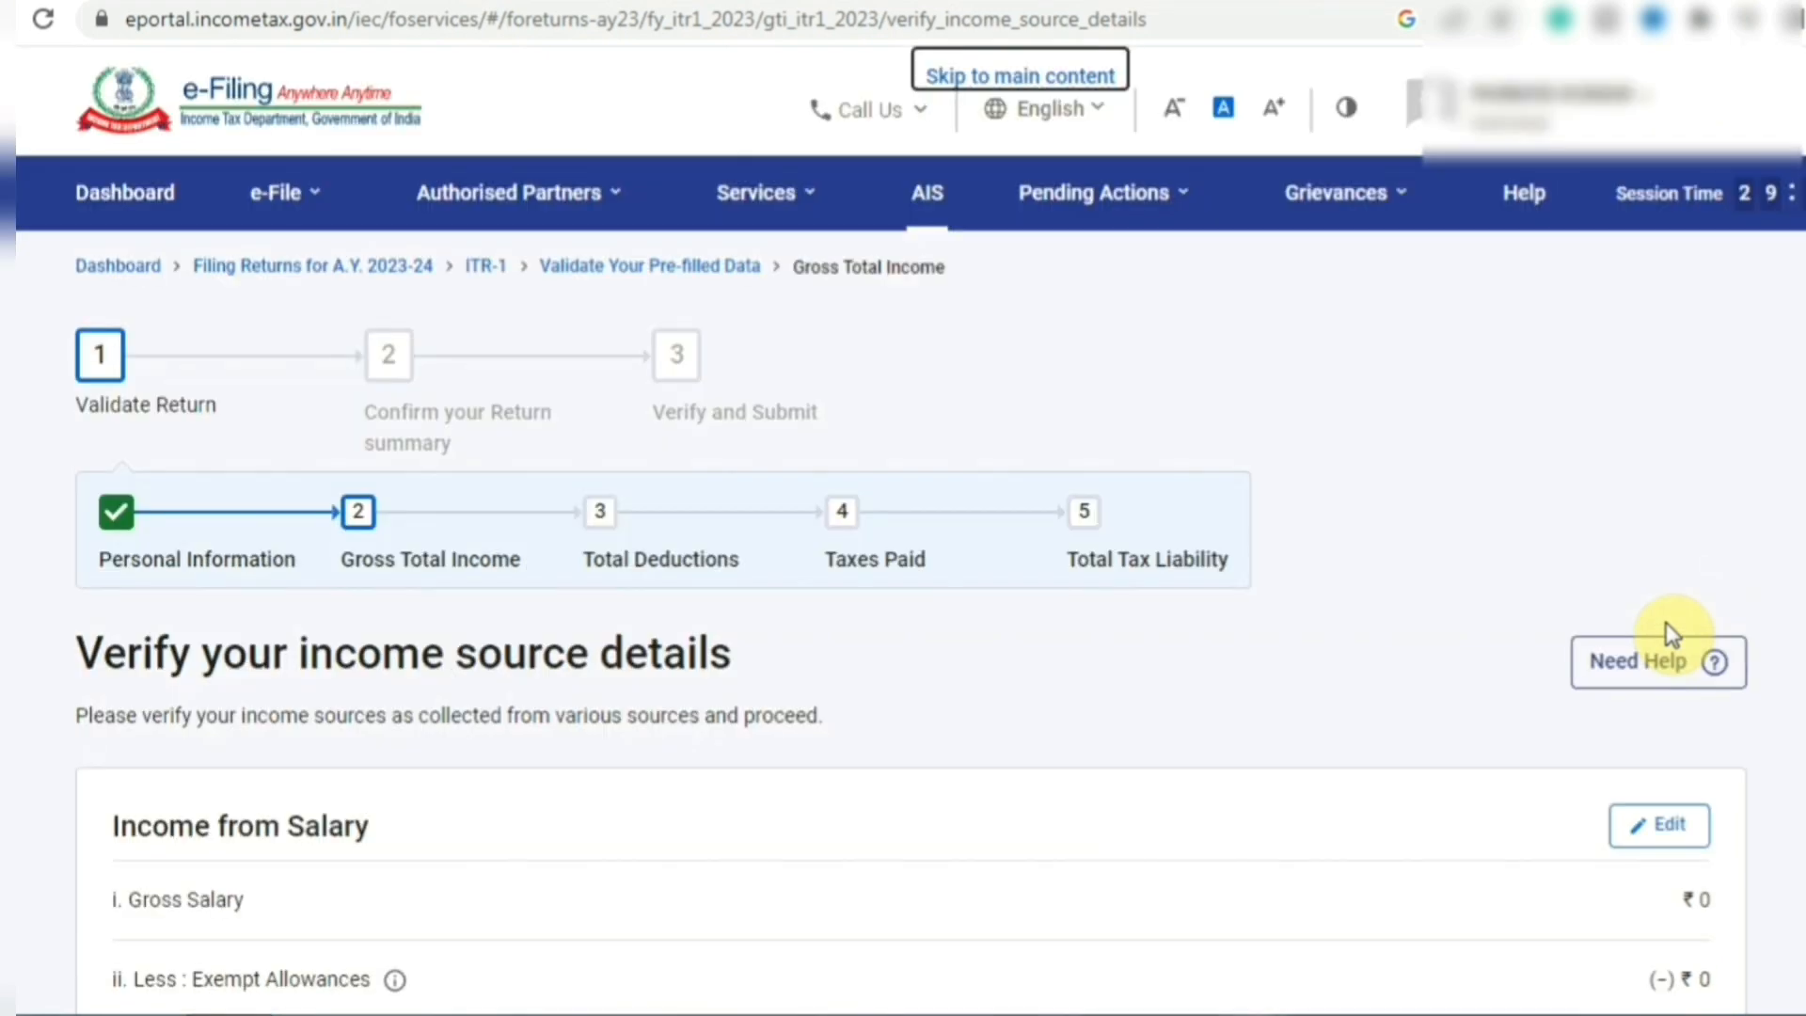
- Enter 6,40,510 as salary under section 17(1) in Income from Salary and save it
scroll(903, 621, "down", 3)
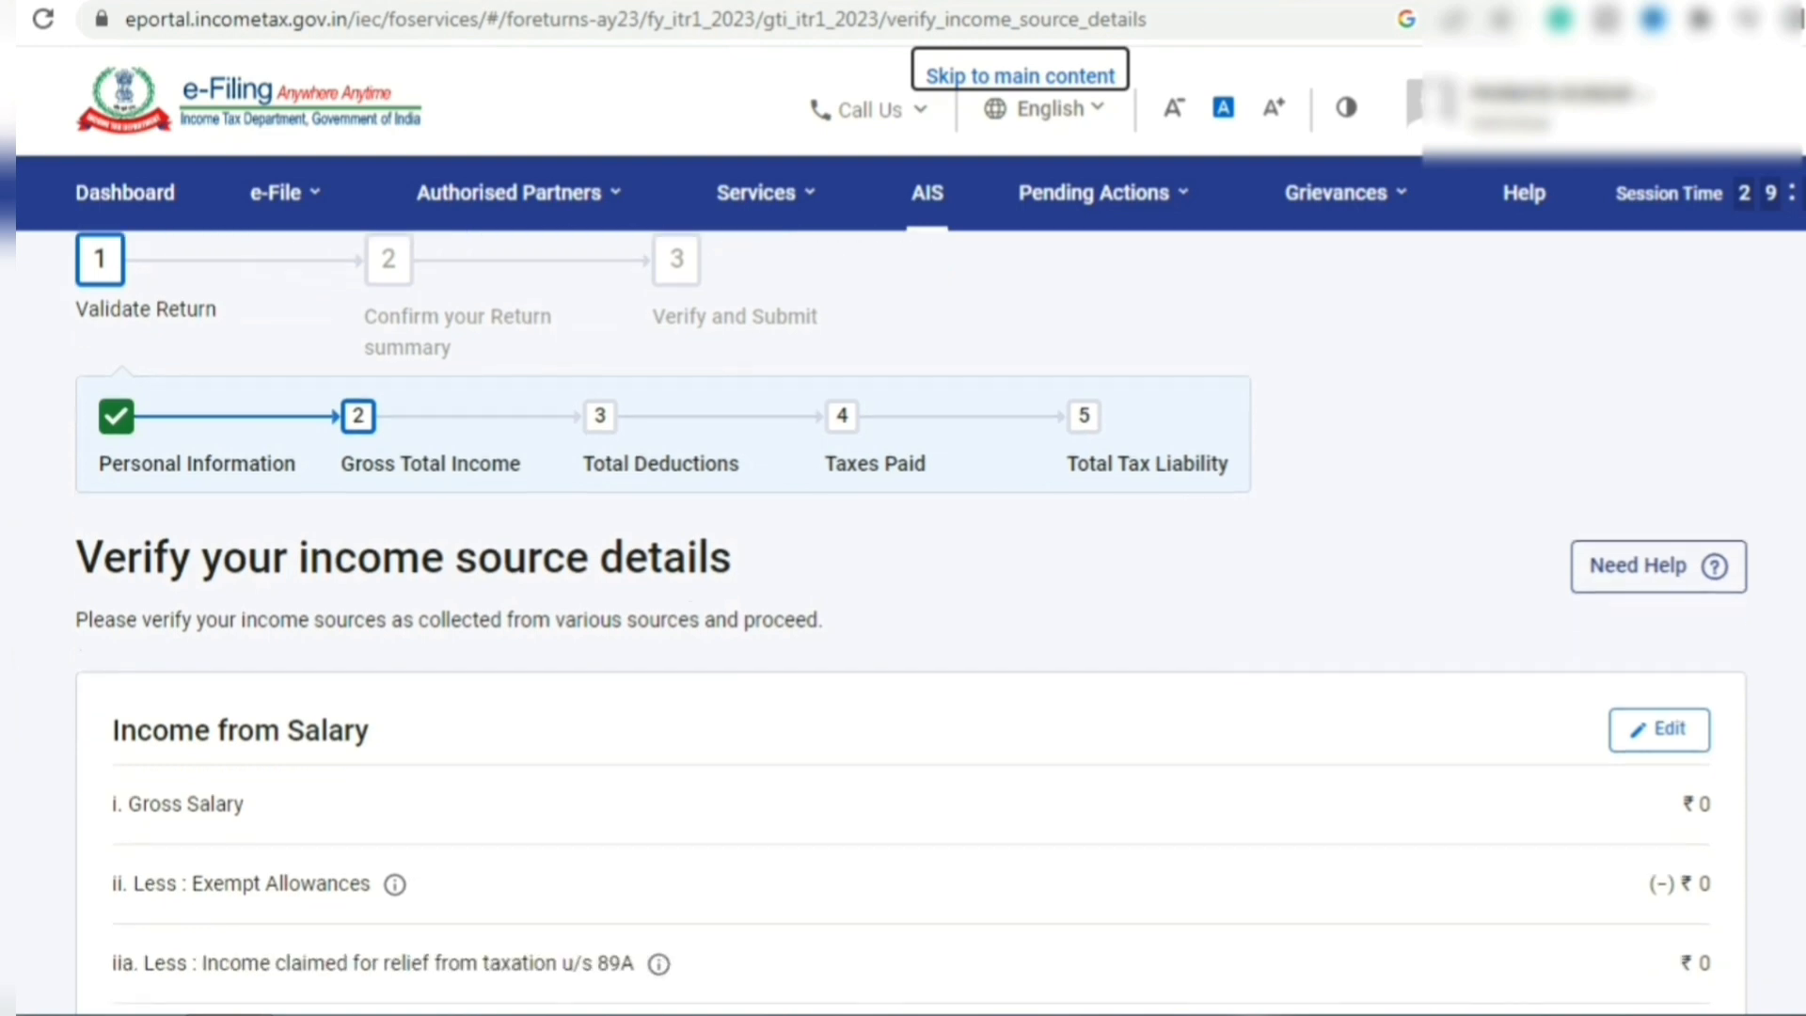
scroll(903, 577, "down", 2)
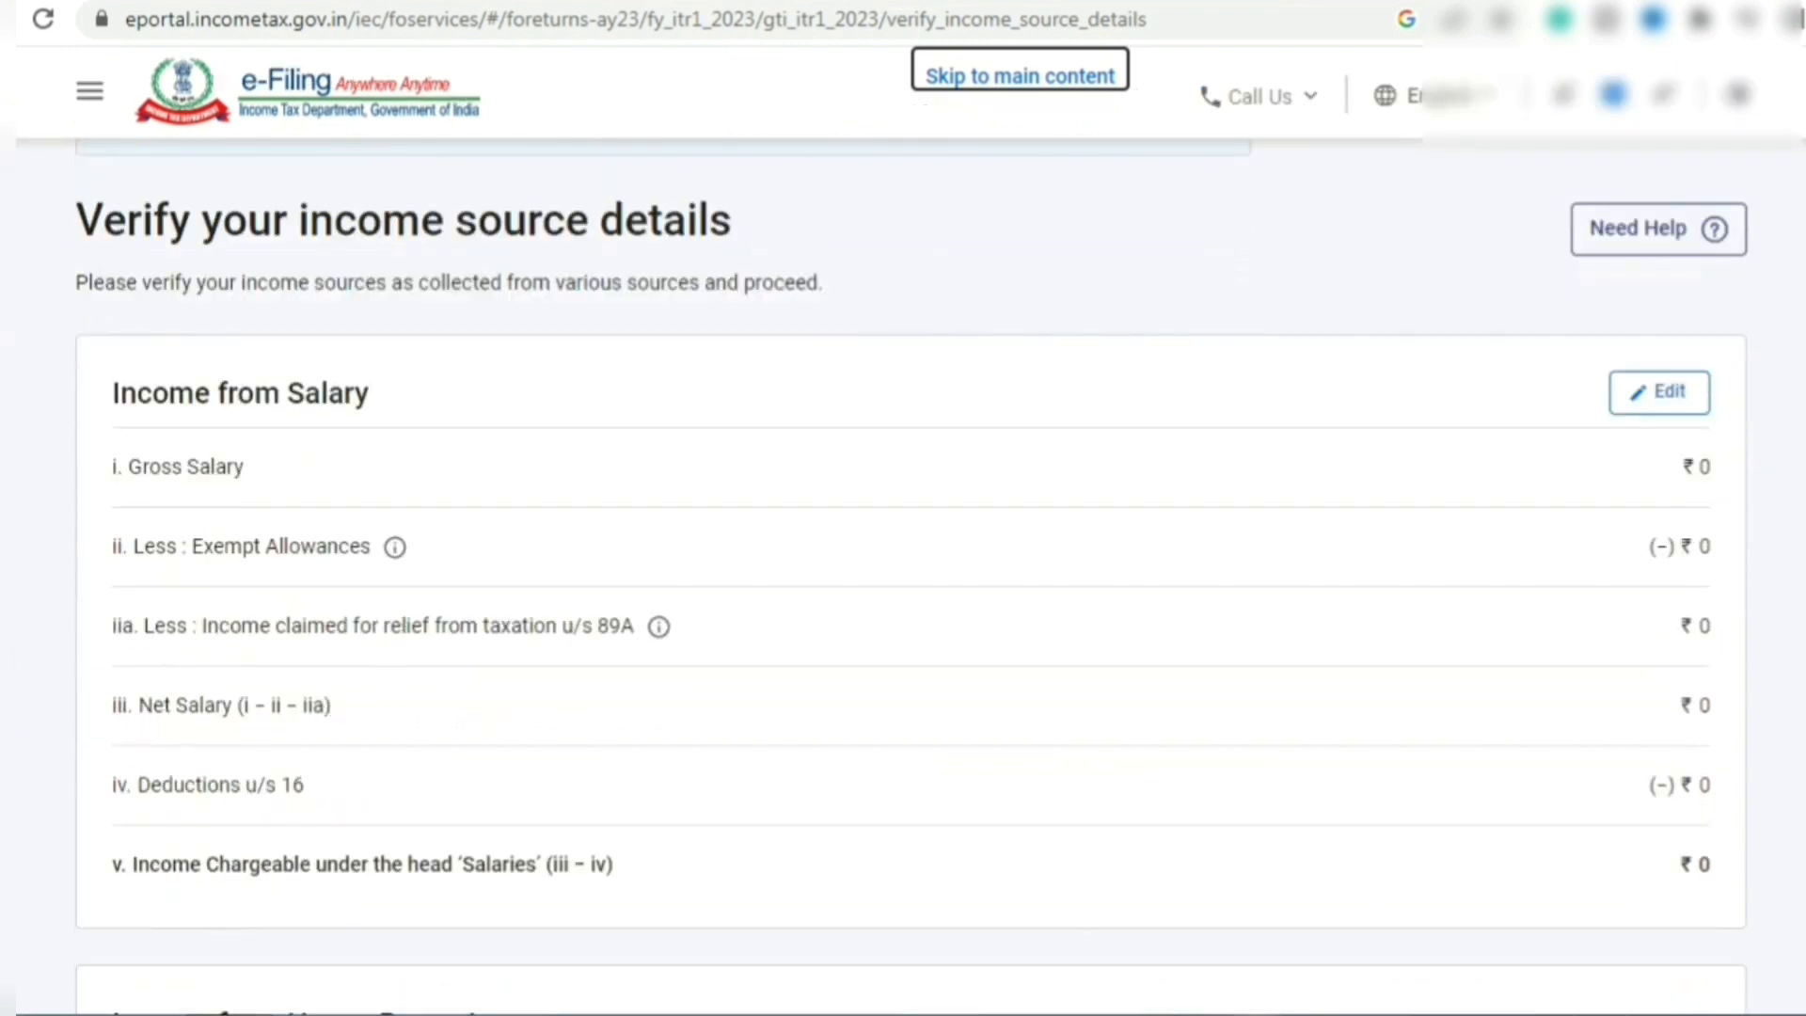
left_click(1667, 387)
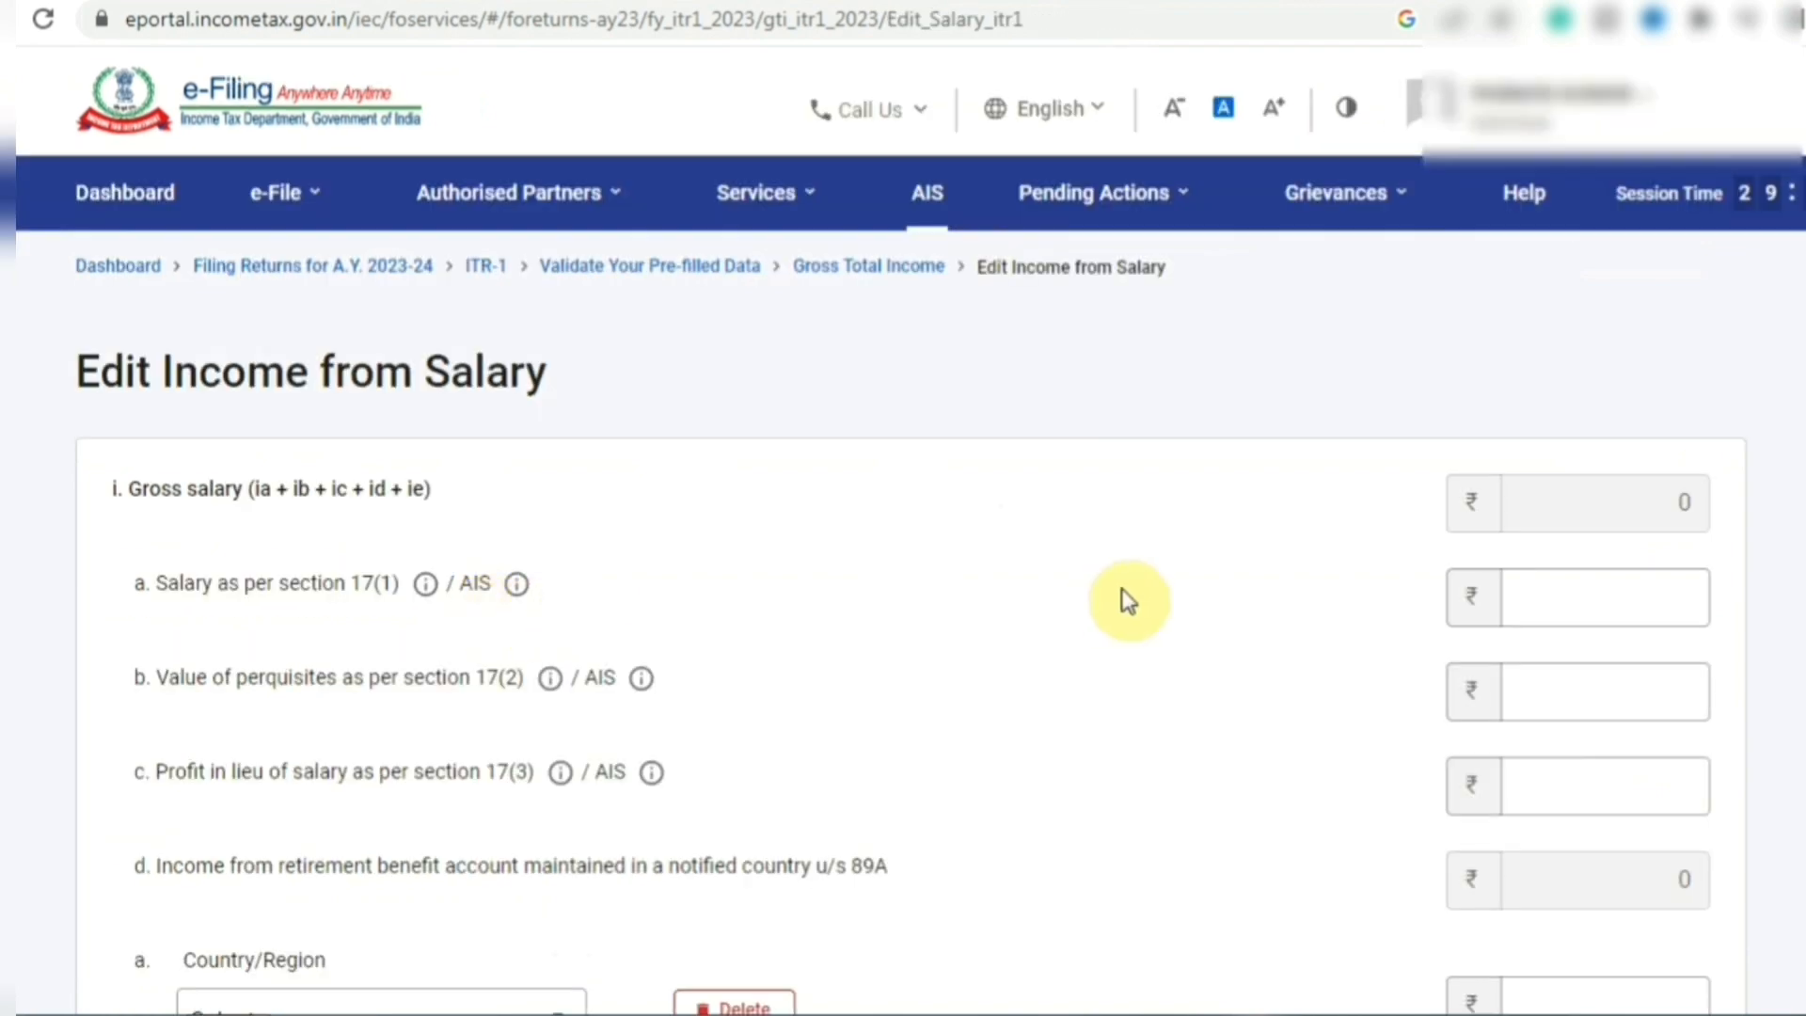
left_click(1600, 608)
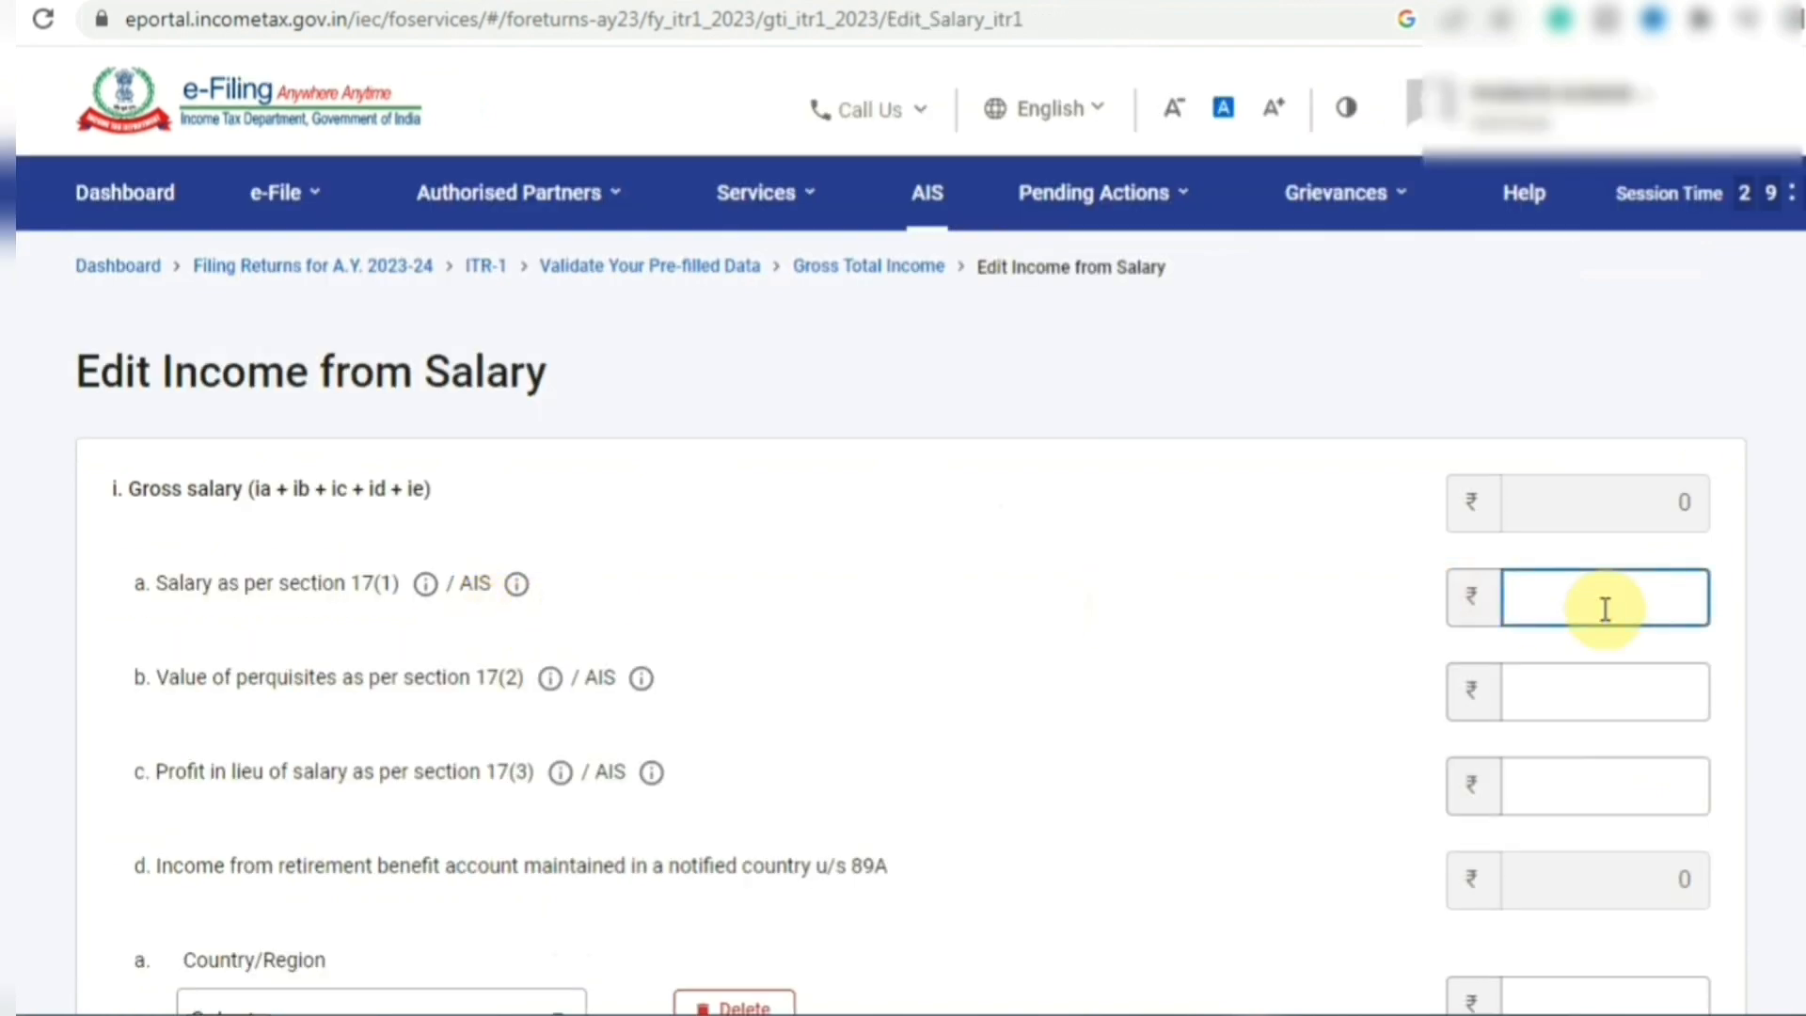
type("640510")
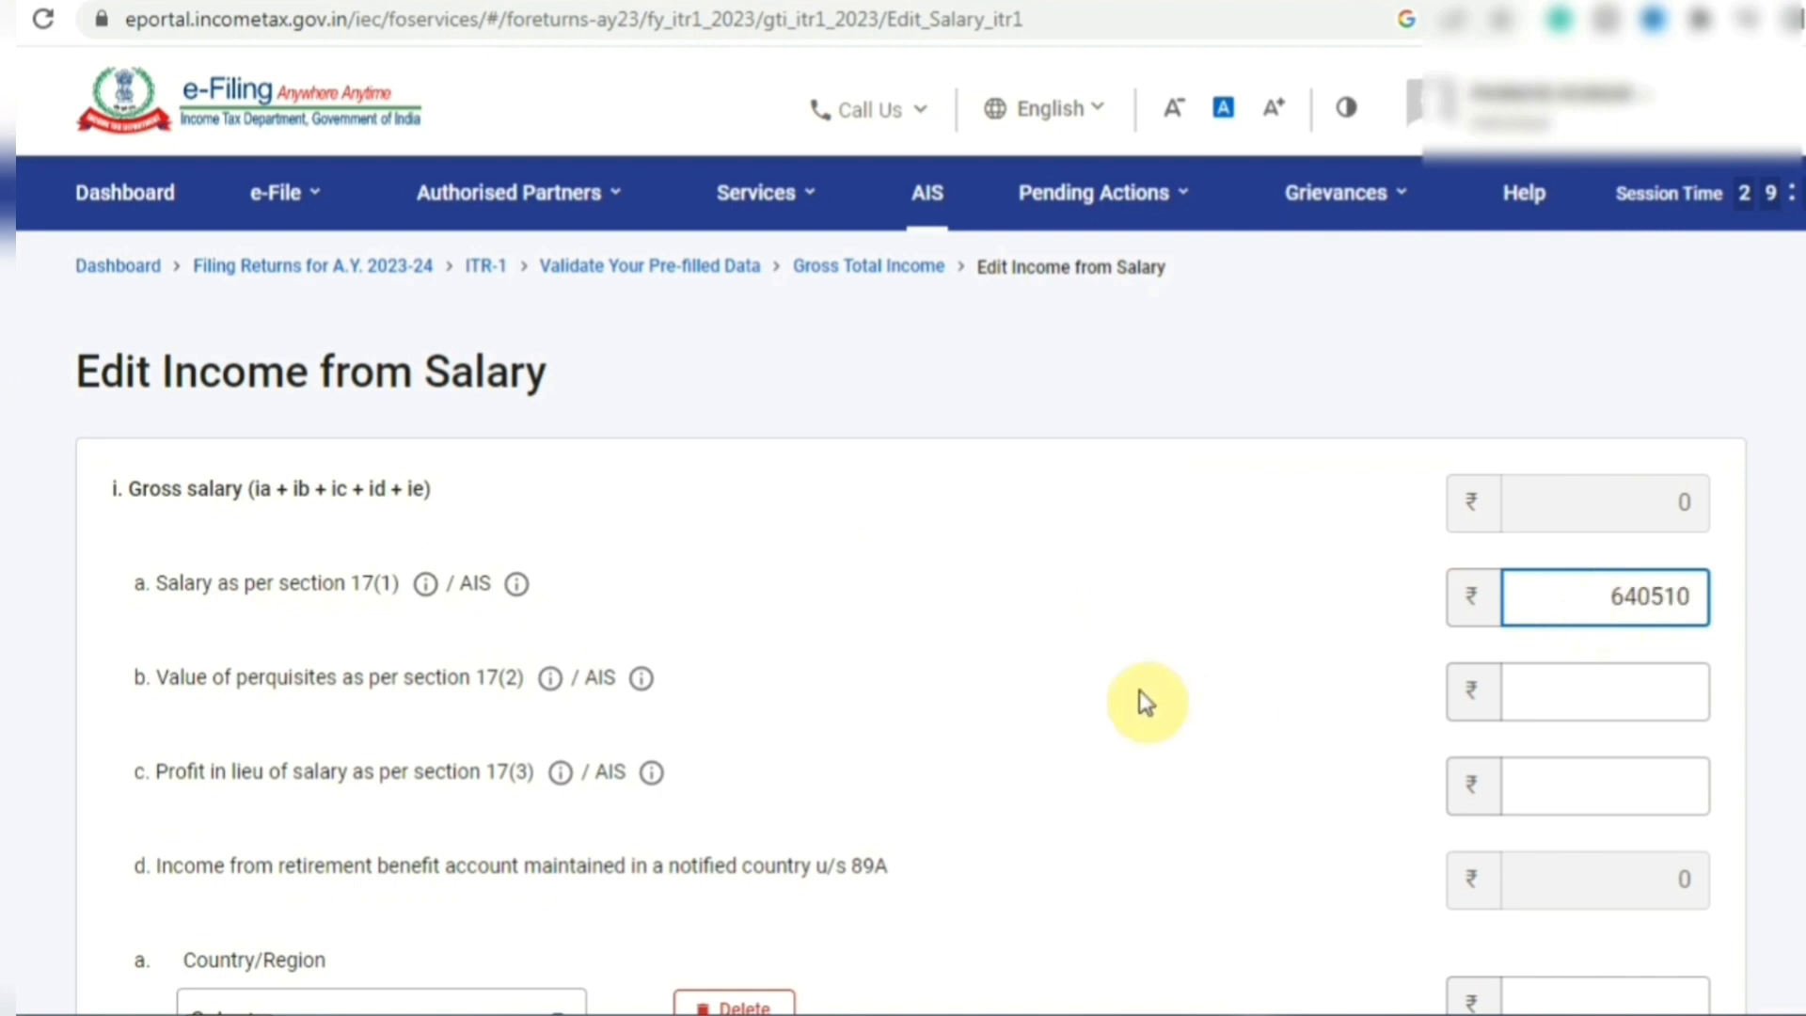
left_click(1138, 691)
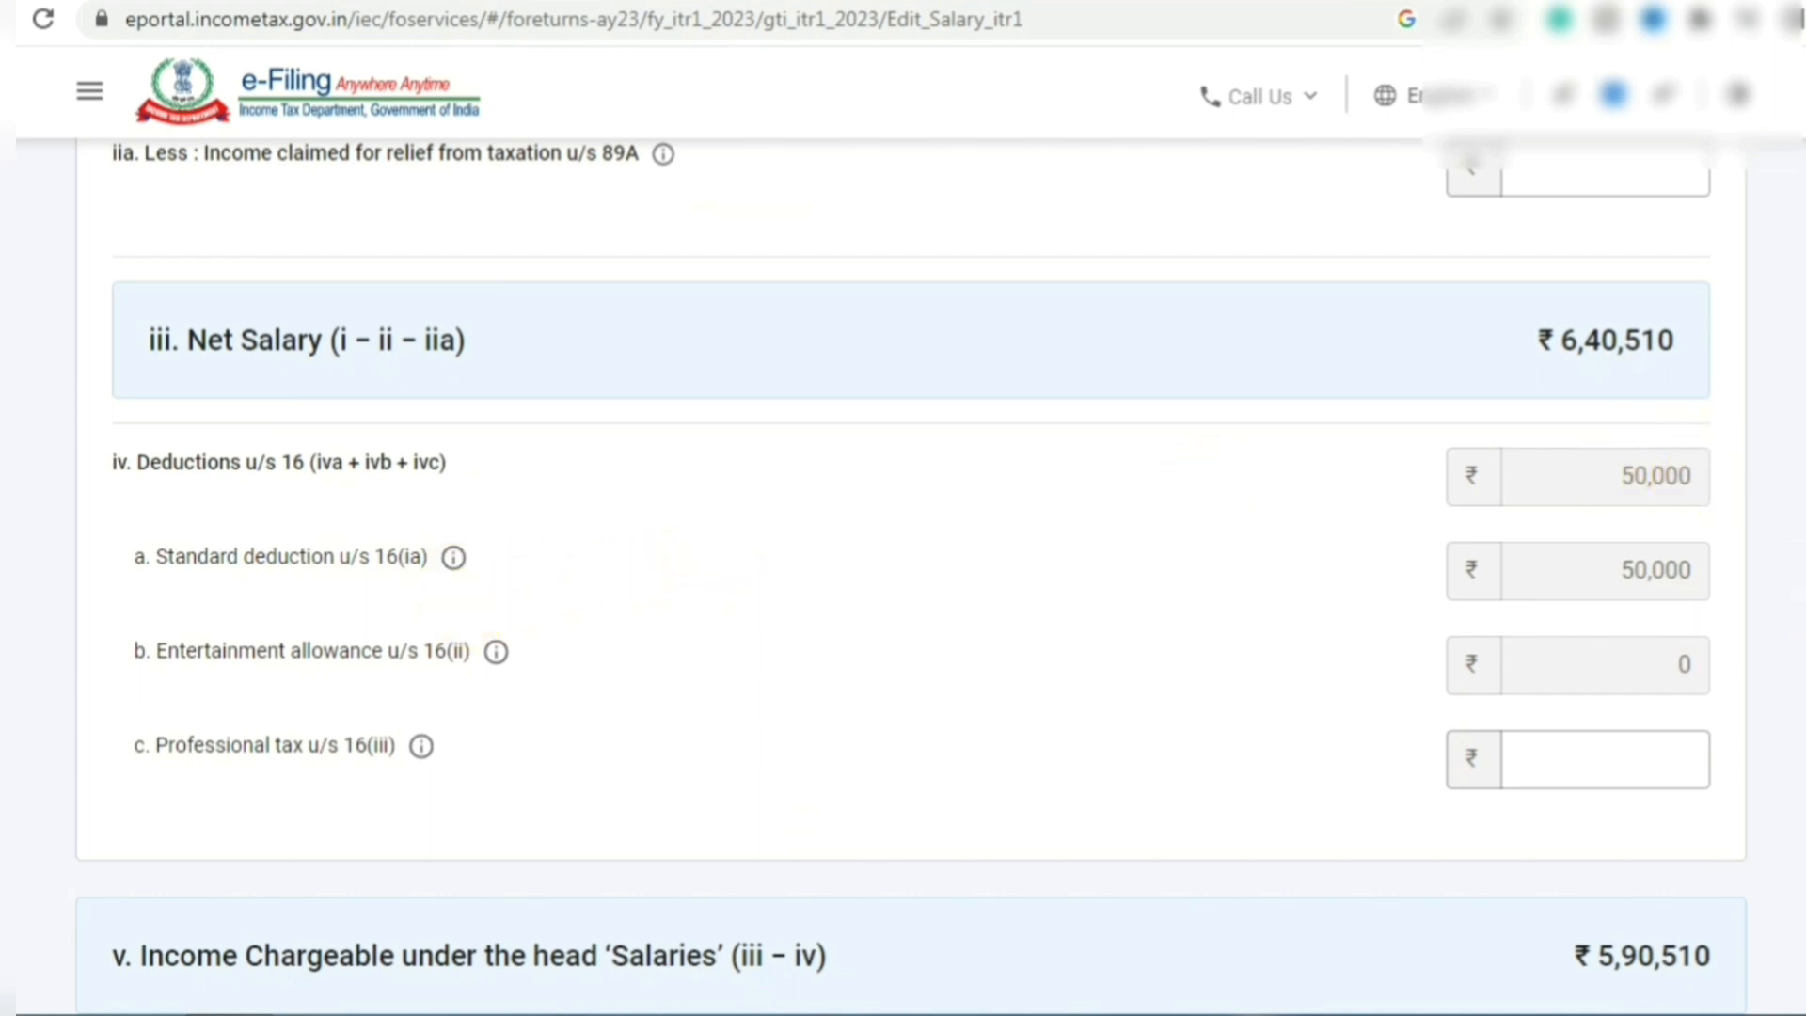
scroll(1773, 740, "down", 1)
scroll(1773, 740, "down", 2)
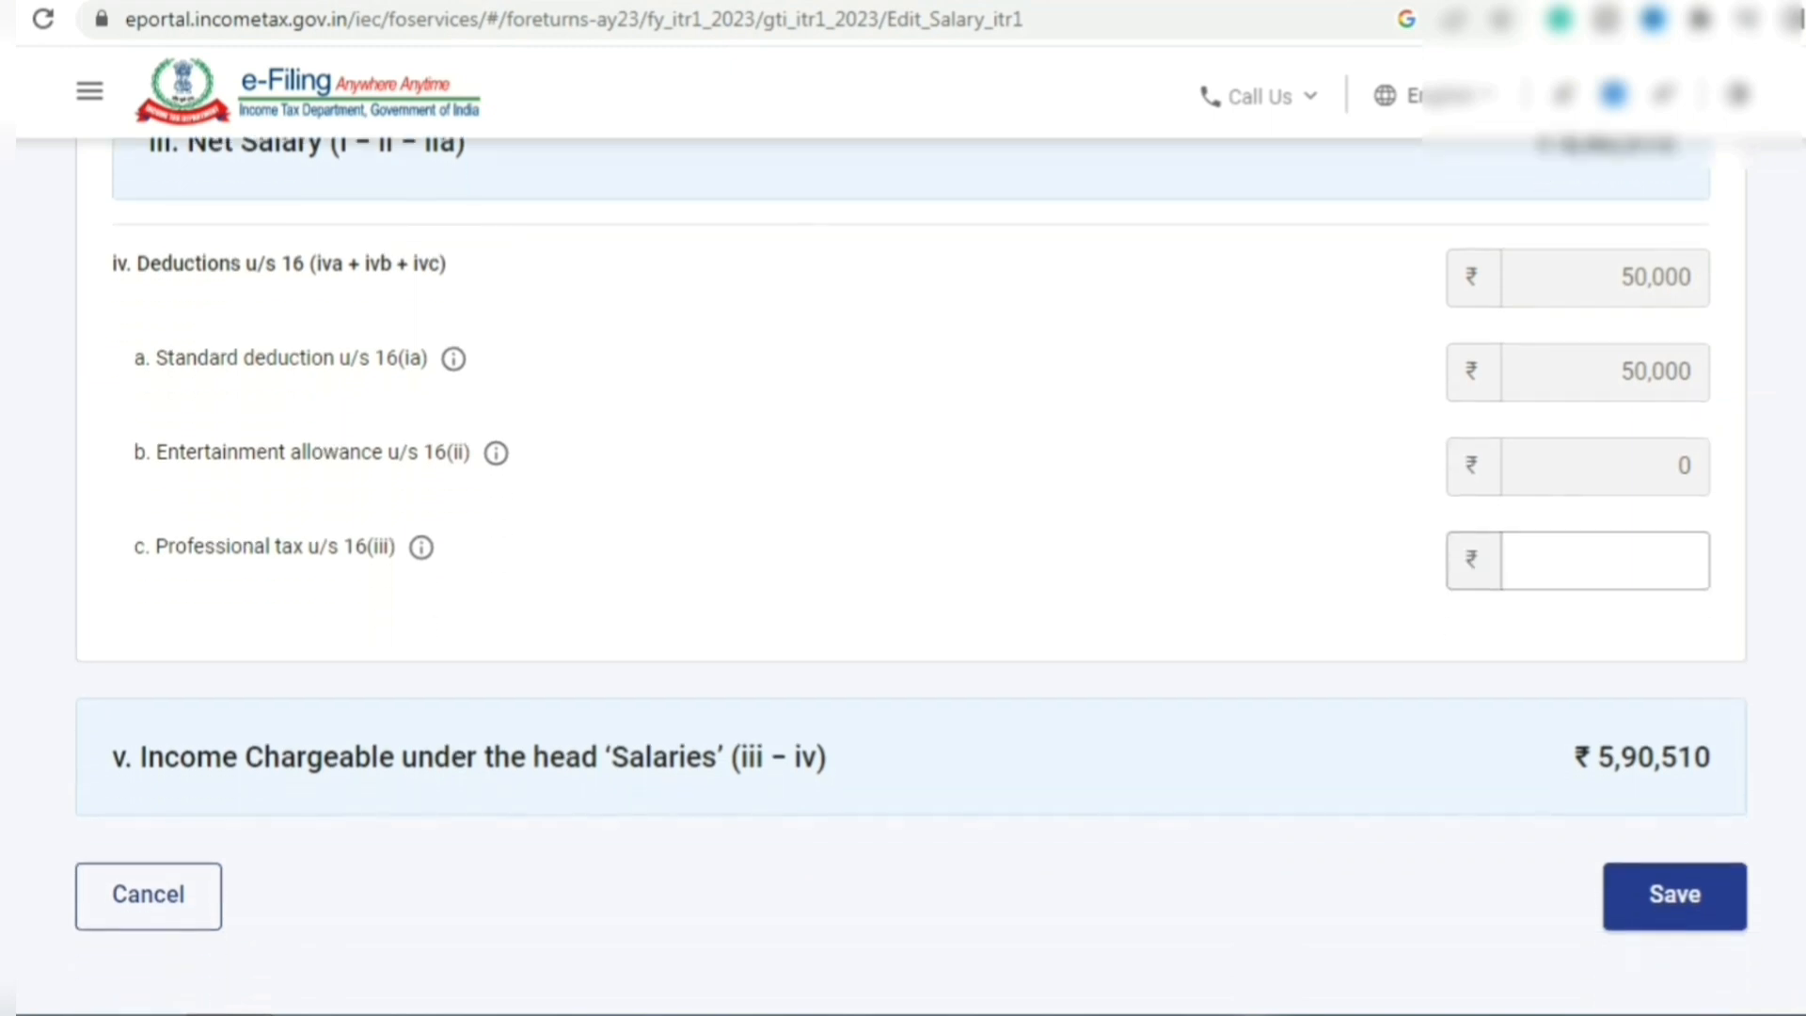
left_click(1661, 884)
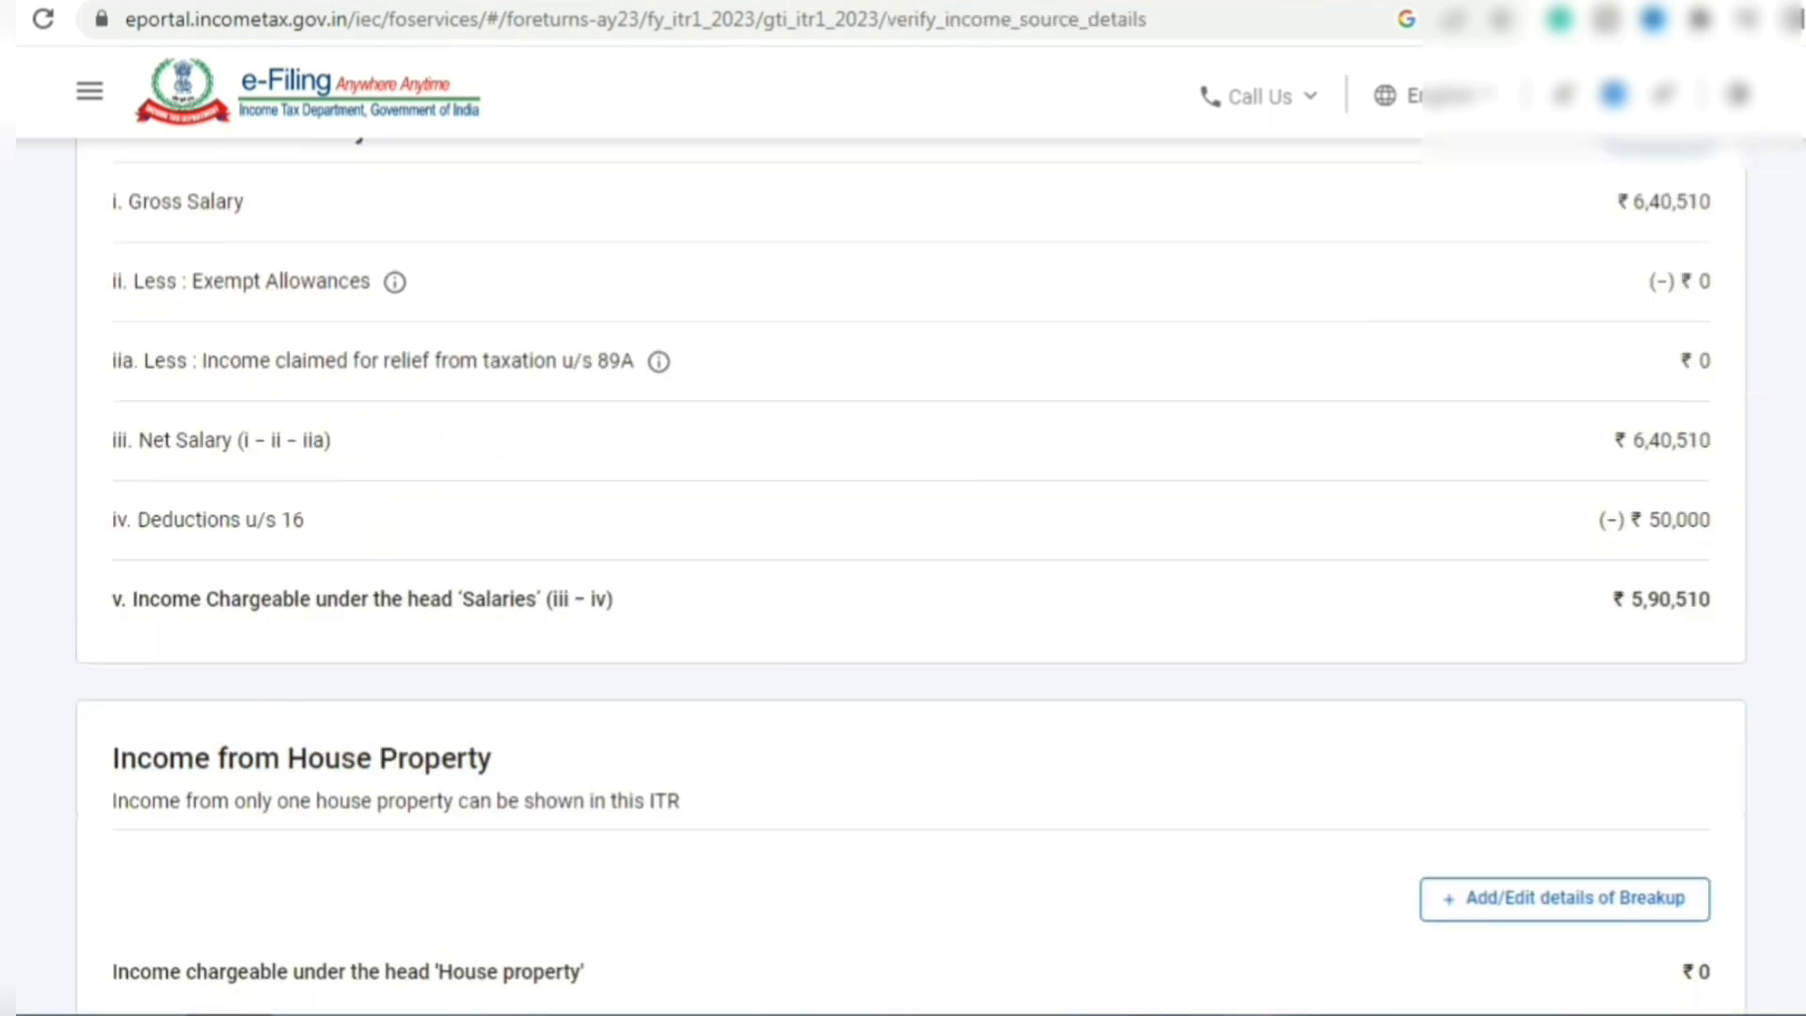
- Include ₹120 savings bank interest under other sources and confirm gross total income of ₹5,90,630
scroll(911, 574, "down", 2)
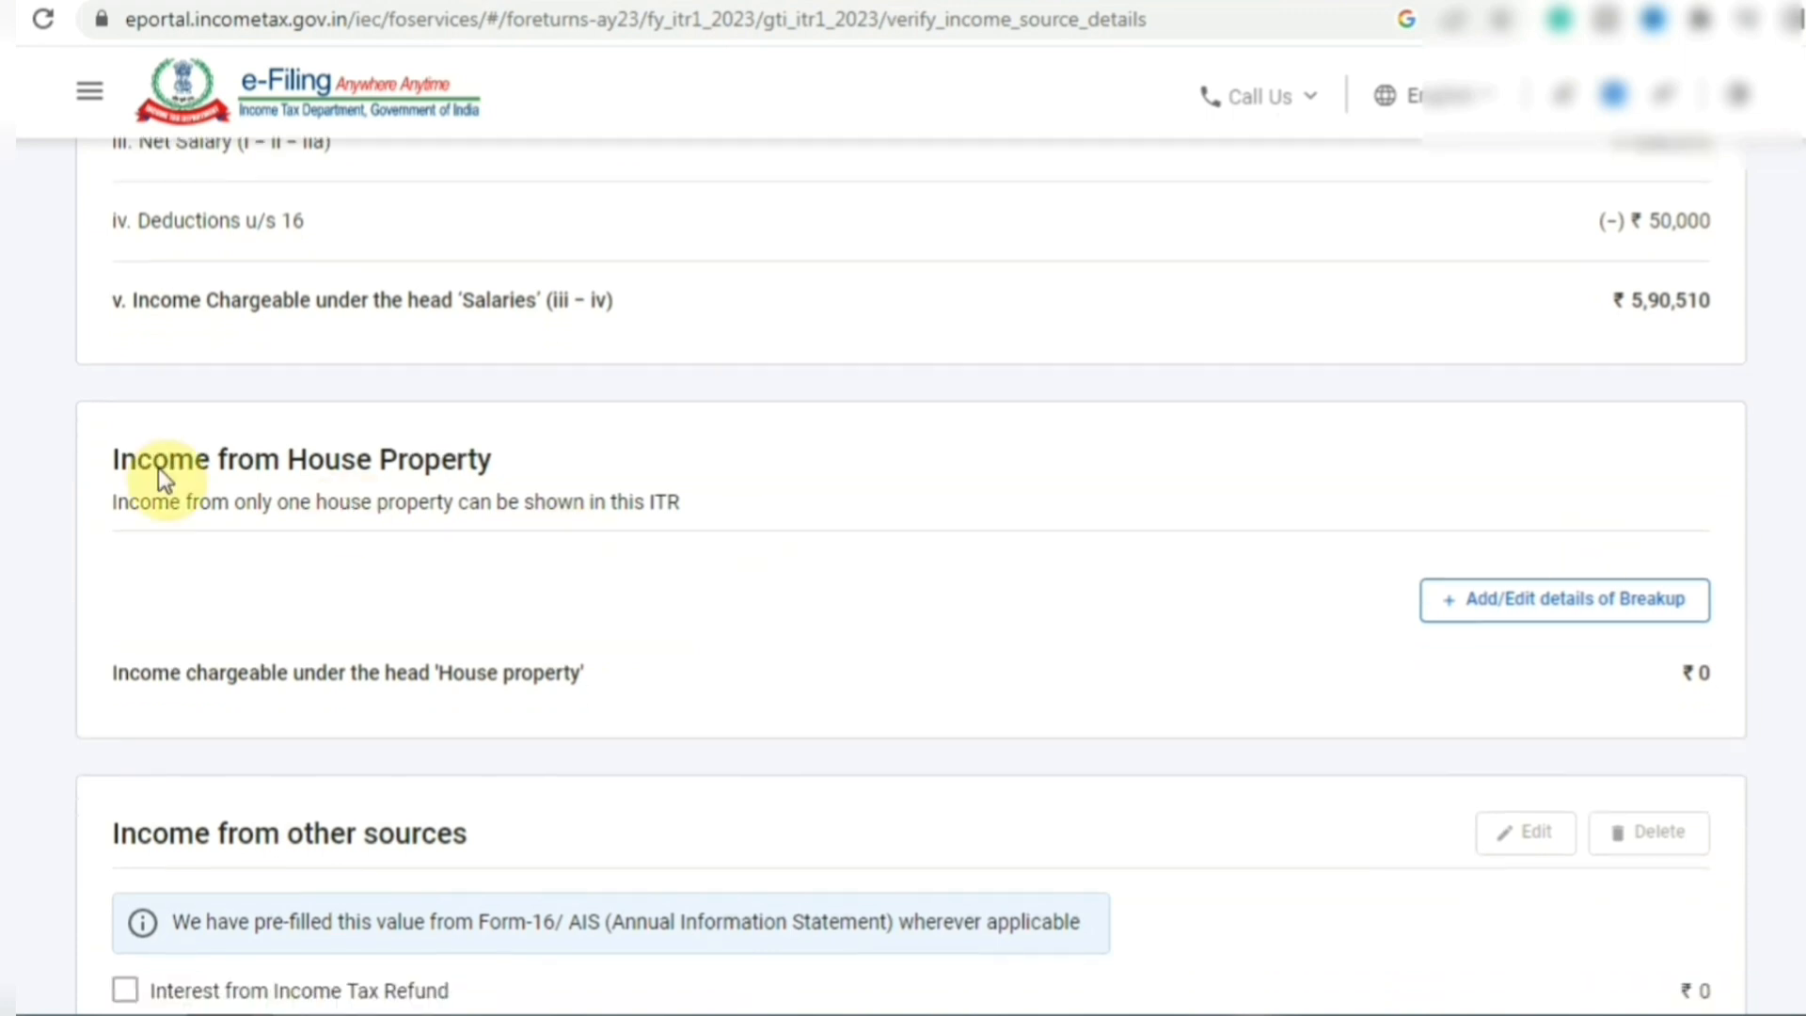
left_click_drag(191, 461, 496, 471)
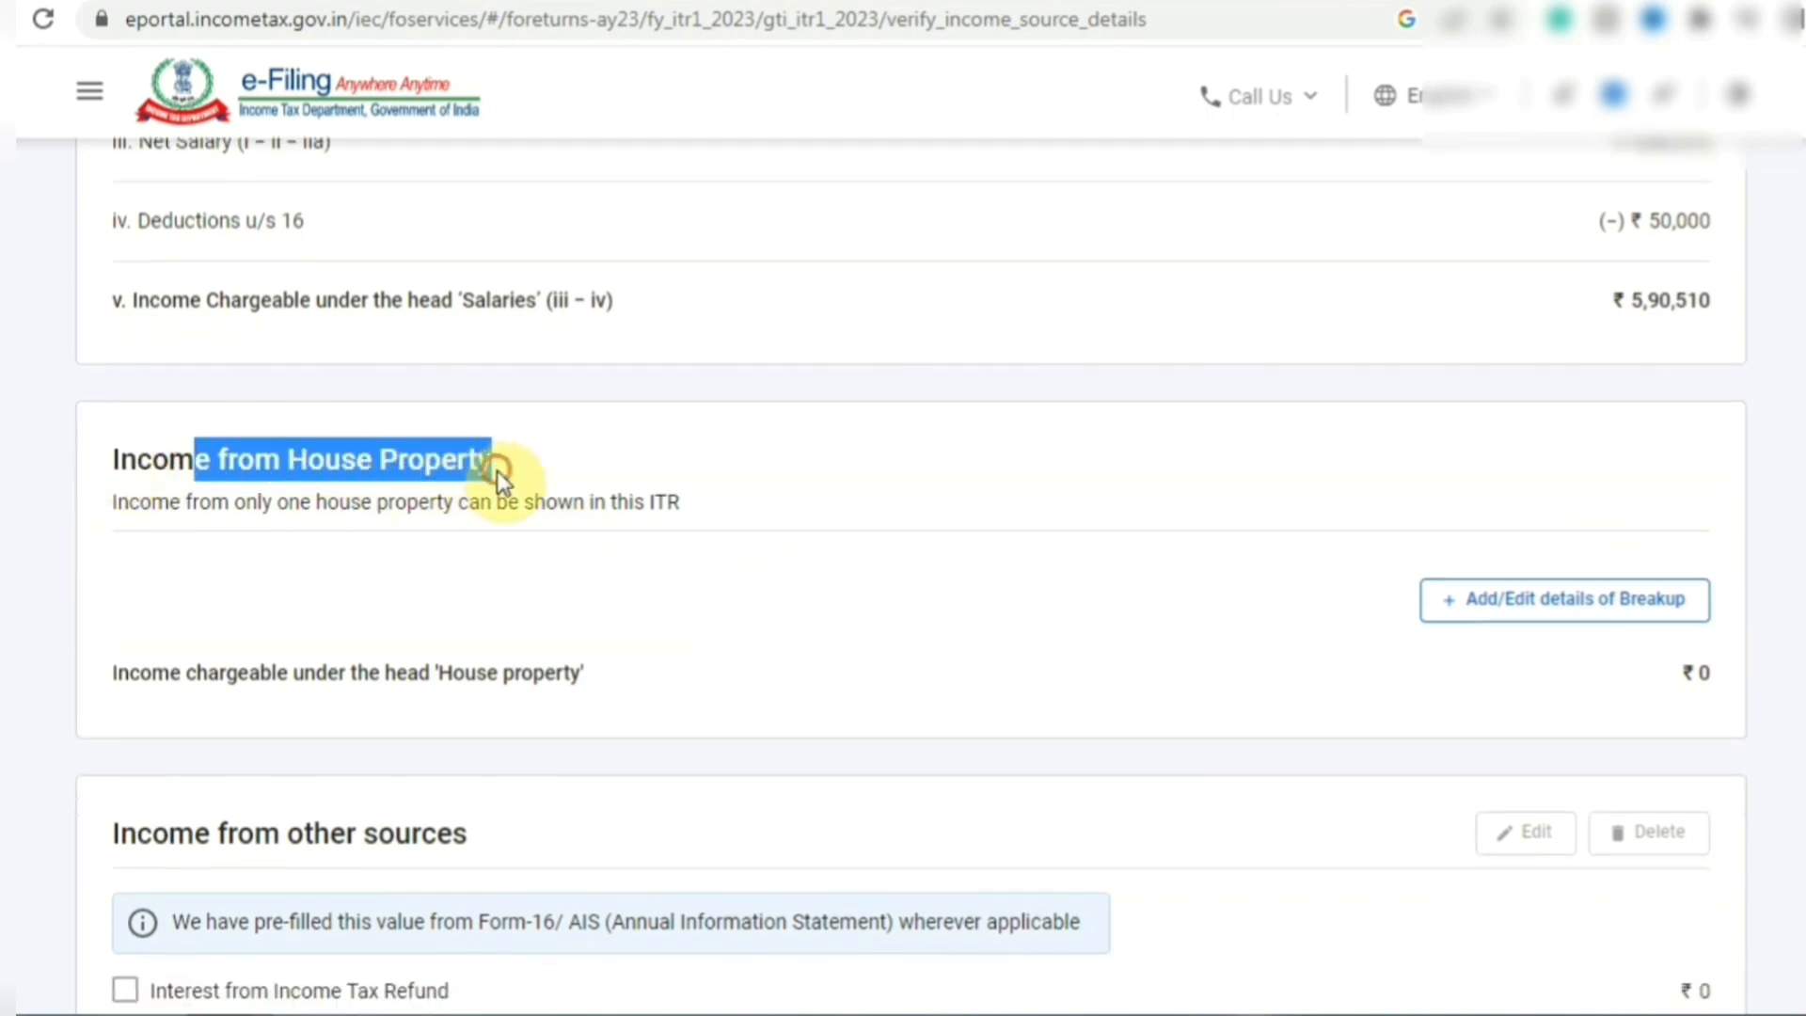
left_click(497, 470)
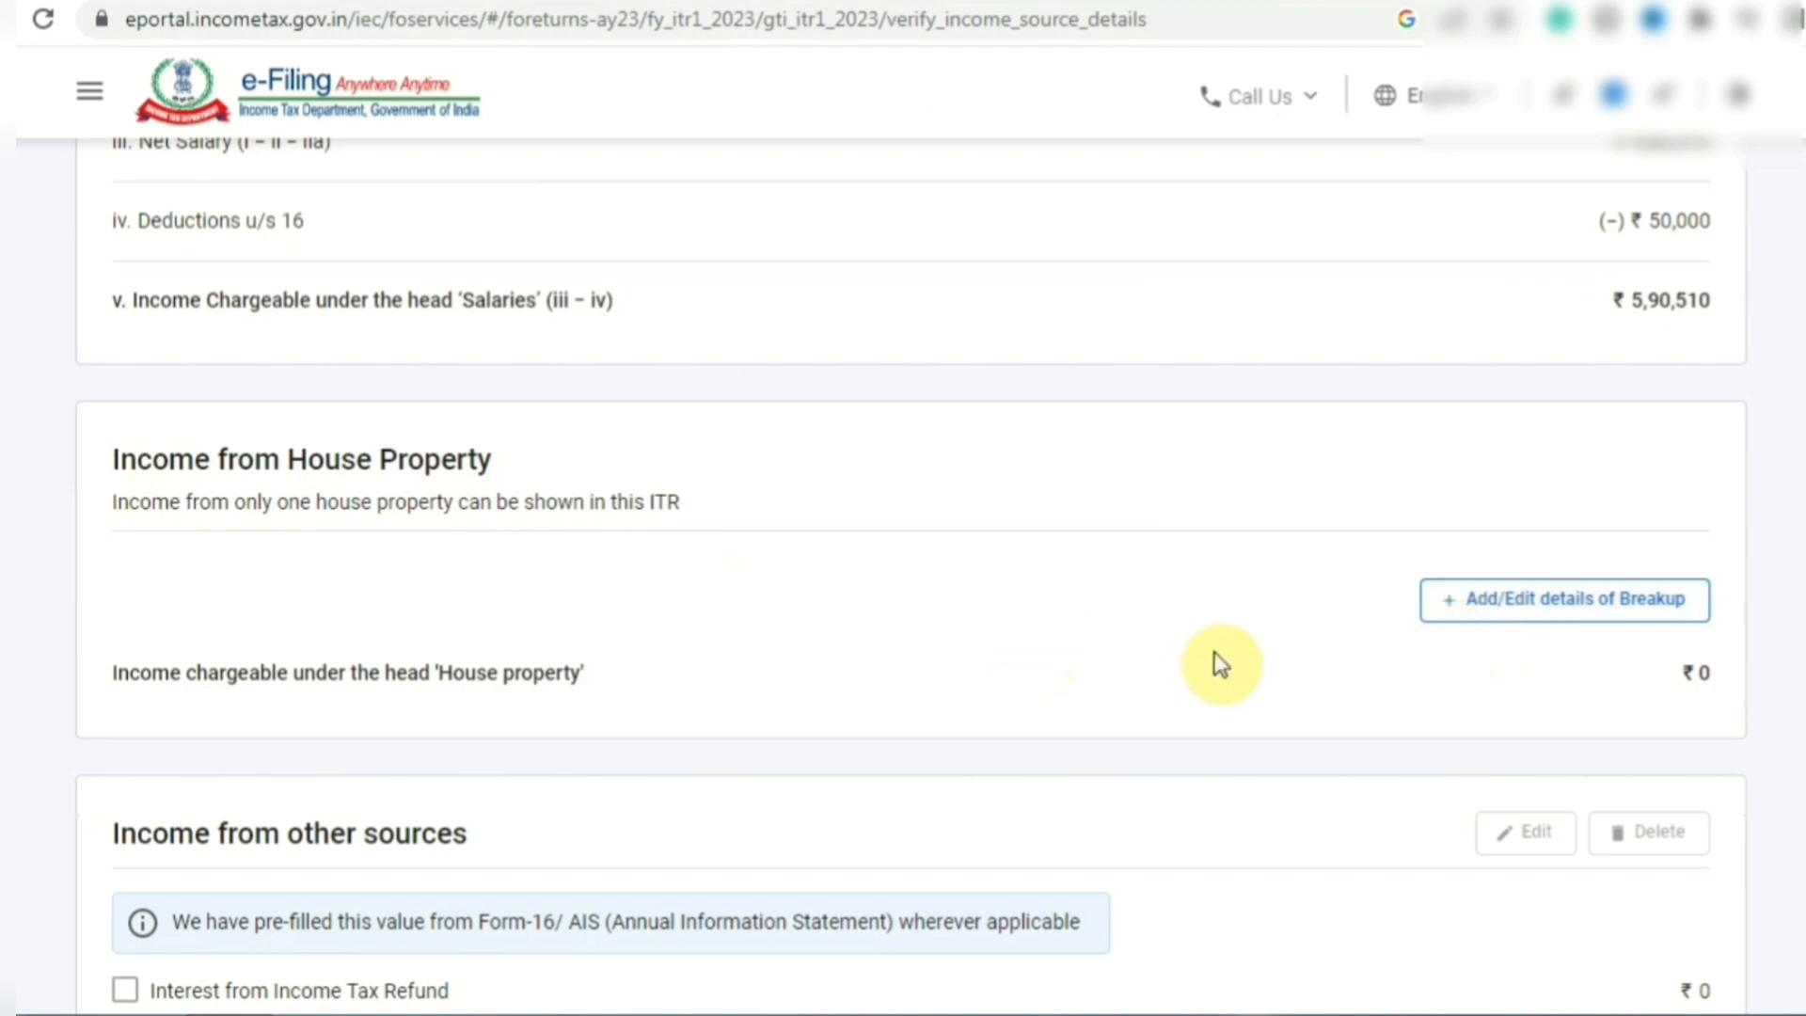
scroll(1214, 661, "down", 5)
left_click(130, 590)
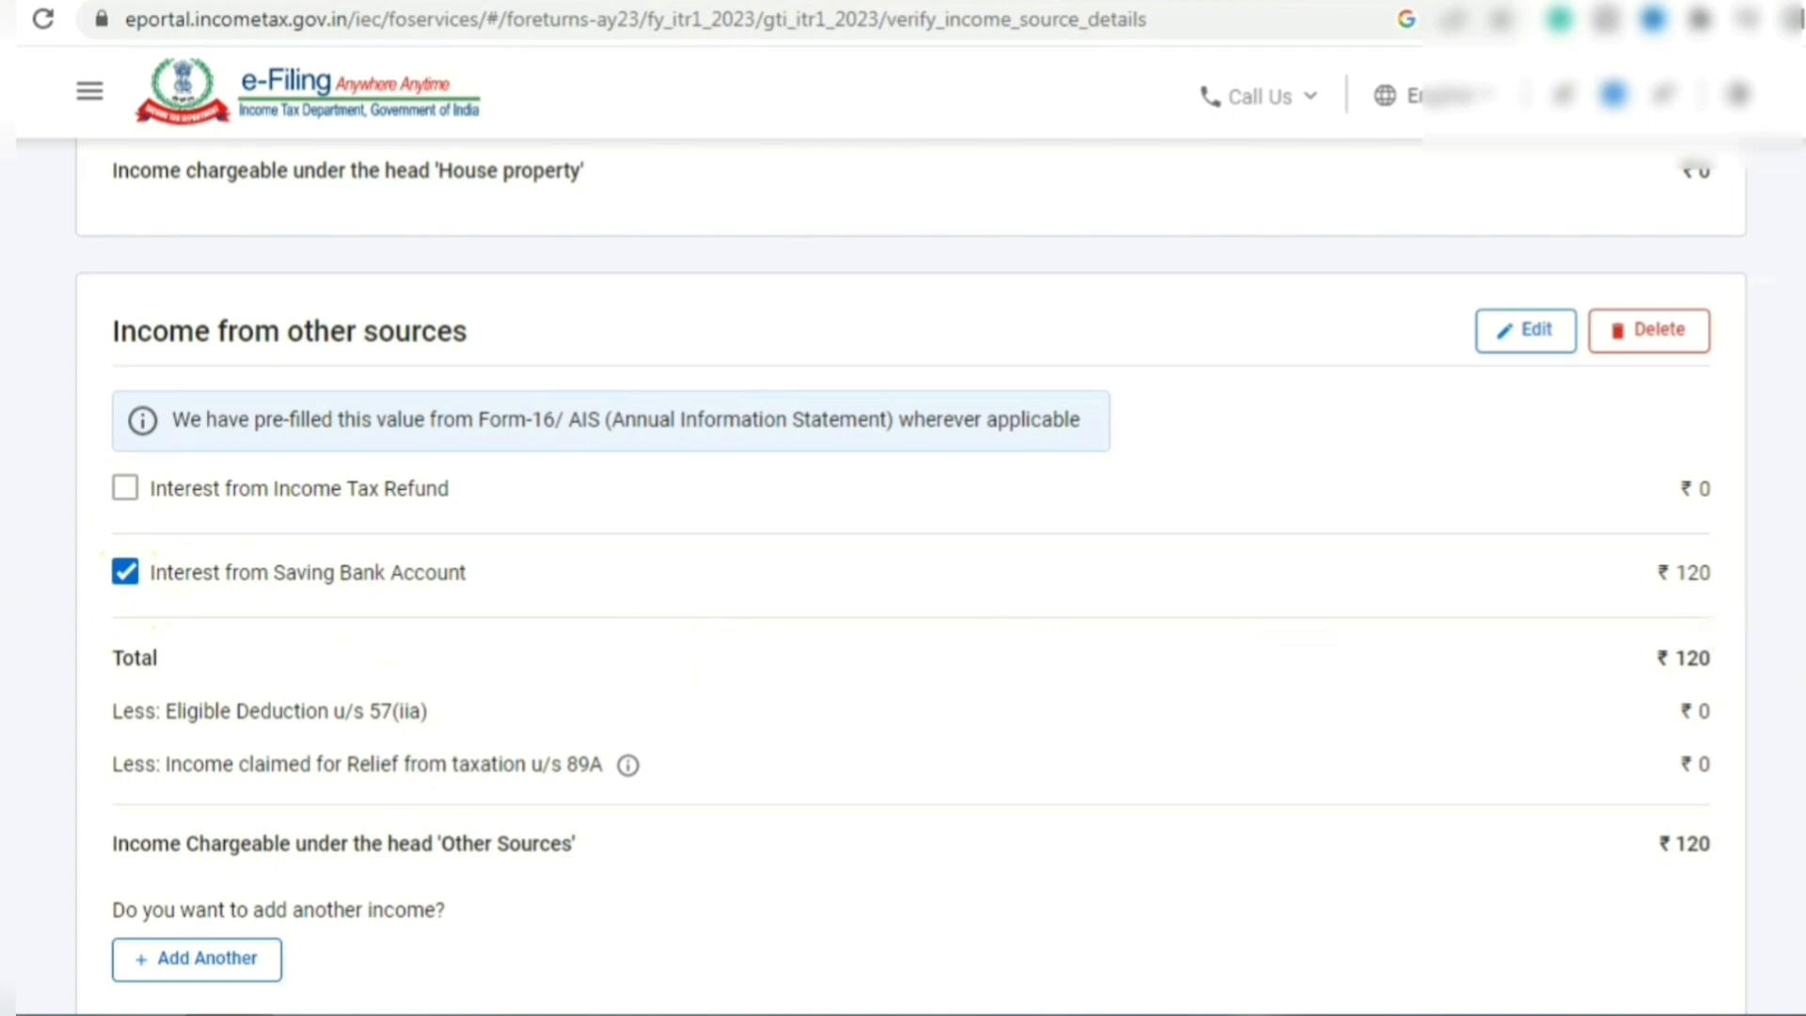
scroll(903, 574, "down", 7)
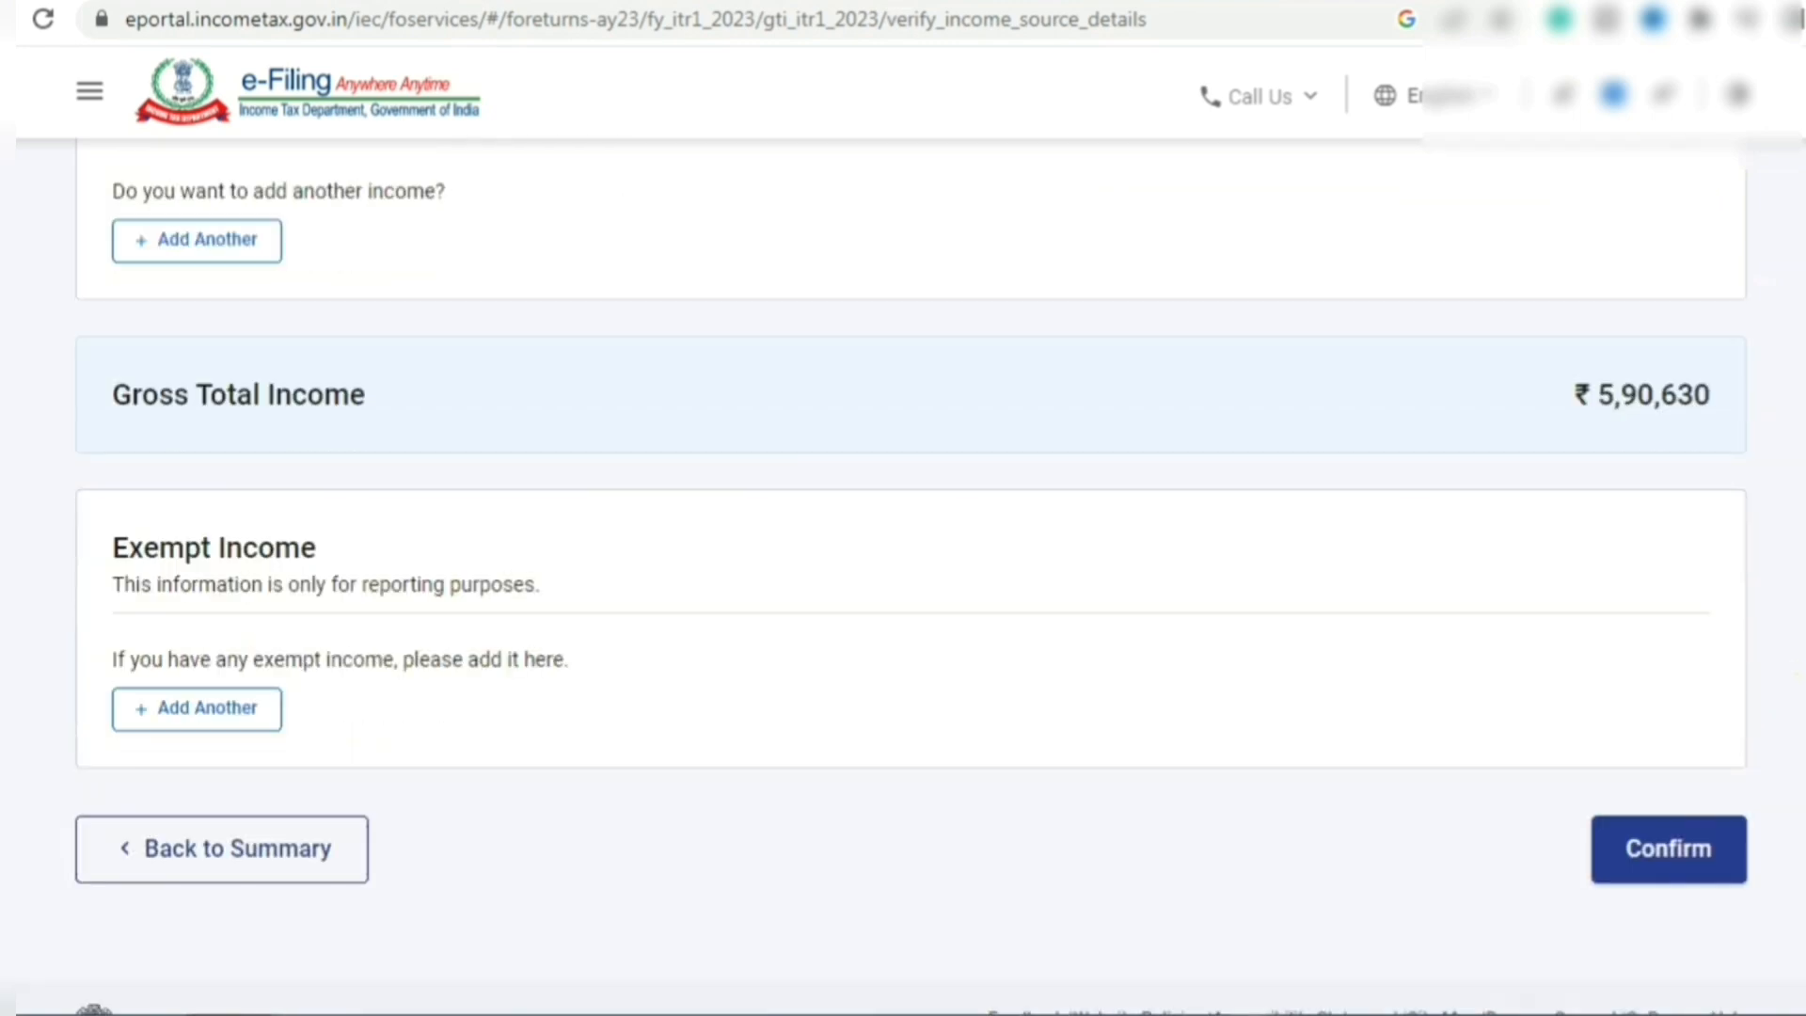
scroll(903, 574, "down", 1)
scroll(903, 574, "down", 1)
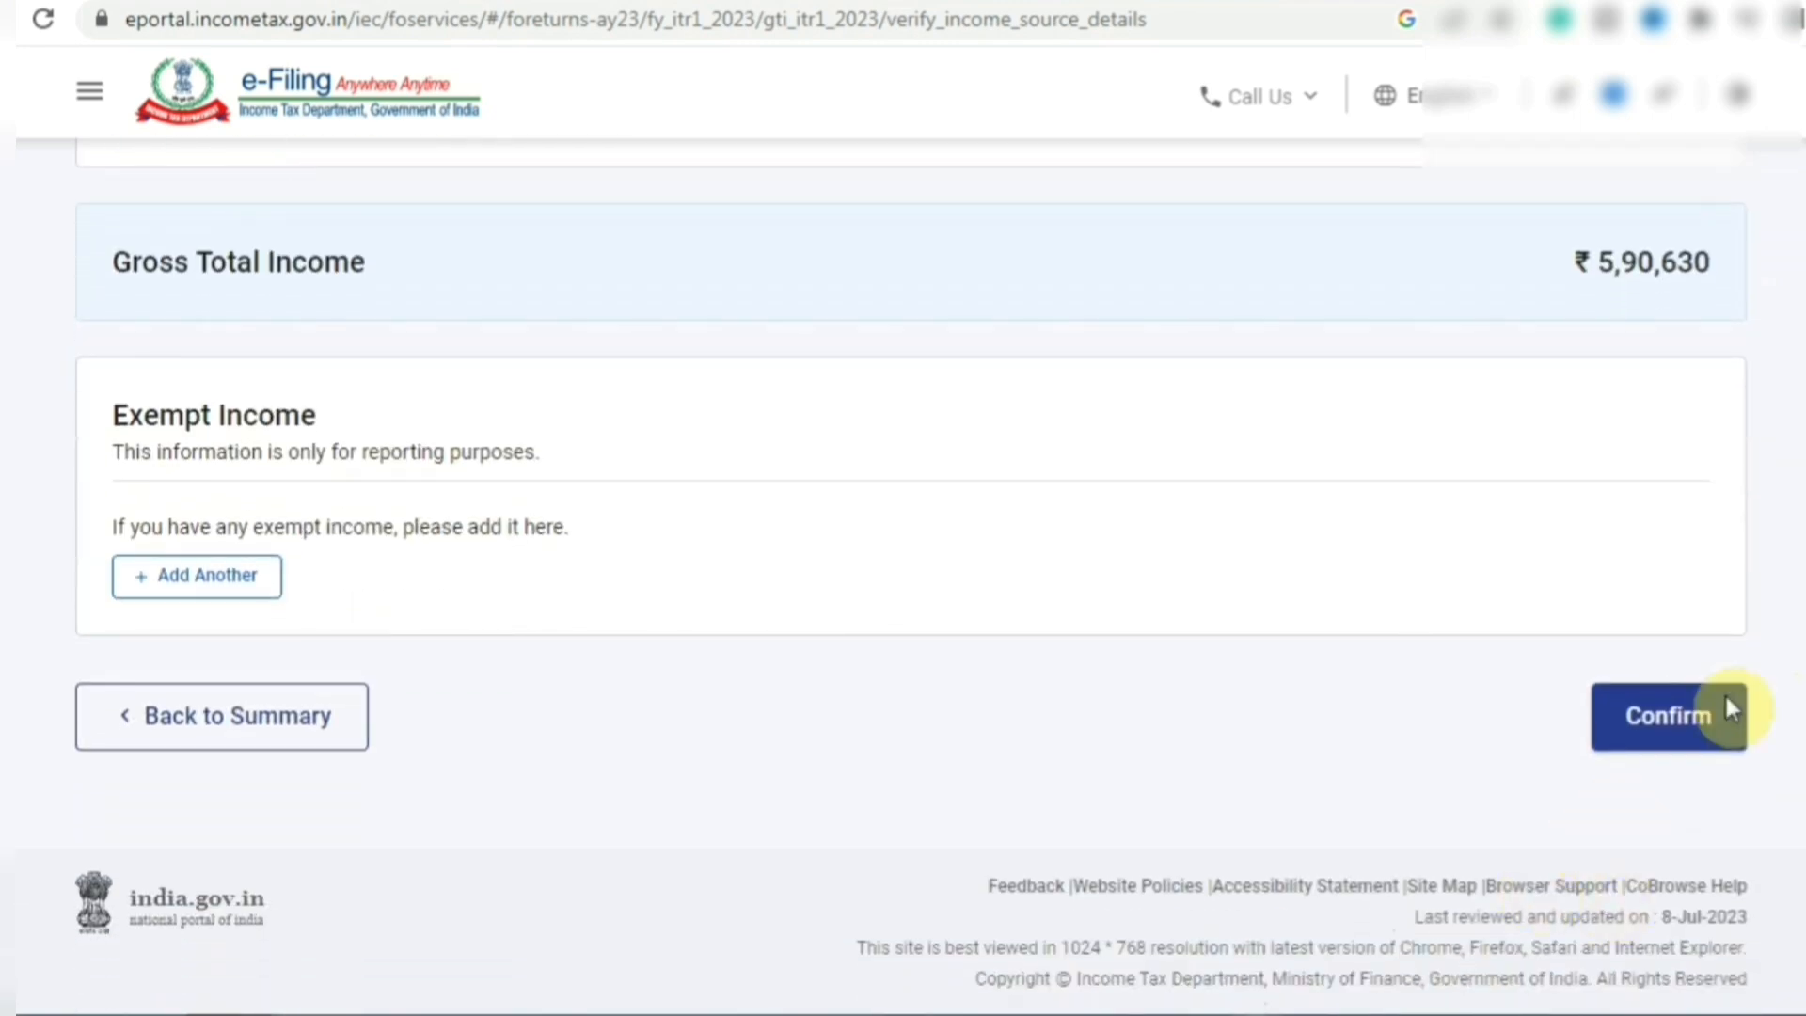
left_click(1707, 723)
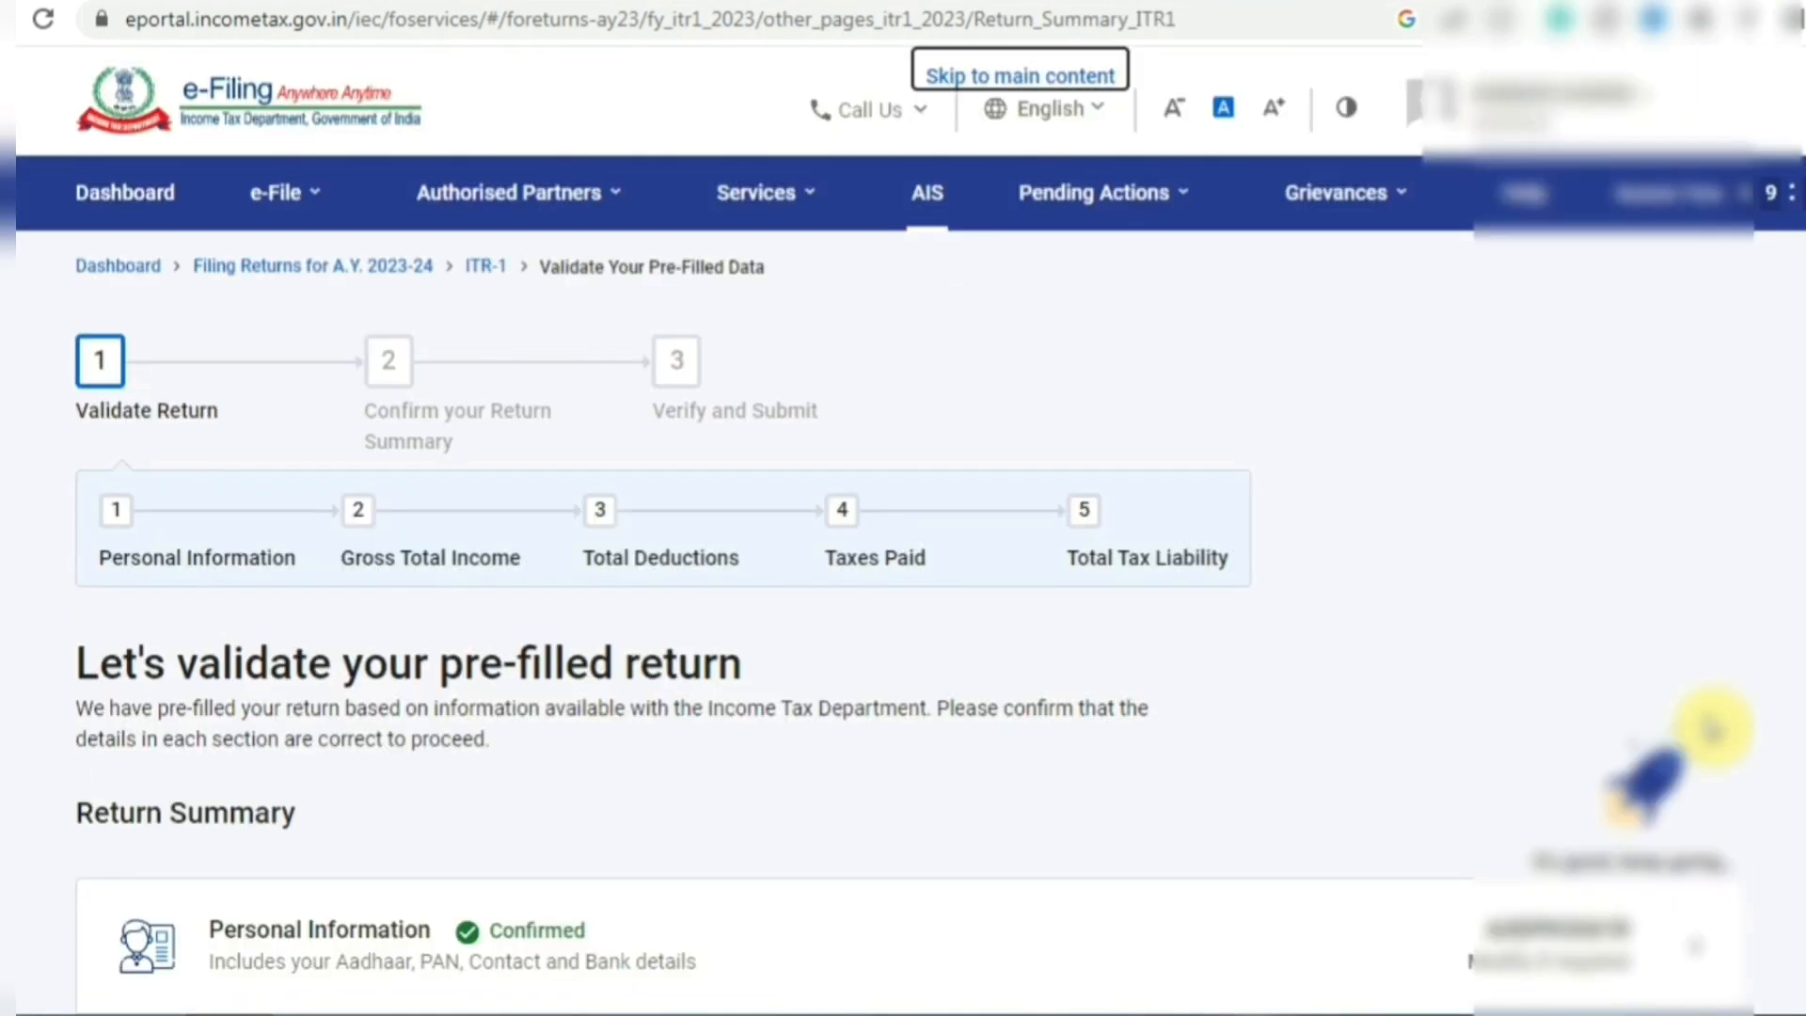
- Open the Total Deductions row from the ITR-1 Return Summary
scroll(1712, 729, "down", 7)
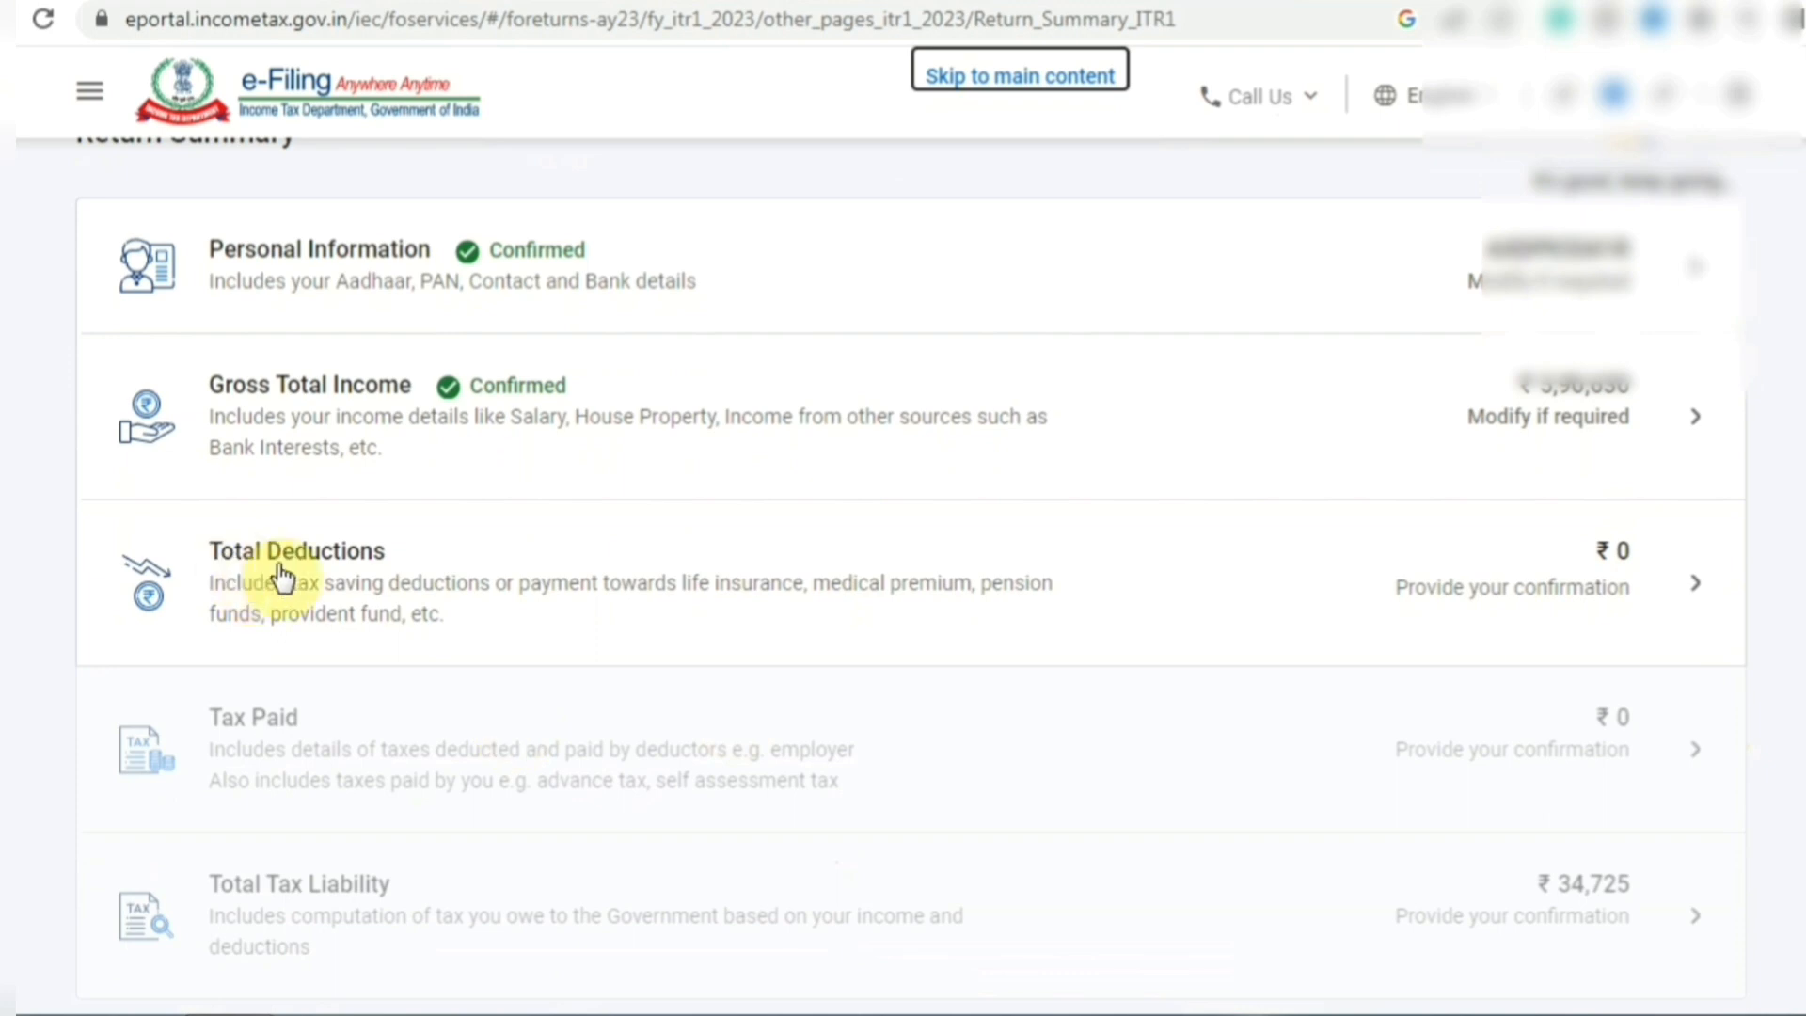
left_click(465, 589)
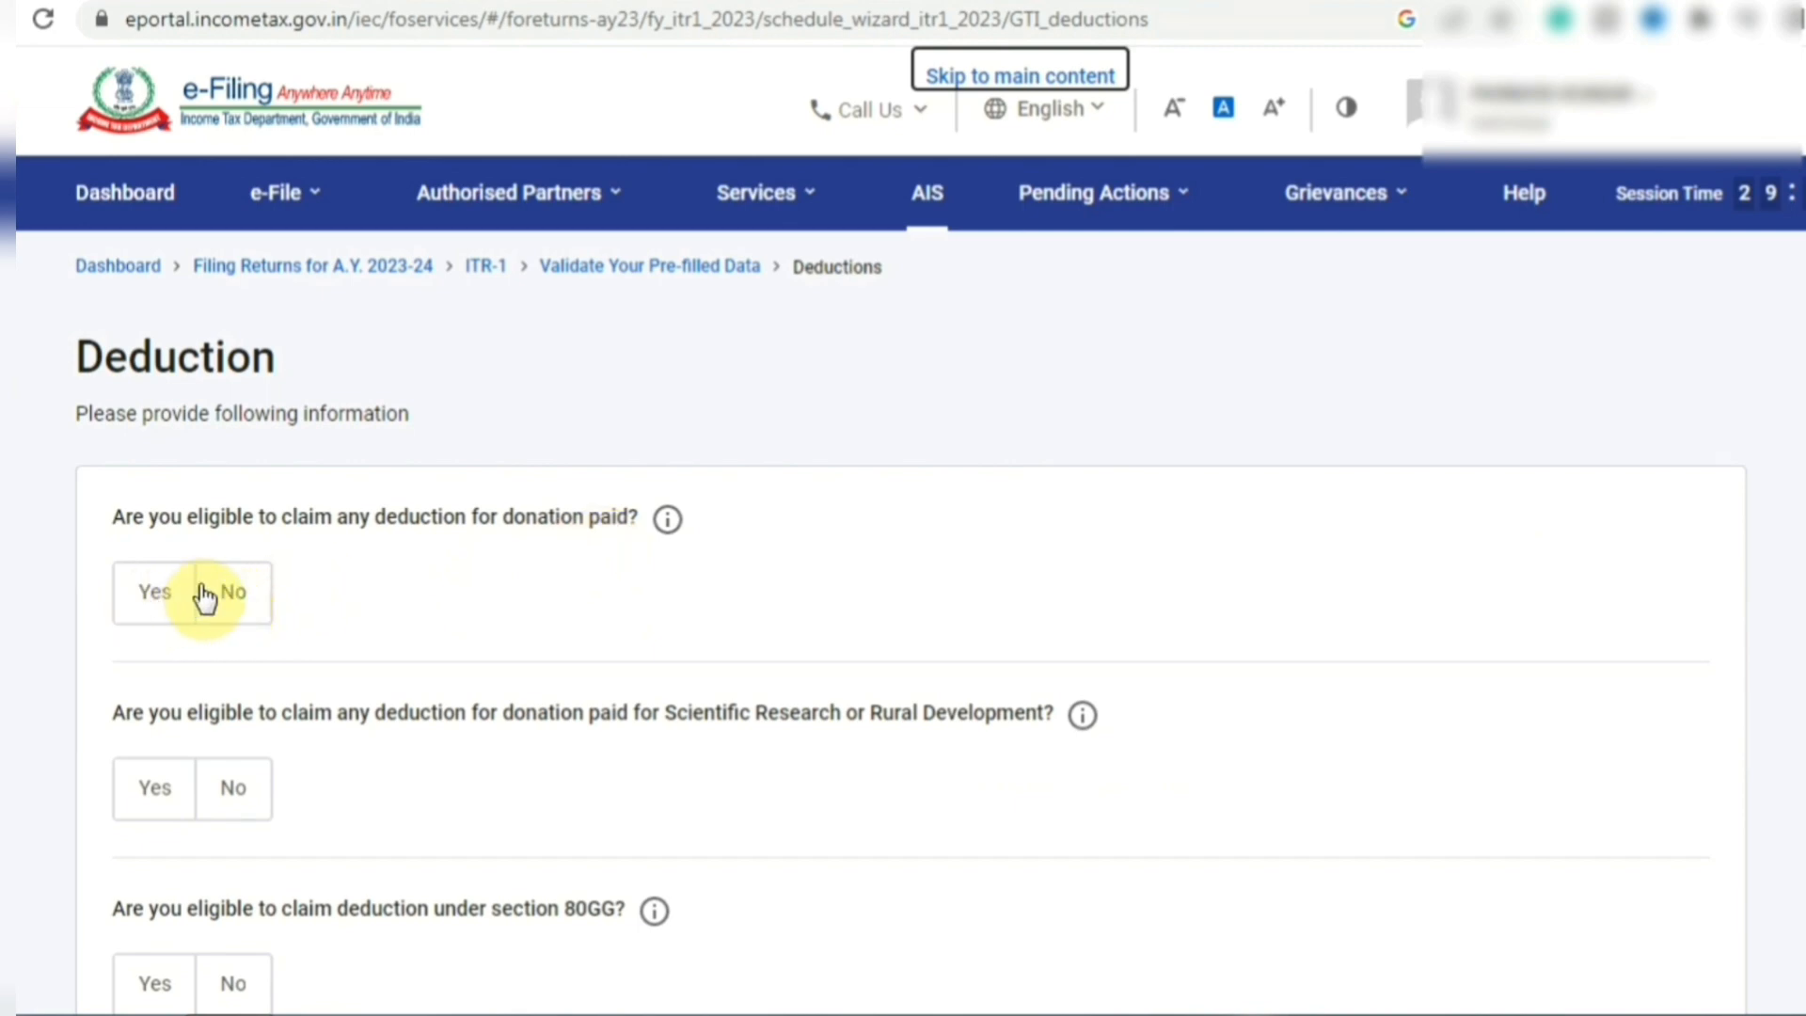
- Answer No to the donation, research/rural development donation and 80GG deduction questions
left_click(233, 602)
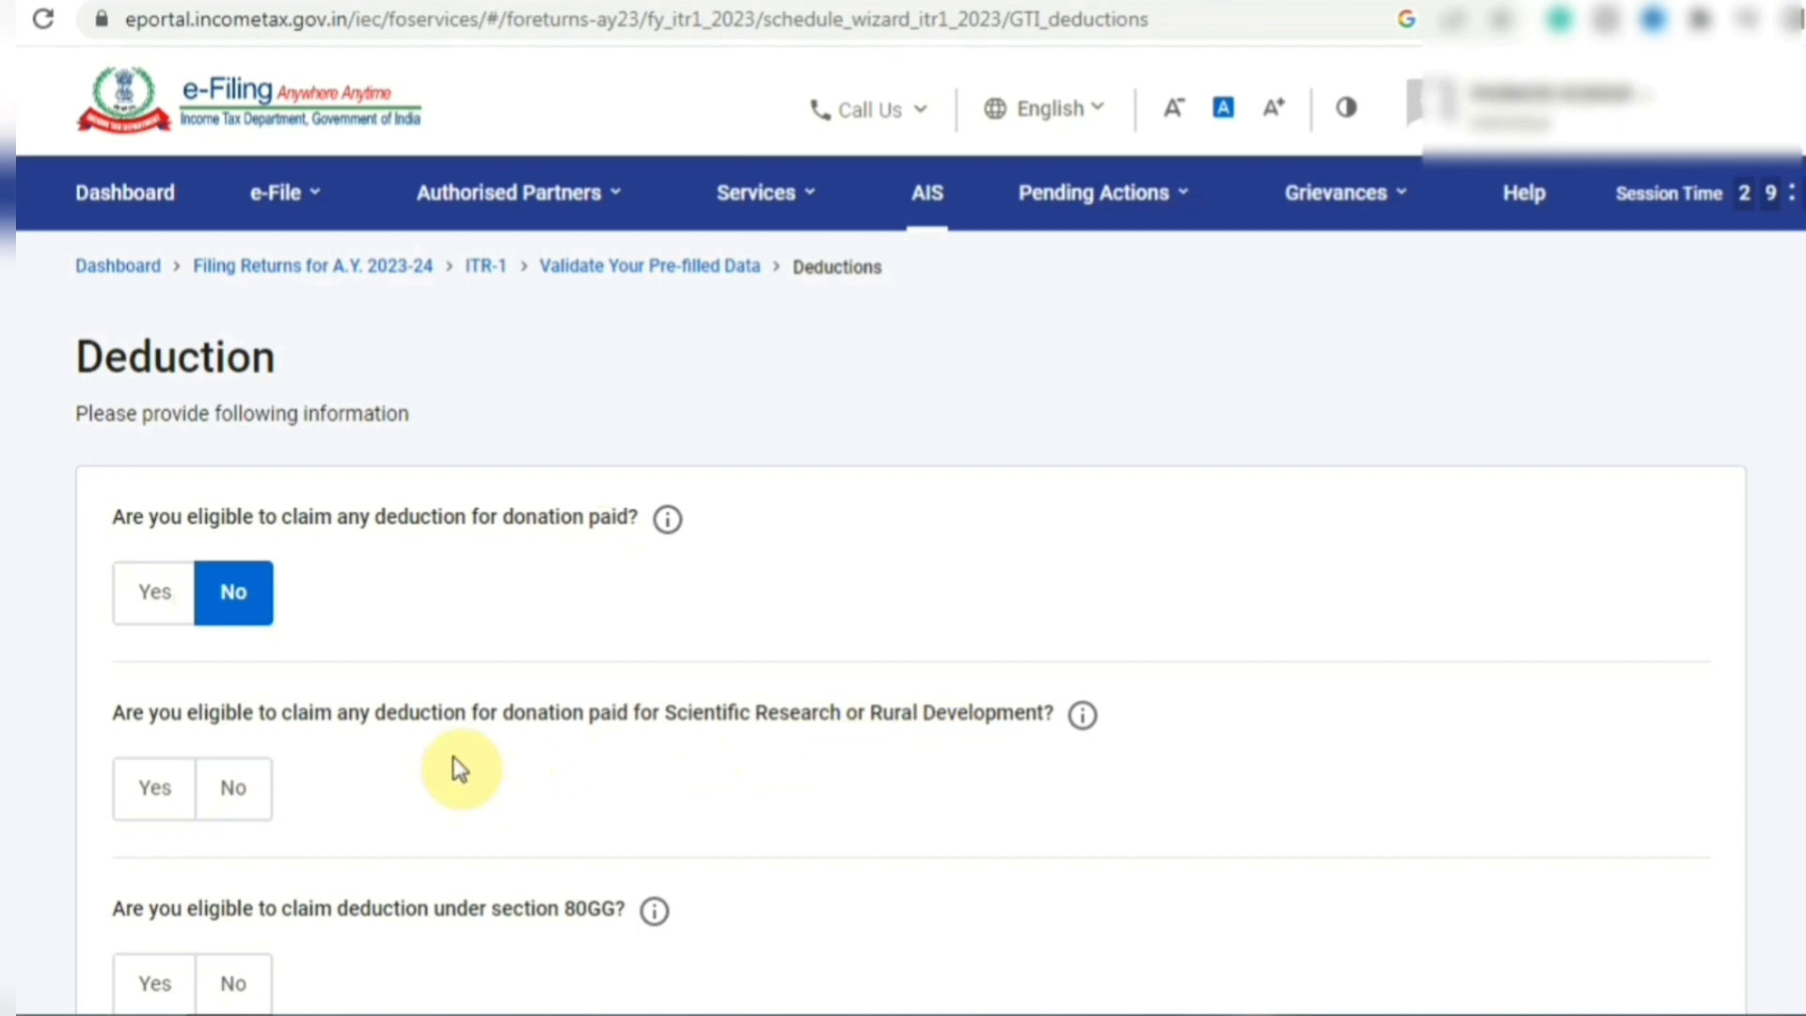
left_click(234, 792)
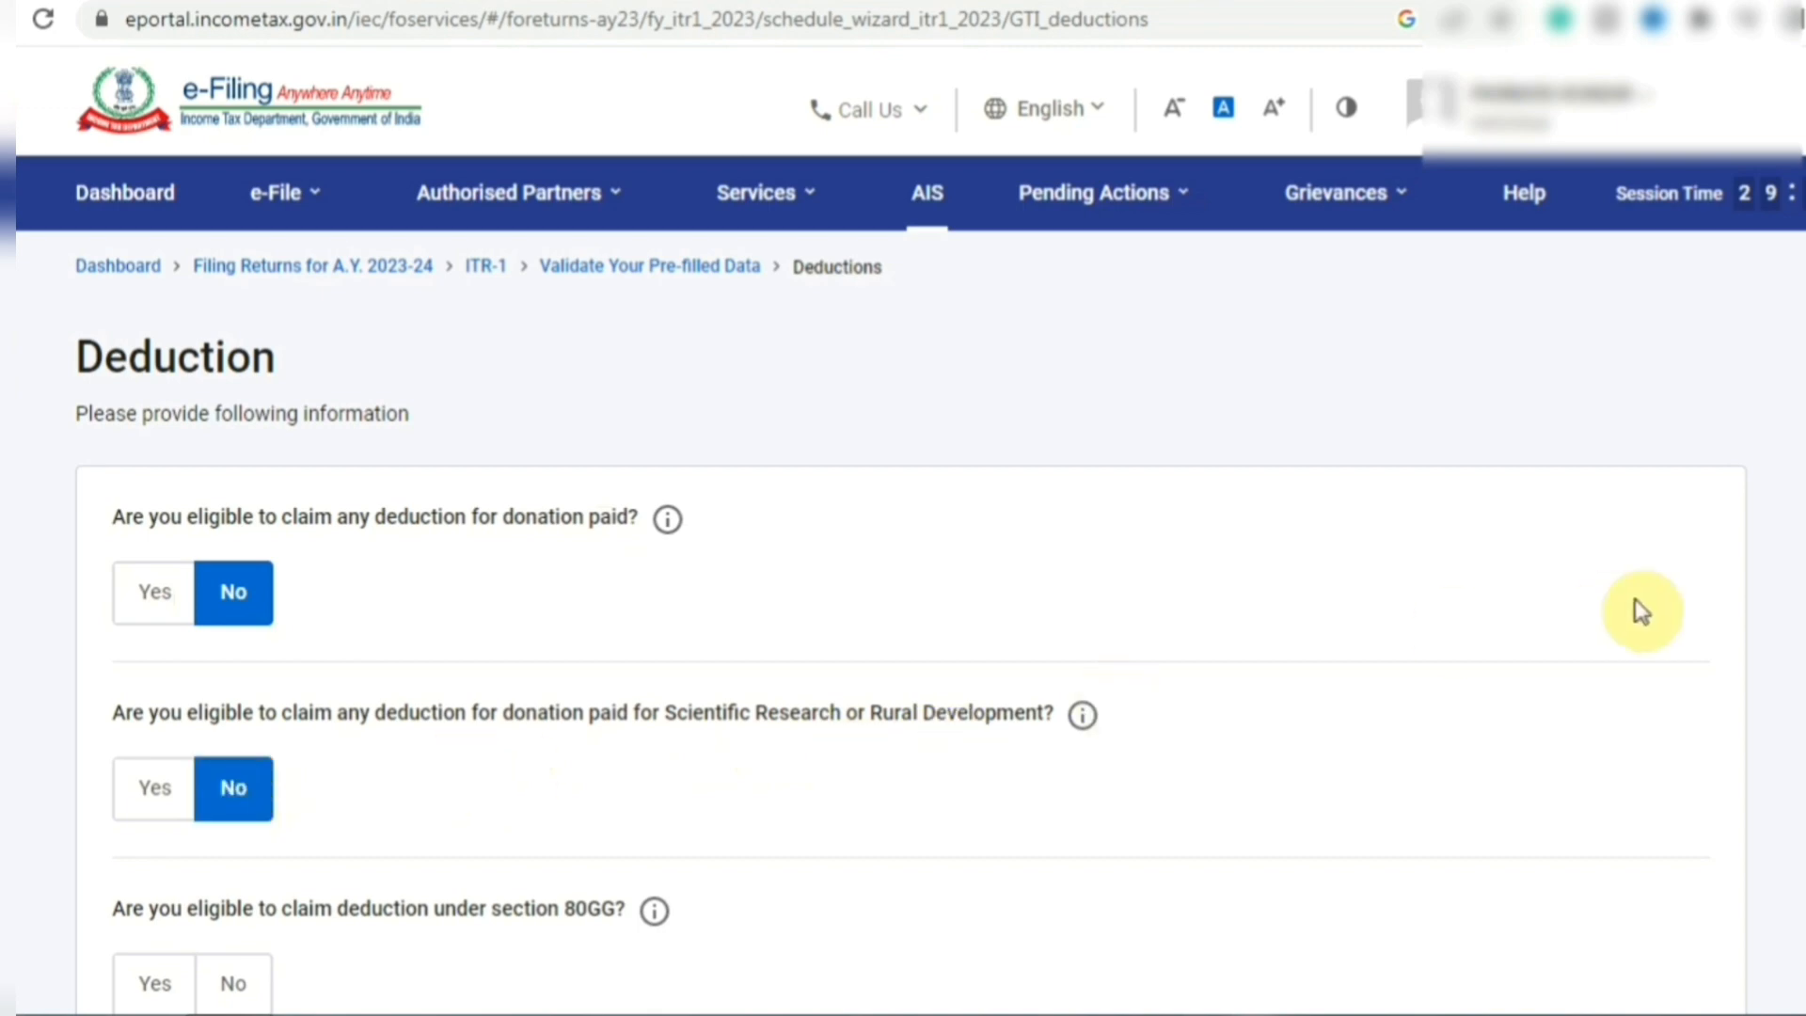
scroll(463, 482, "down", 3)
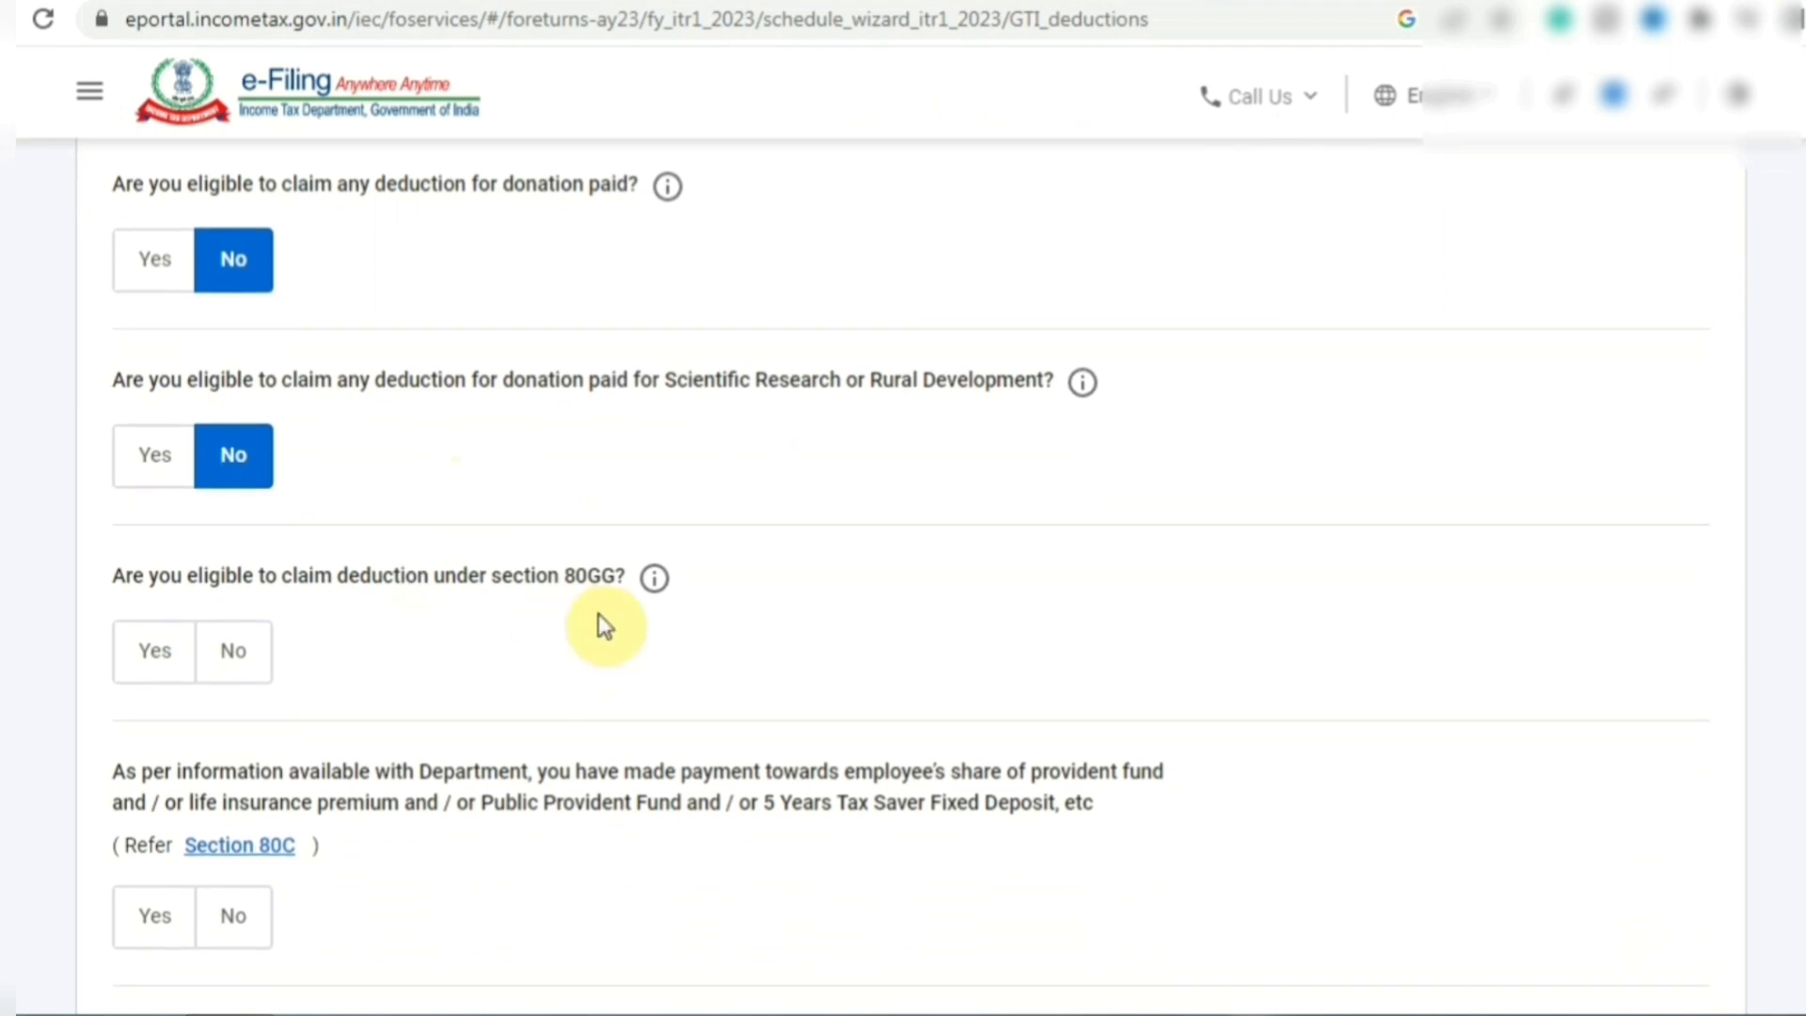
left_click(235, 659)
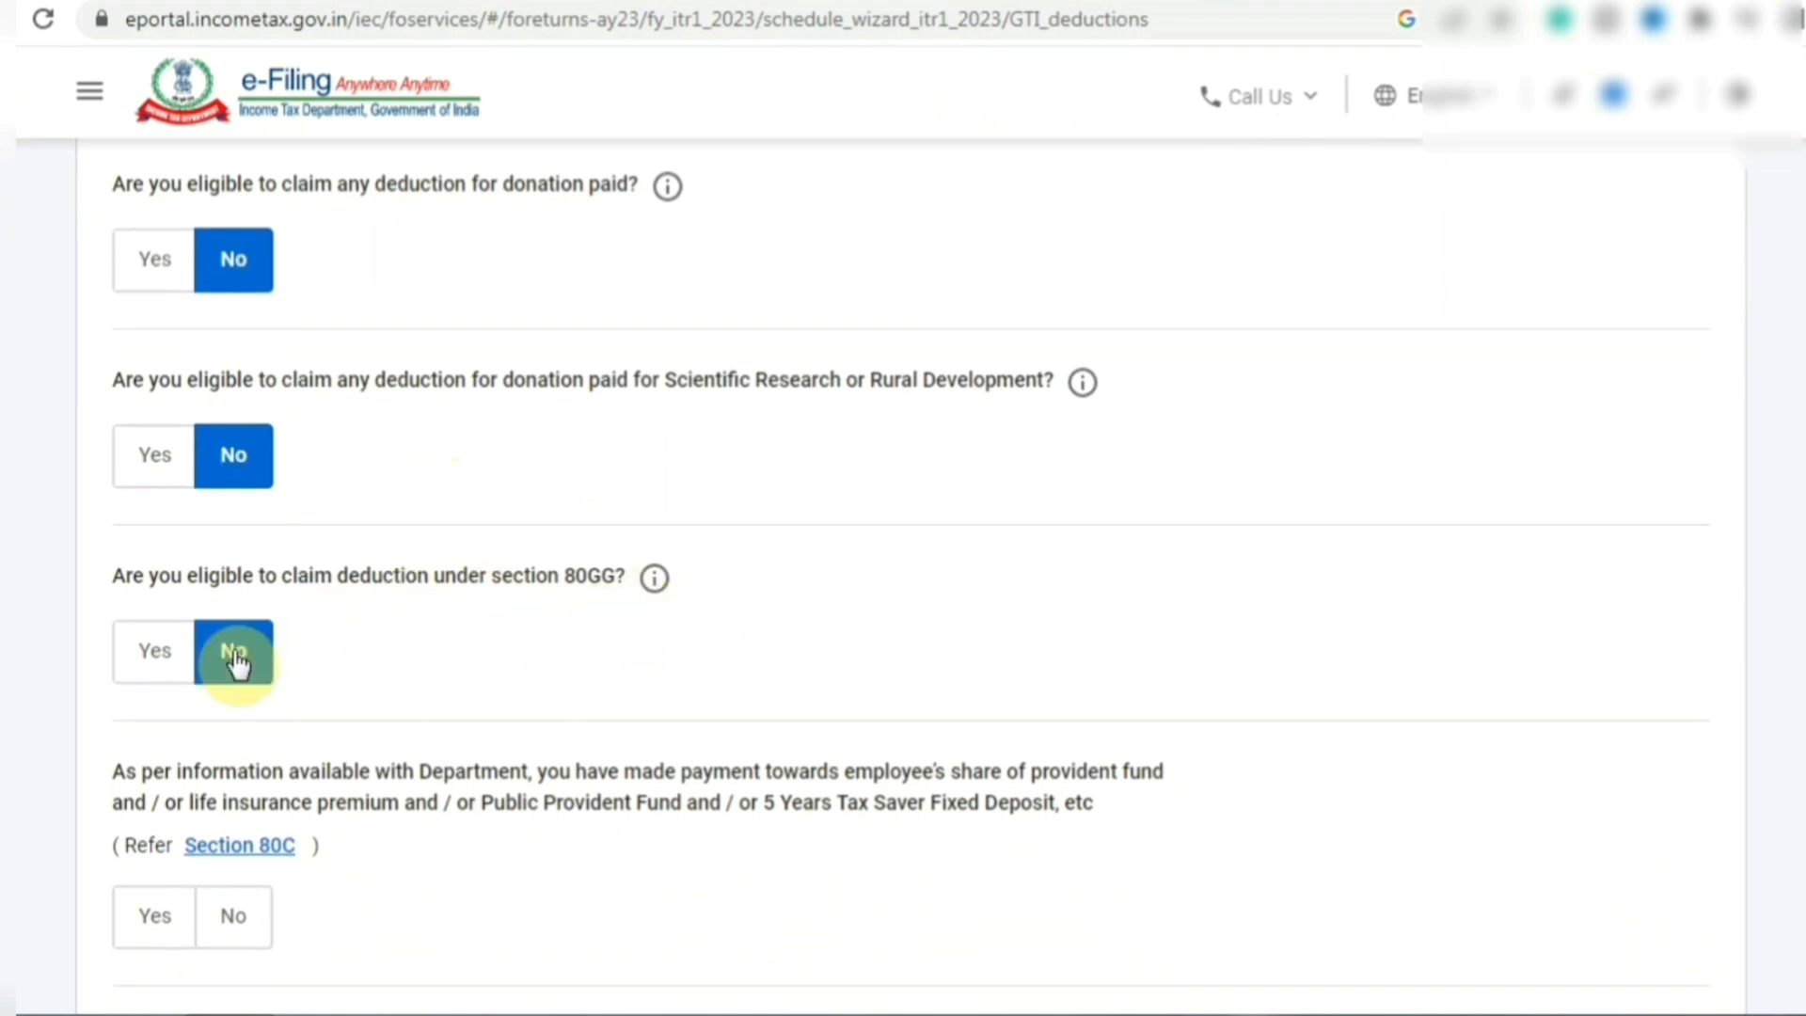
- Claim a Section 80C deduction of ₹1,00,000
mouse_move(656, 593)
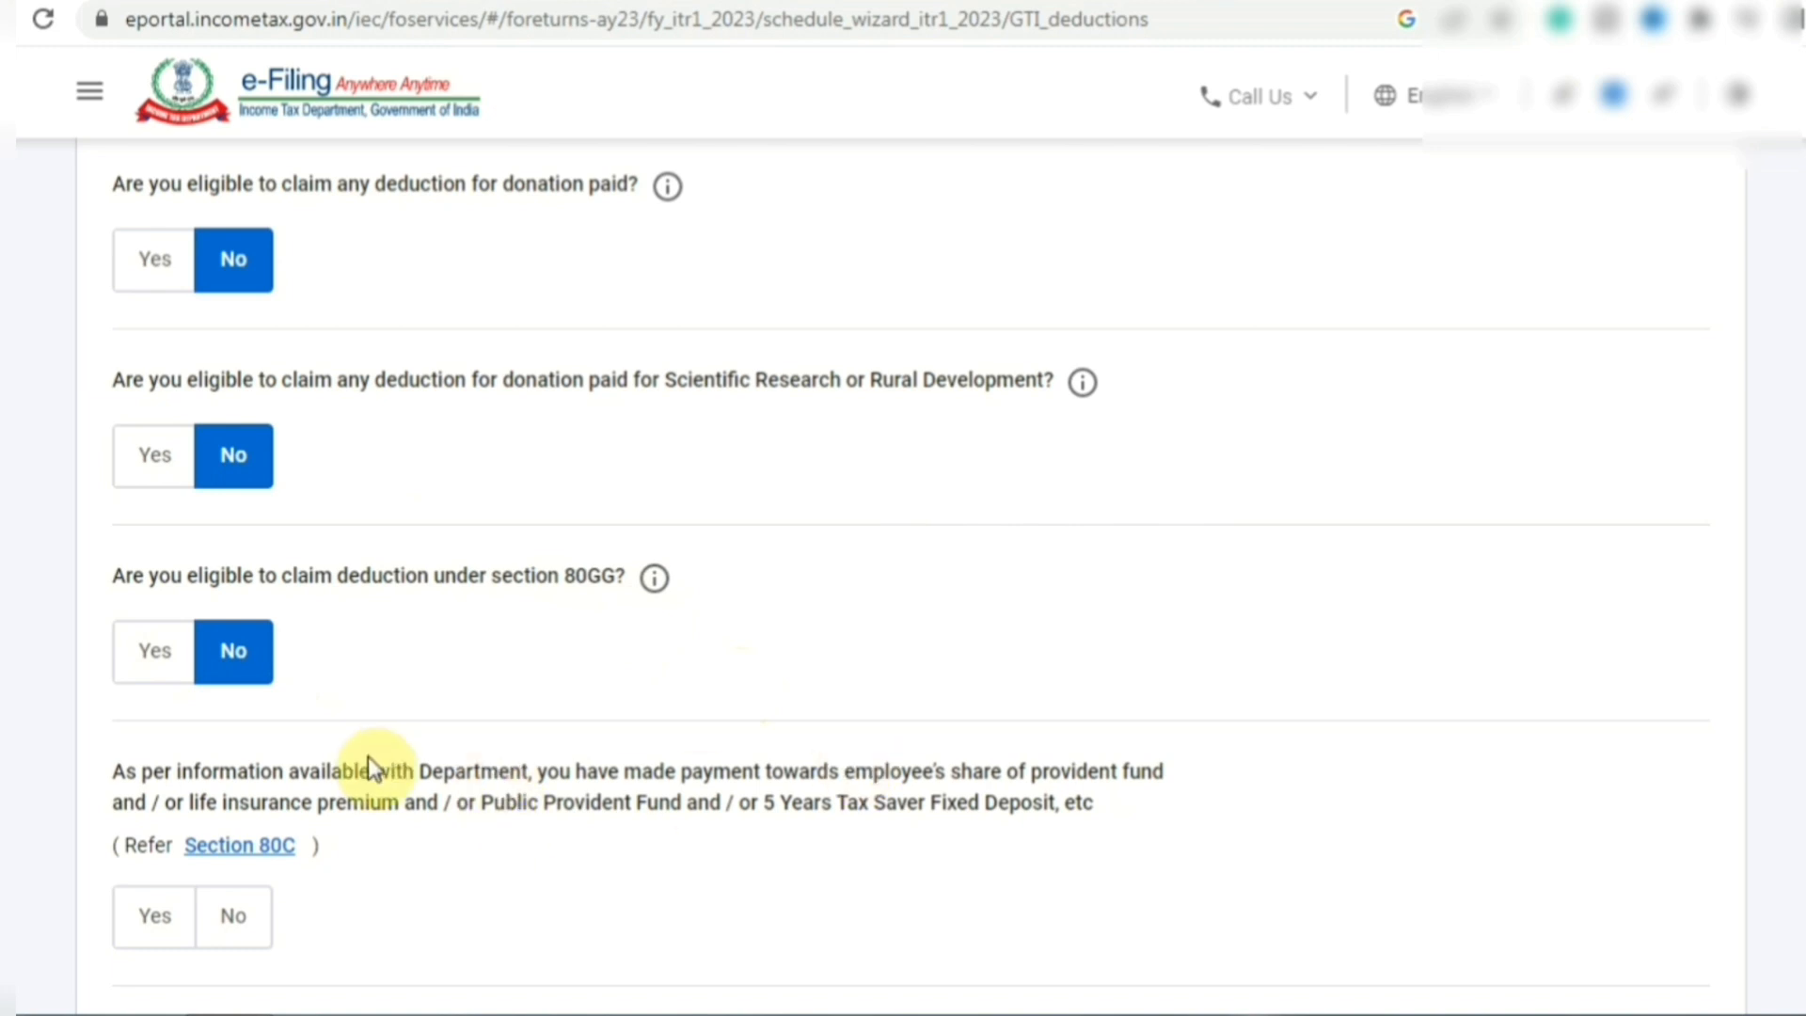
scroll(516, 564, "down", 2)
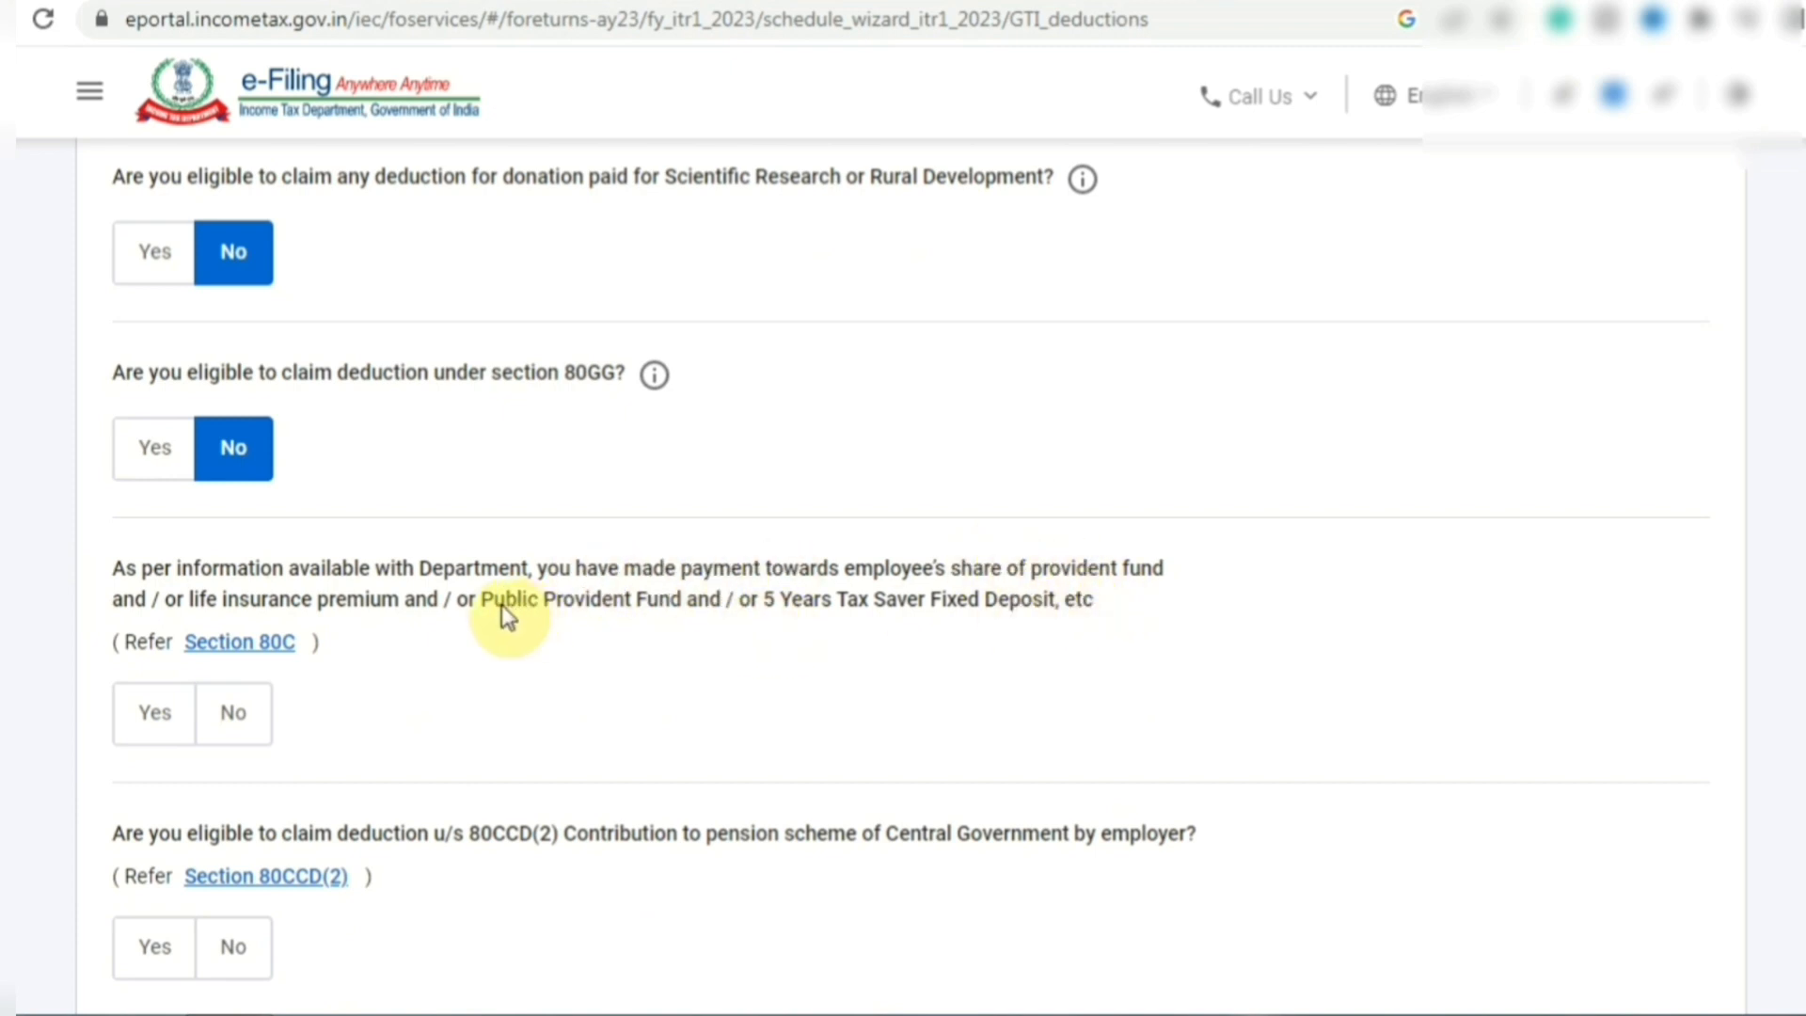
left_click(172, 717)
left_click(234, 715)
left_click(130, 726)
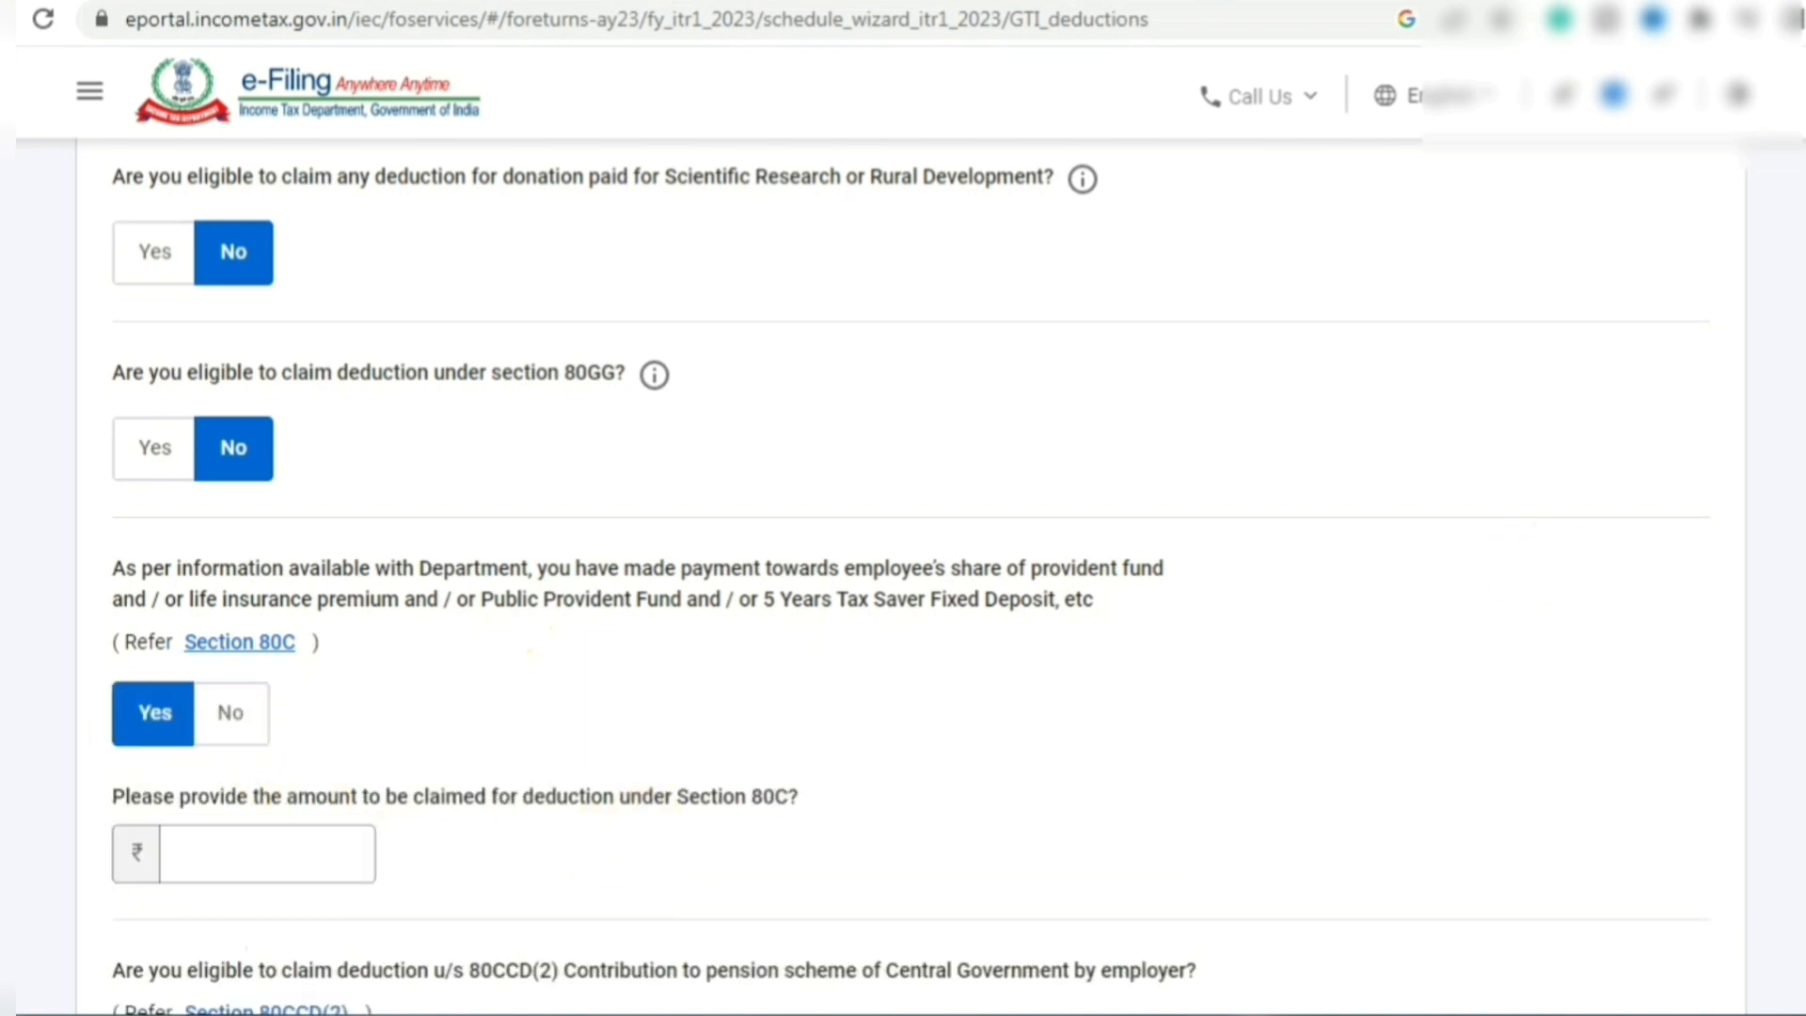
scroll(454, 602, "down", 3)
key("Tab")
type("100000")
left_click(990, 591)
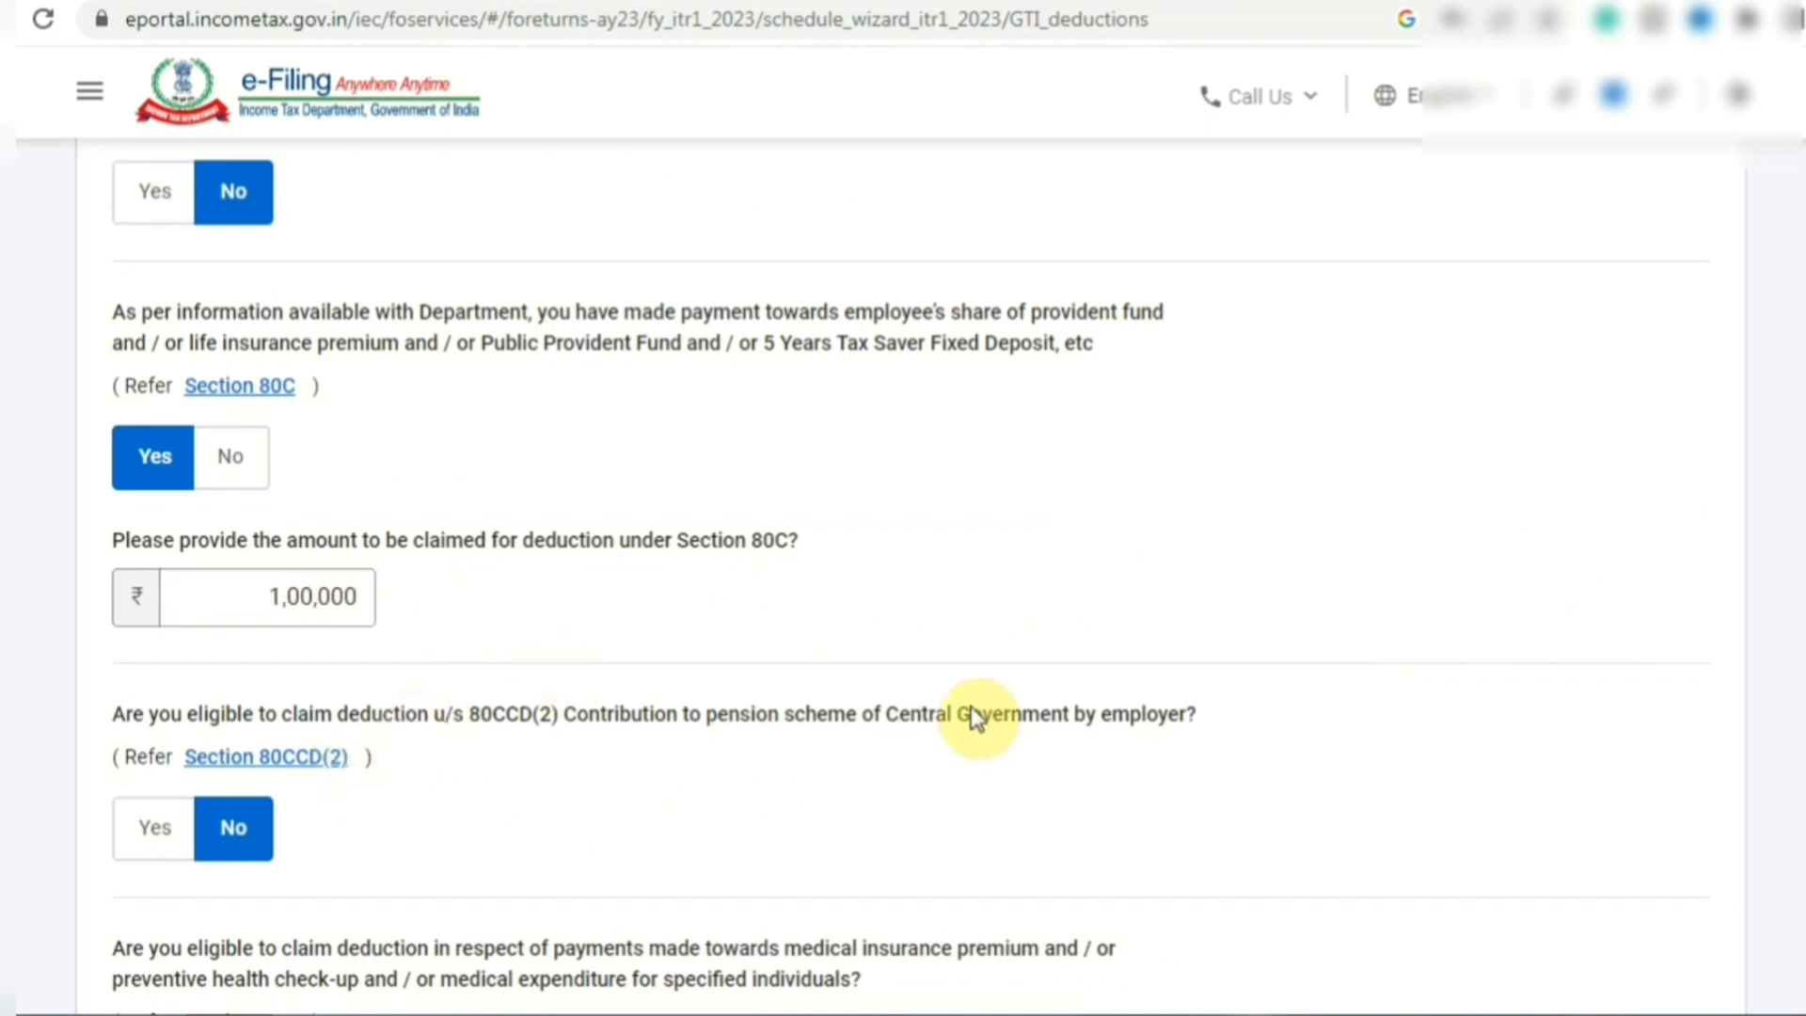
- Answer No to the Section 80D health insurance deduction question
scroll(903, 573, "down", 4)
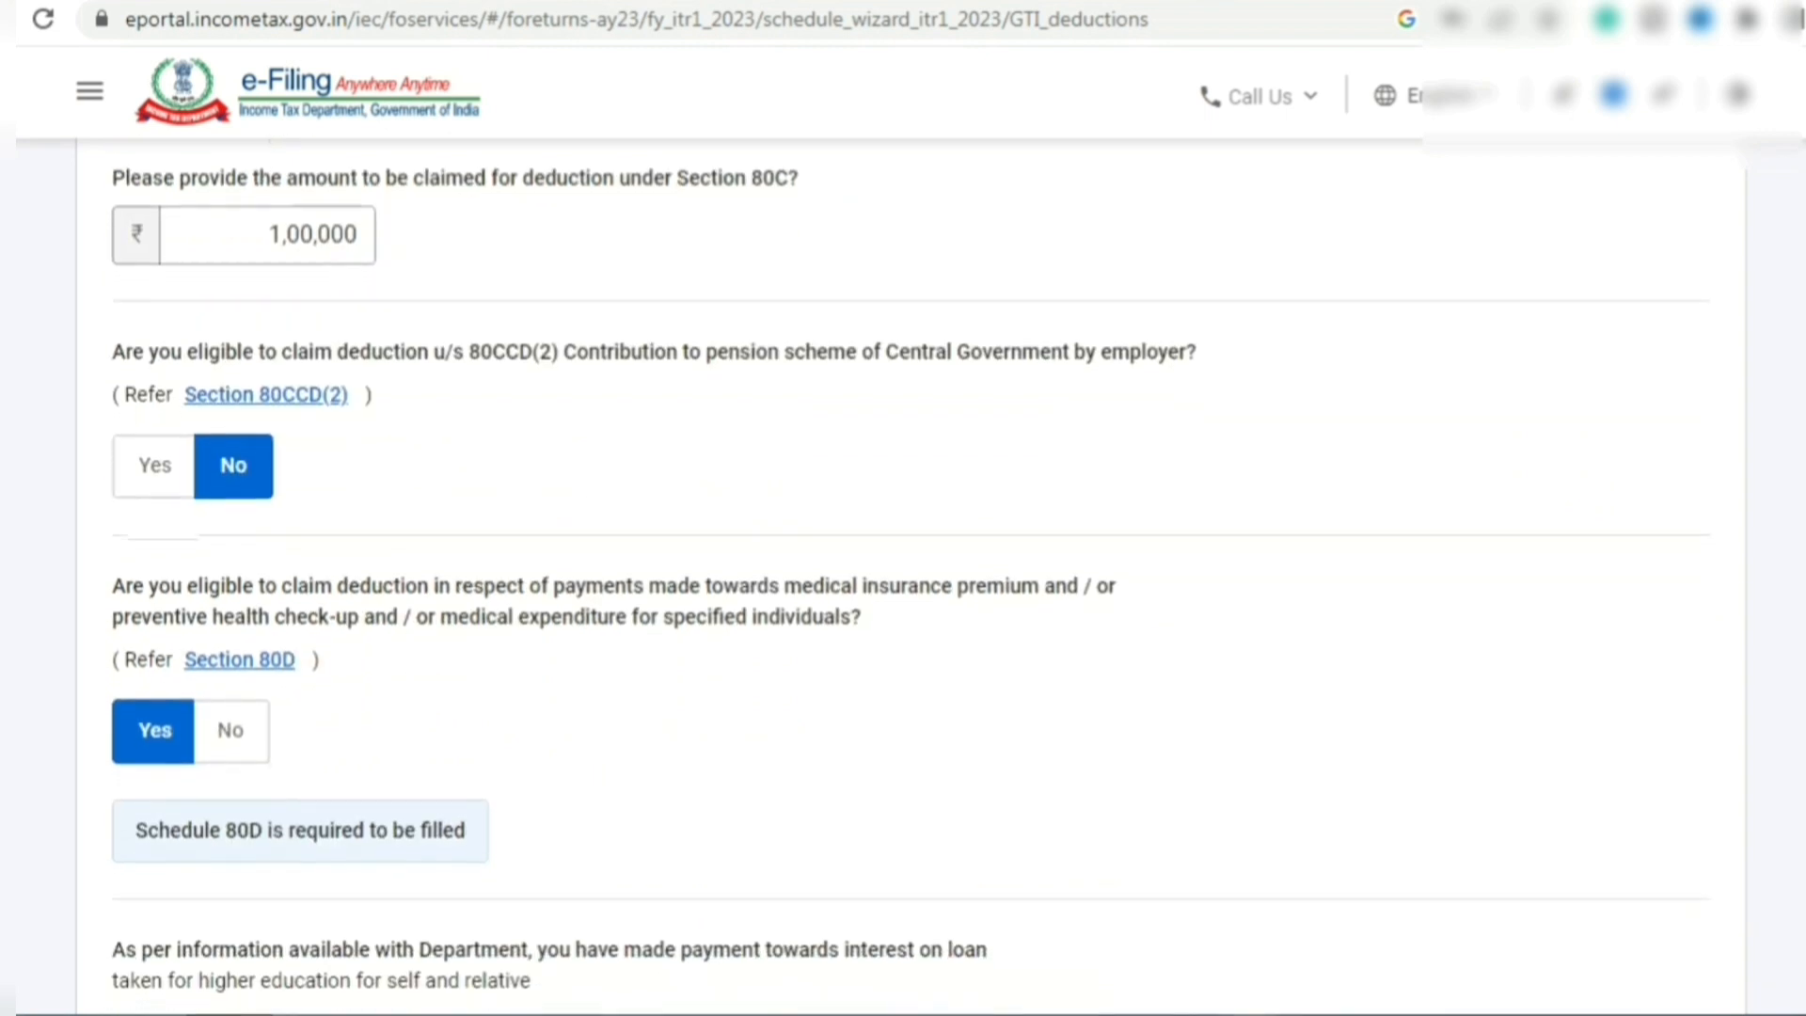
scroll(903, 574, "down", 5)
scroll(903, 573, "down", 5)
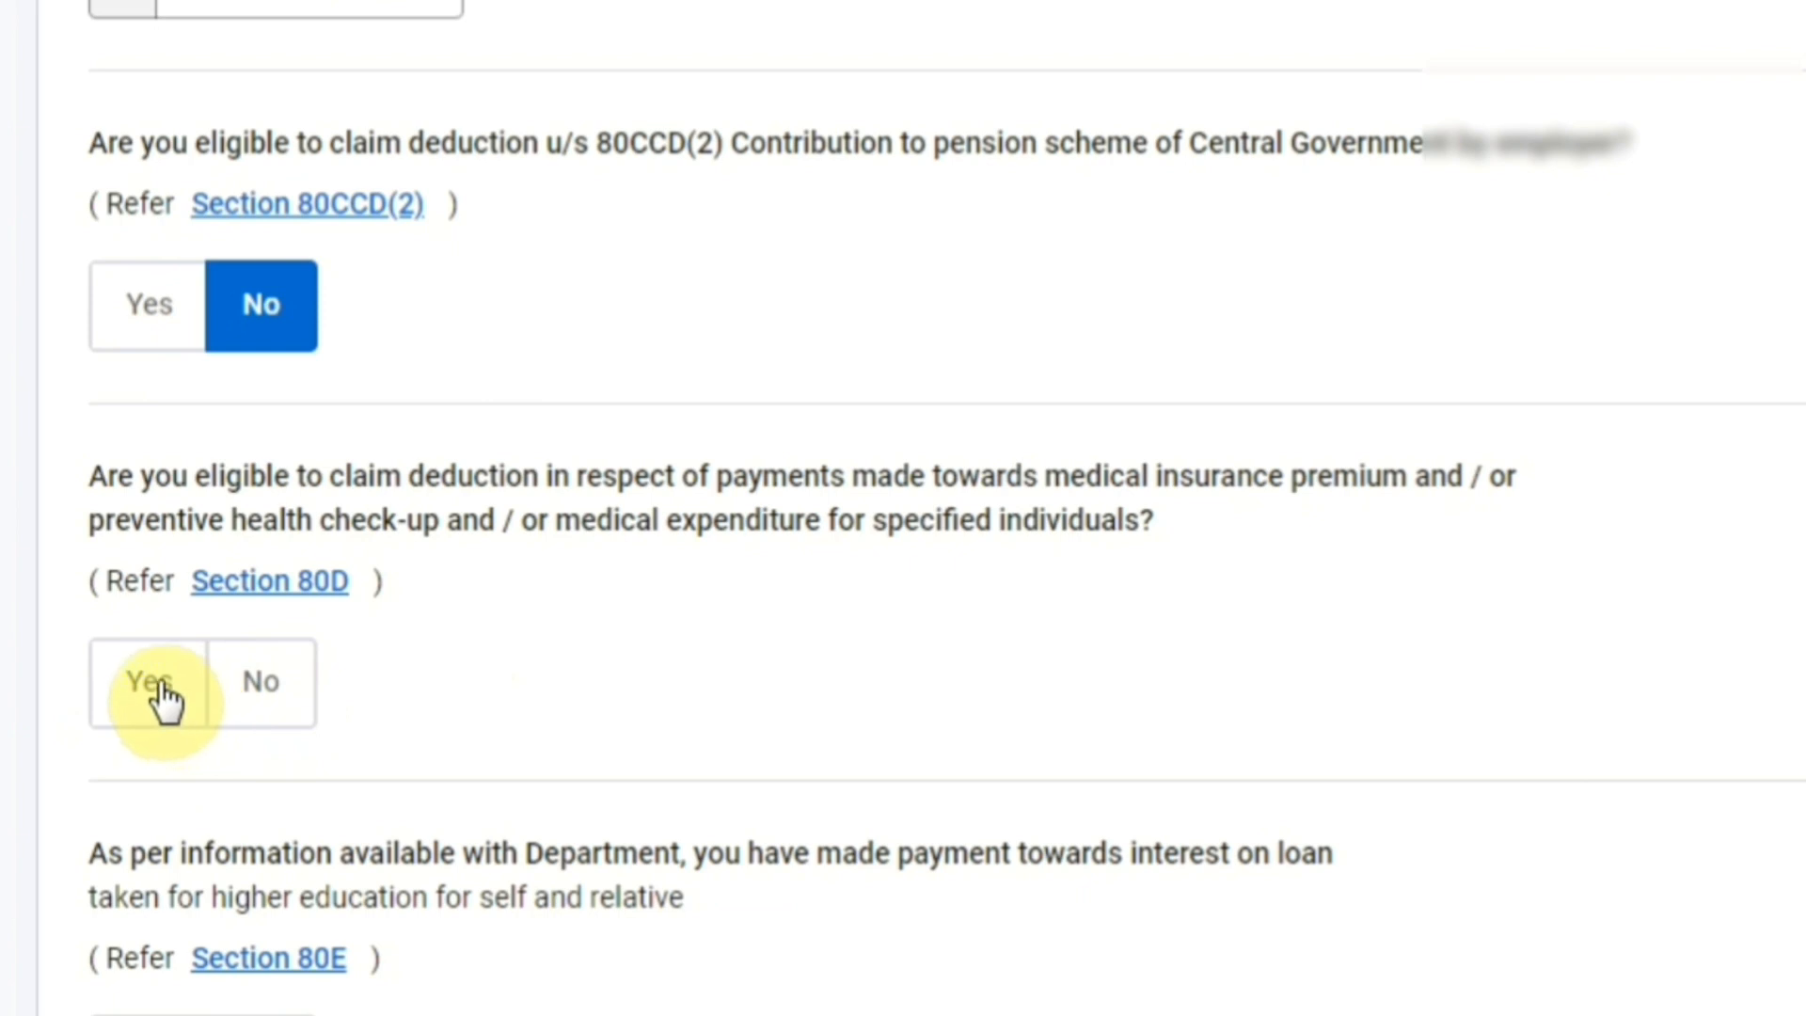
left_click(161, 696)
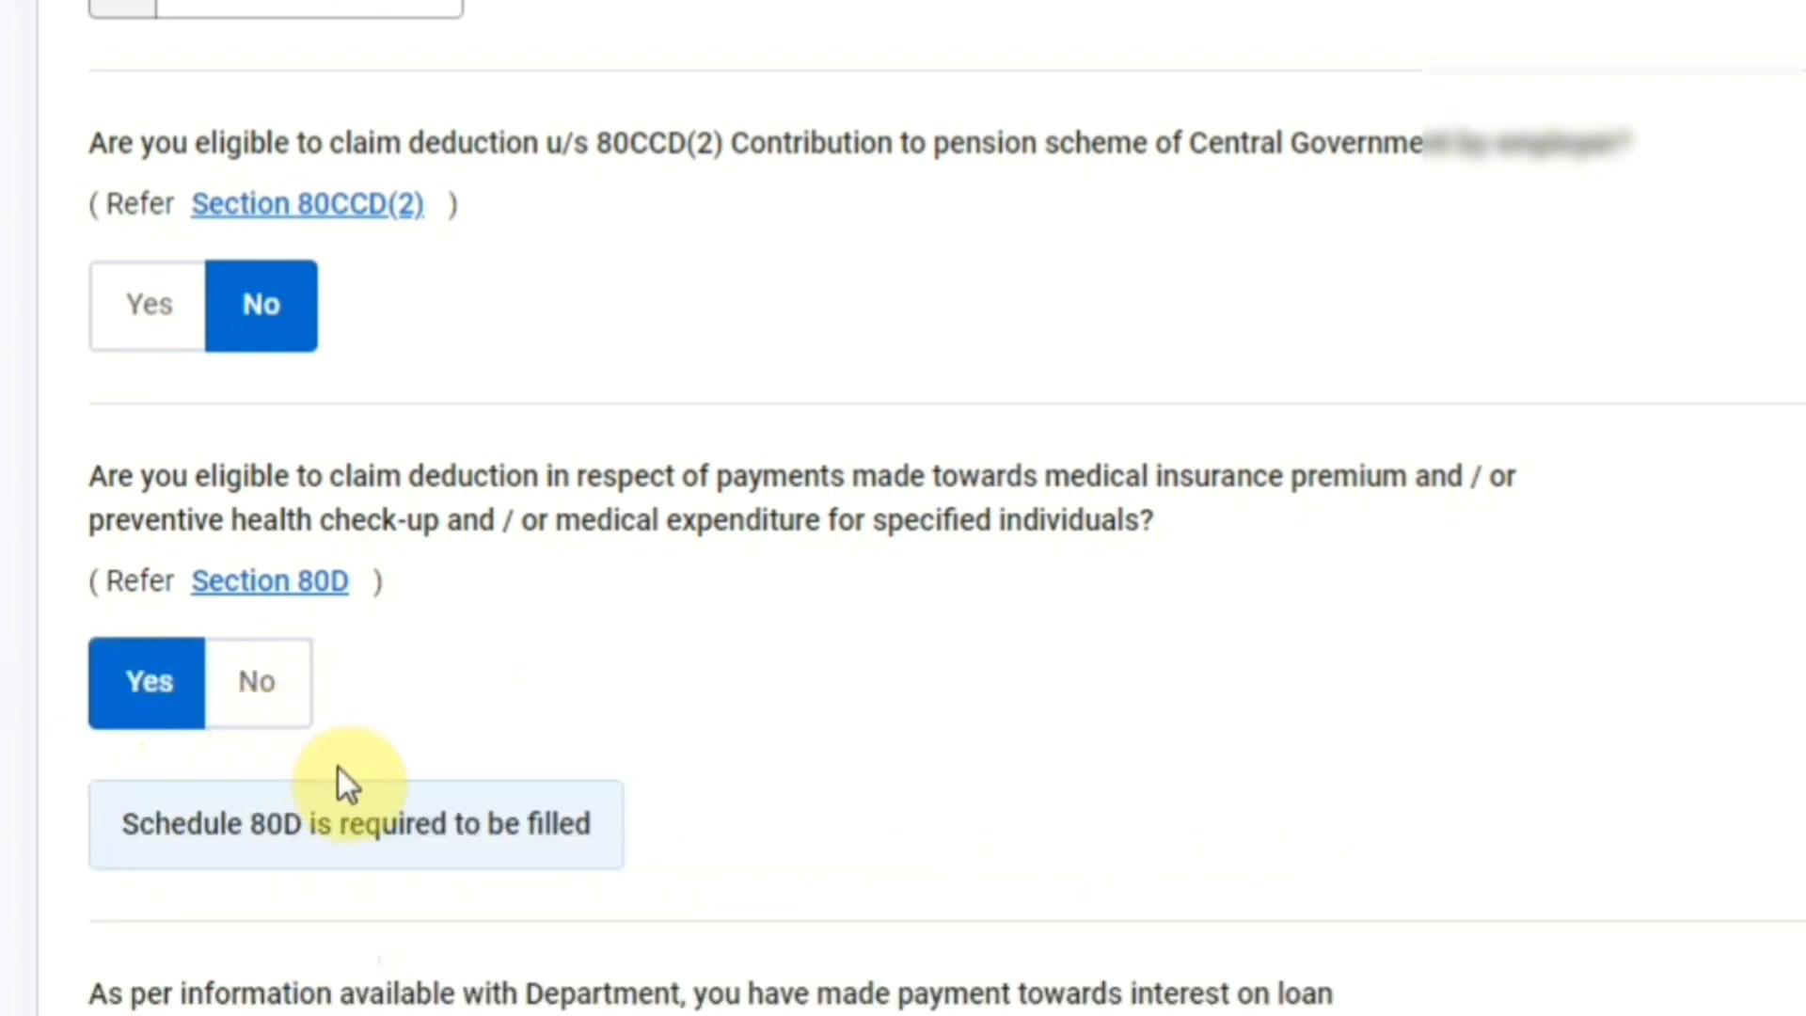
left_click(274, 691)
left_click(172, 687)
left_click(252, 705)
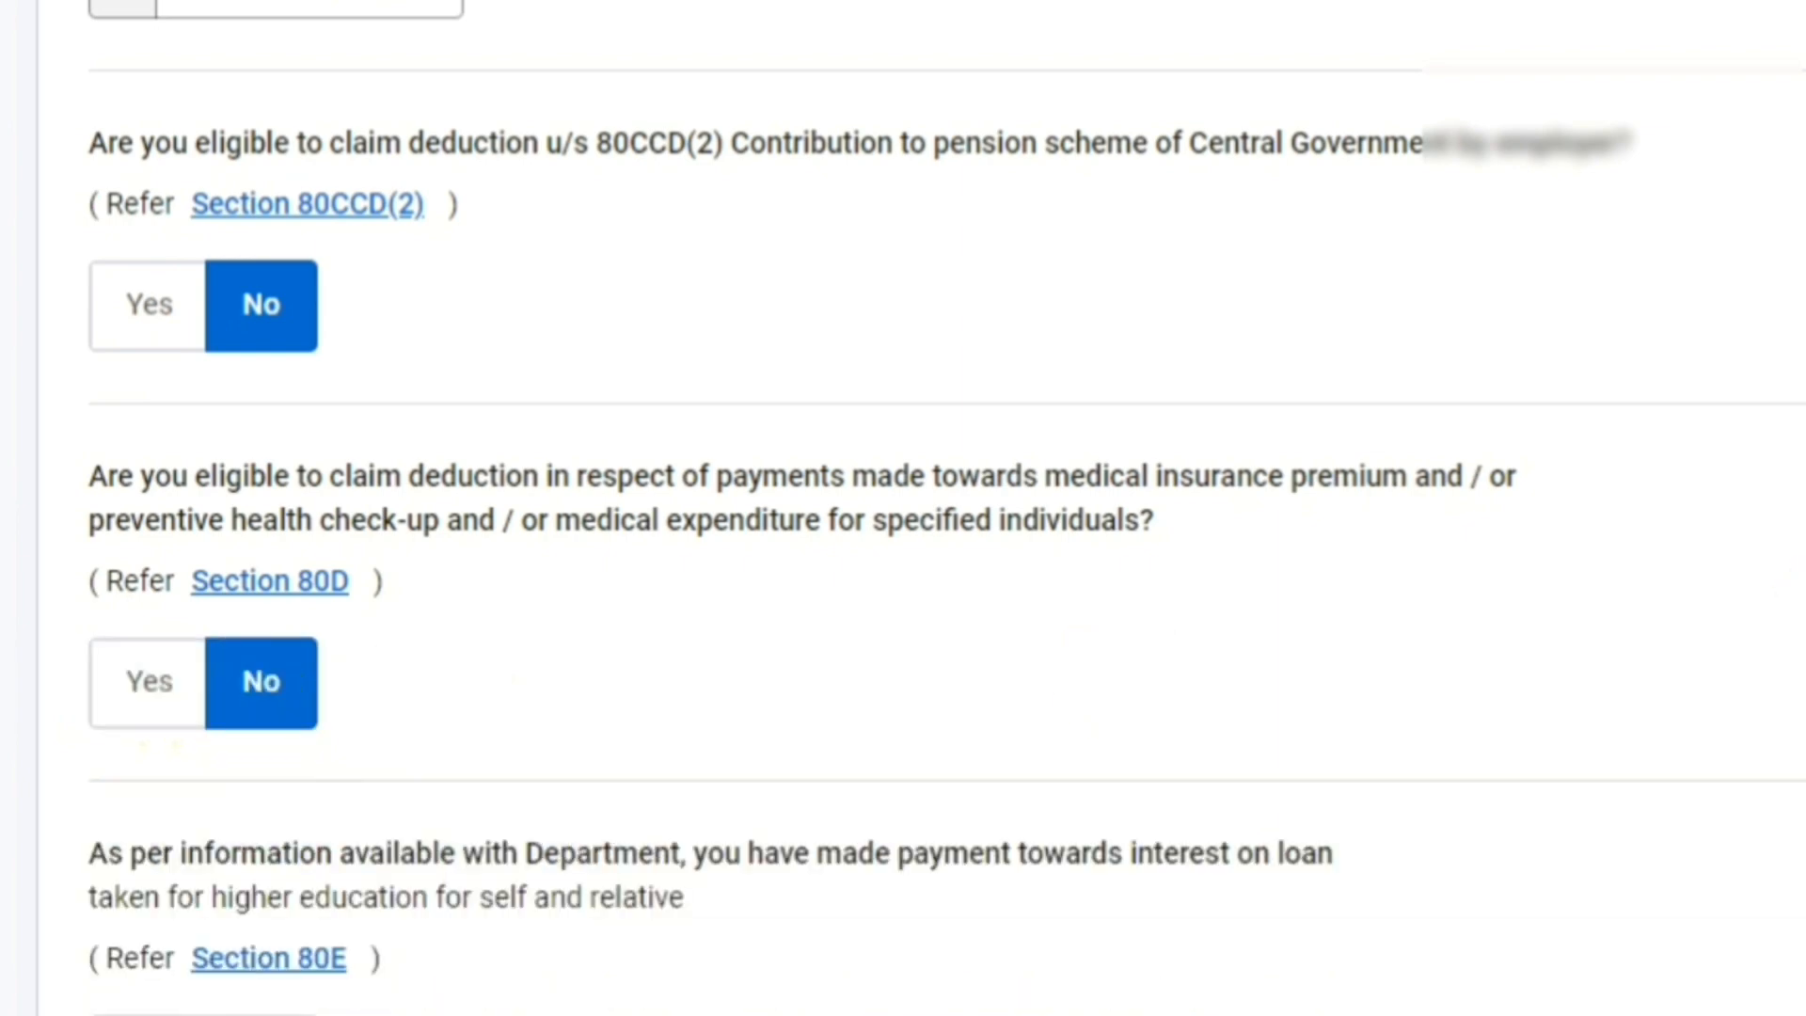
scroll(902, 508, "down", 2)
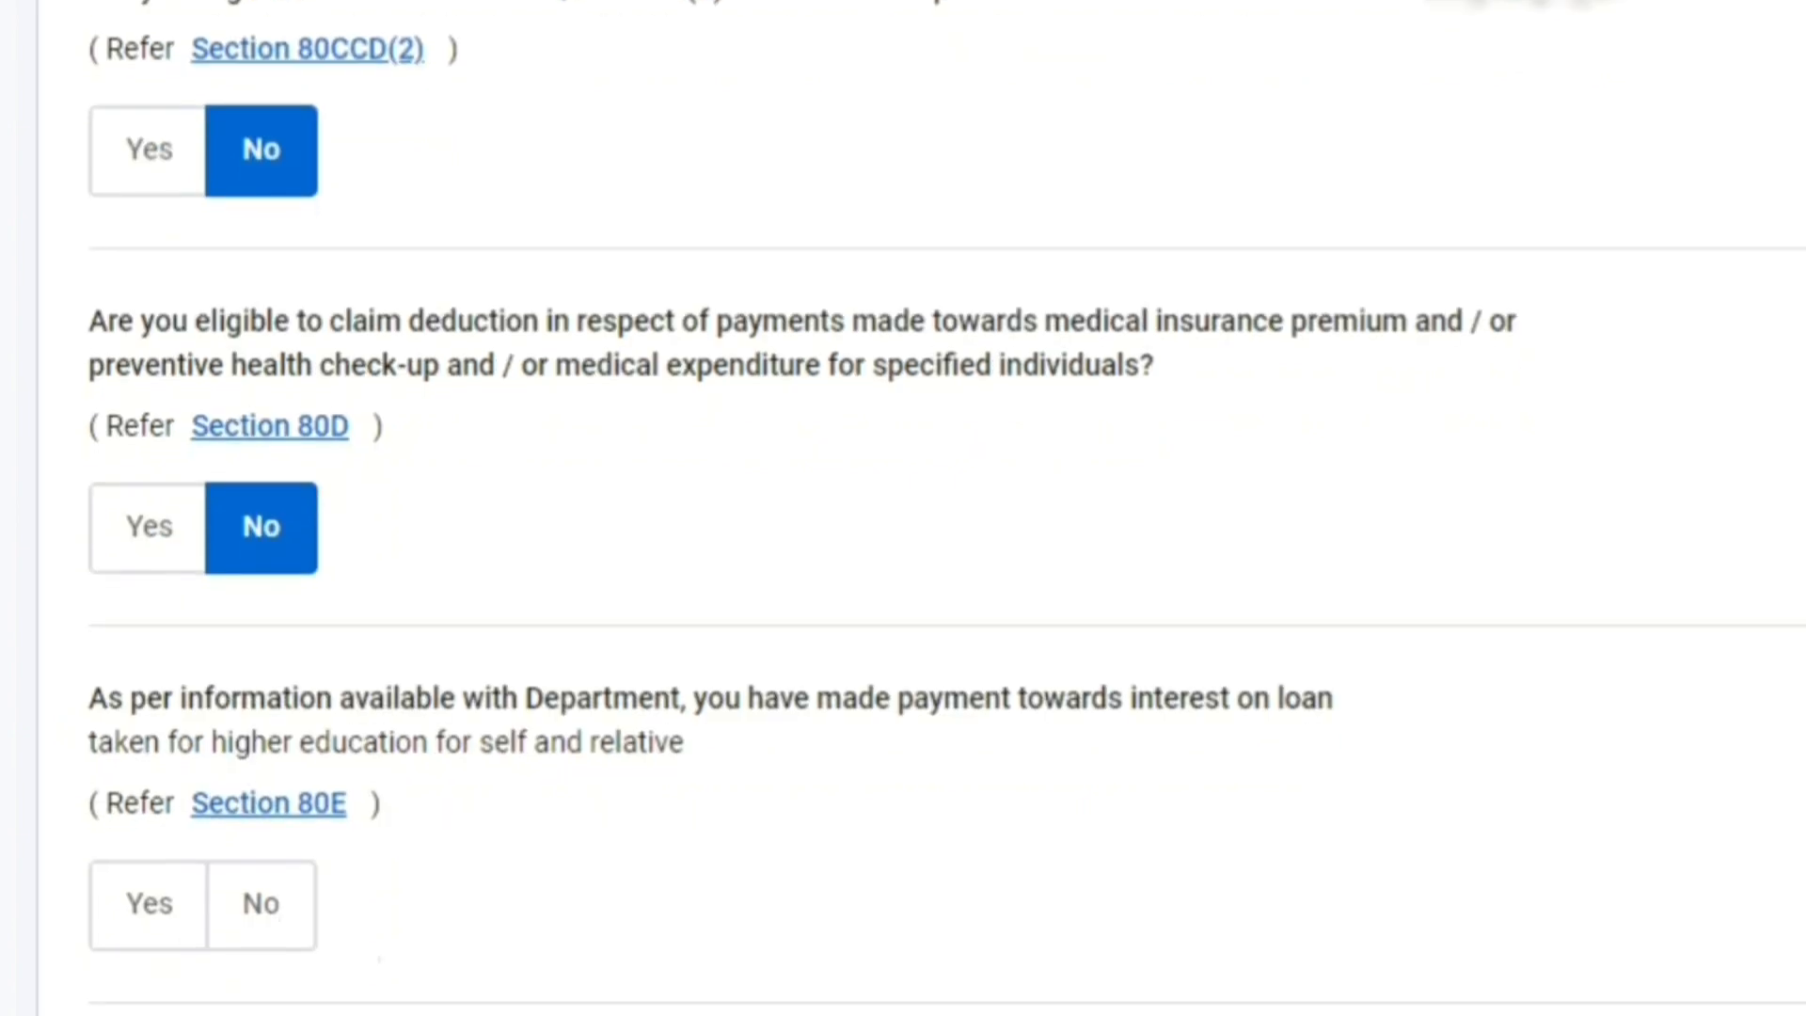
- Decline the 80E education loan deduction and claim the 80TTA savings interest deduction
scroll(1643, 454, "down", 3)
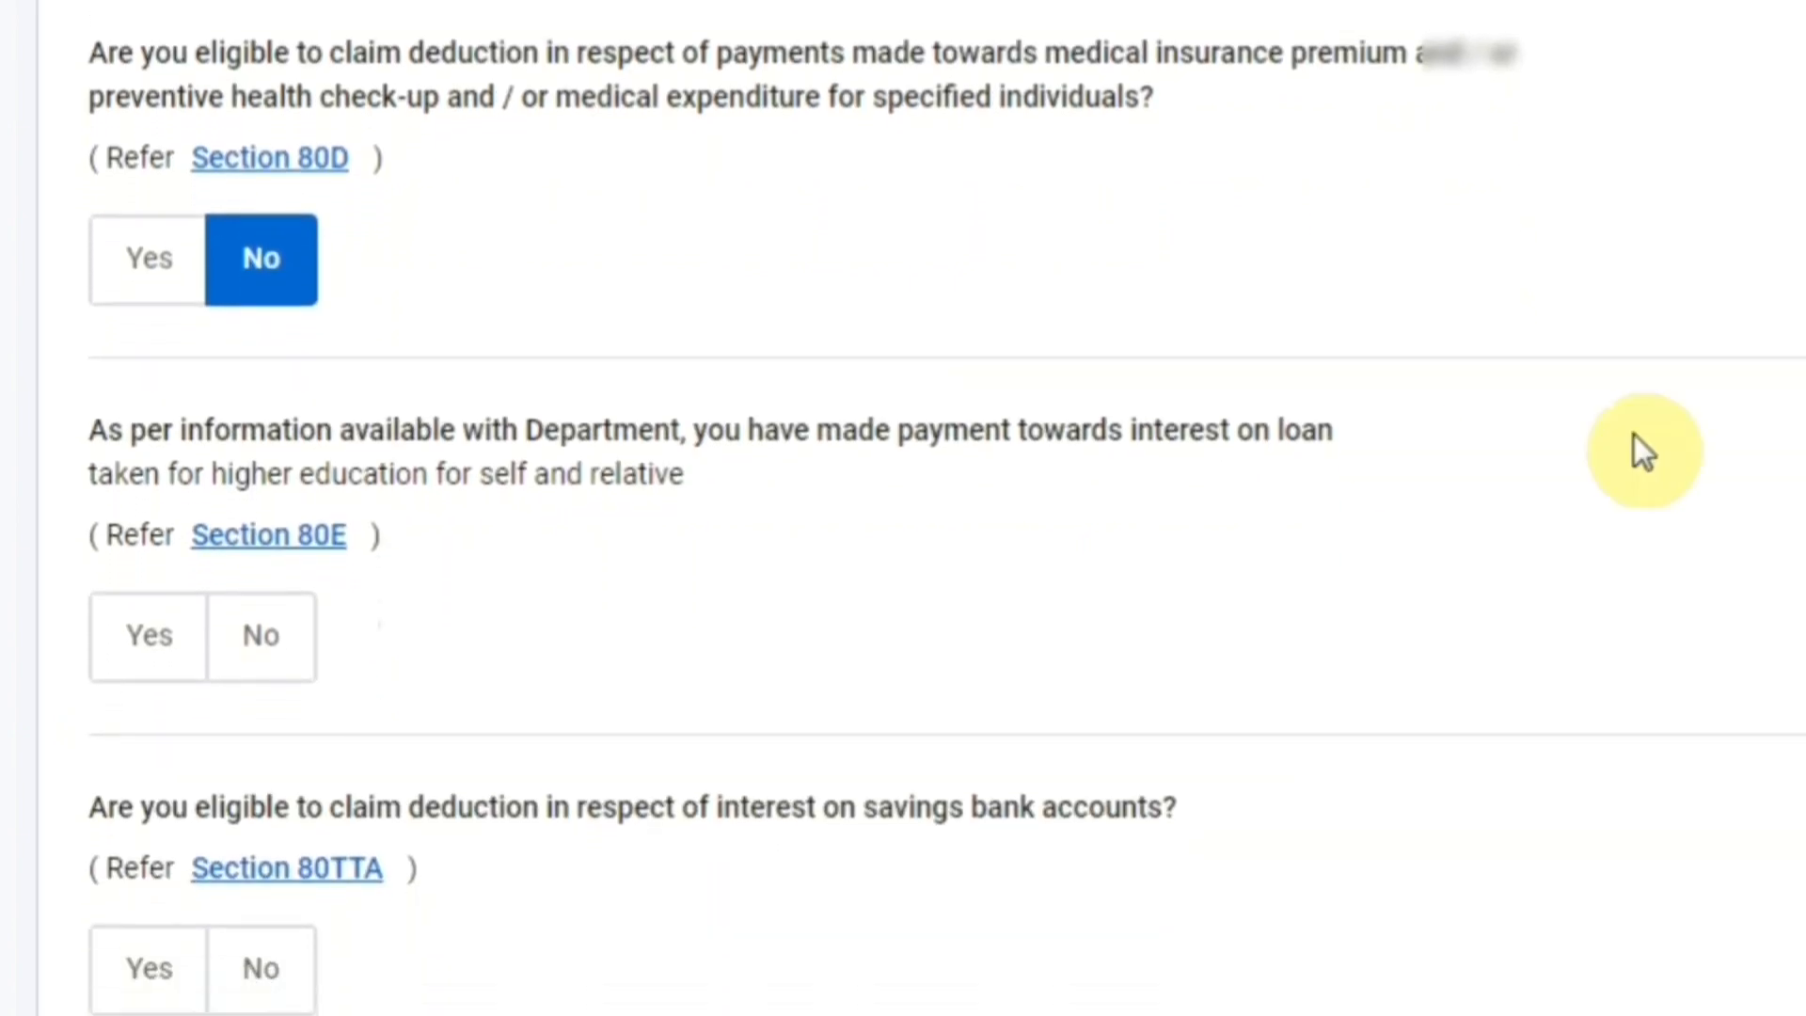
left_click(266, 649)
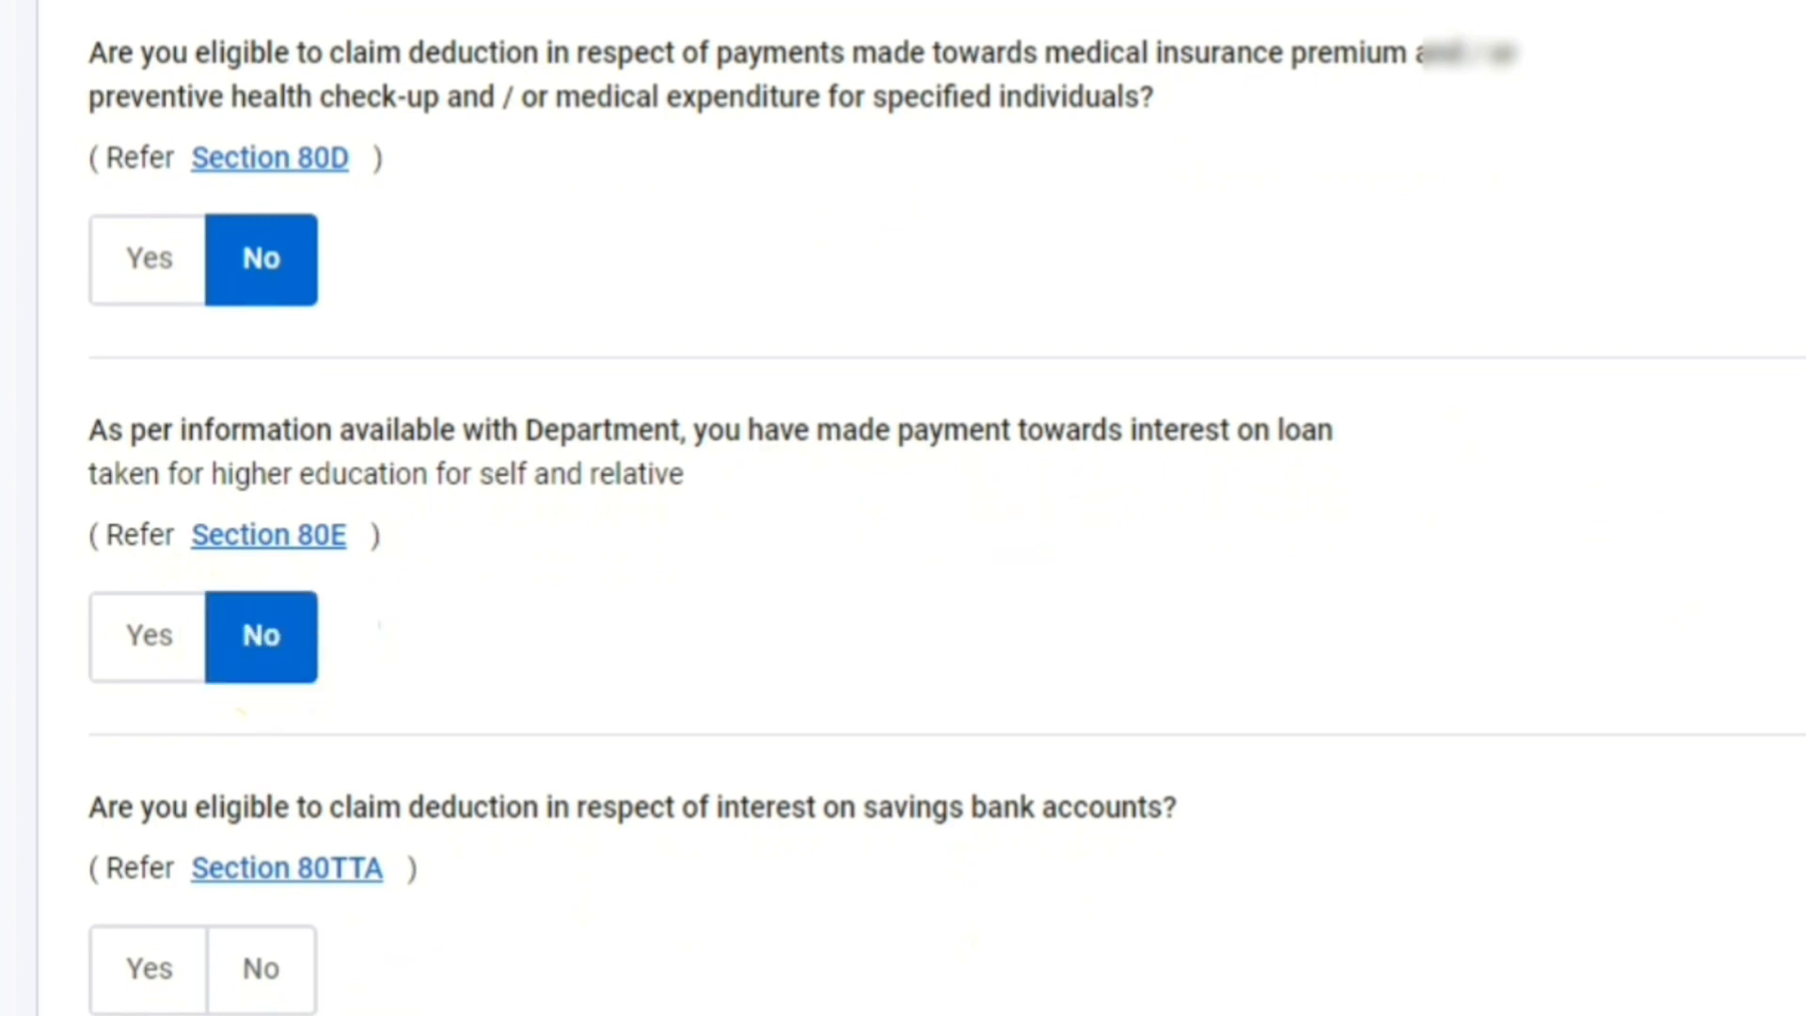
scroll(1007, 287, "down", 5)
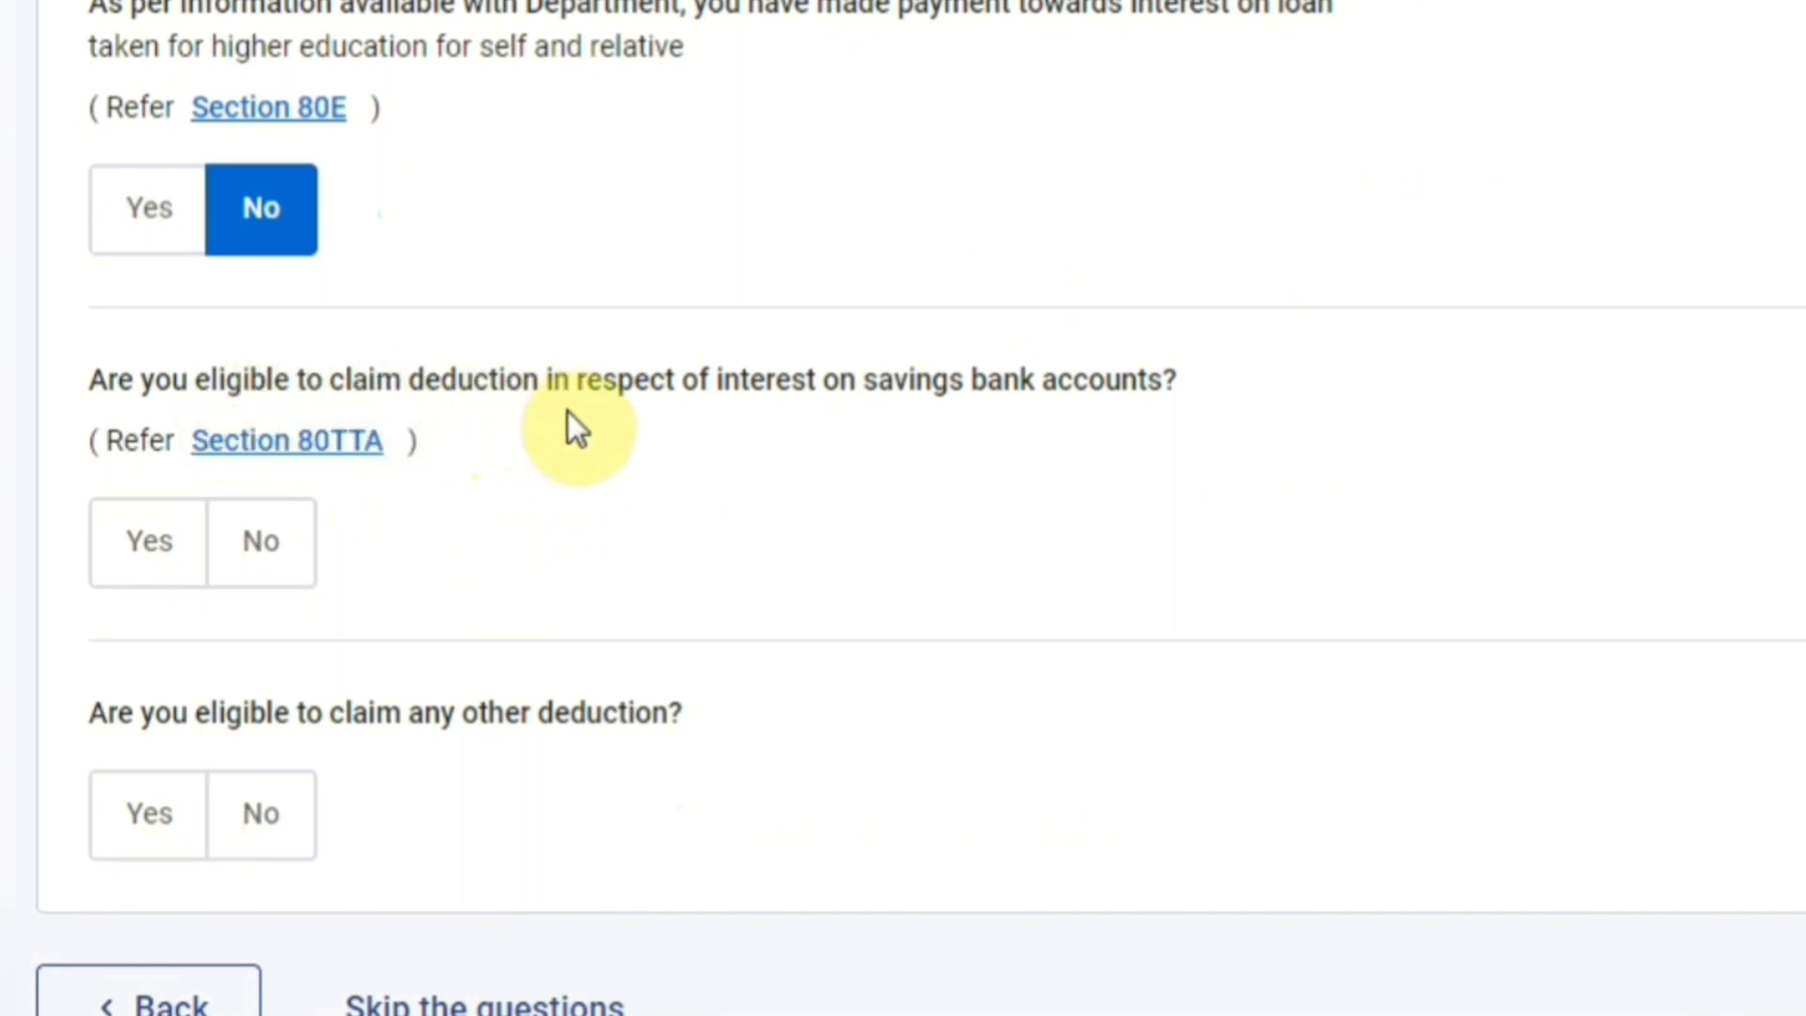
left_click(143, 564)
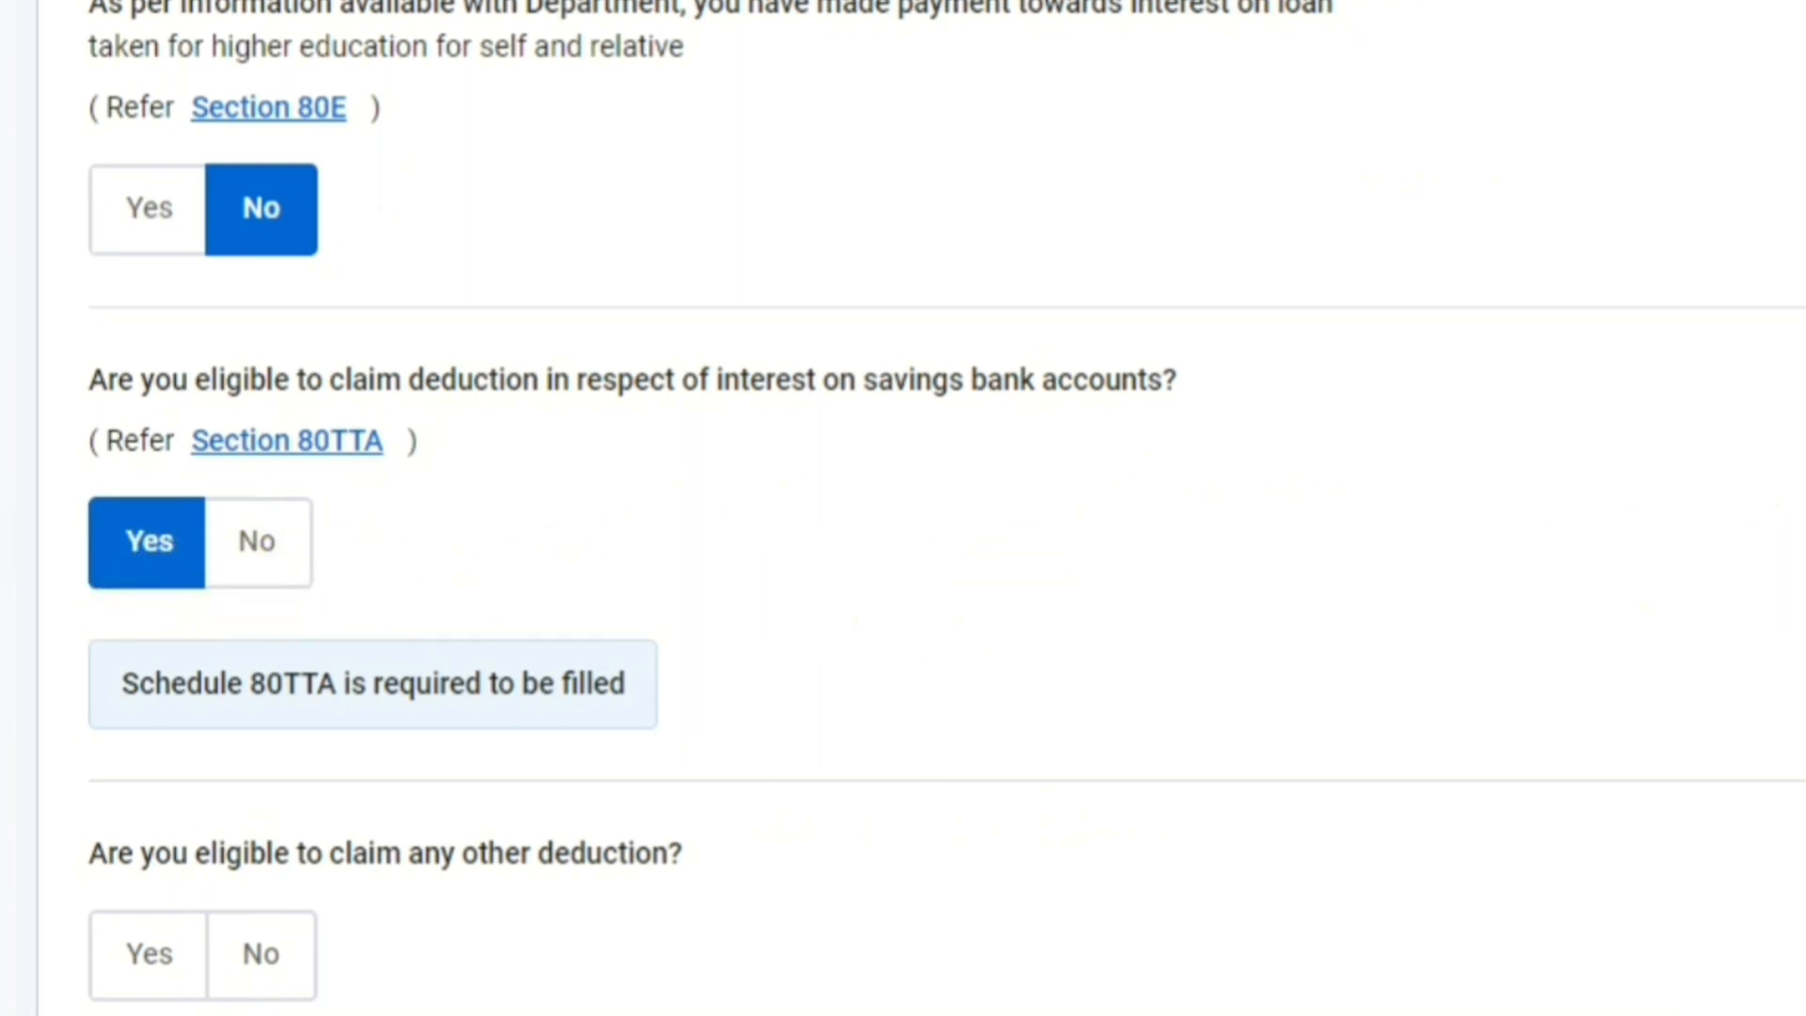
- Answer No to claiming any other deduction and continue to verifying deductions
scroll(903, 508, "down", 2)
scroll(1187, 669, "down", 2)
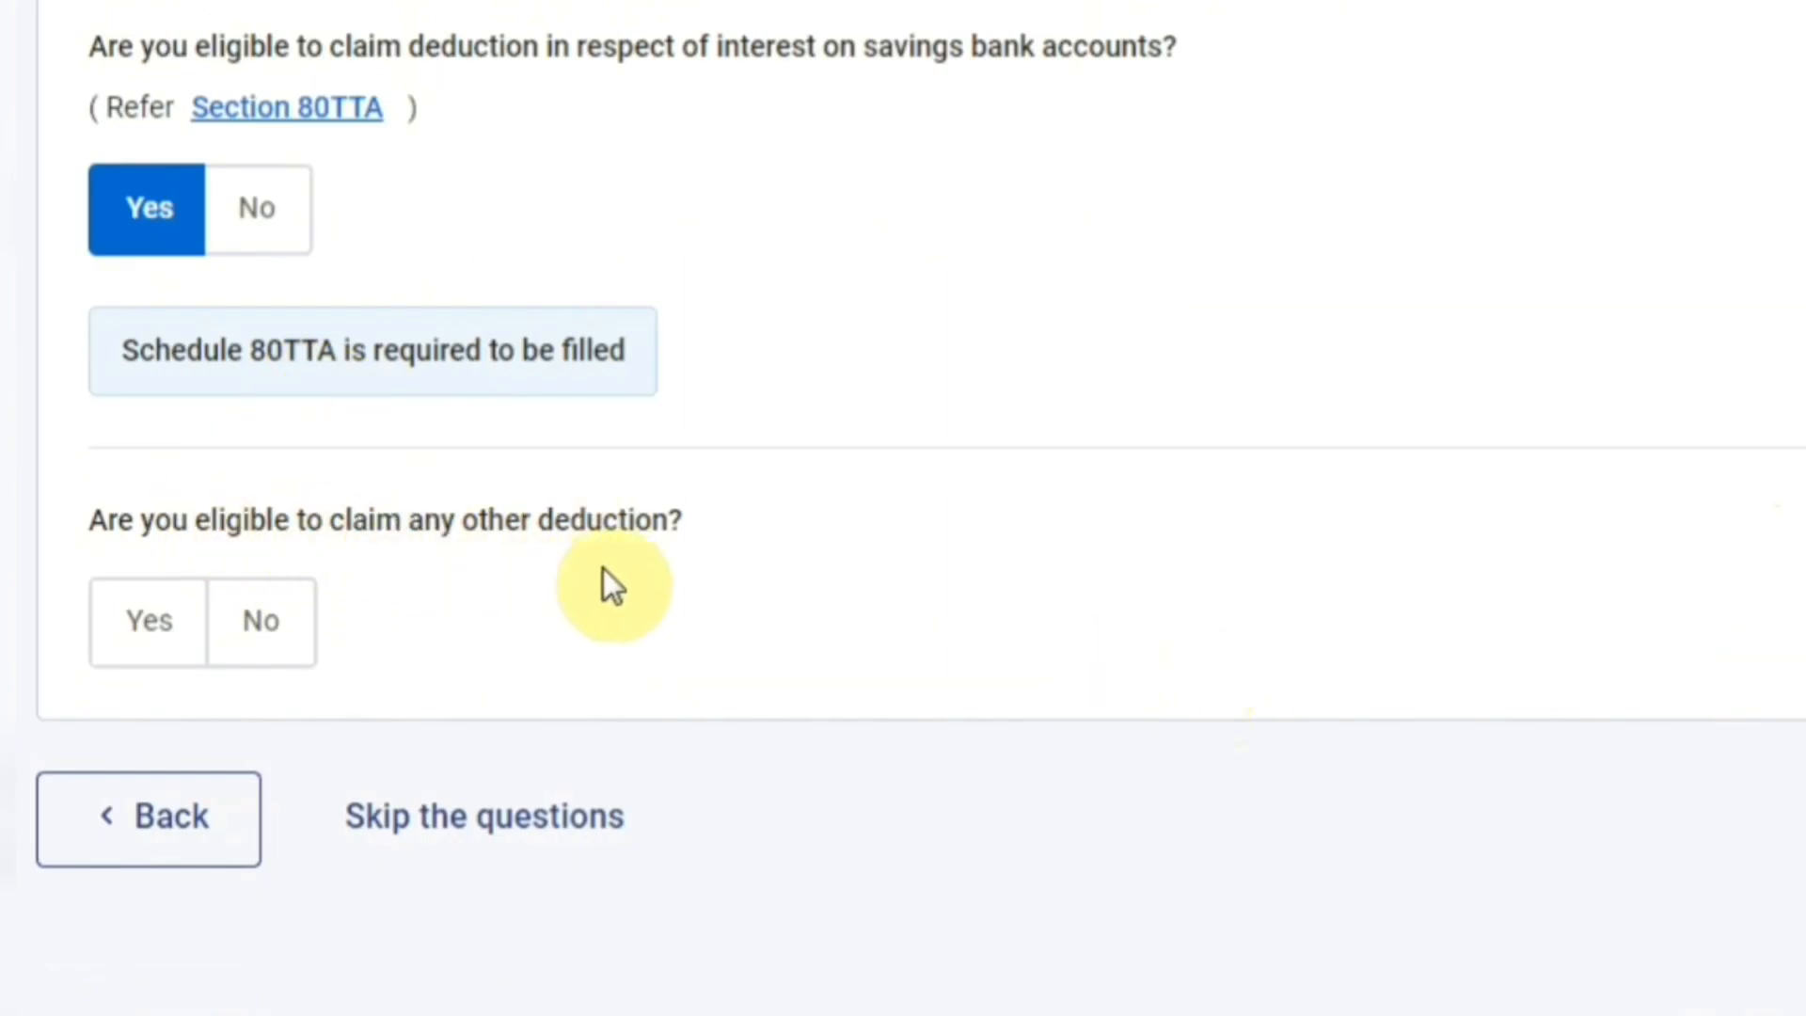
left_click(172, 649)
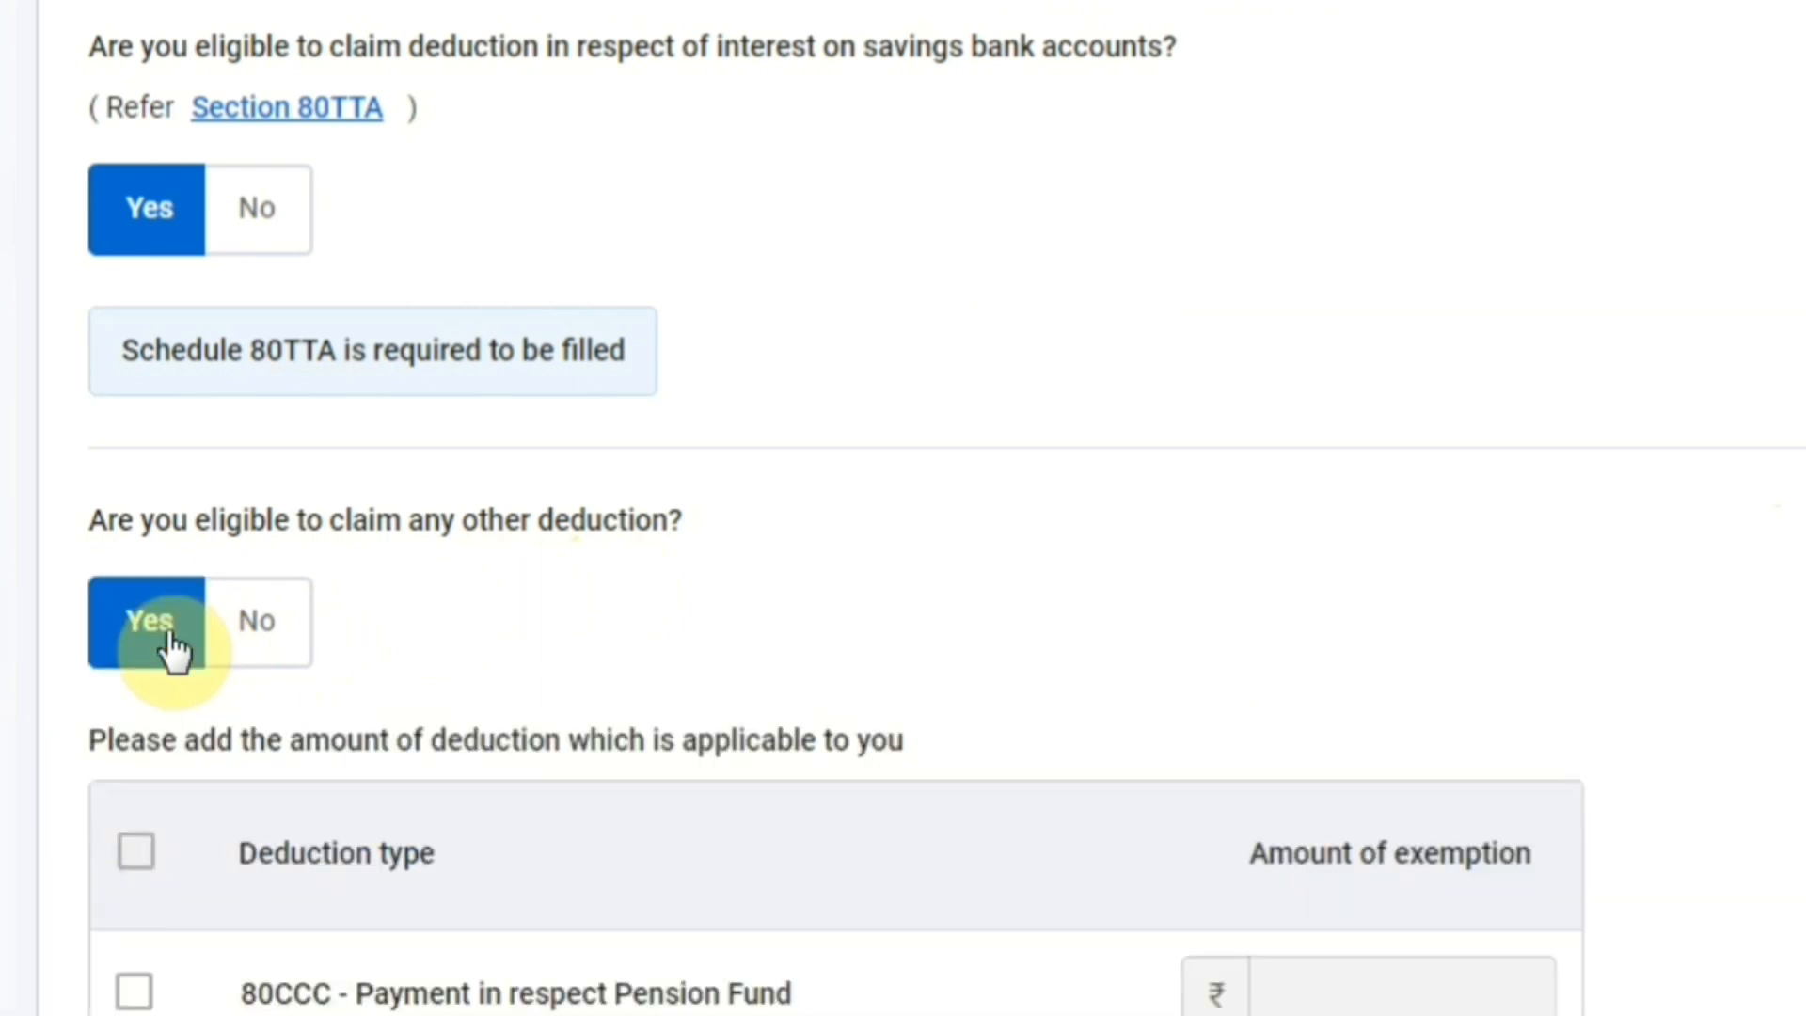
scroll(835, 508, "down", 8)
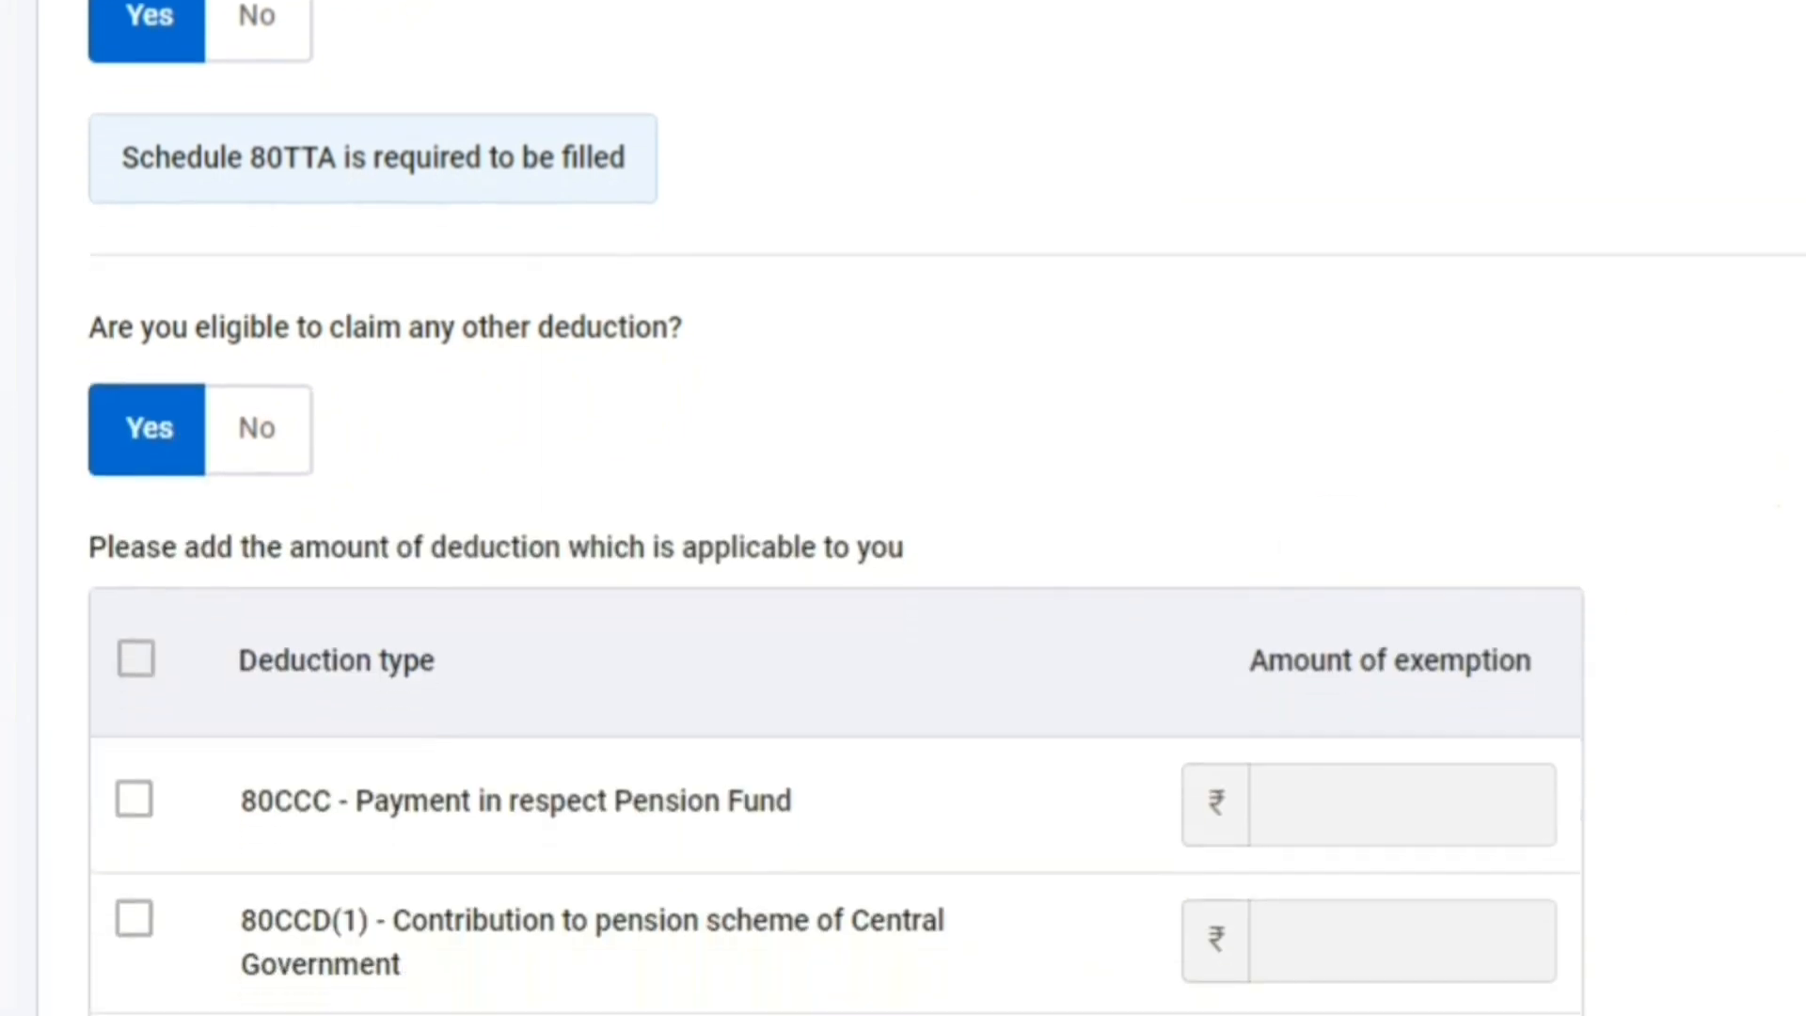
scroll(836, 508, "down", 1)
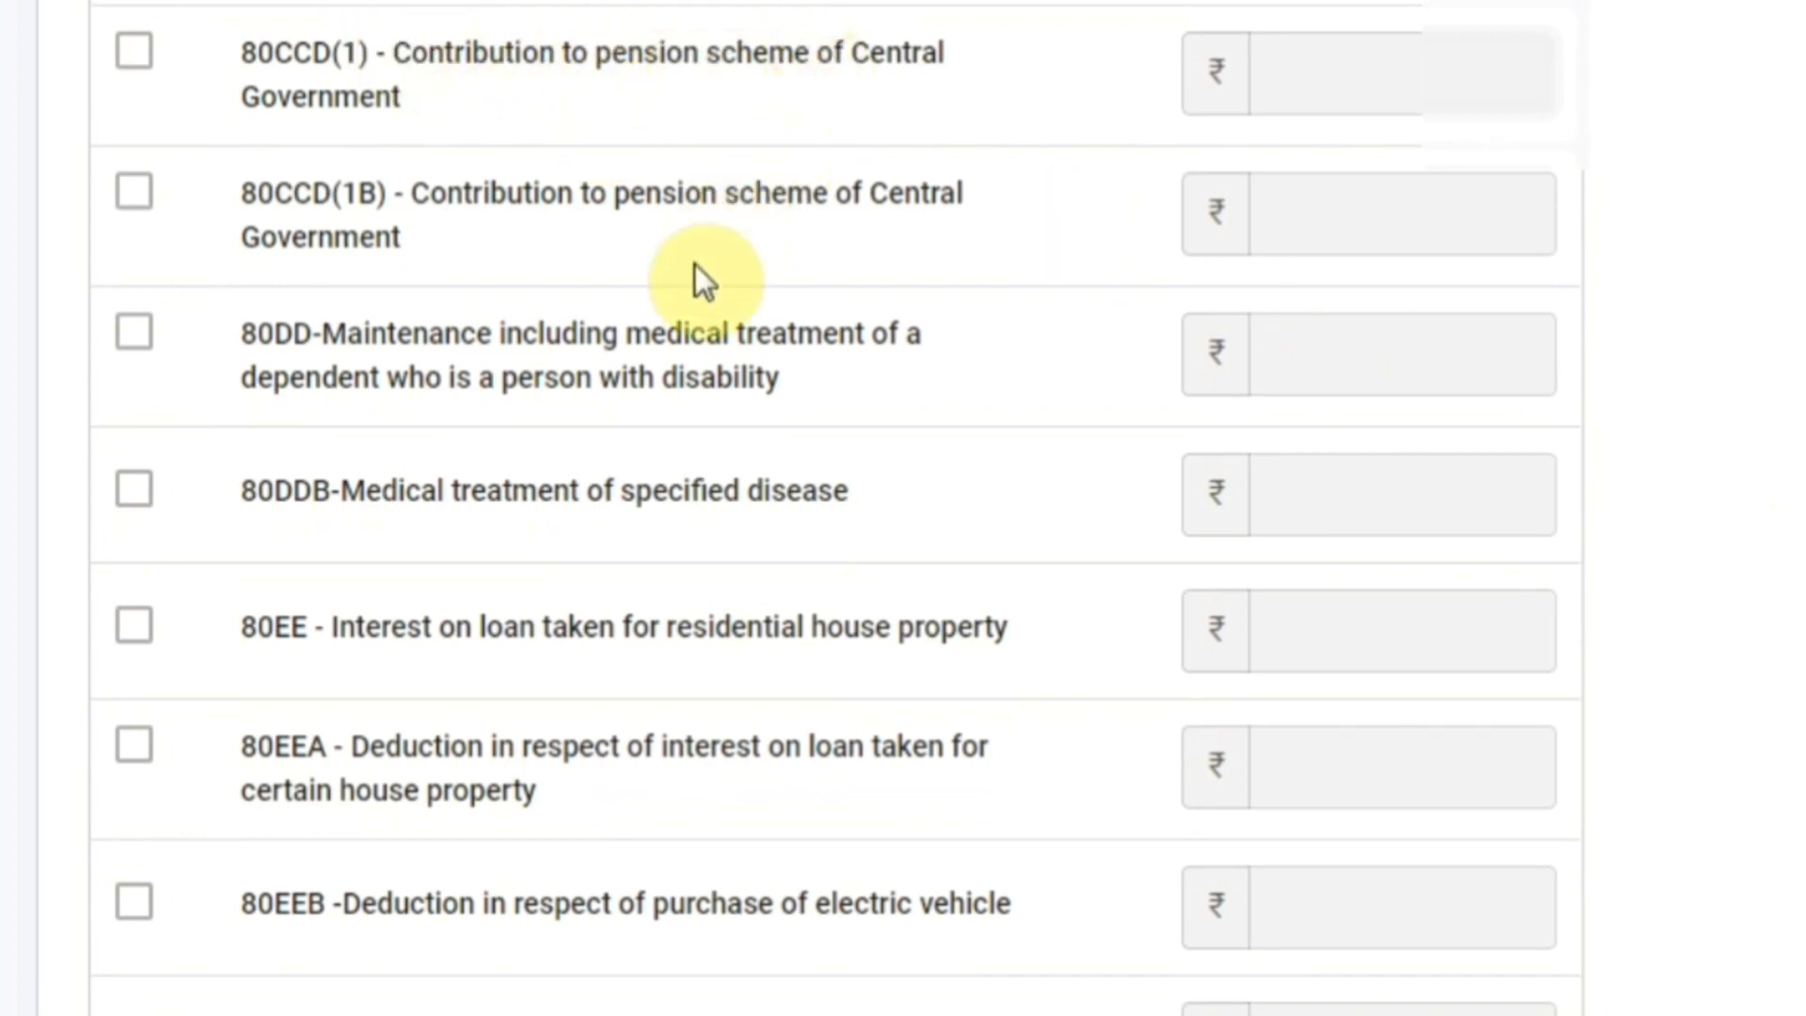
scroll(835, 508, "up", 5)
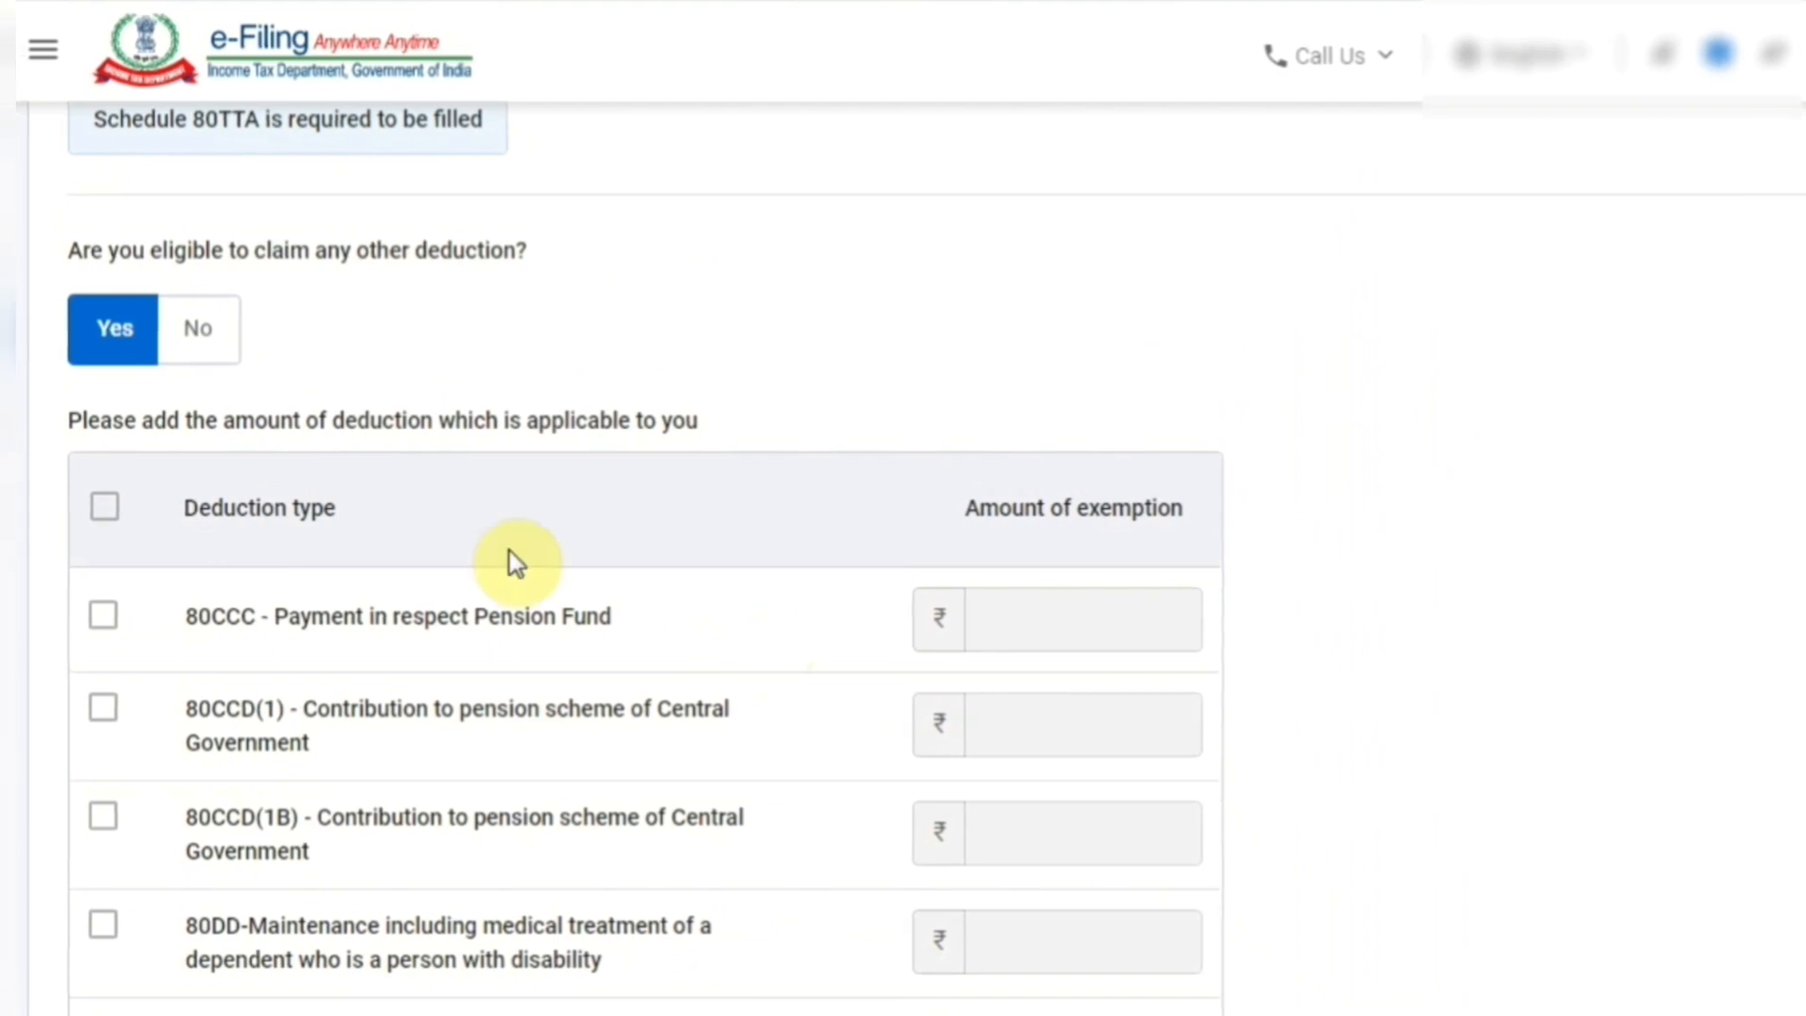
left_click(204, 333)
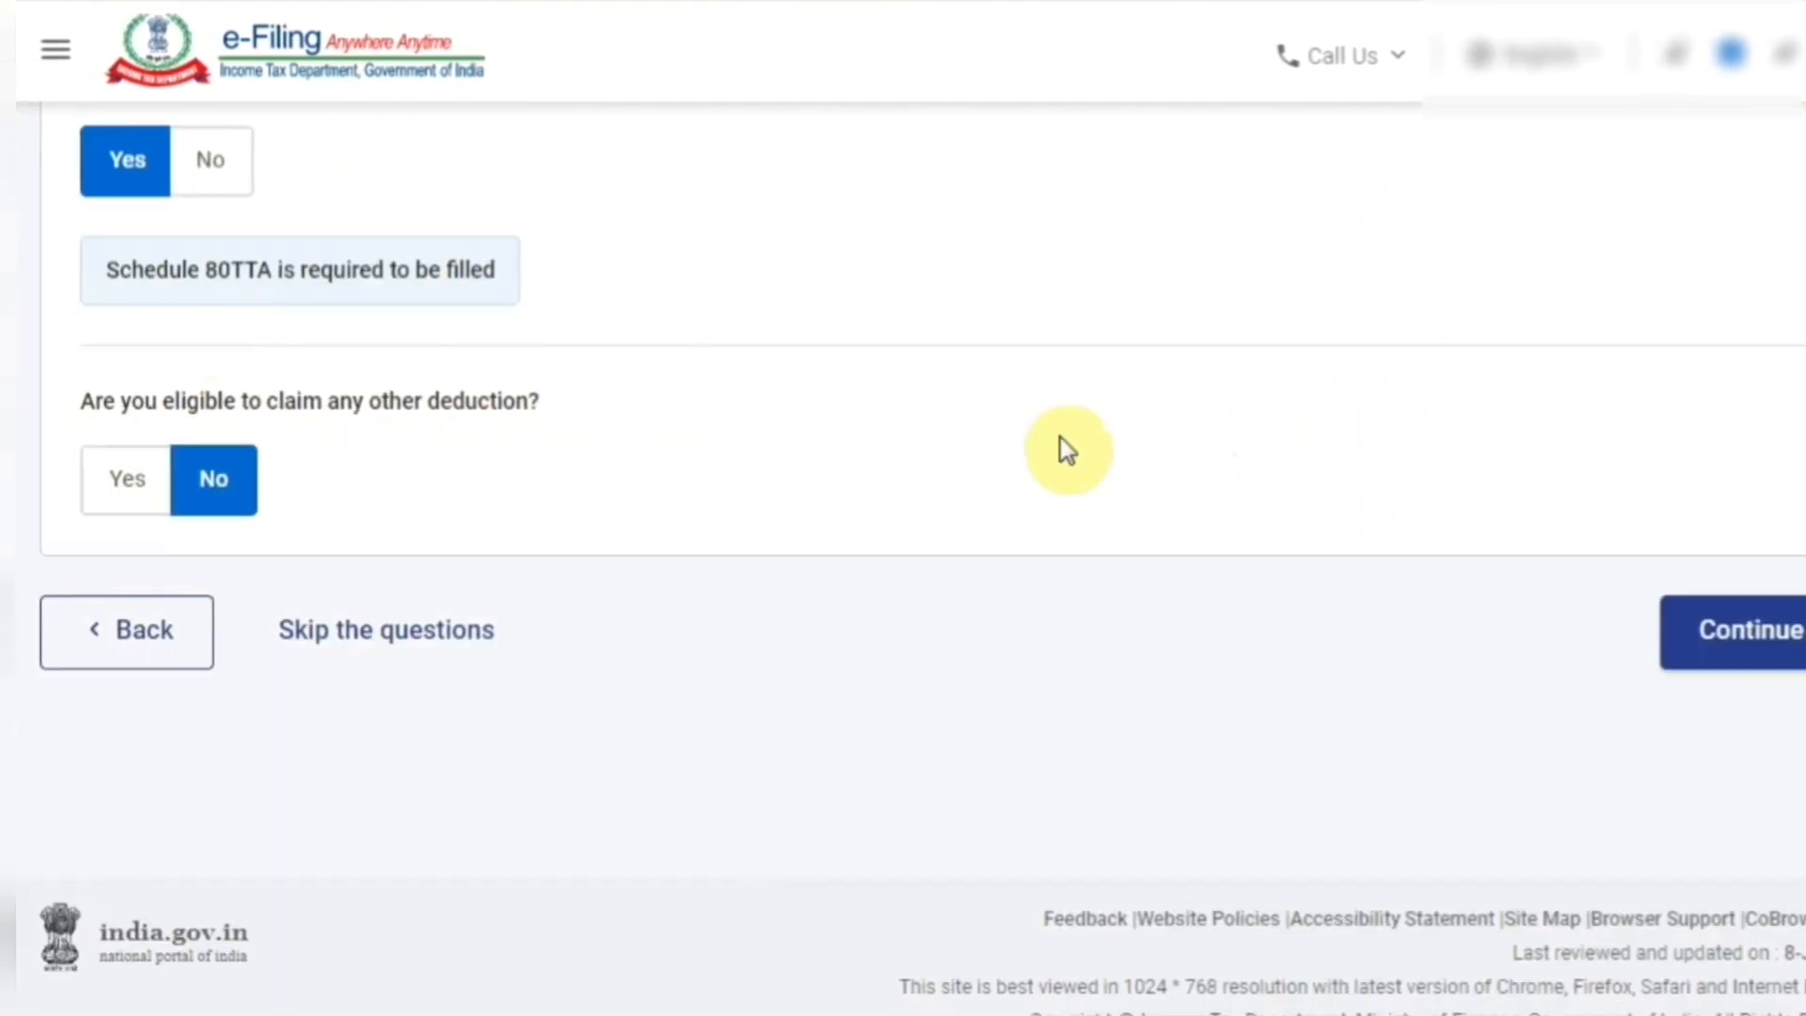
left_click(1720, 632)
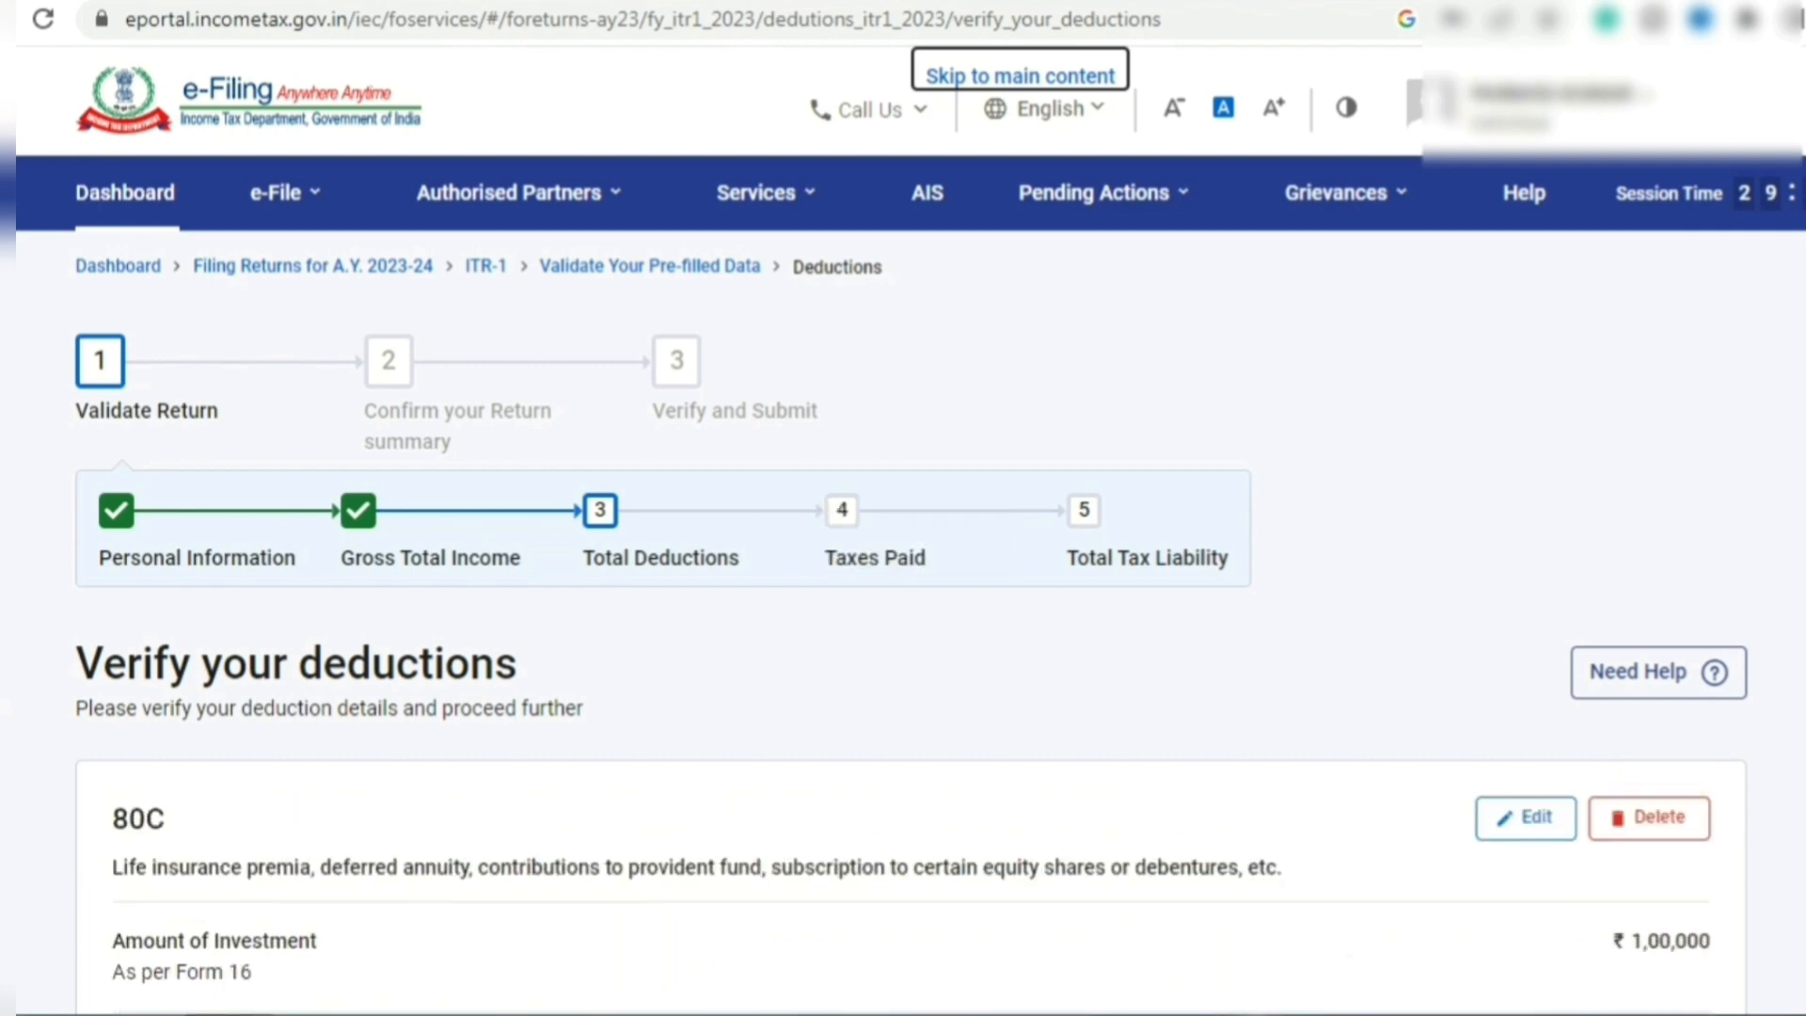
- Save the 80D health insurance deduction form
scroll(903, 564, "down", 5)
scroll(903, 564, "down", 2)
scroll(903, 564, "down", 1)
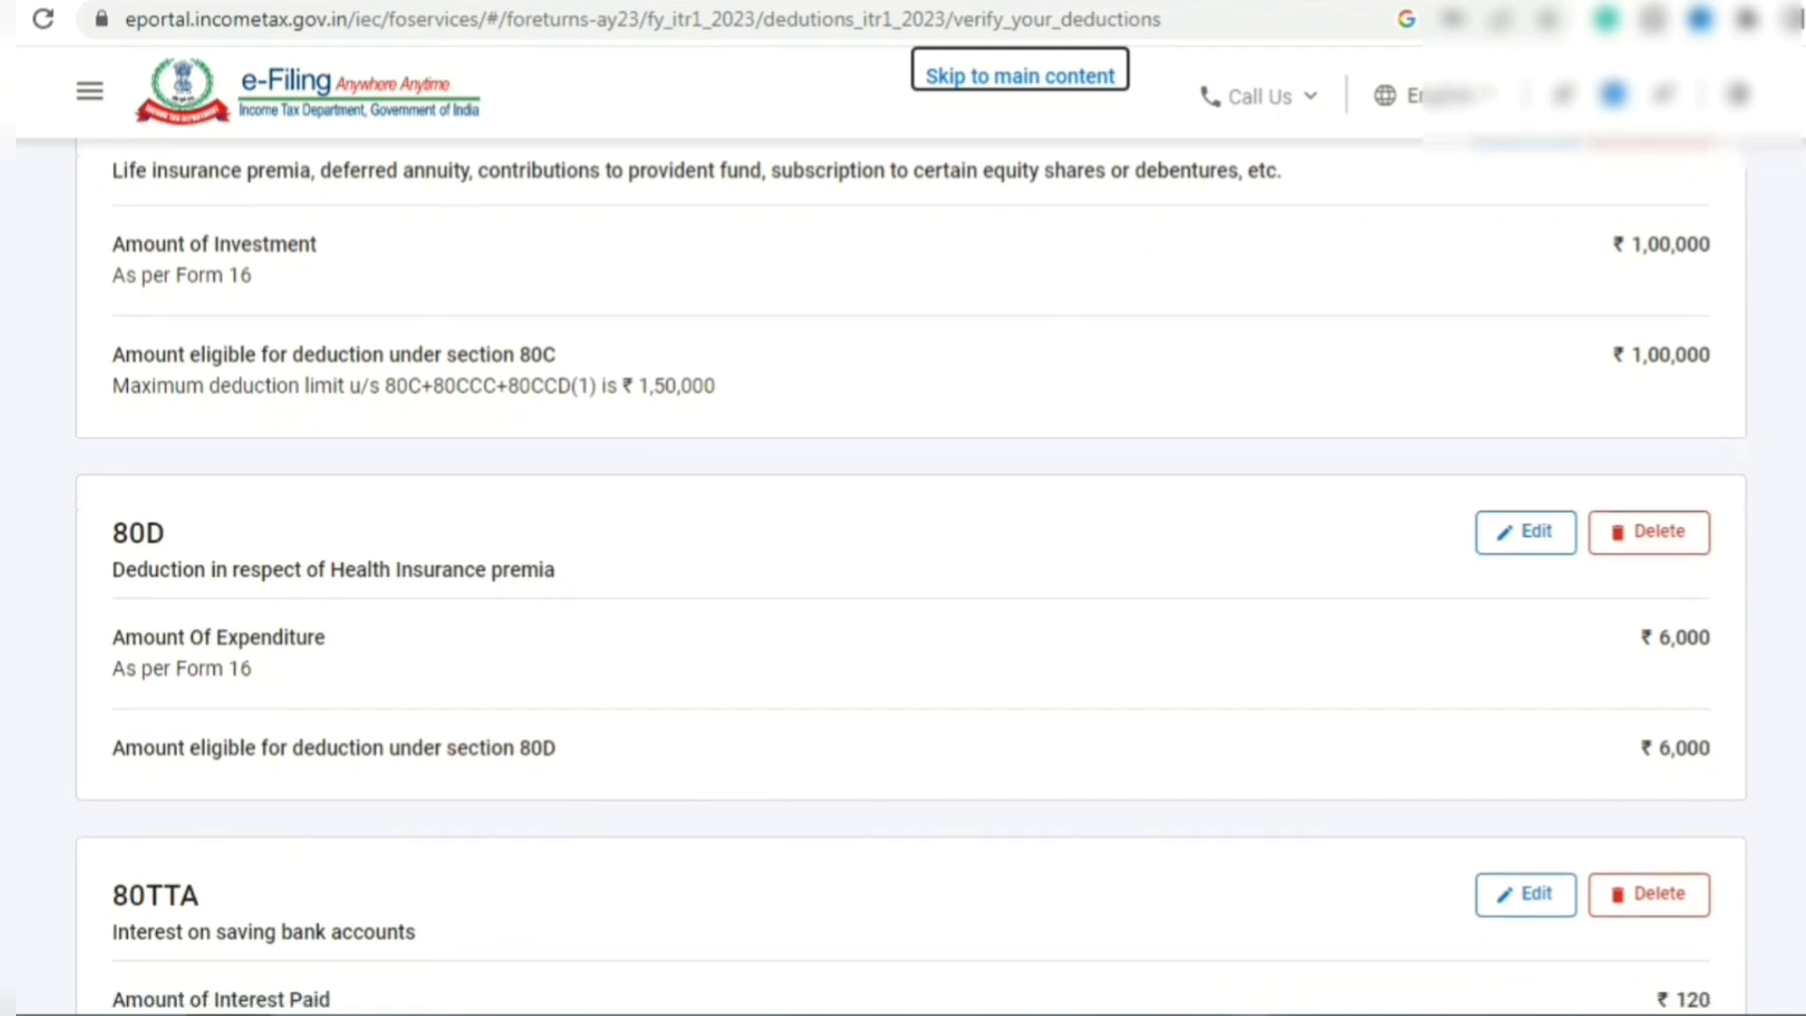
scroll(903, 564, "down", 2)
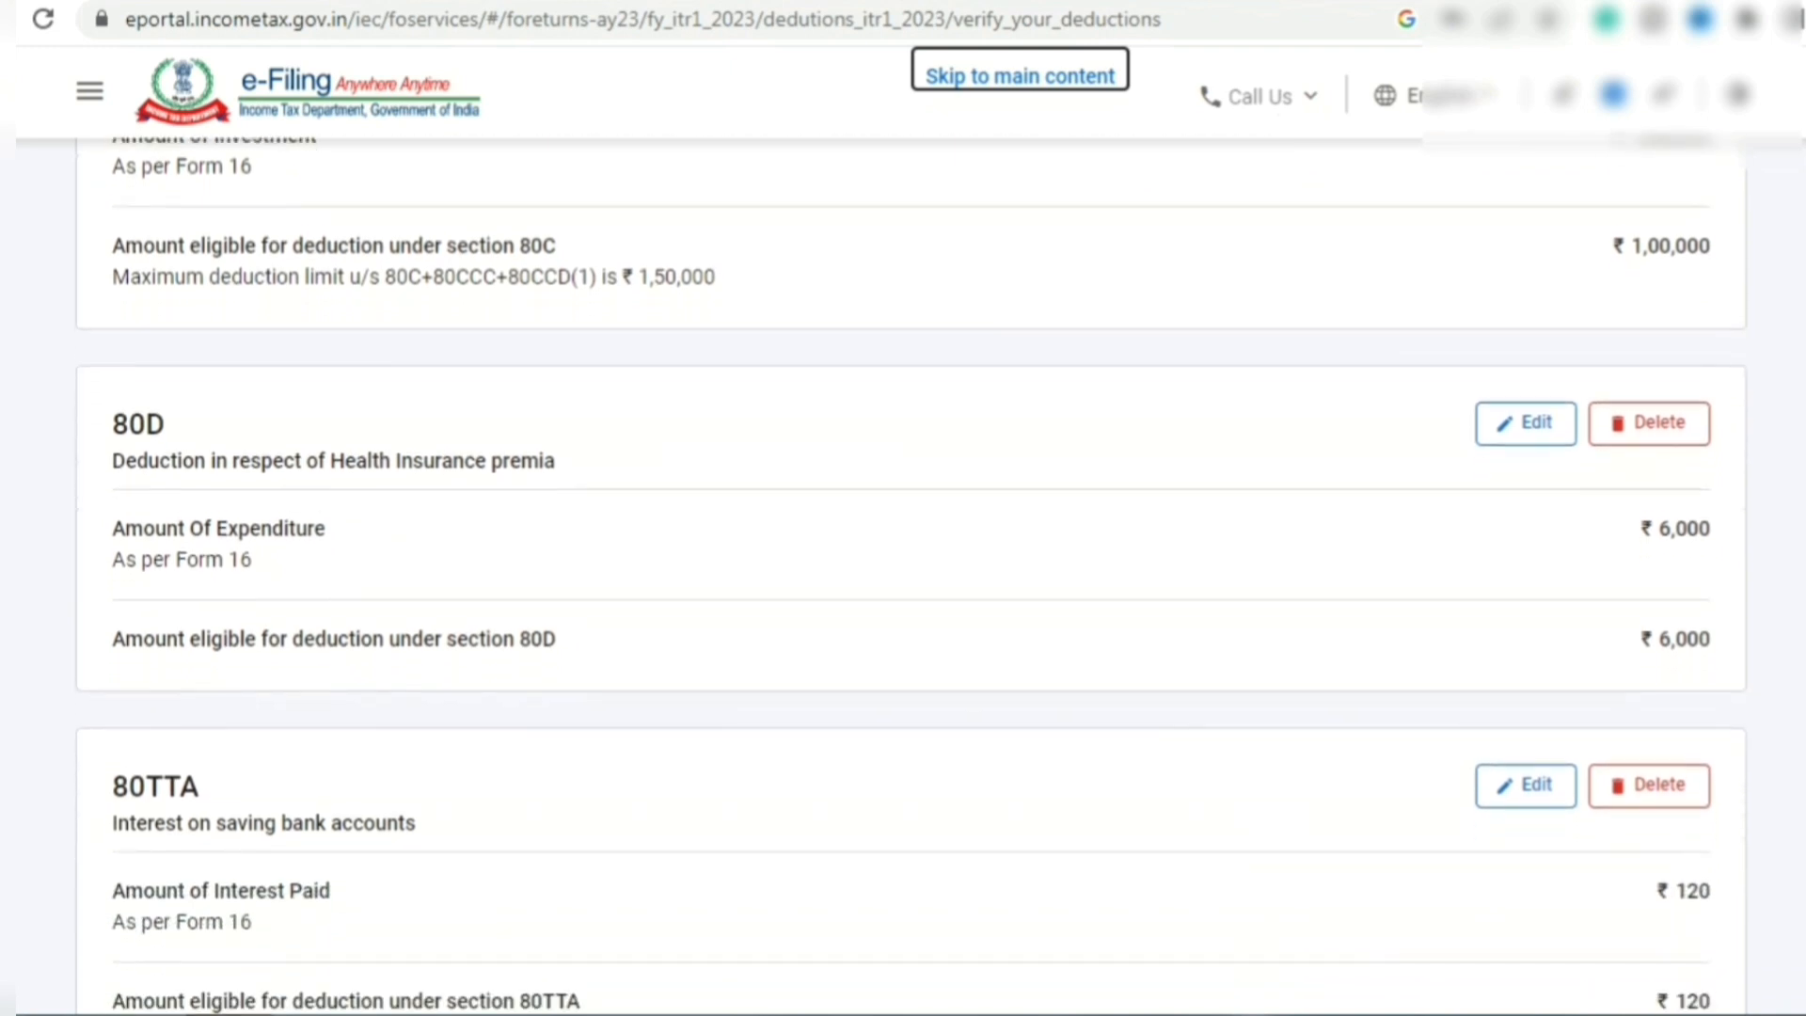
scroll(903, 564, "down", 2)
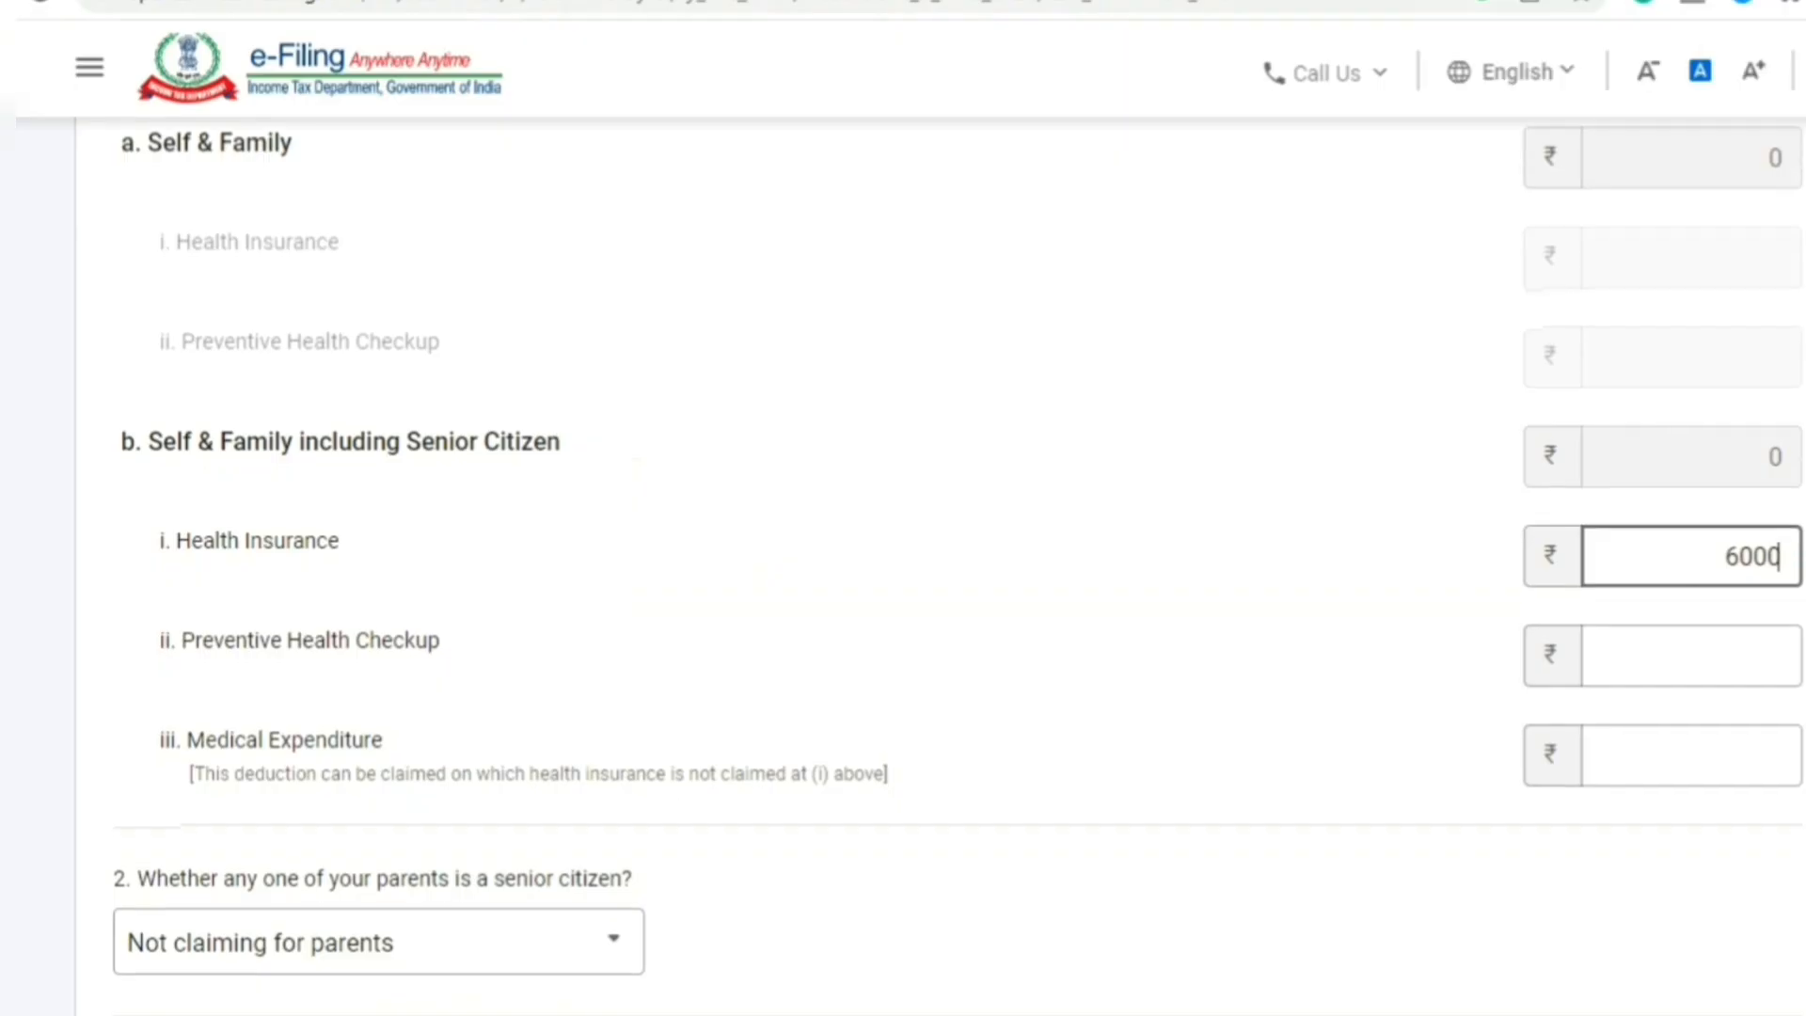
scroll(903, 565, "down", 3)
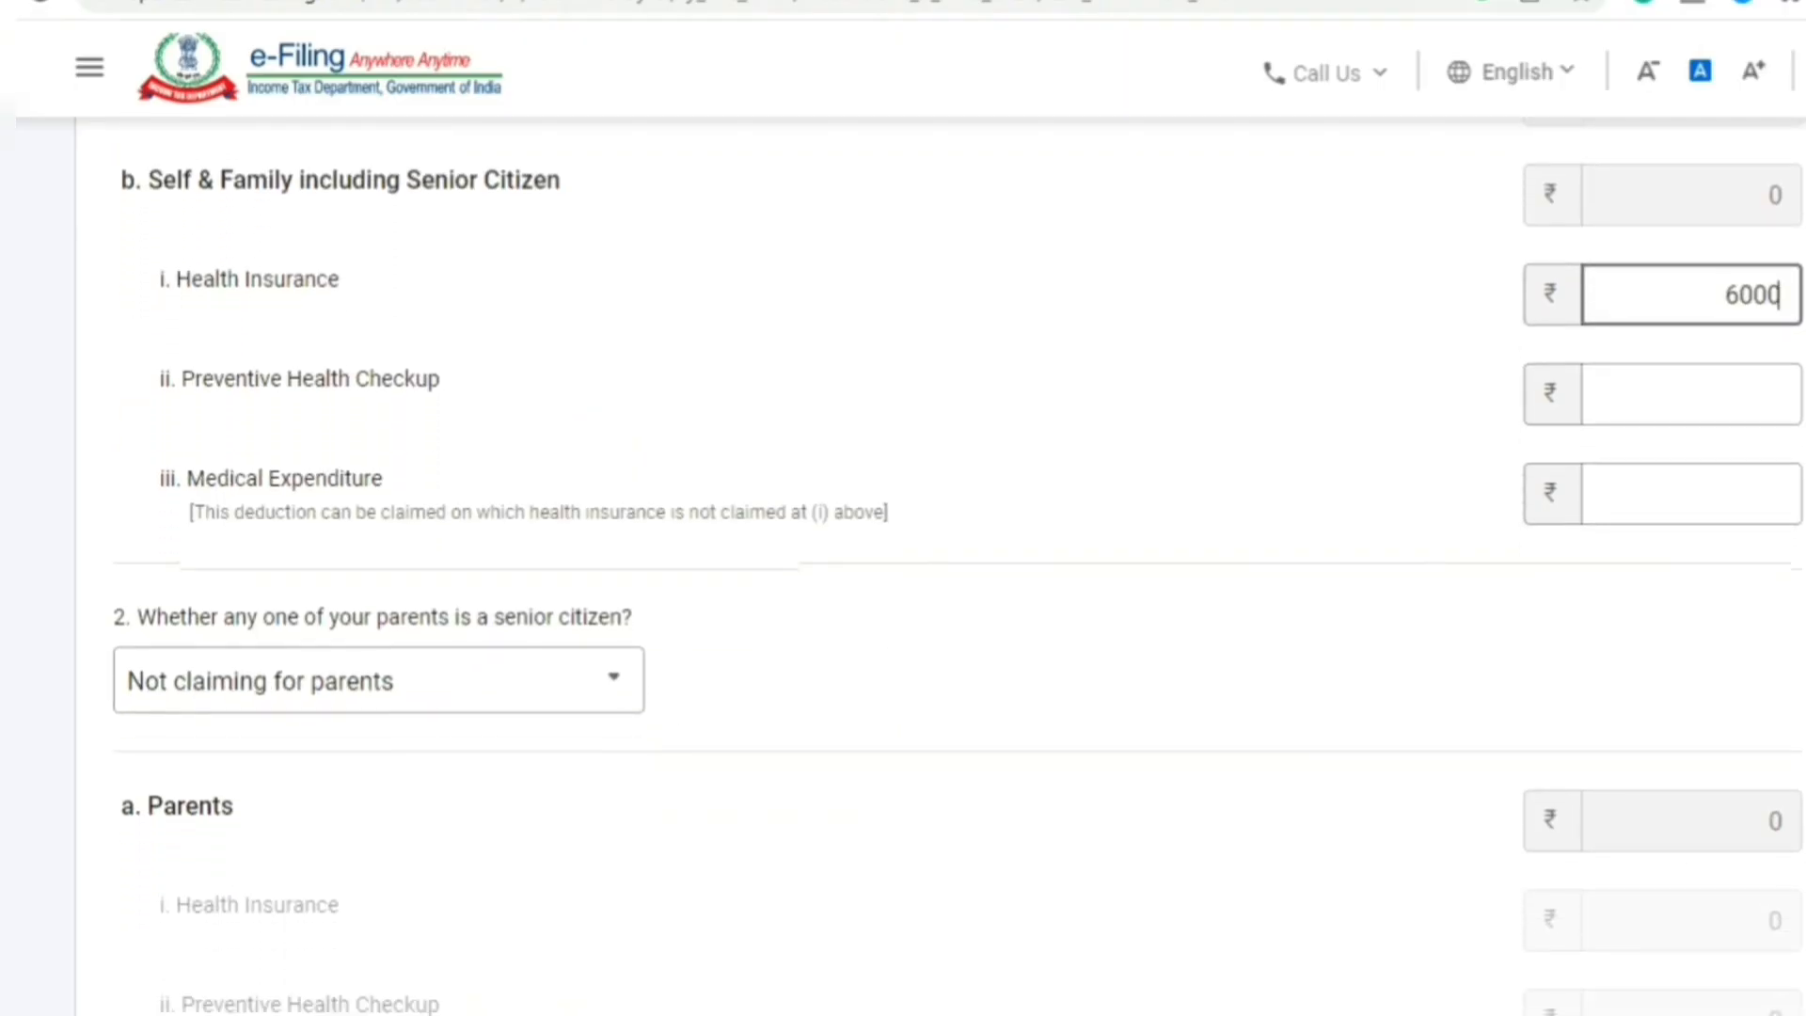
left_click(1762, 799)
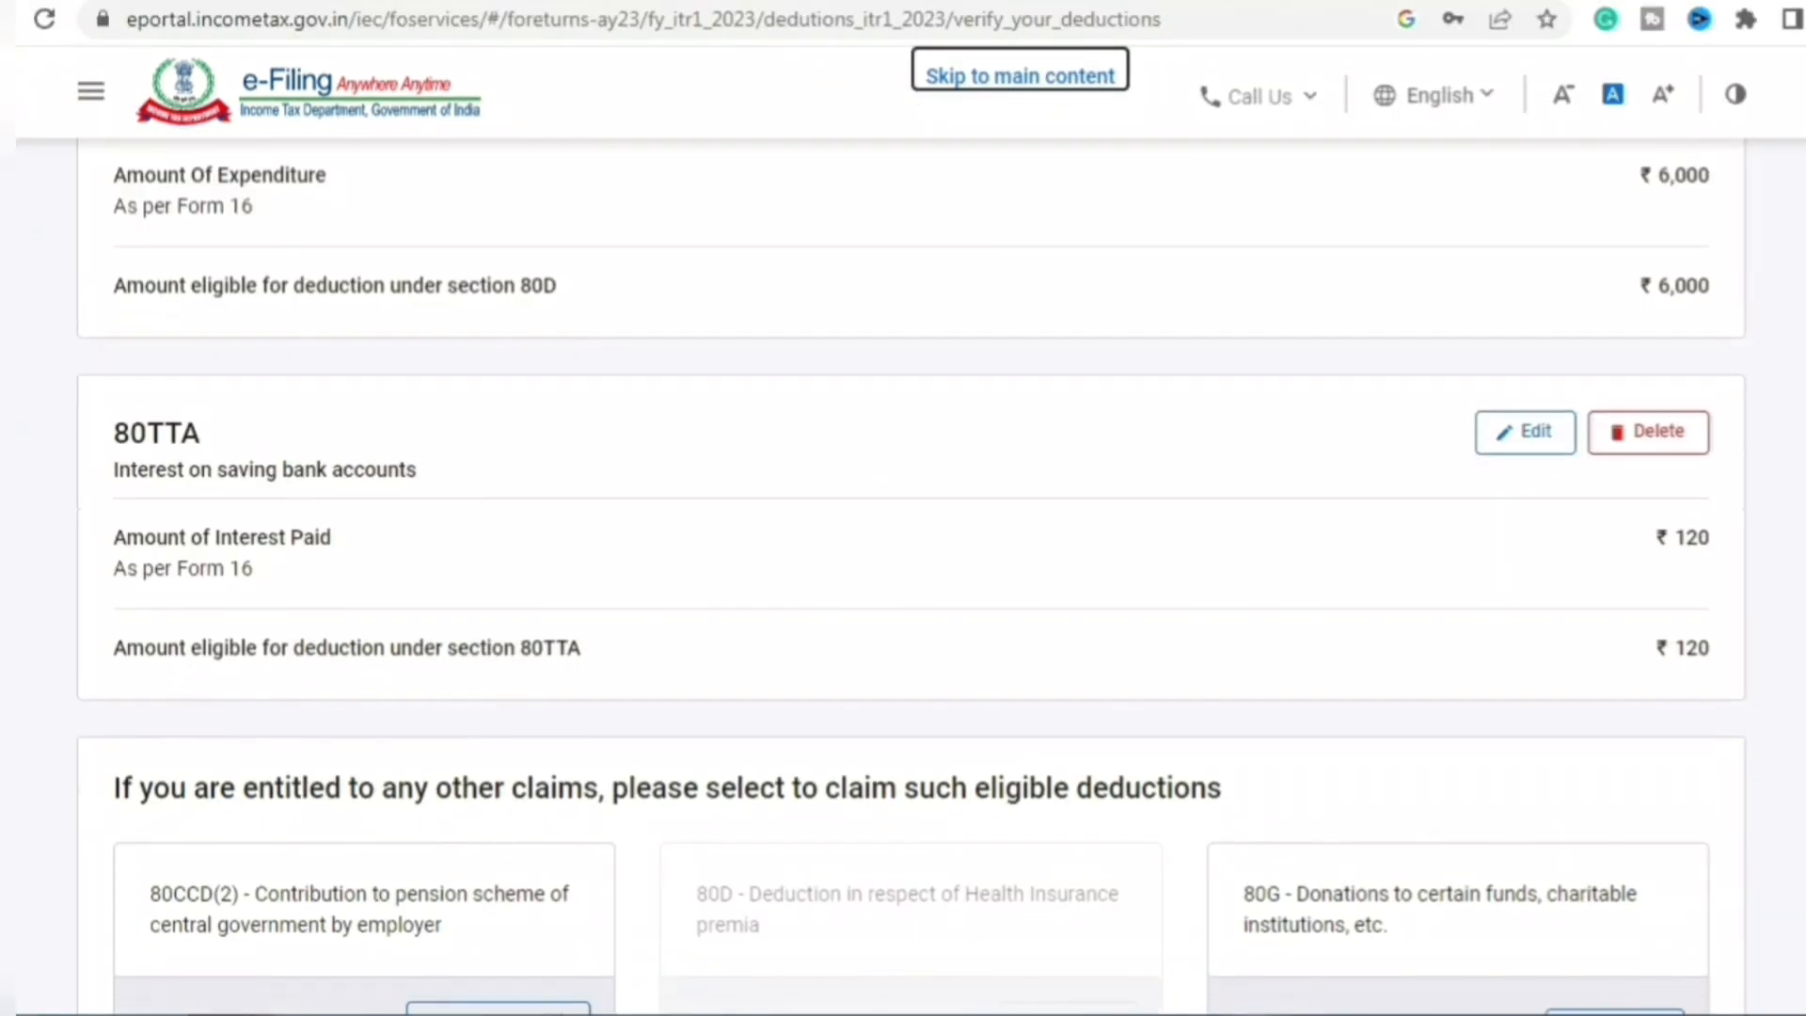
- Confirm the deductions totalling ₹1,06,120 and return to the Return Summary
scroll(903, 565, "down", 4)
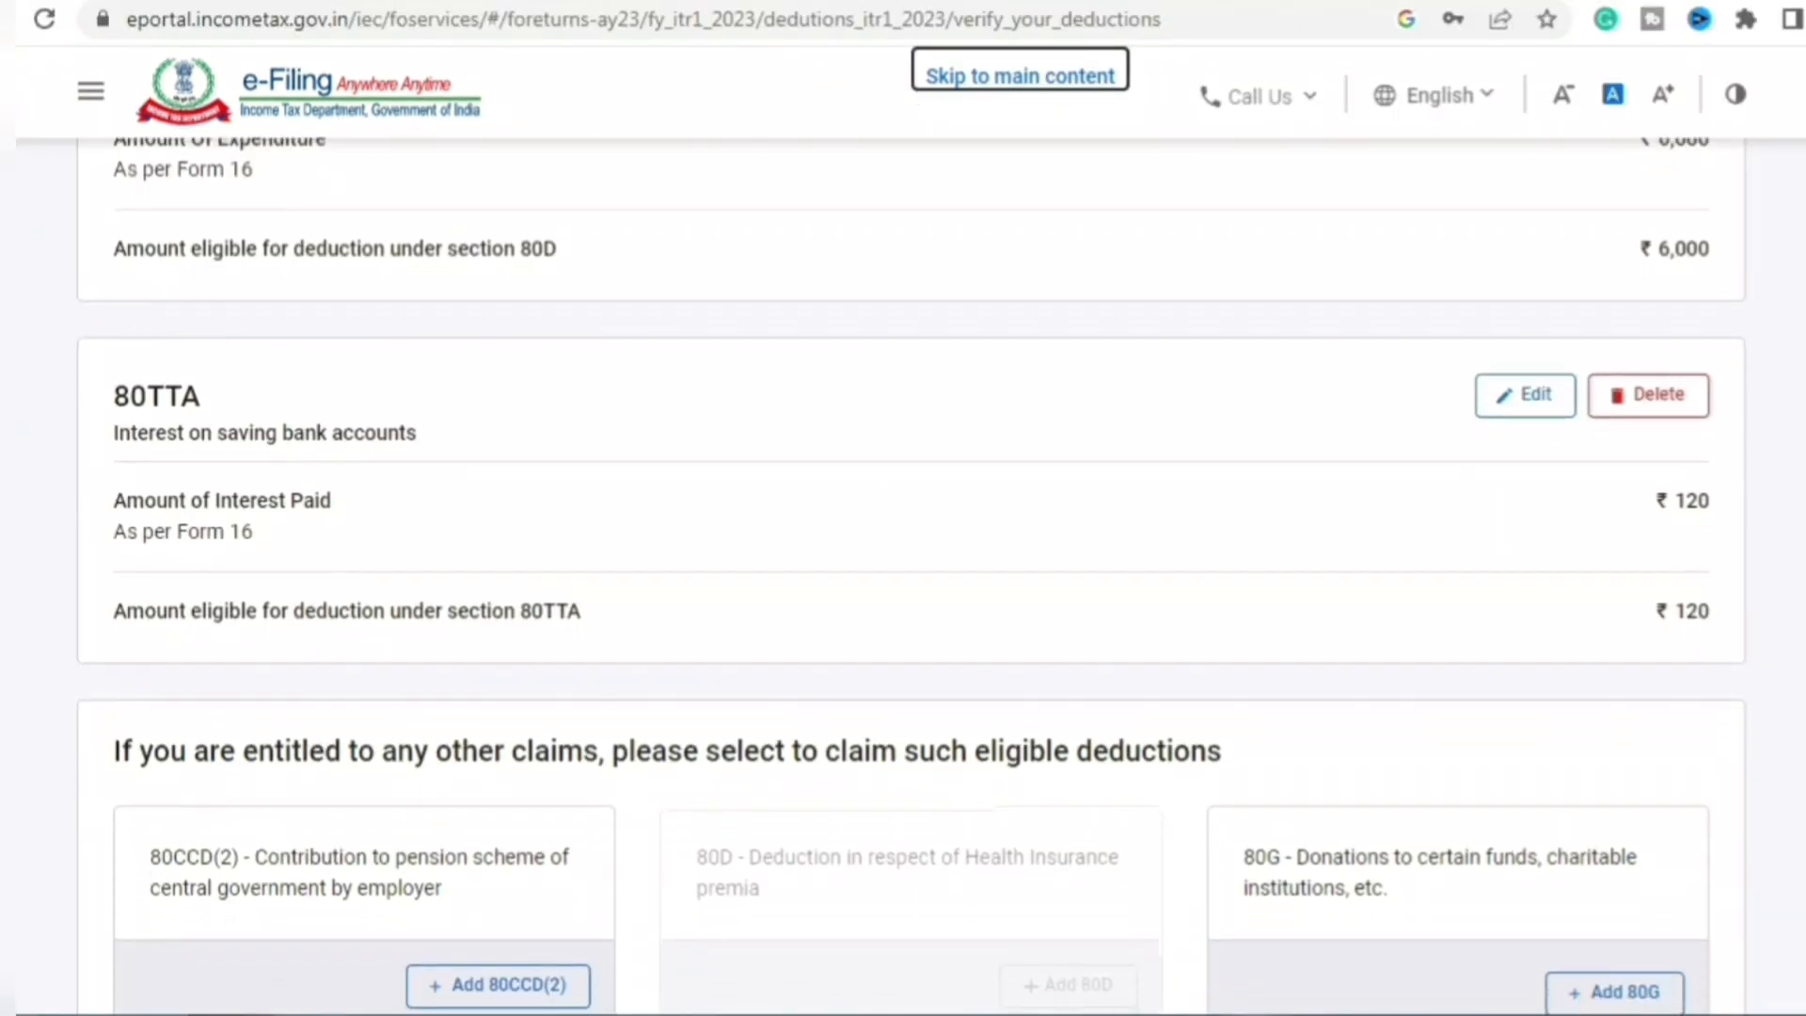
scroll(1736, 930, "down", 6)
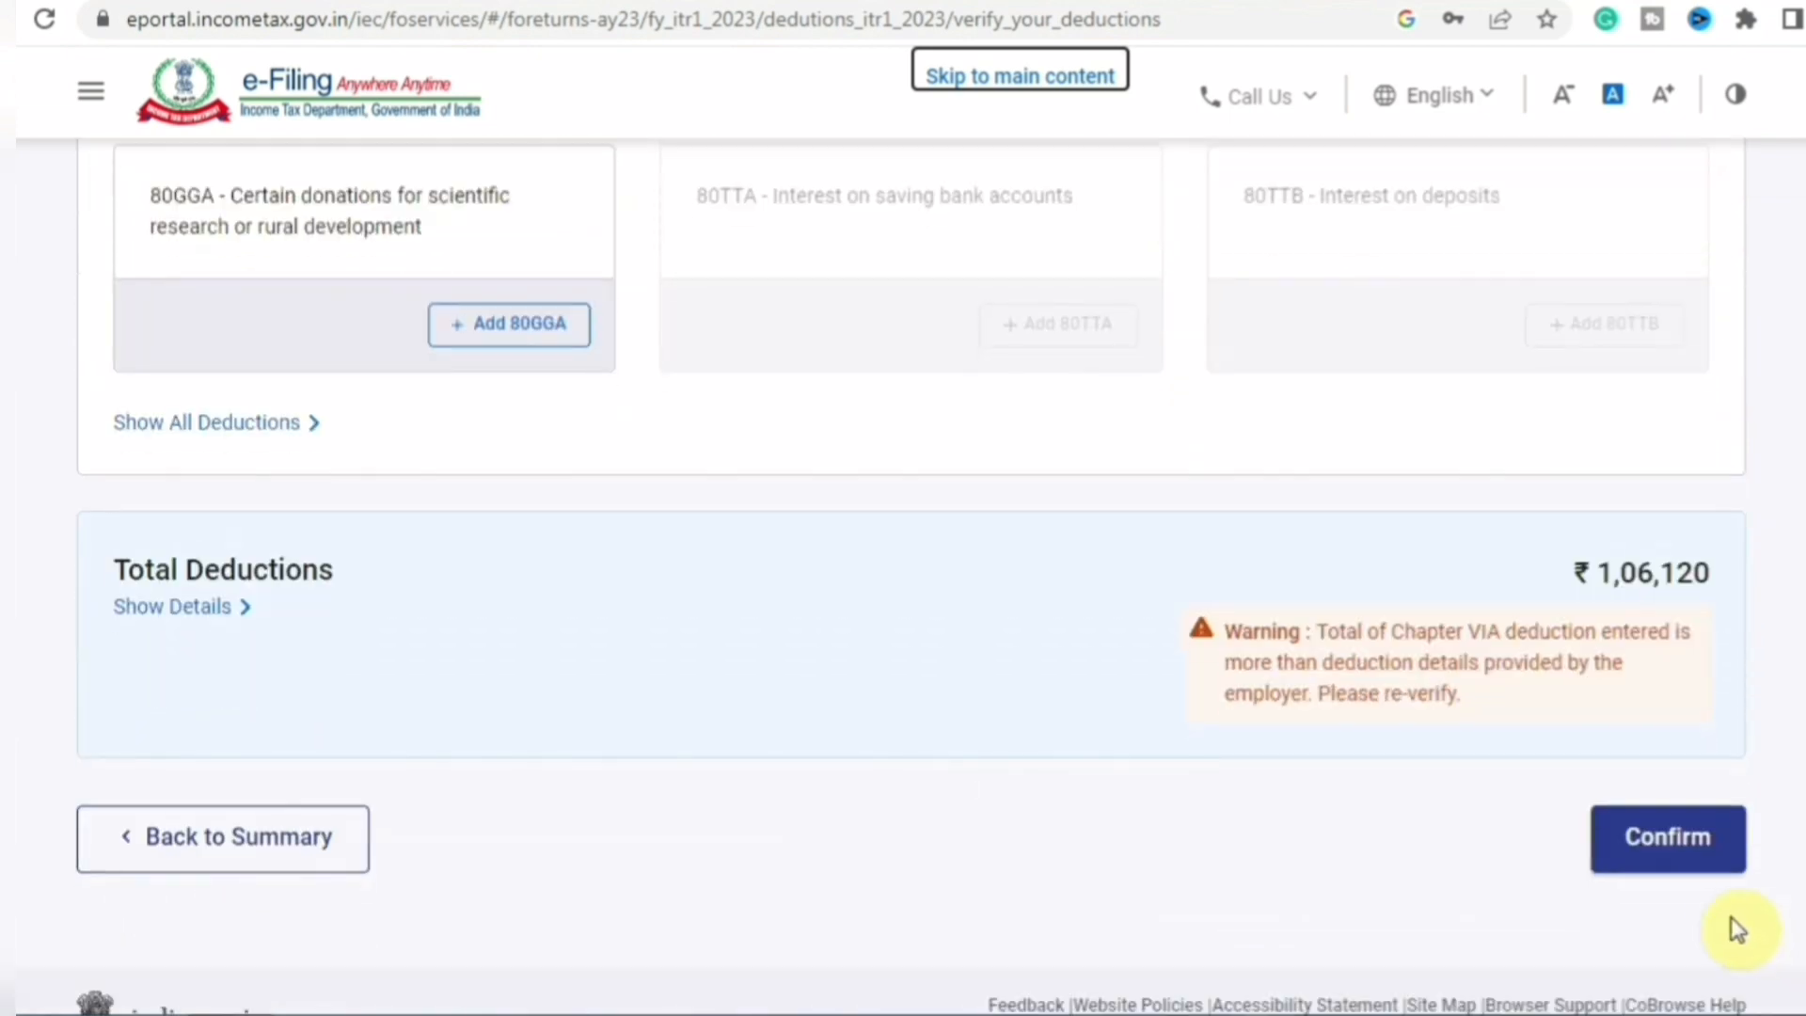
left_click(1681, 837)
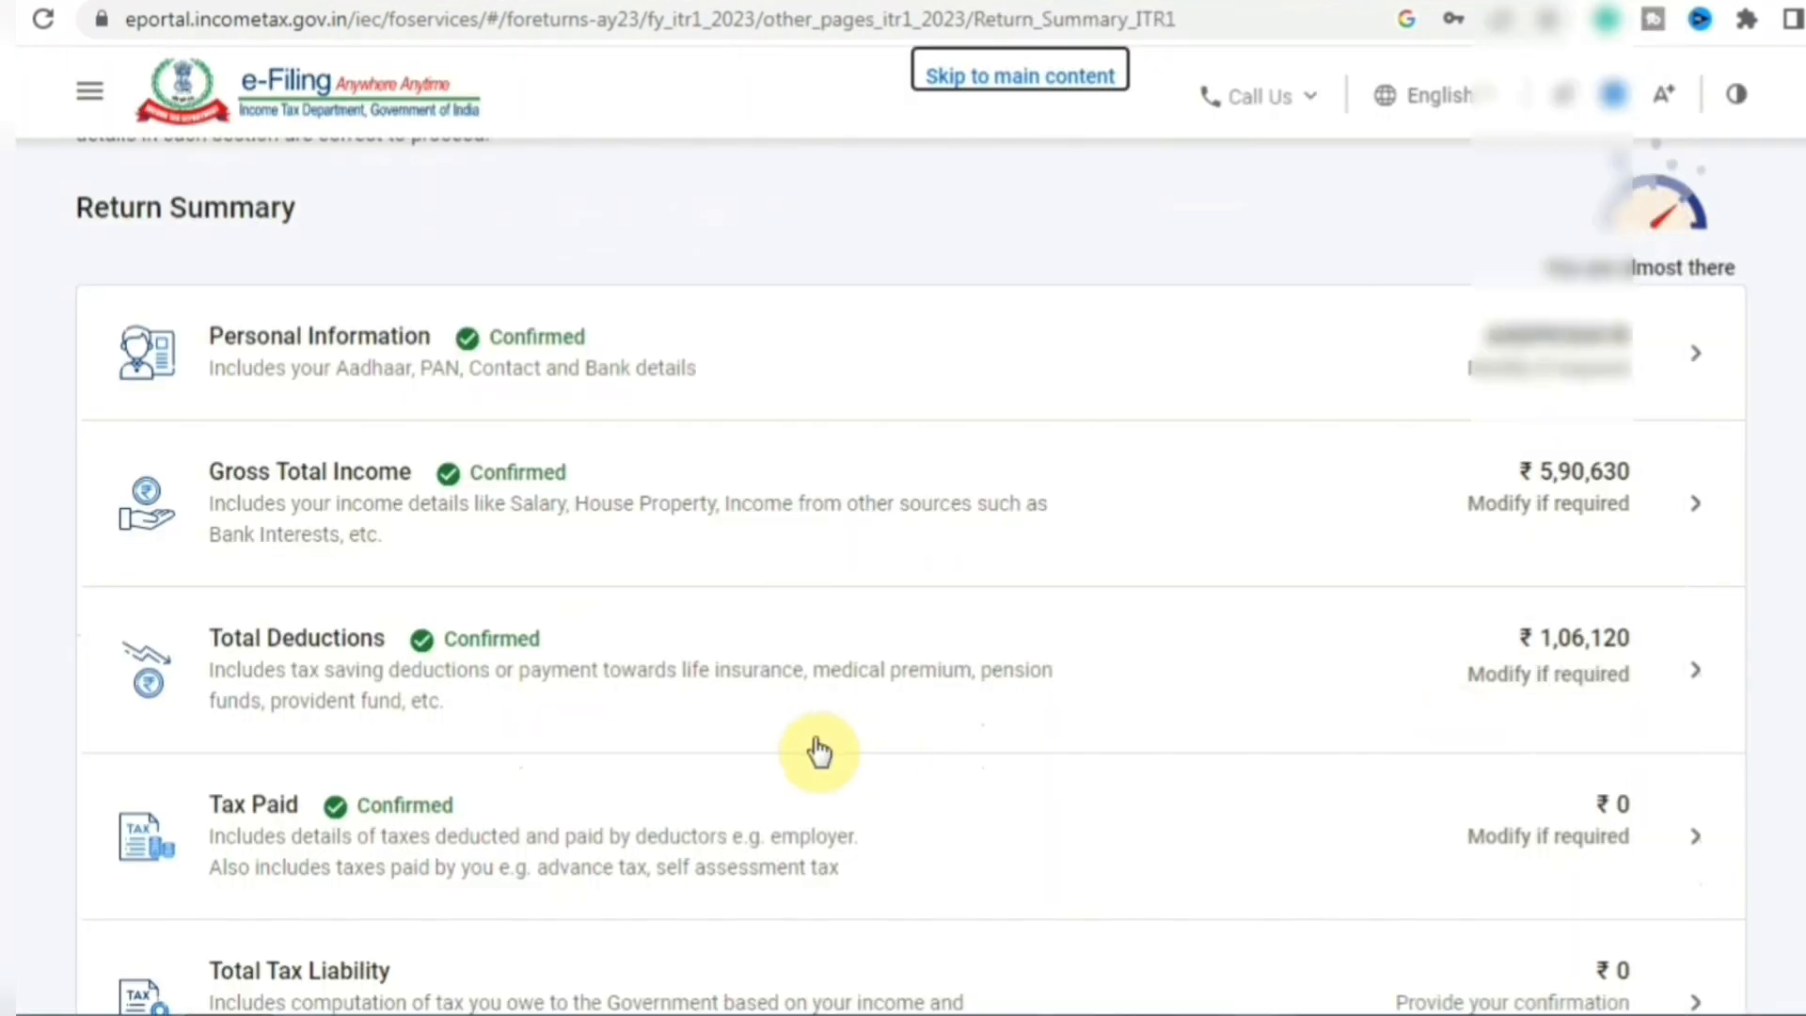
- Review the Tax Paid details, checking all TDS/TCS totals are ₹0
left_click(371, 831)
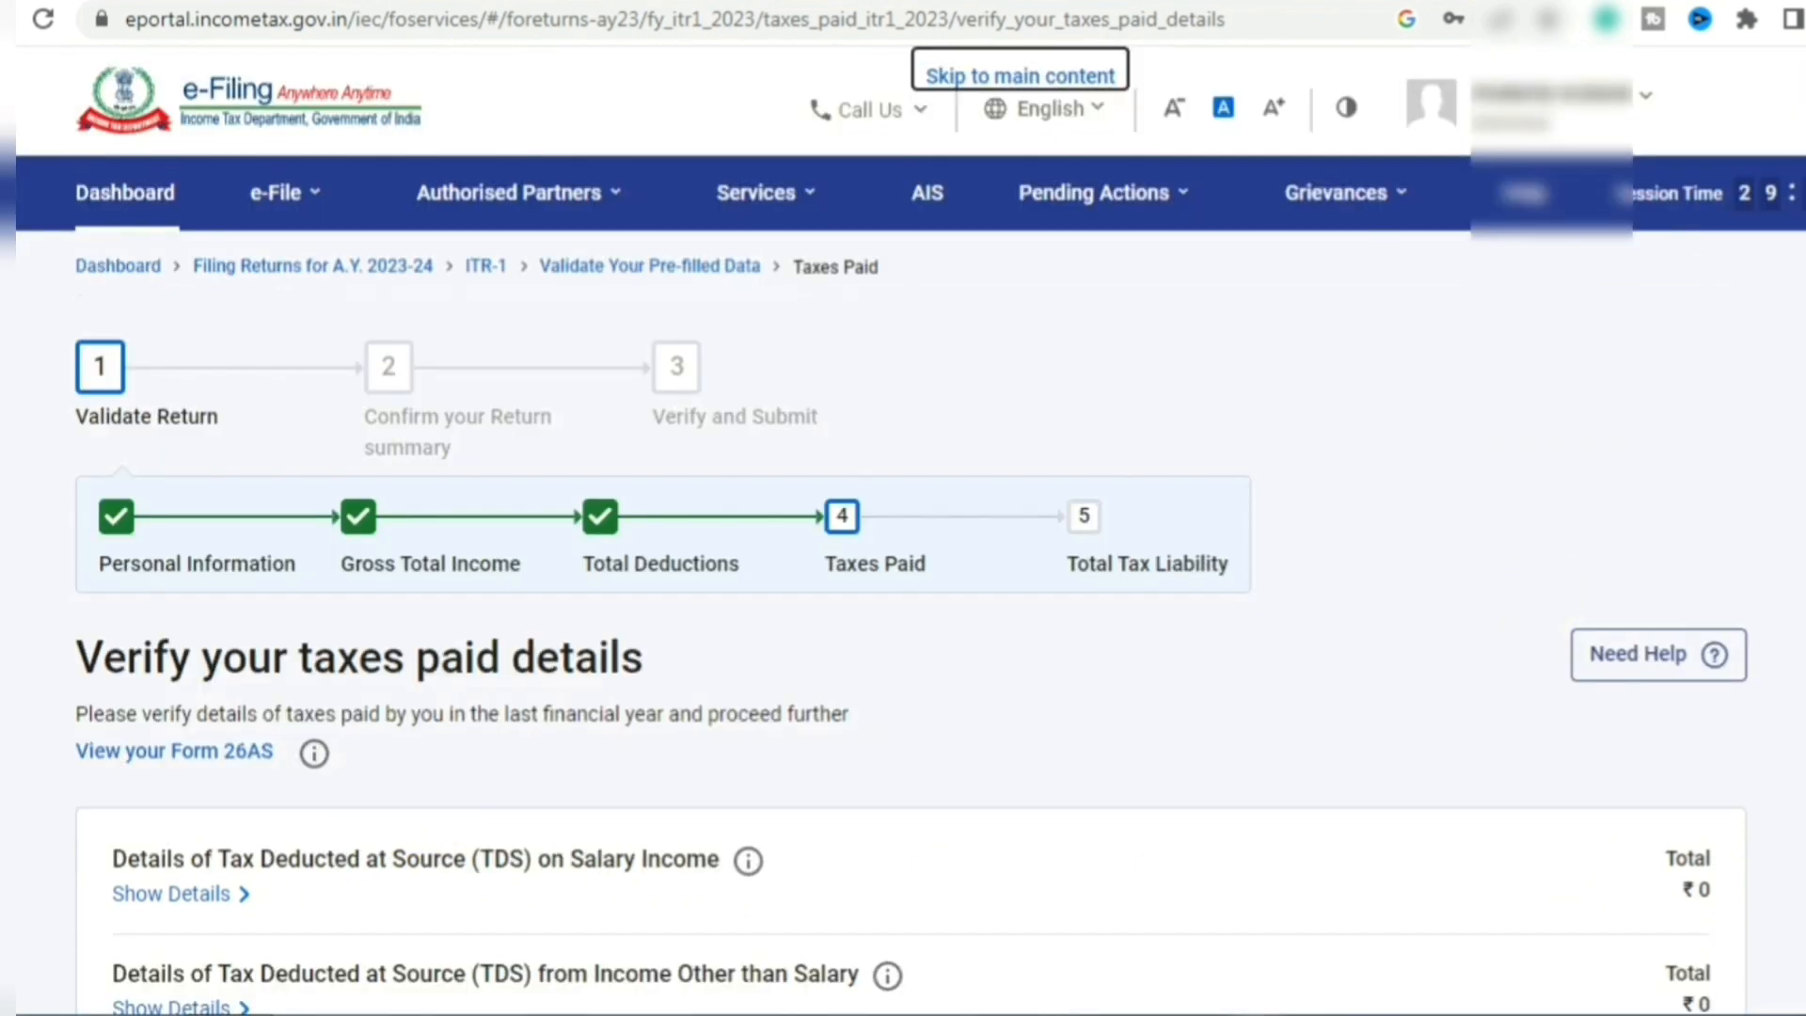
scroll(903, 565, "down", 4)
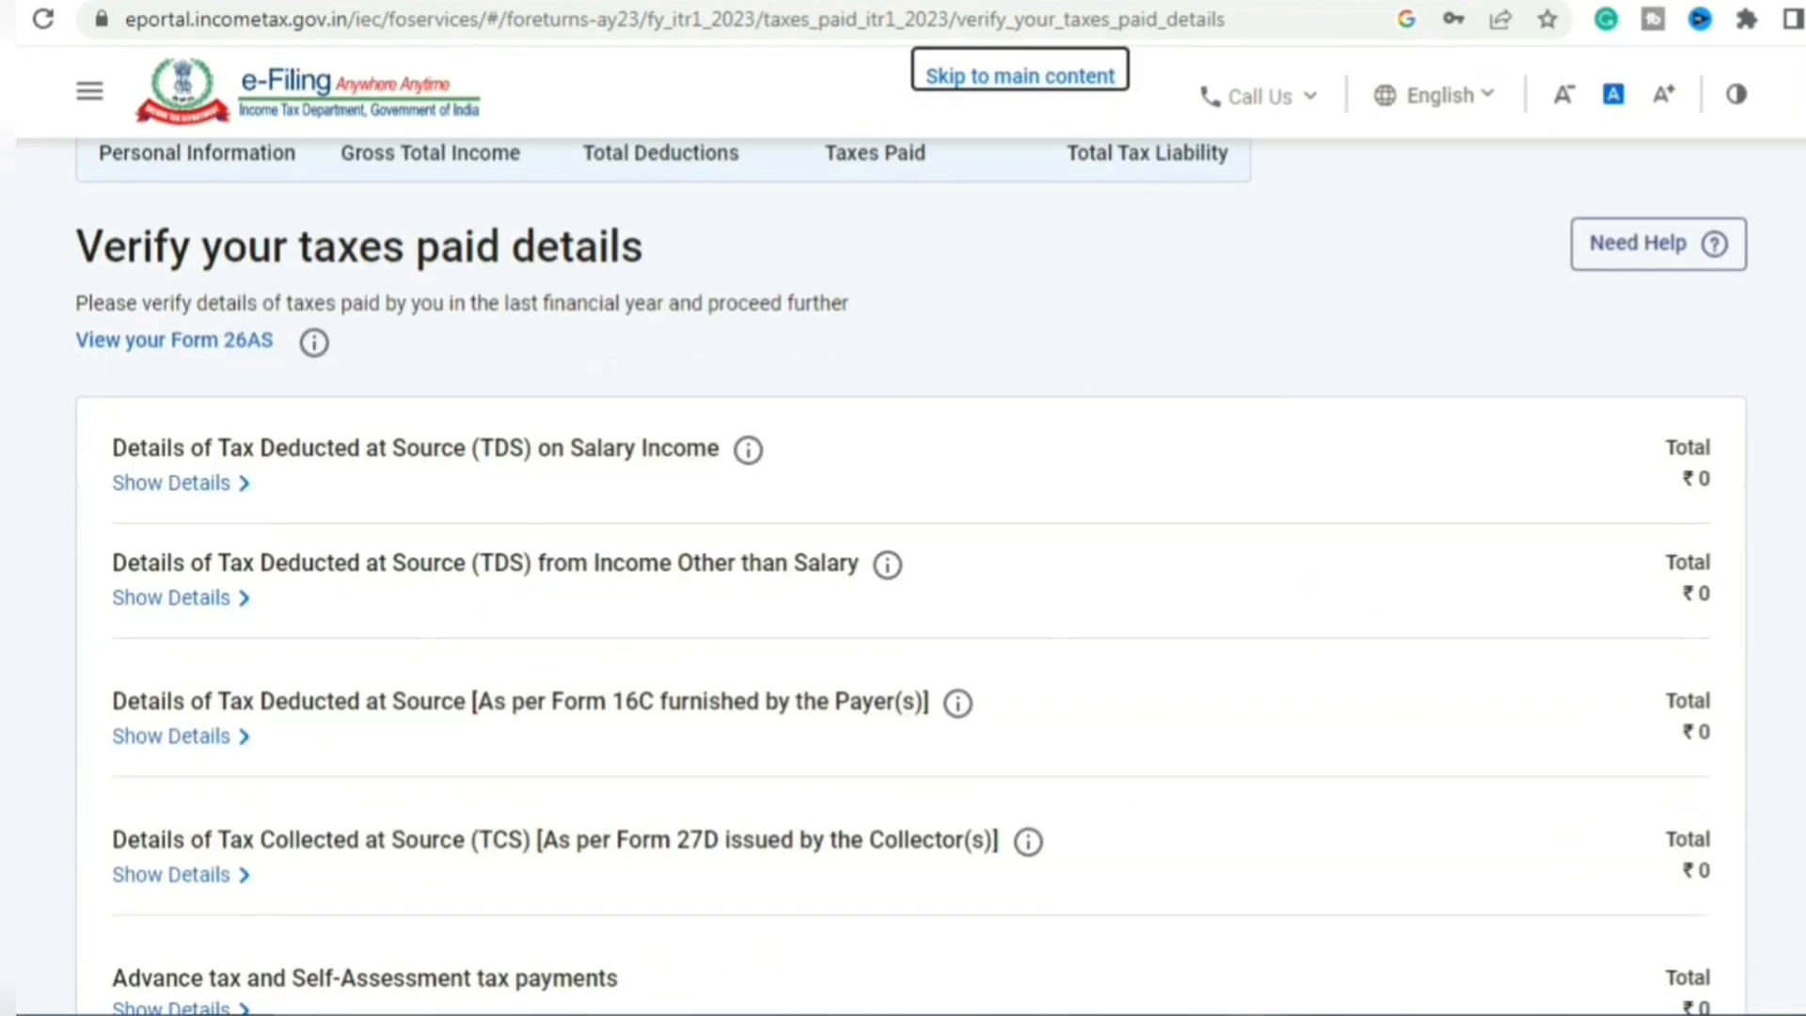
scroll(903, 564, "down", 3)
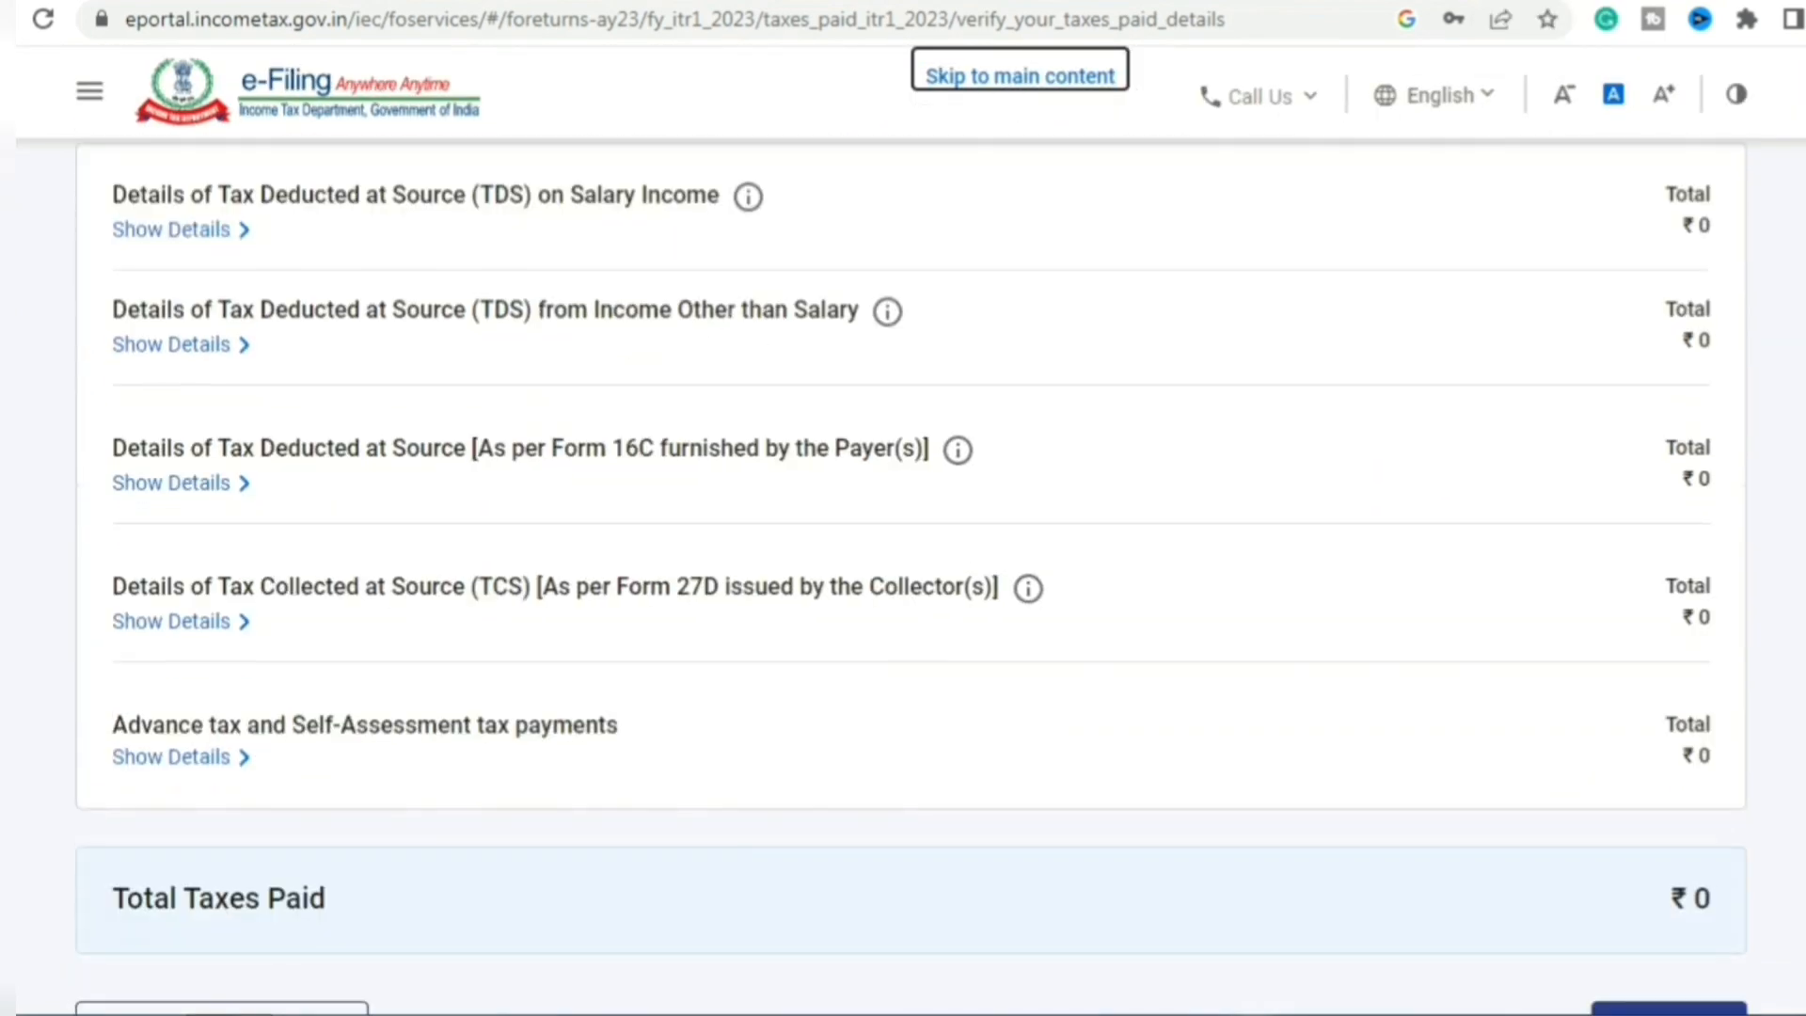
scroll(903, 564, "down", 1)
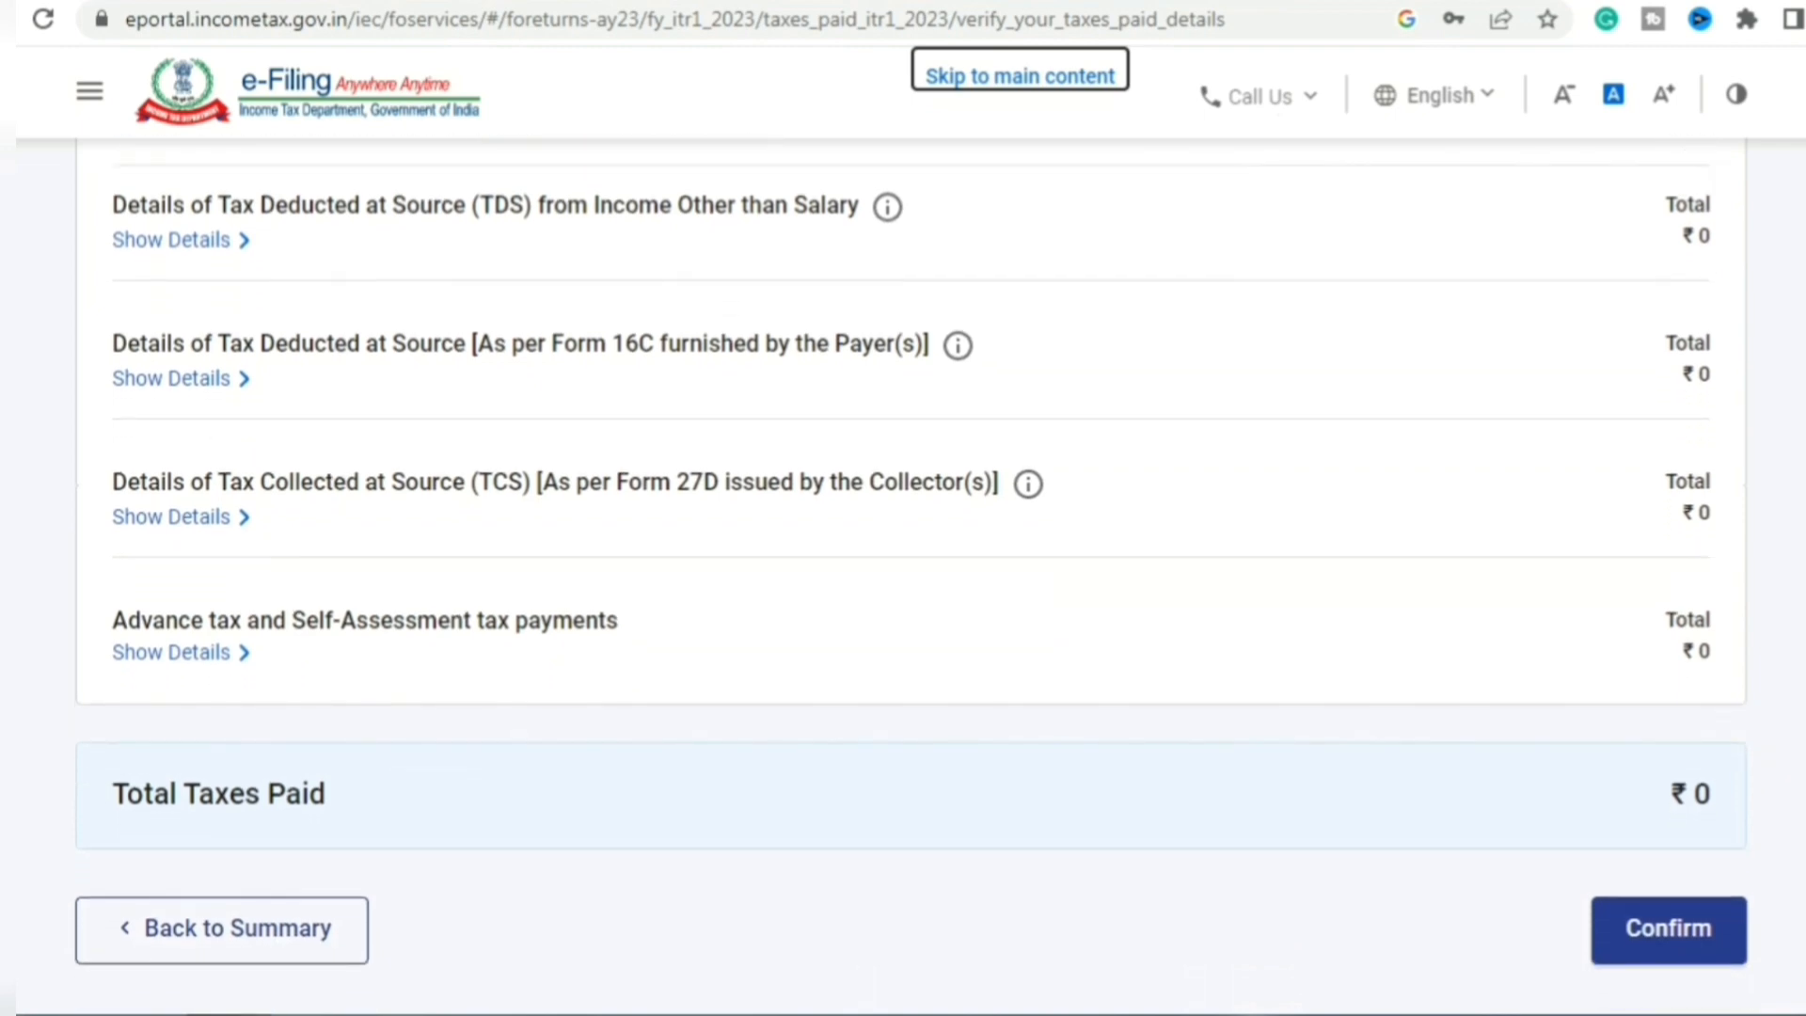
scroll(903, 564, "down", 1)
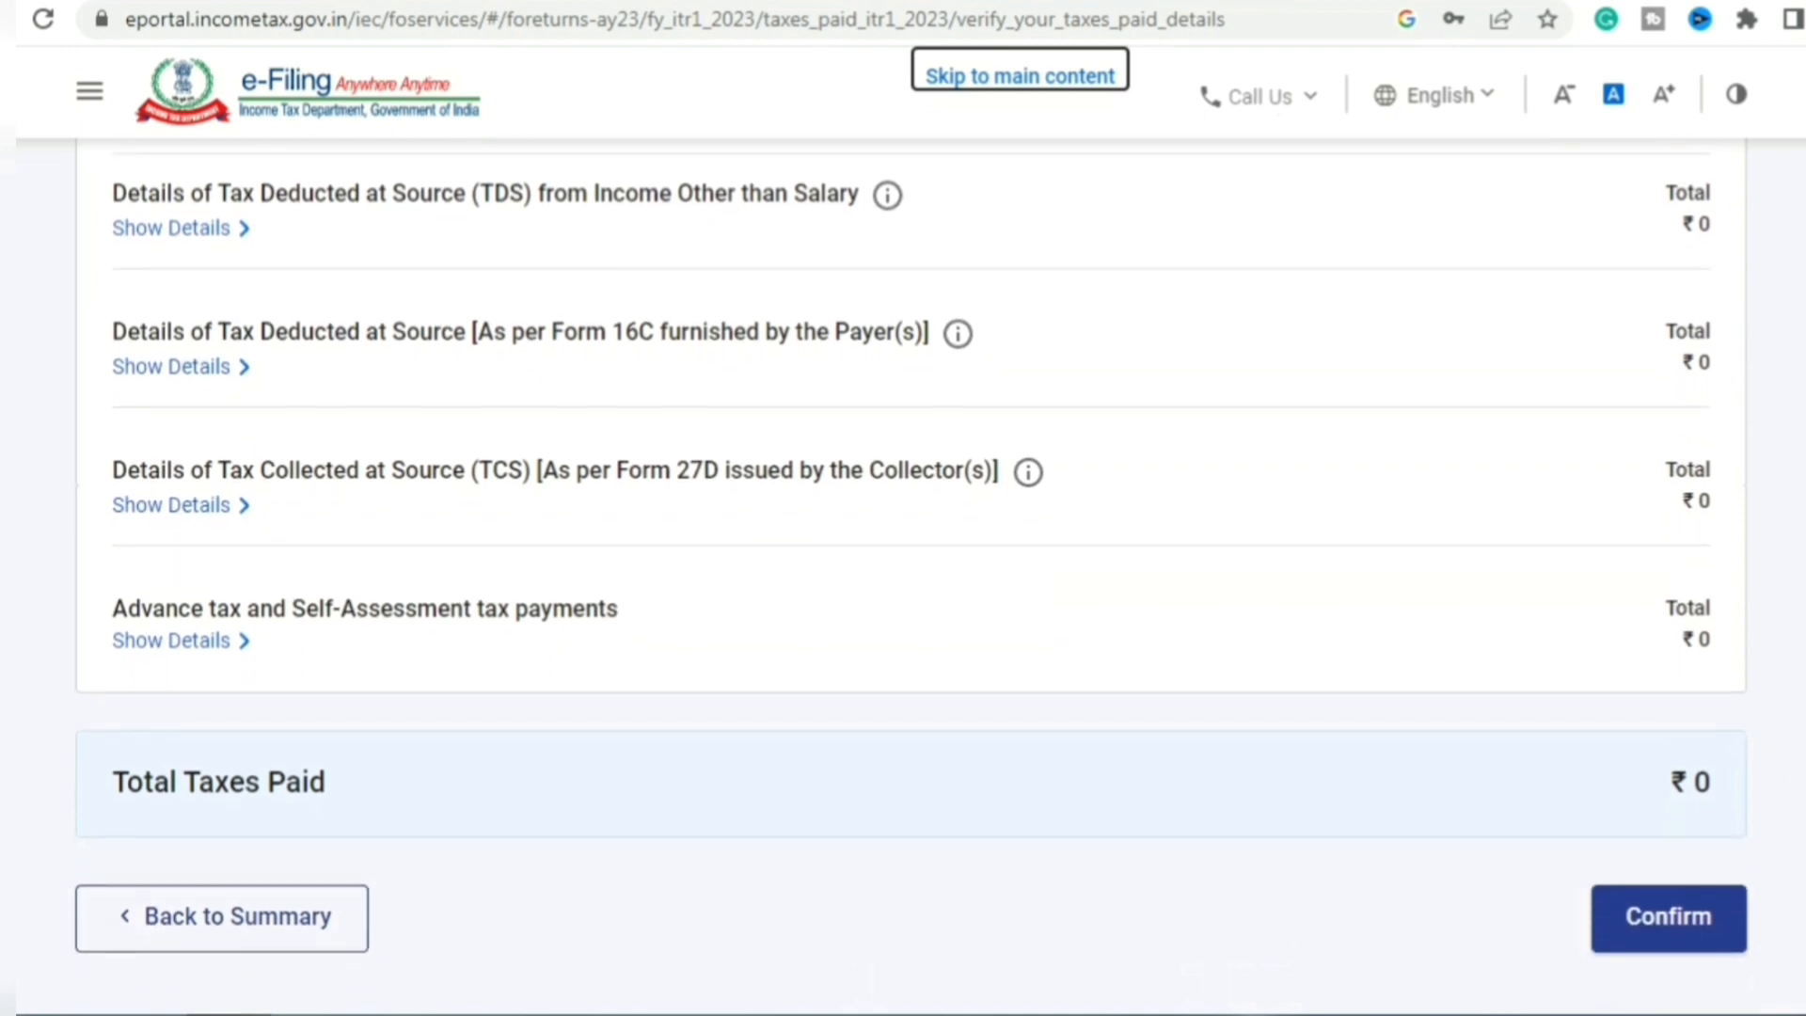
scroll(903, 564, "up", 5)
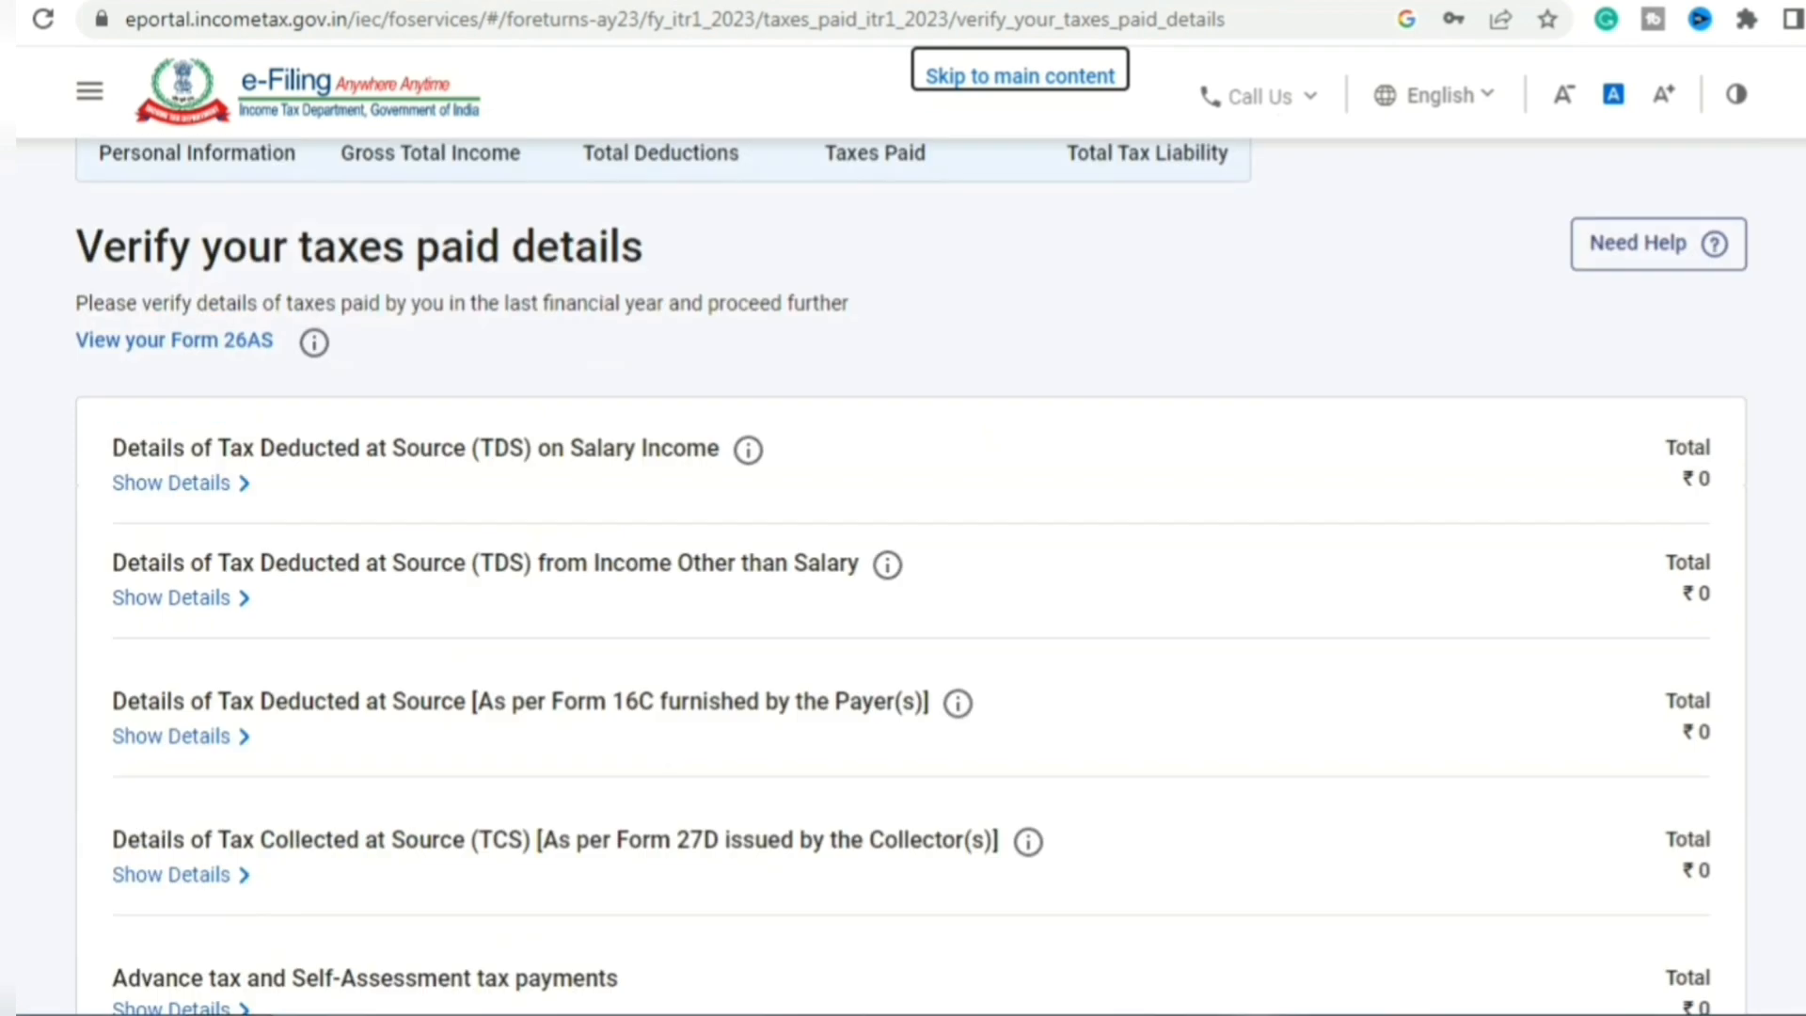
scroll(903, 564, "down", 1)
scroll(903, 564, "down", 3)
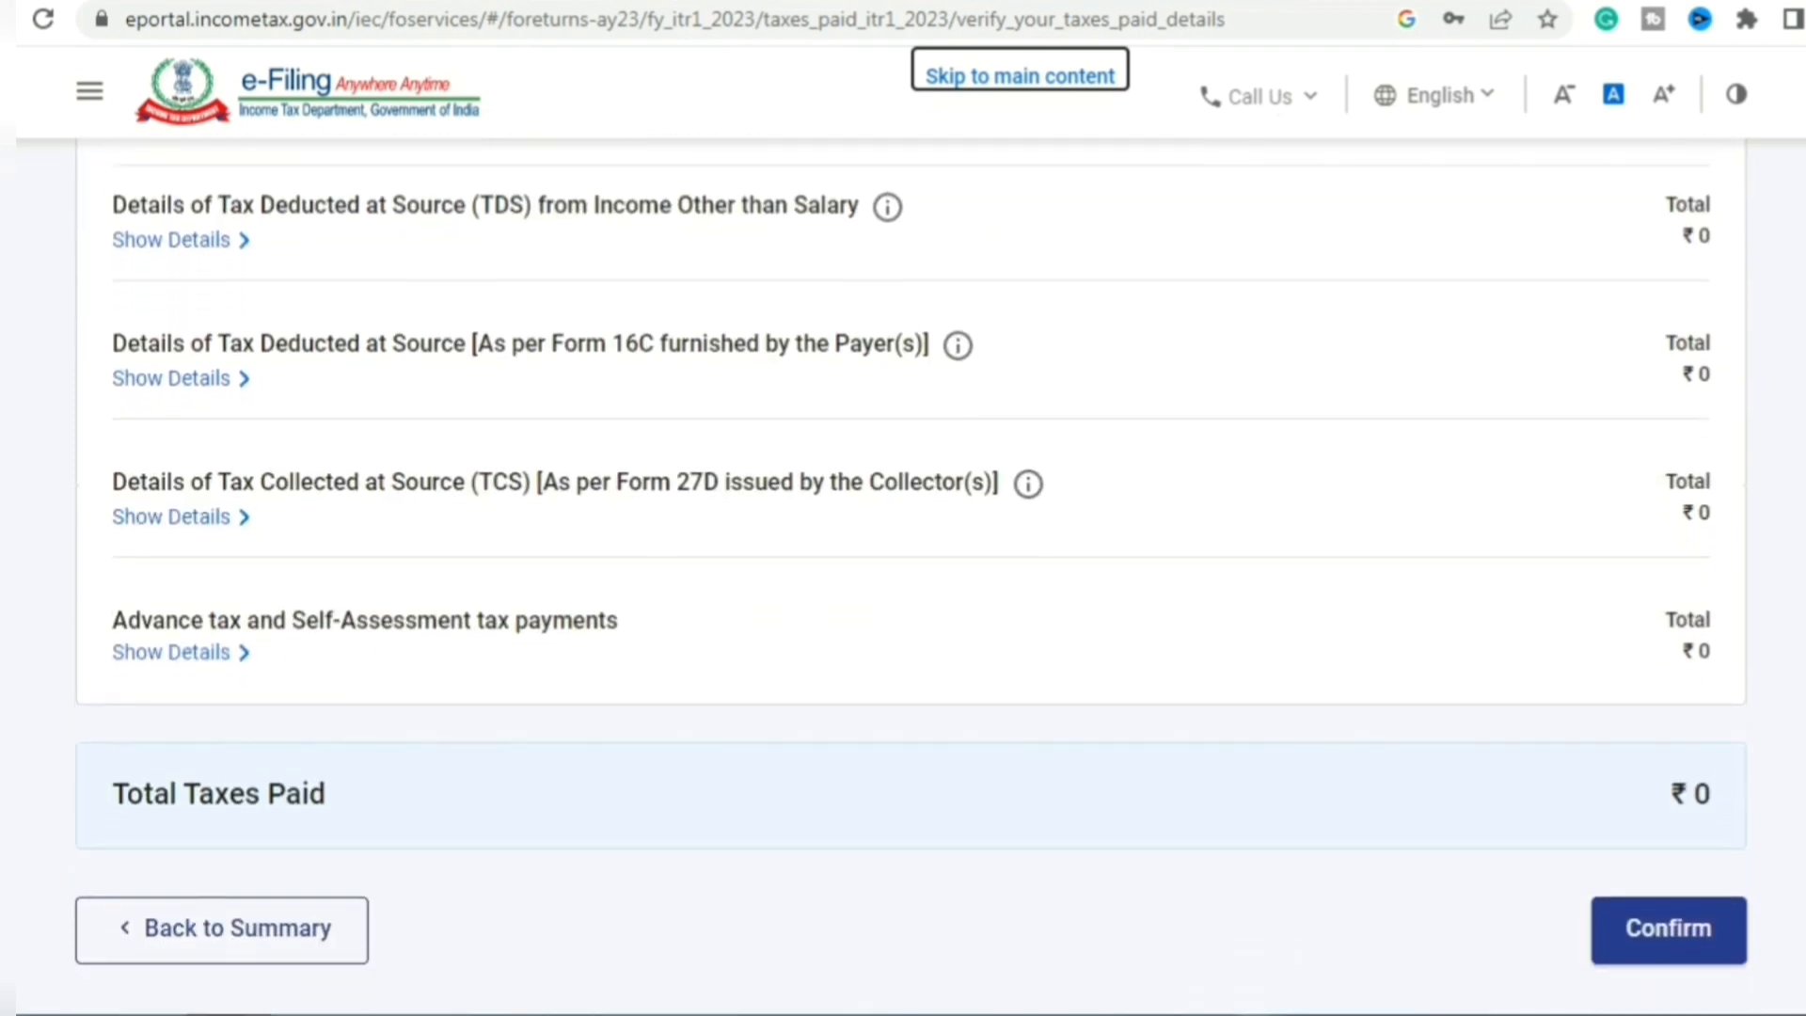
scroll(903, 545, "down", 1)
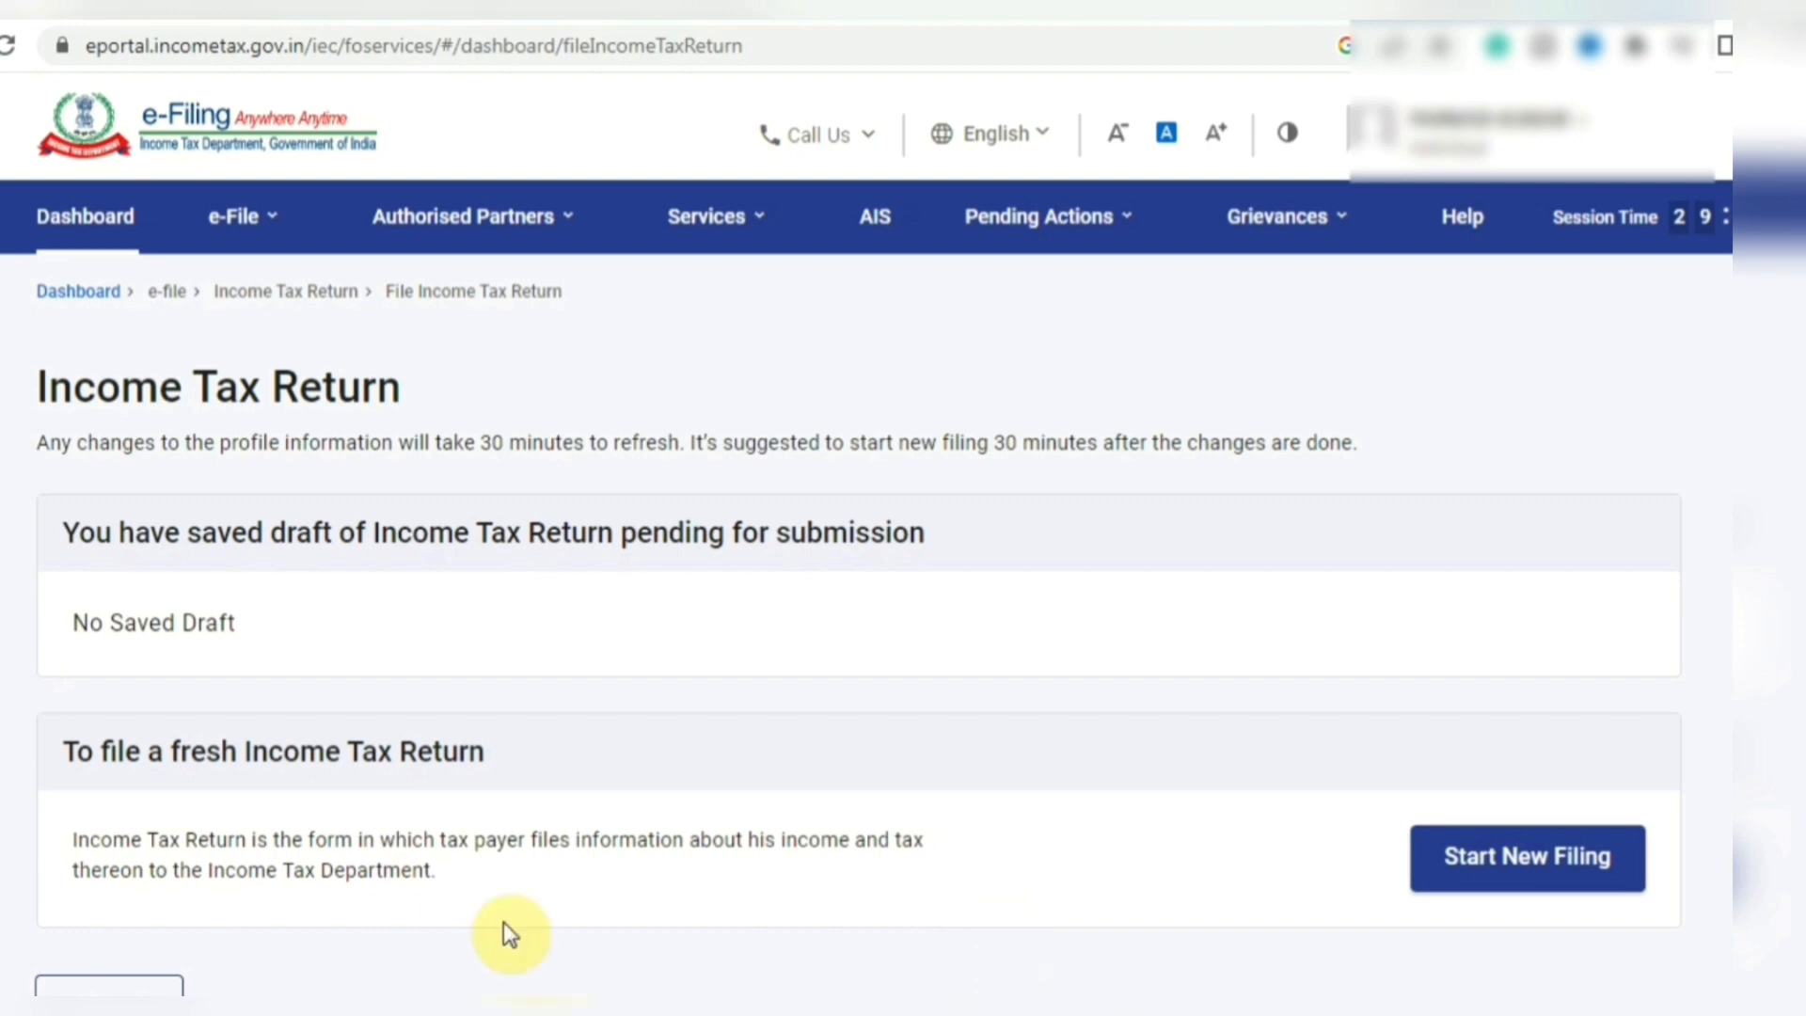
- Go to View Form 26AS under e-File > Income Tax Returns, accepting the TDS-CPC redirect
left_click(249, 218)
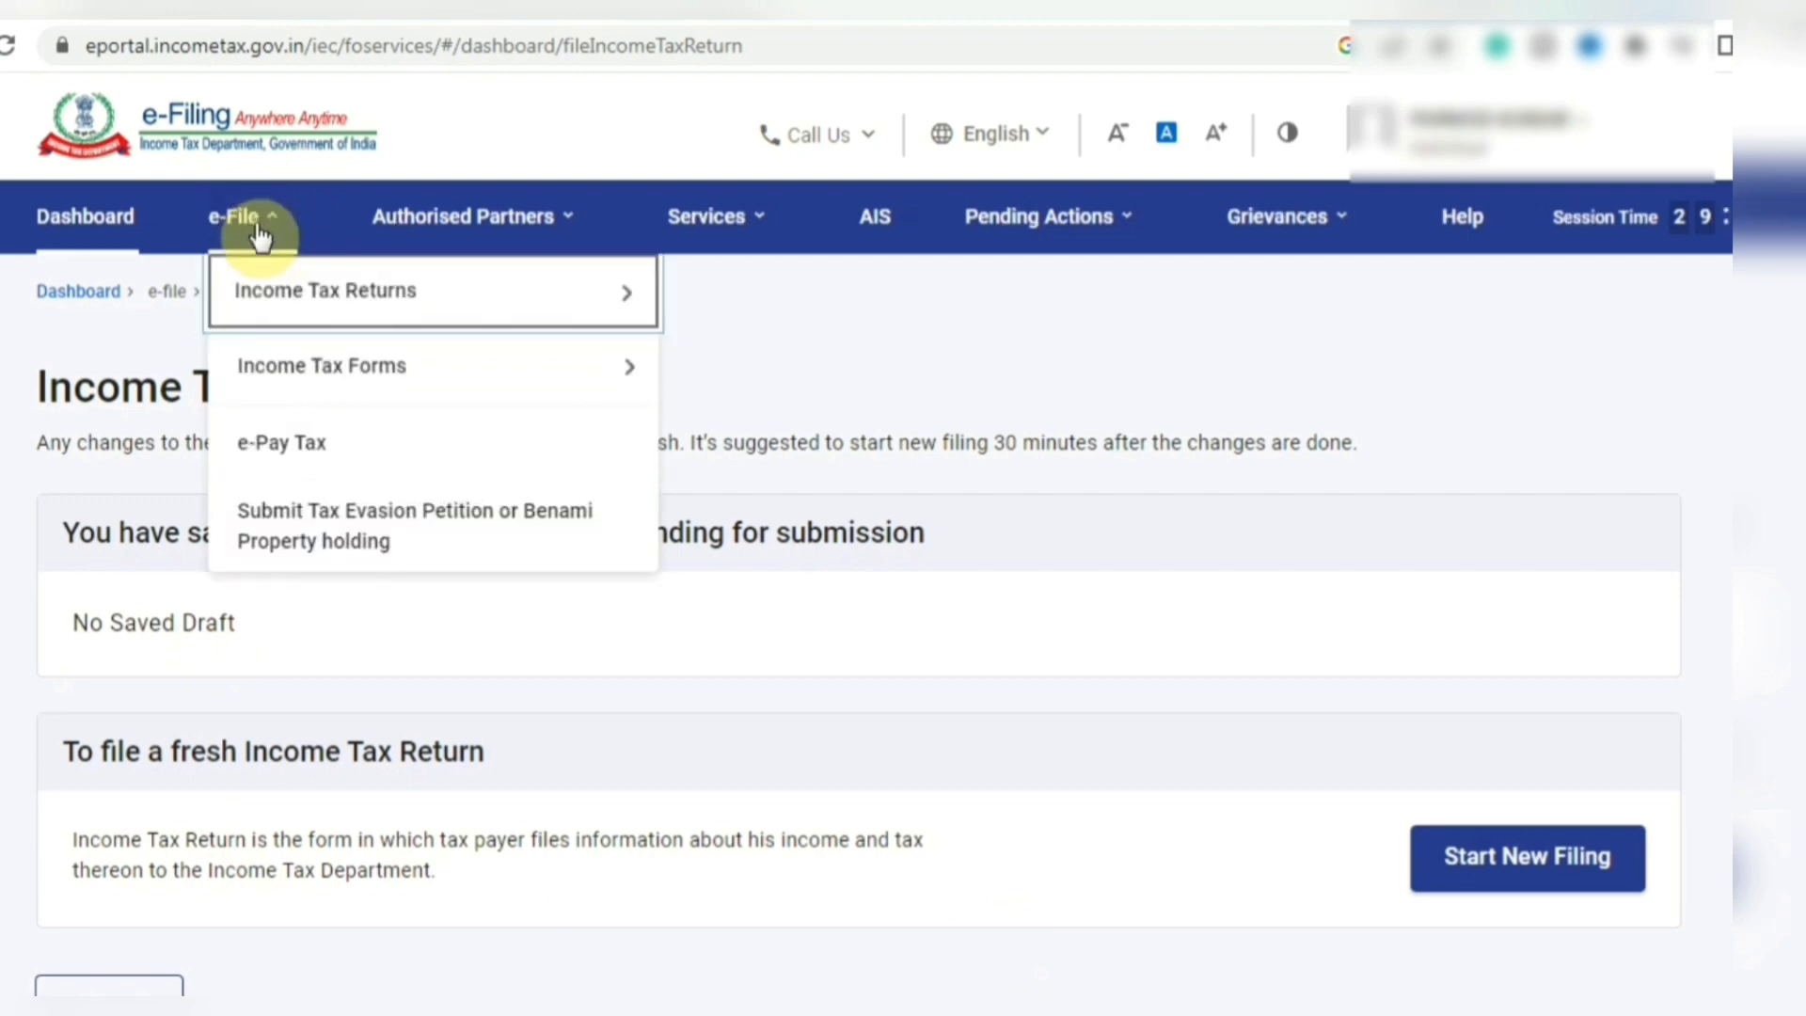
mouse_move(273, 289)
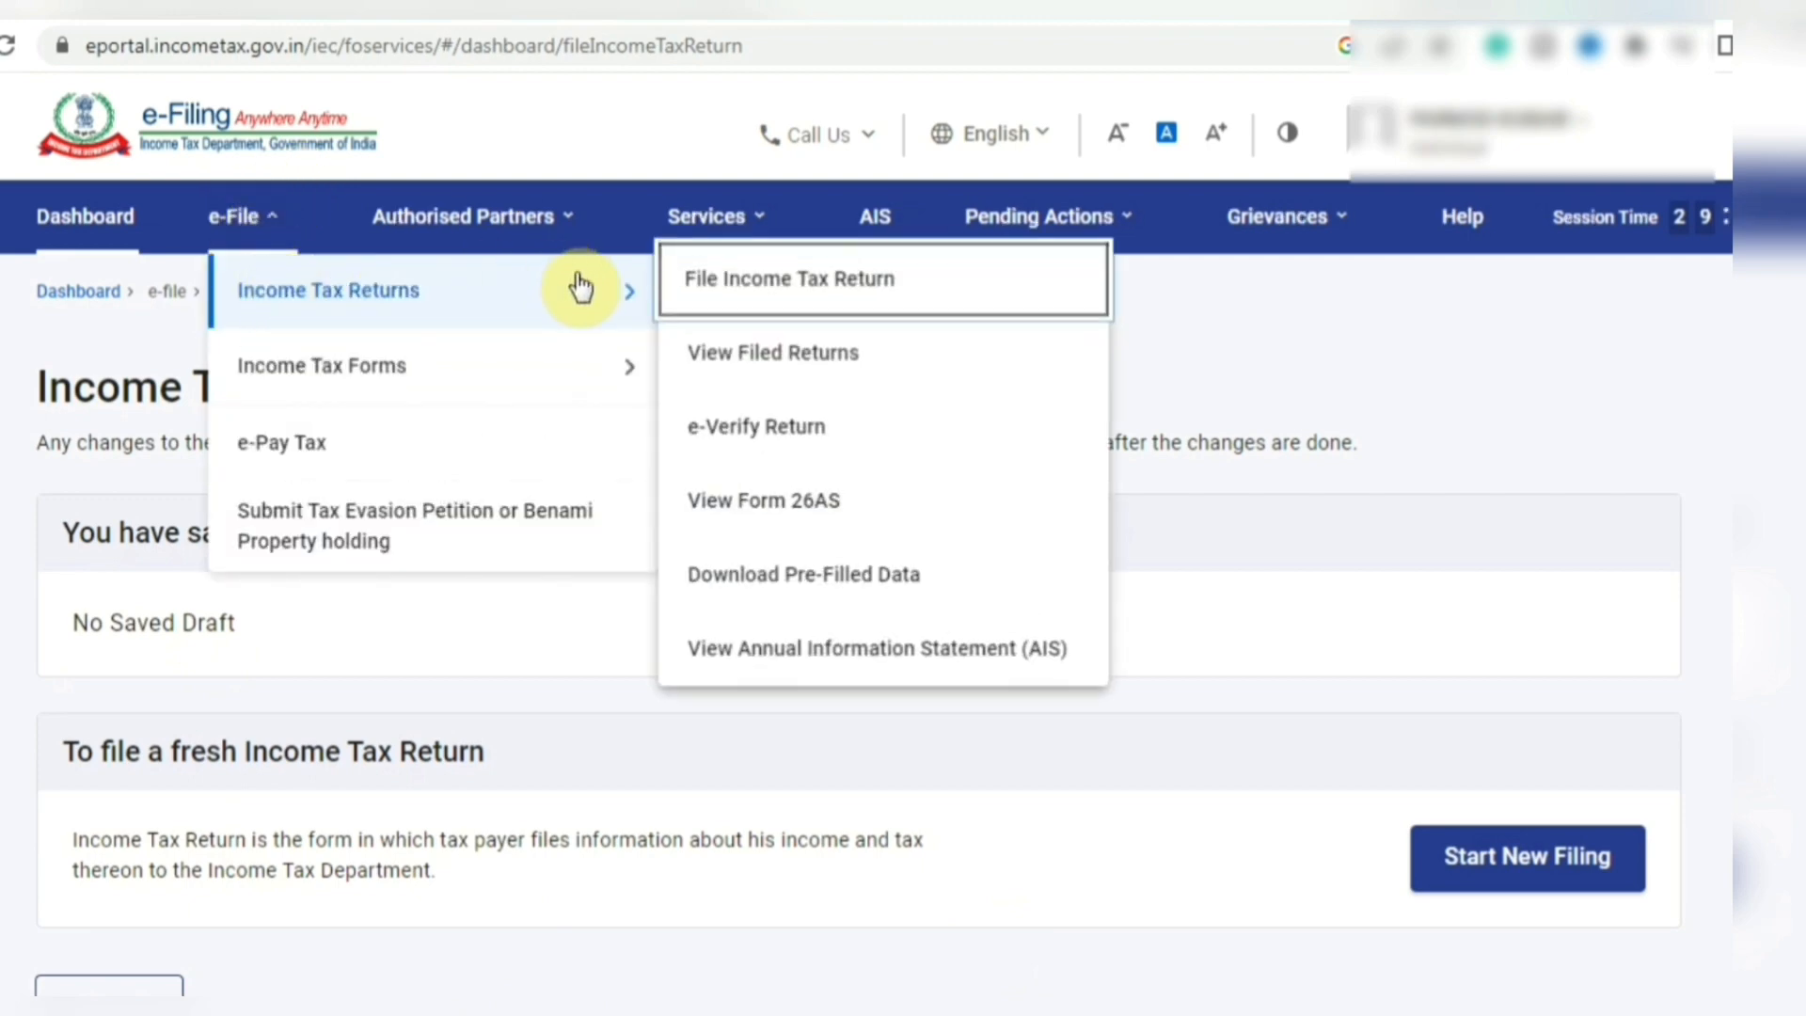
left_click(753, 508)
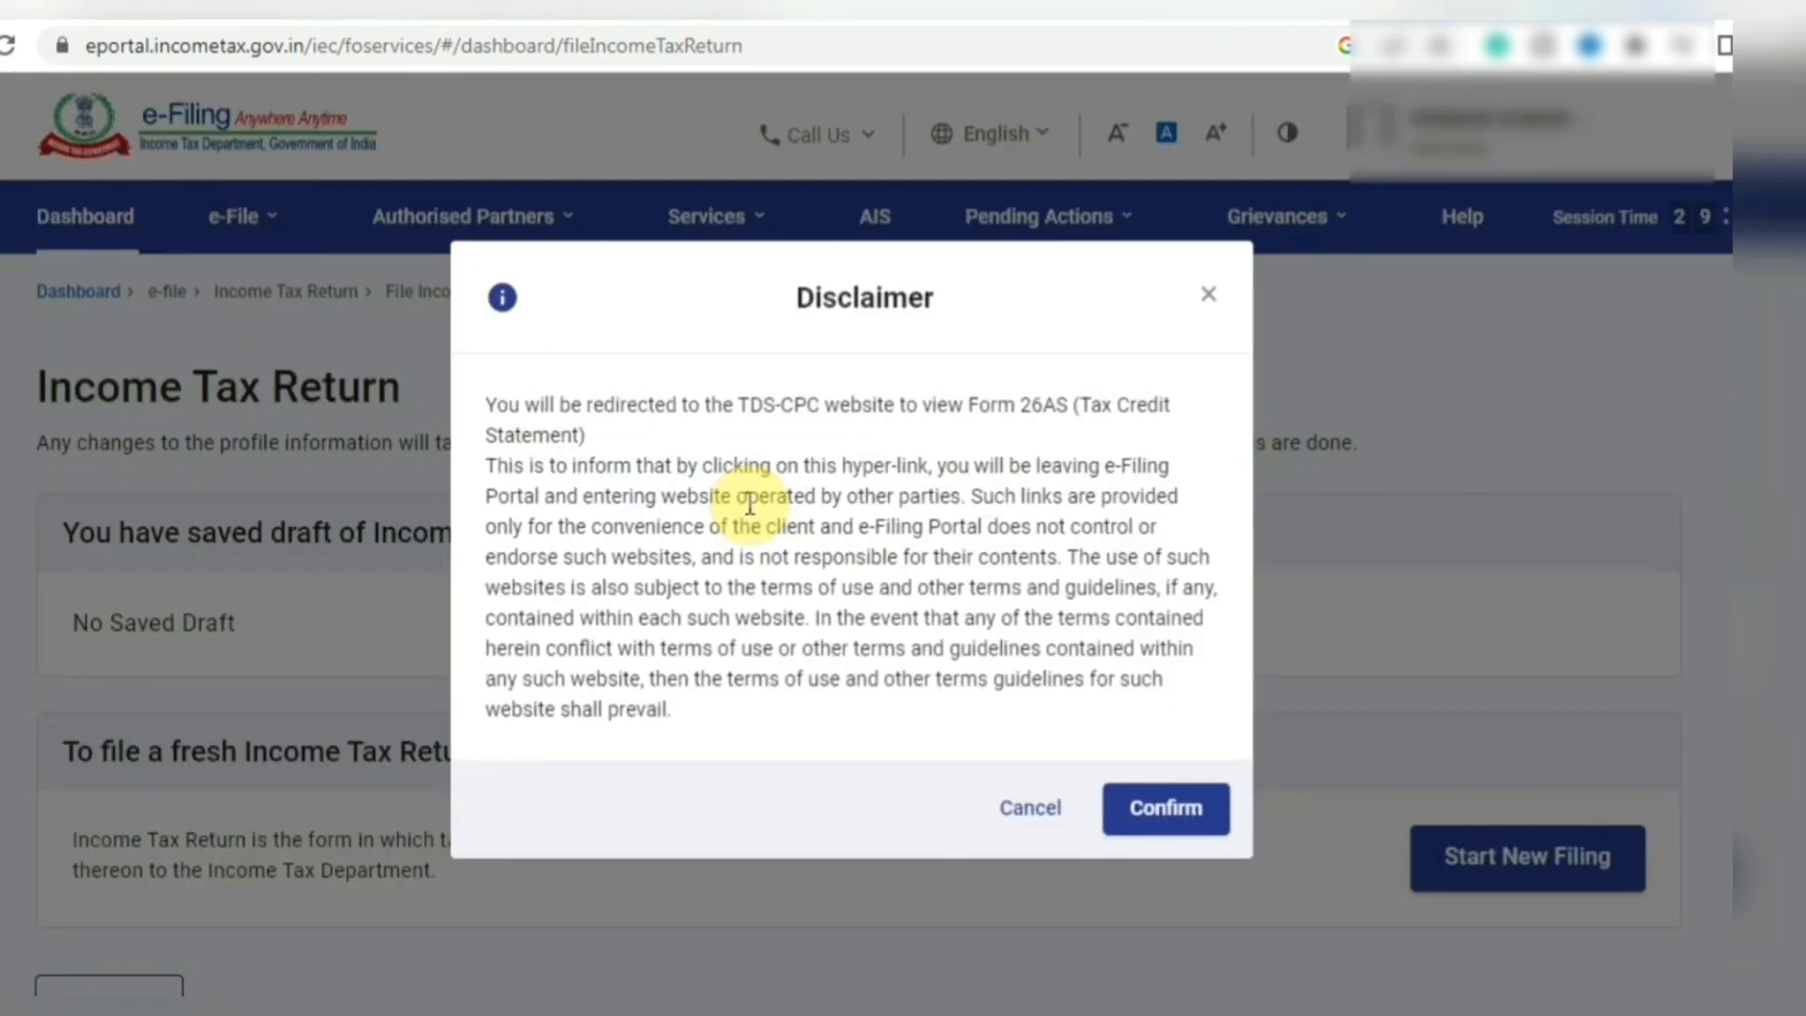
left_click(1149, 807)
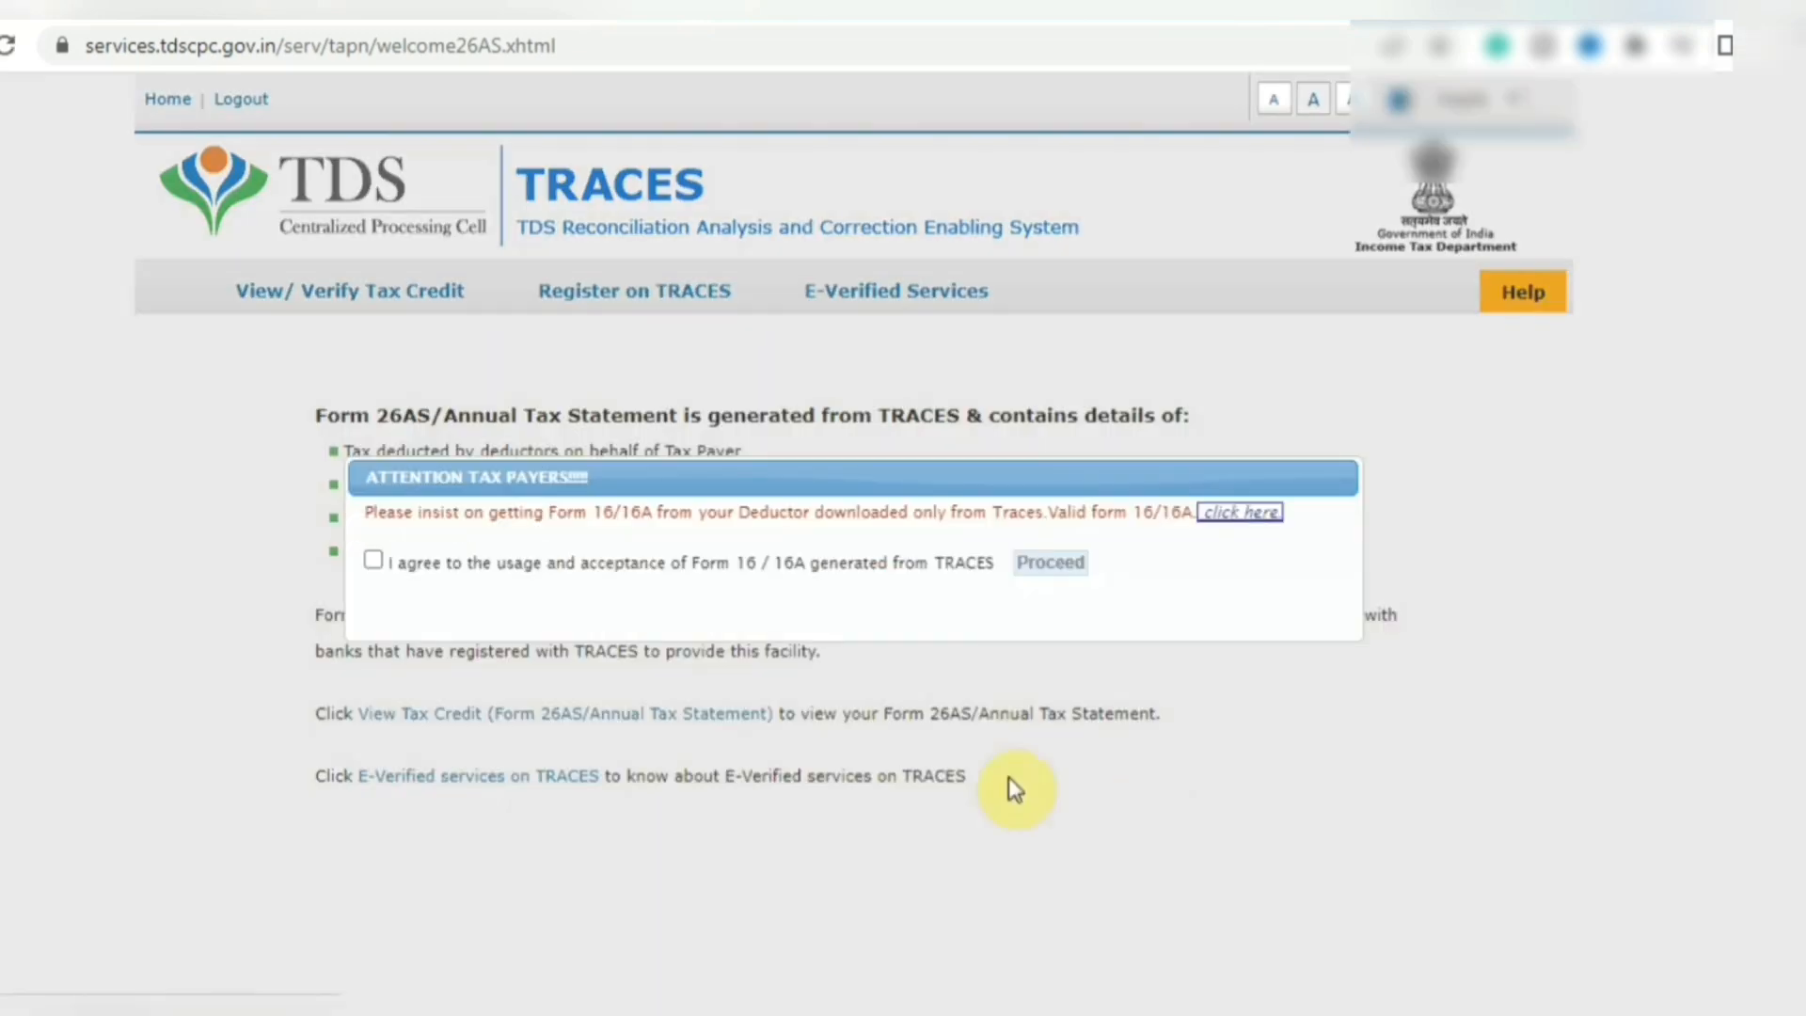
- Agree to the TRACES notice and view Form 26AS for AY 2023-24 as HTML
left_click(376, 563)
left_click(1061, 564)
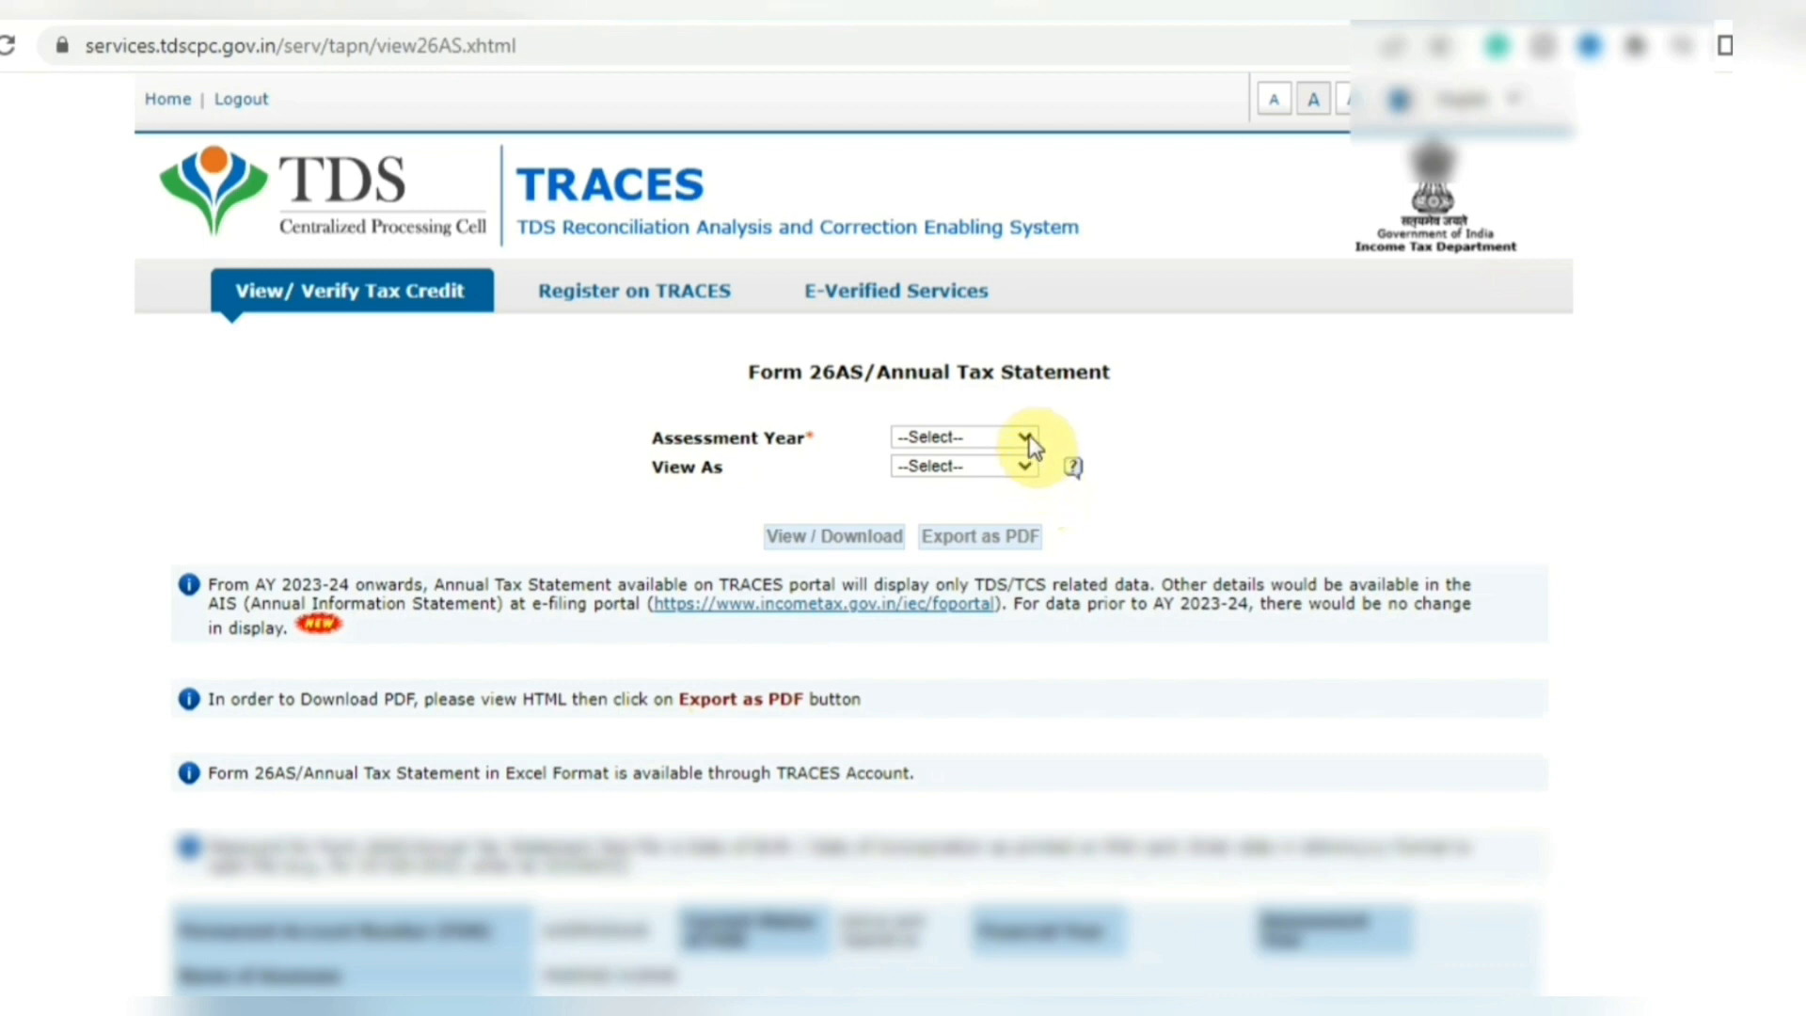
left_click(1027, 436)
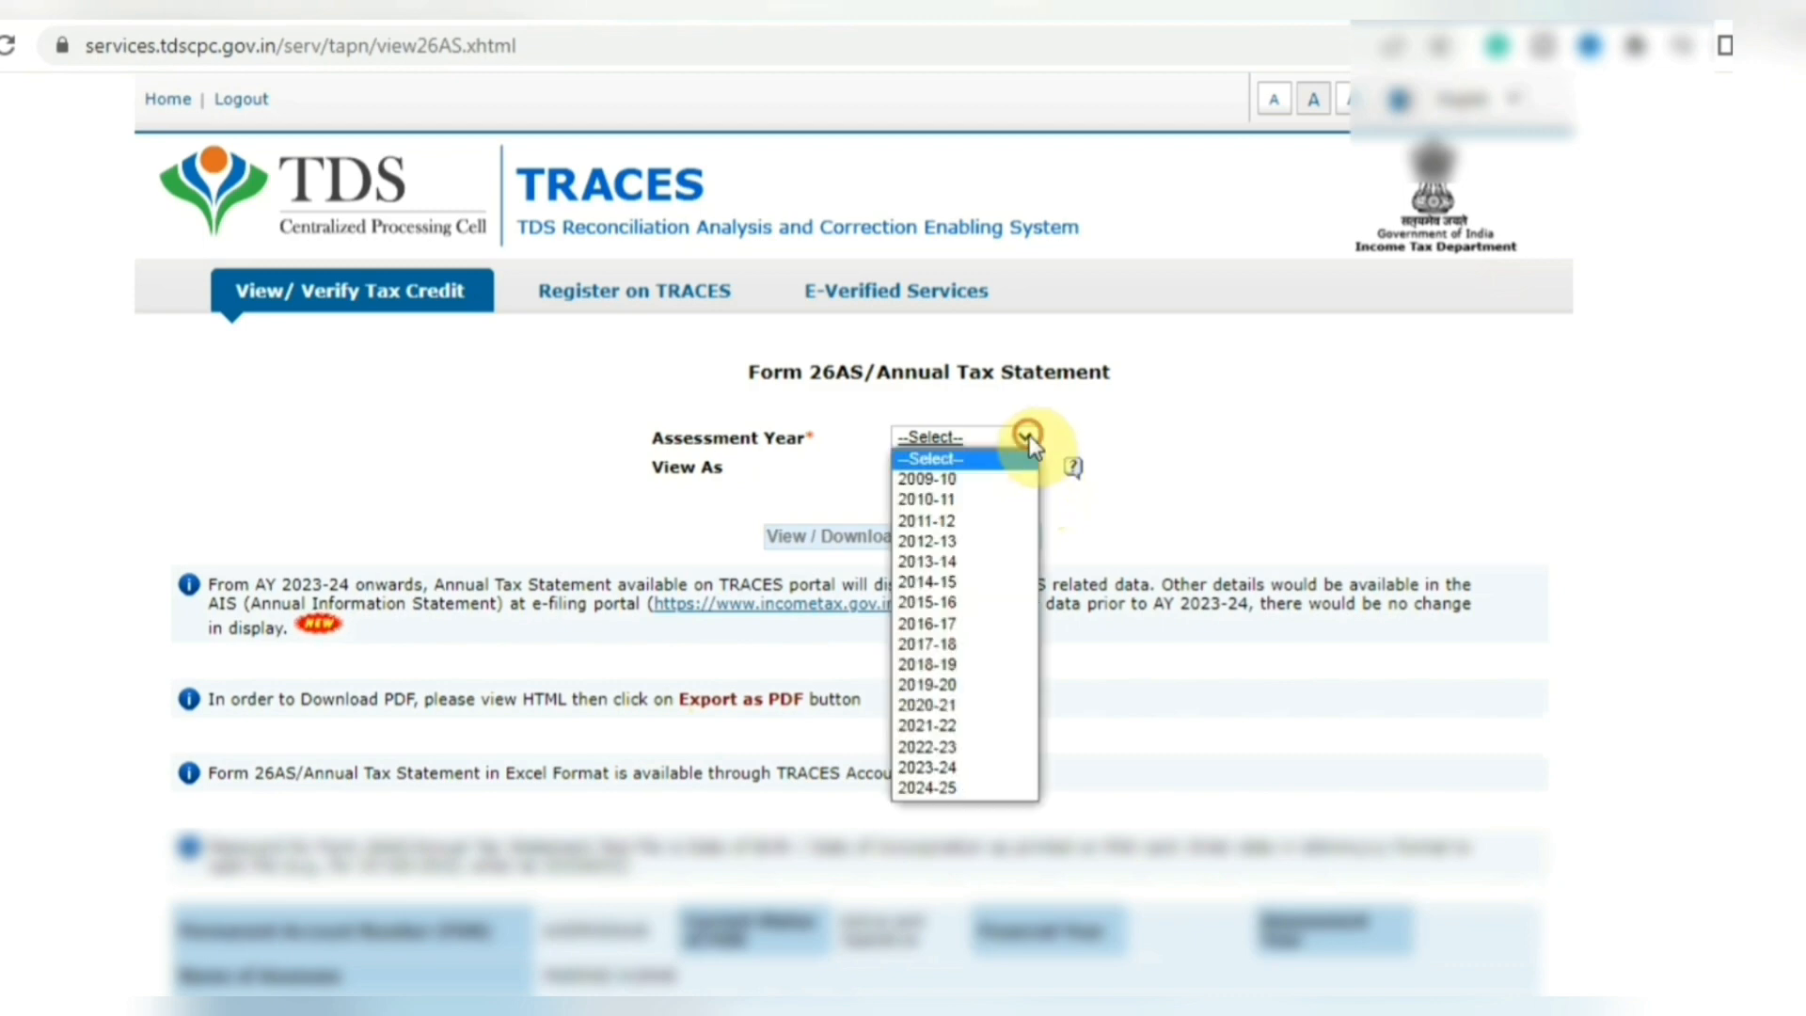
left_click(946, 766)
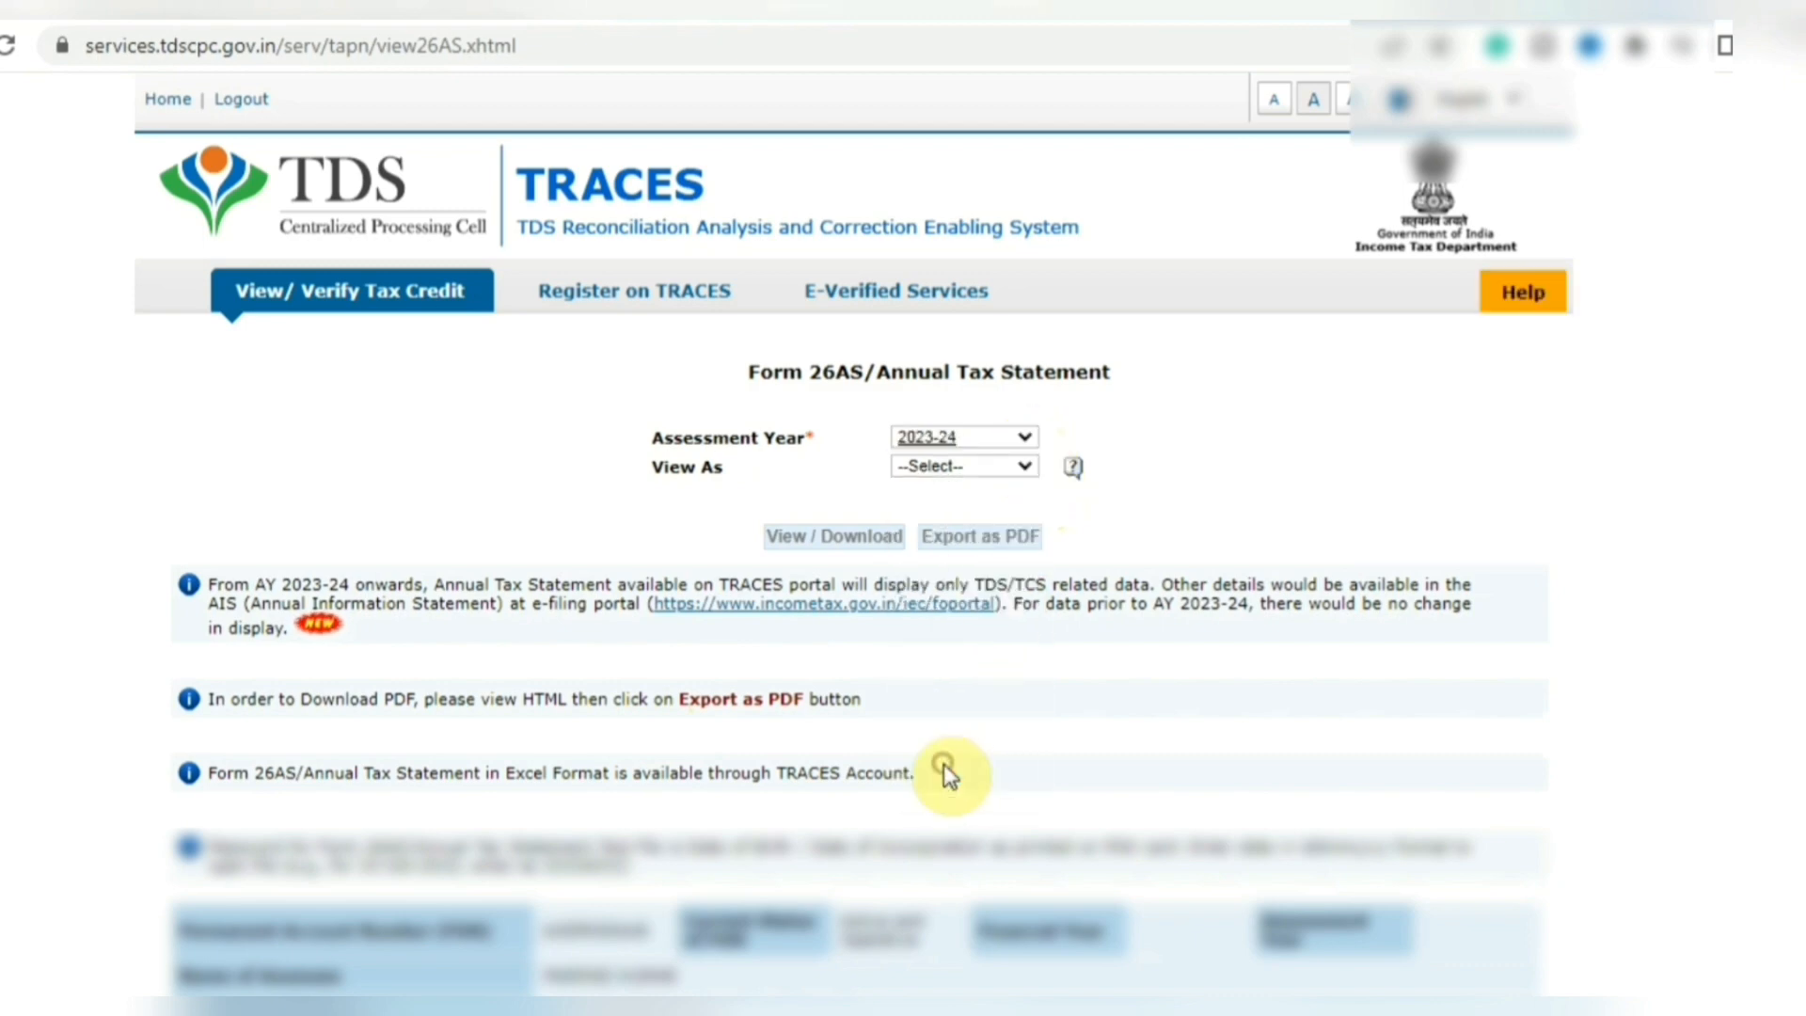
left_click(972, 461)
left_click(929, 502)
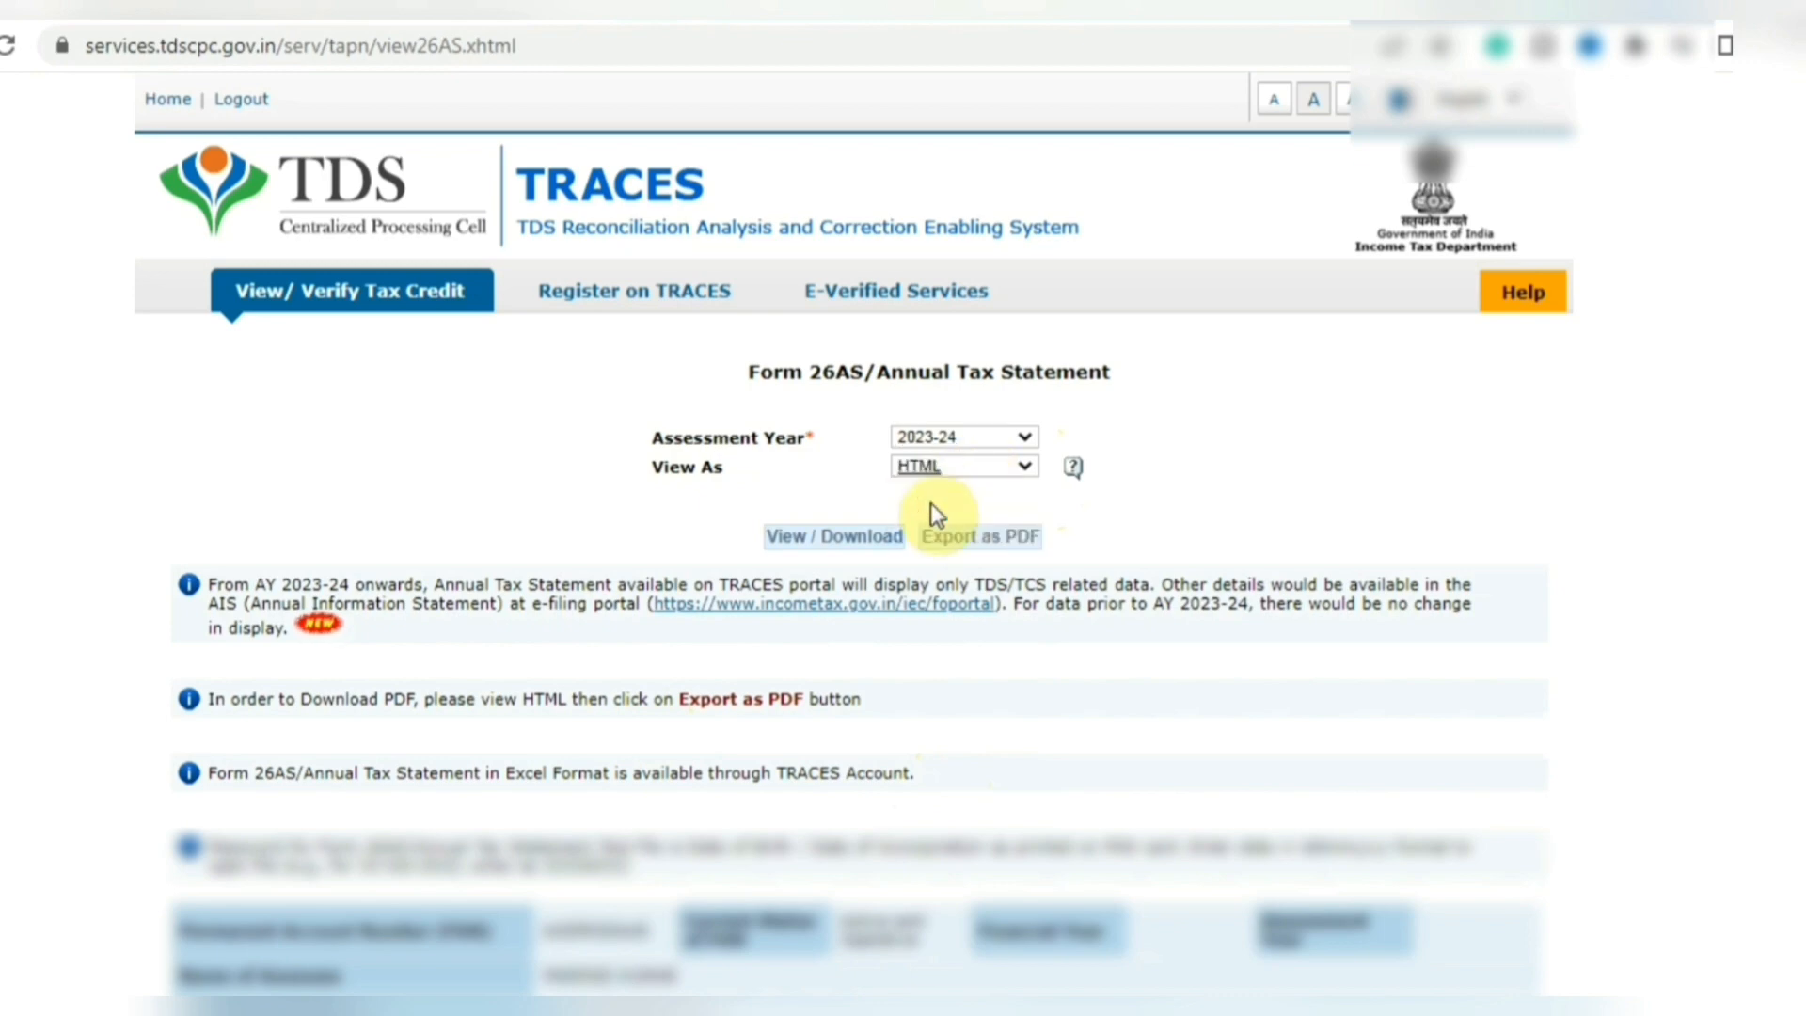
left_click(837, 539)
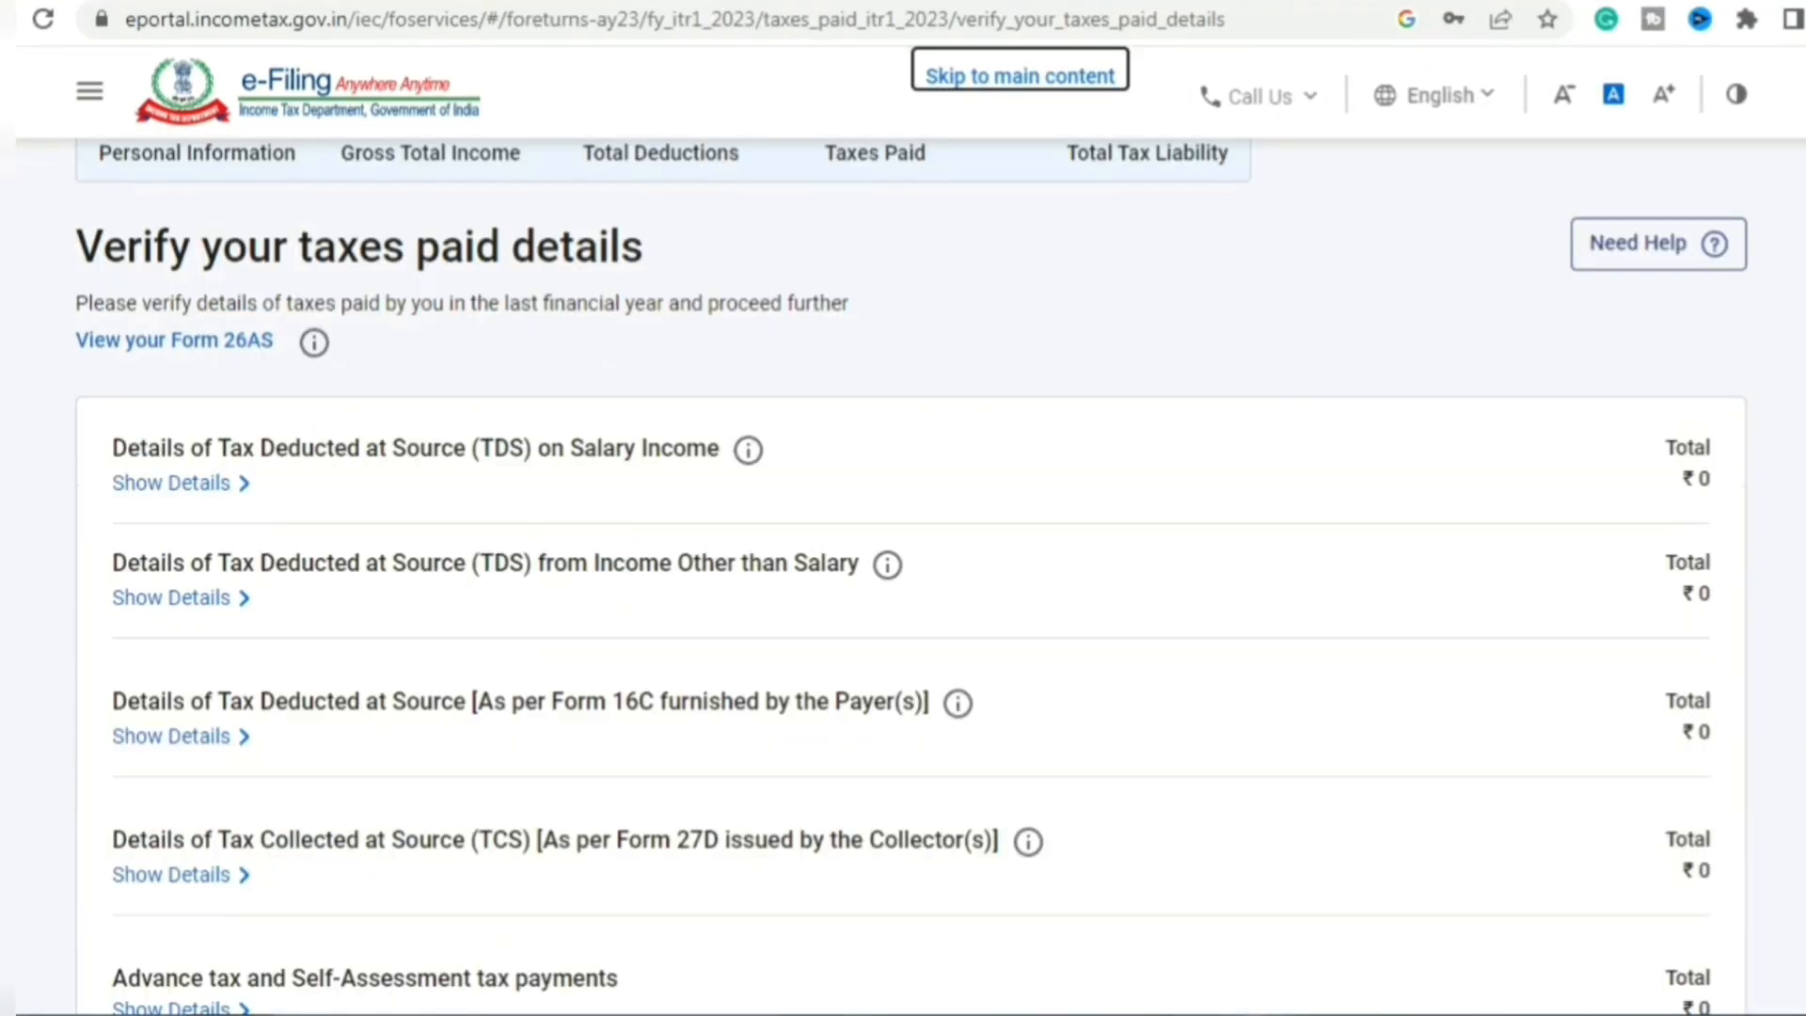
- Confirm the ₹0 taxes paid, then open the Total Tax Liability details
scroll(911, 576, "down", 3)
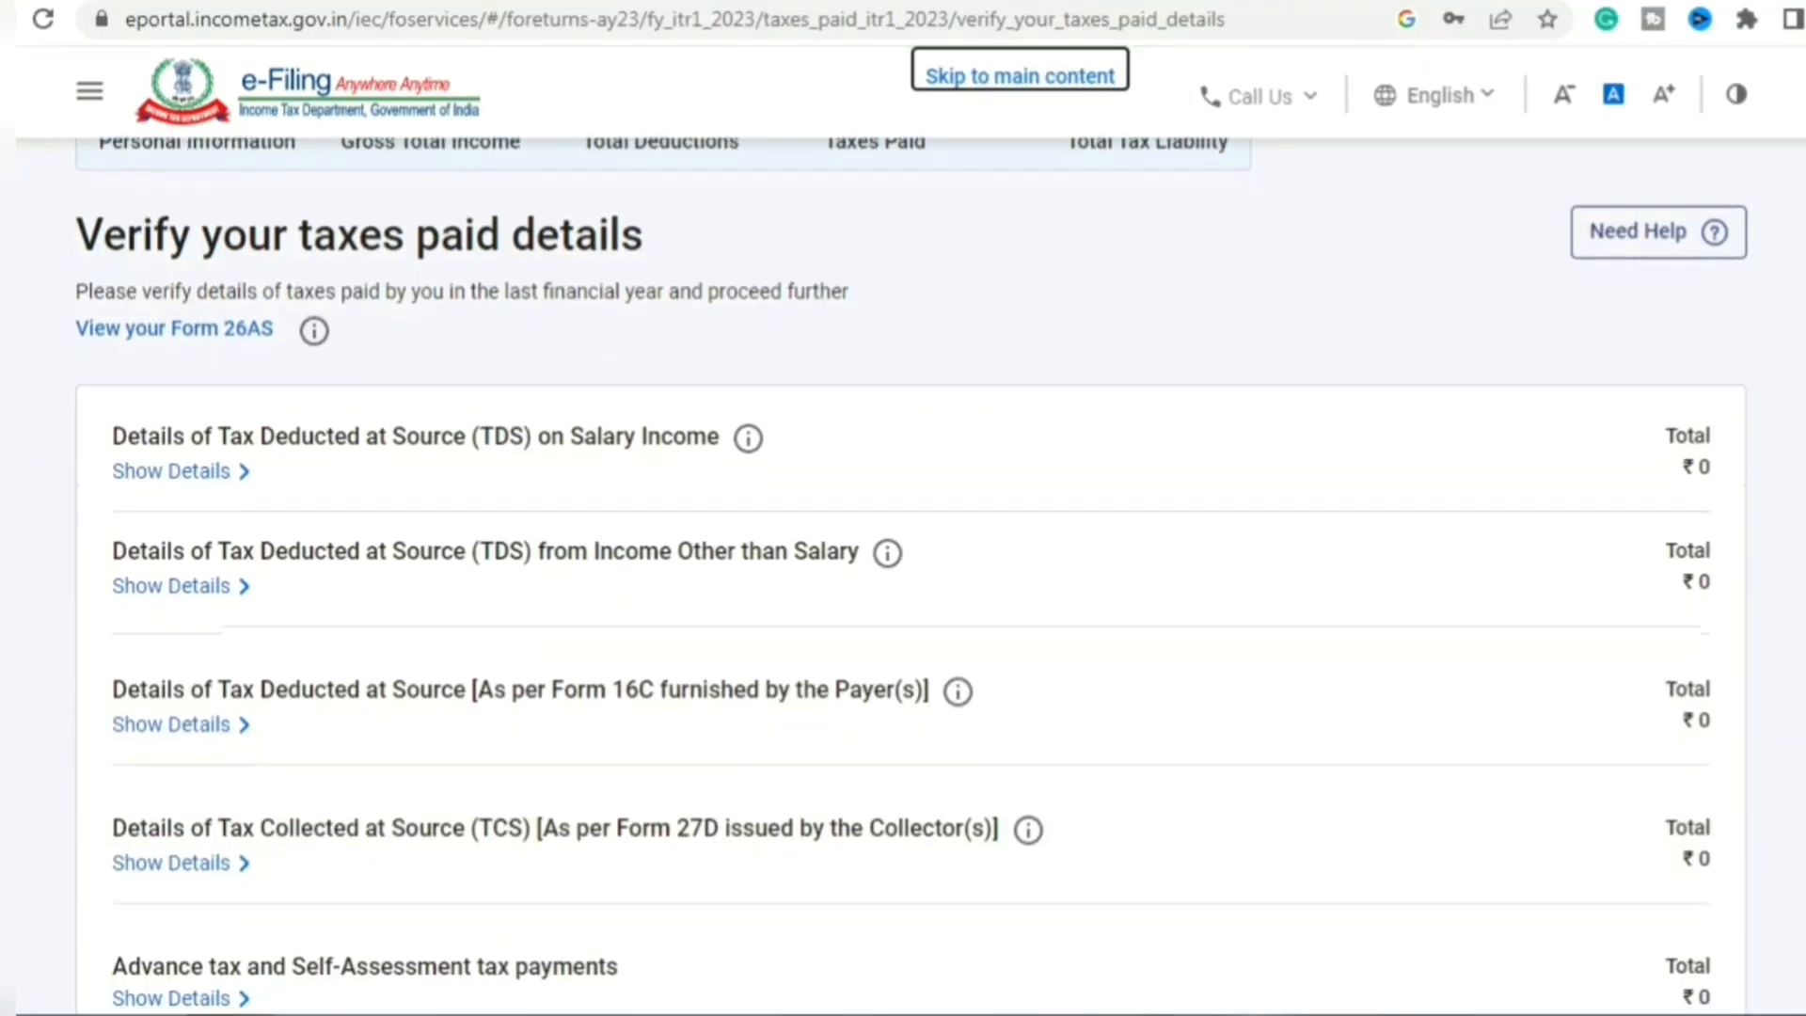
scroll(1776, 768, "down", 2)
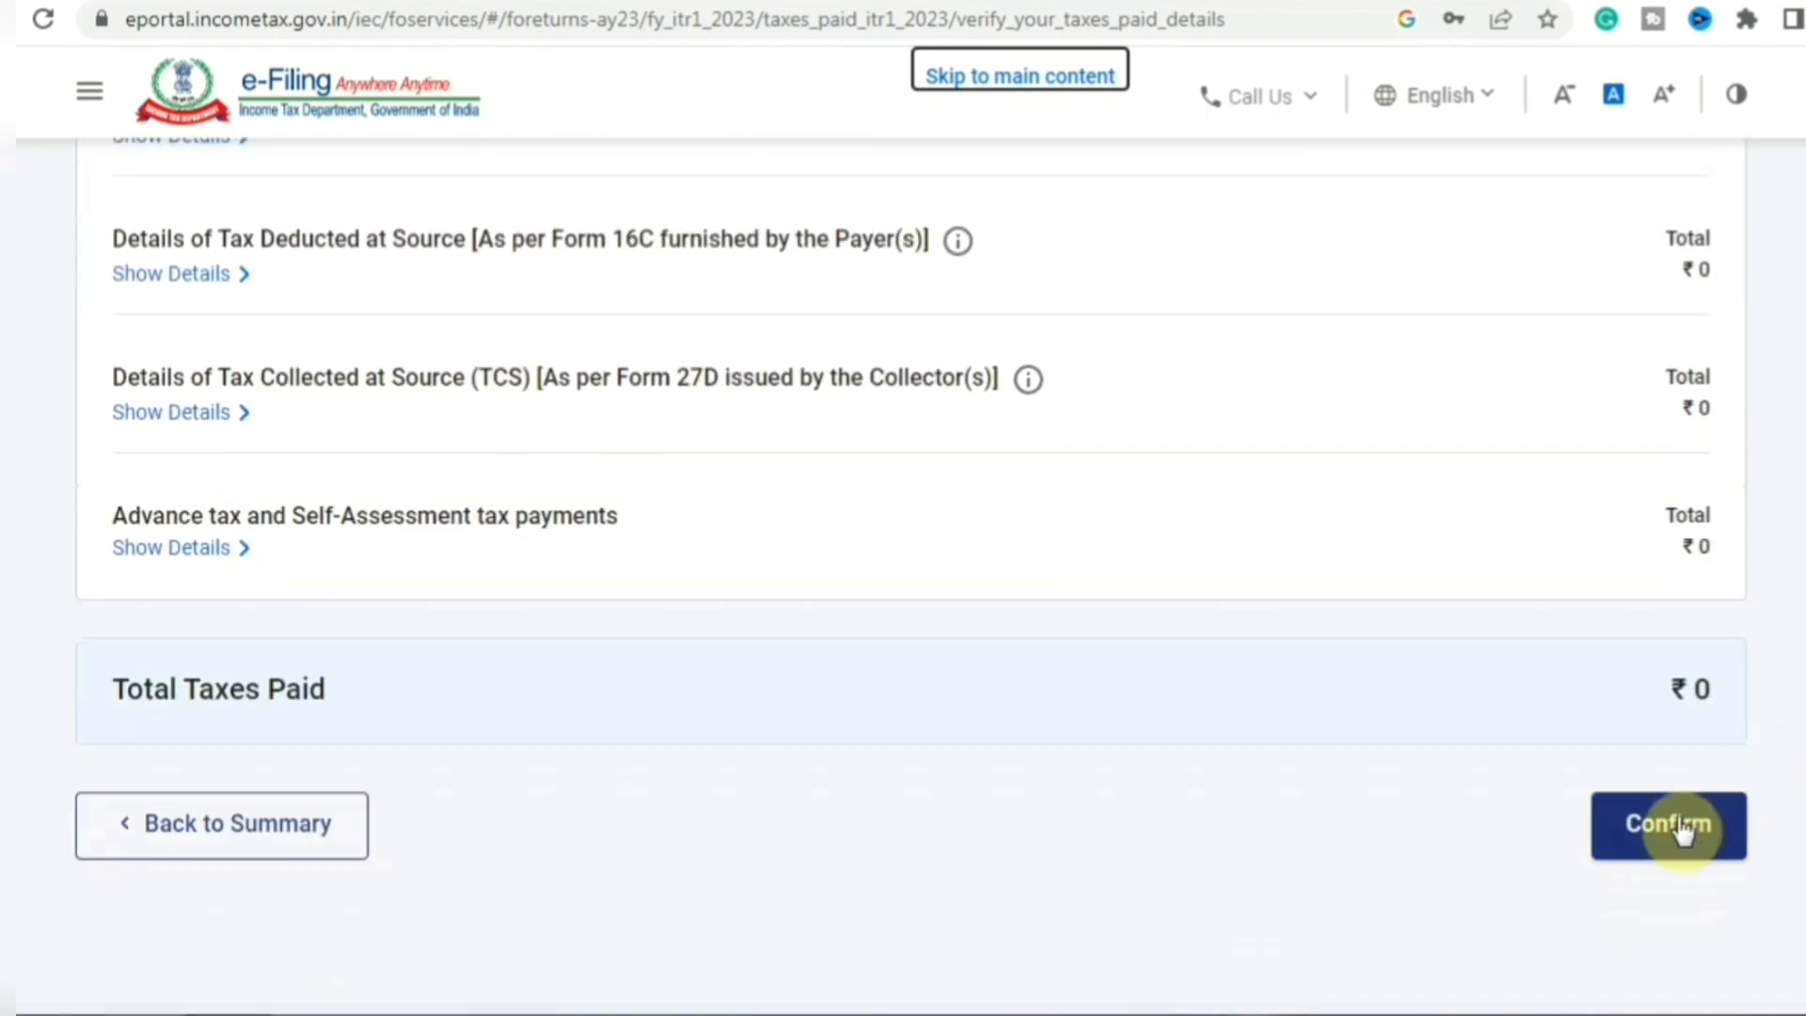
left_click(1681, 827)
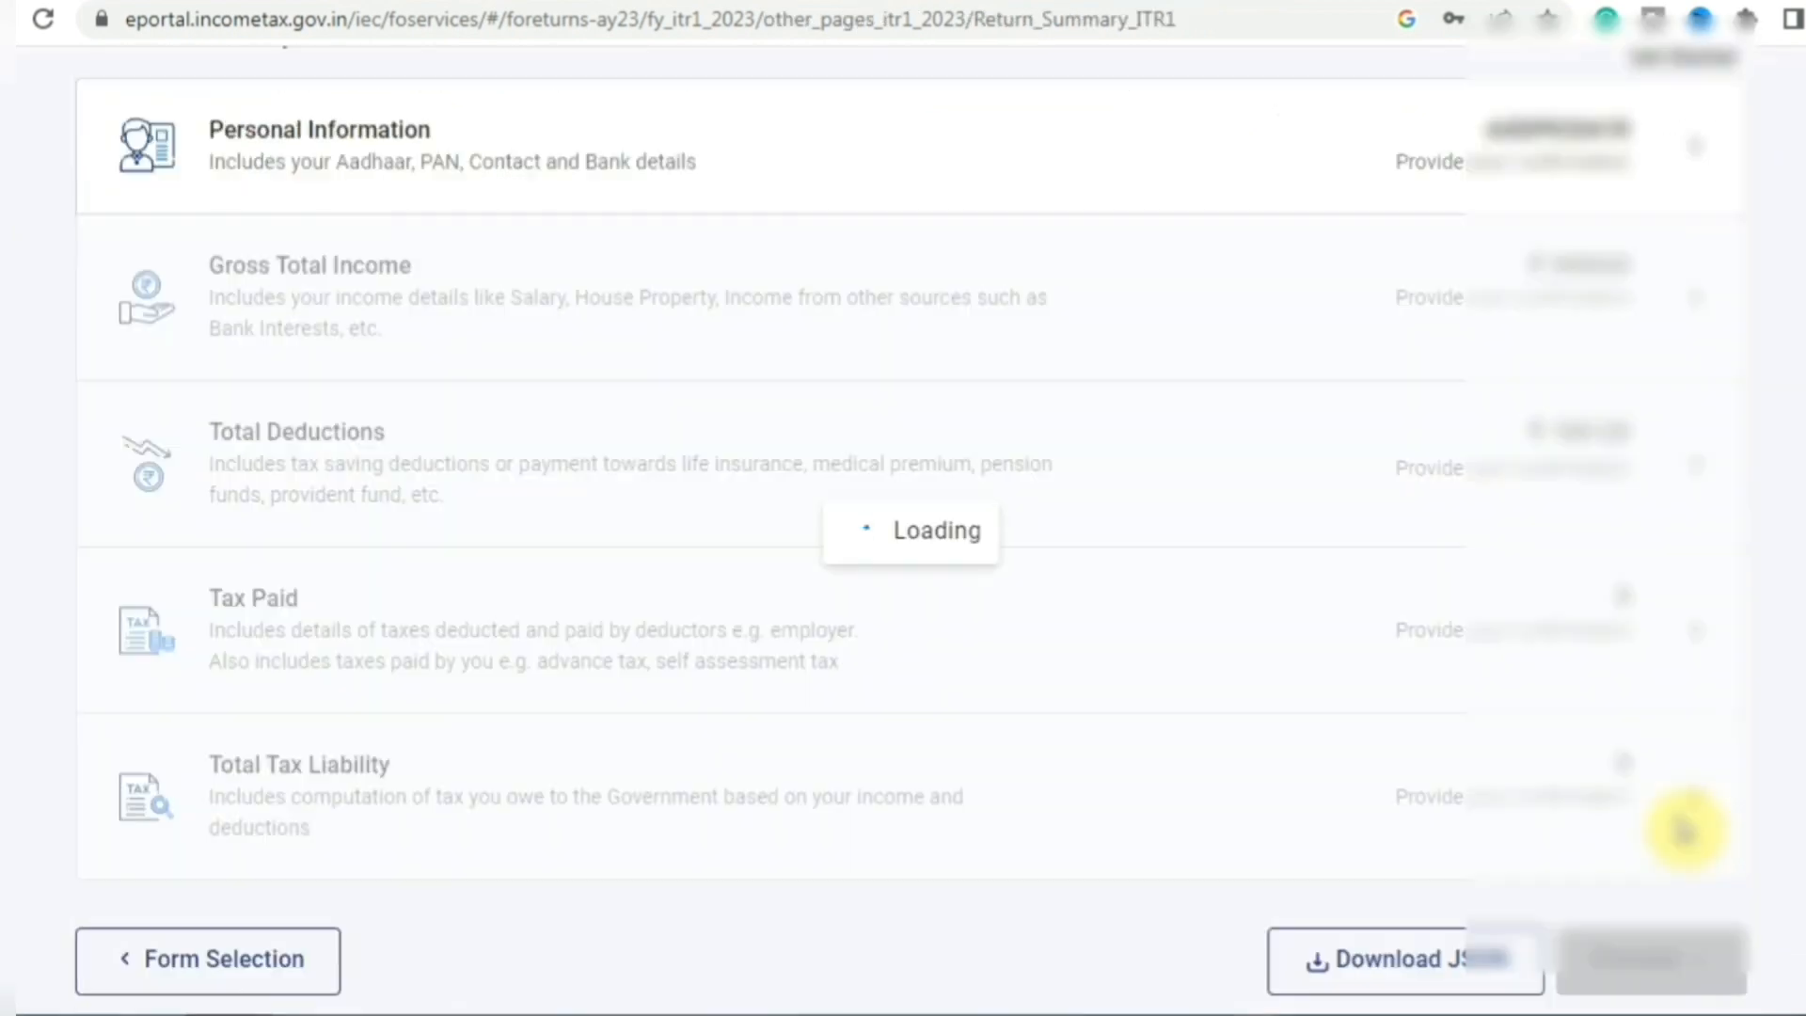
scroll(1682, 826, "down", 9)
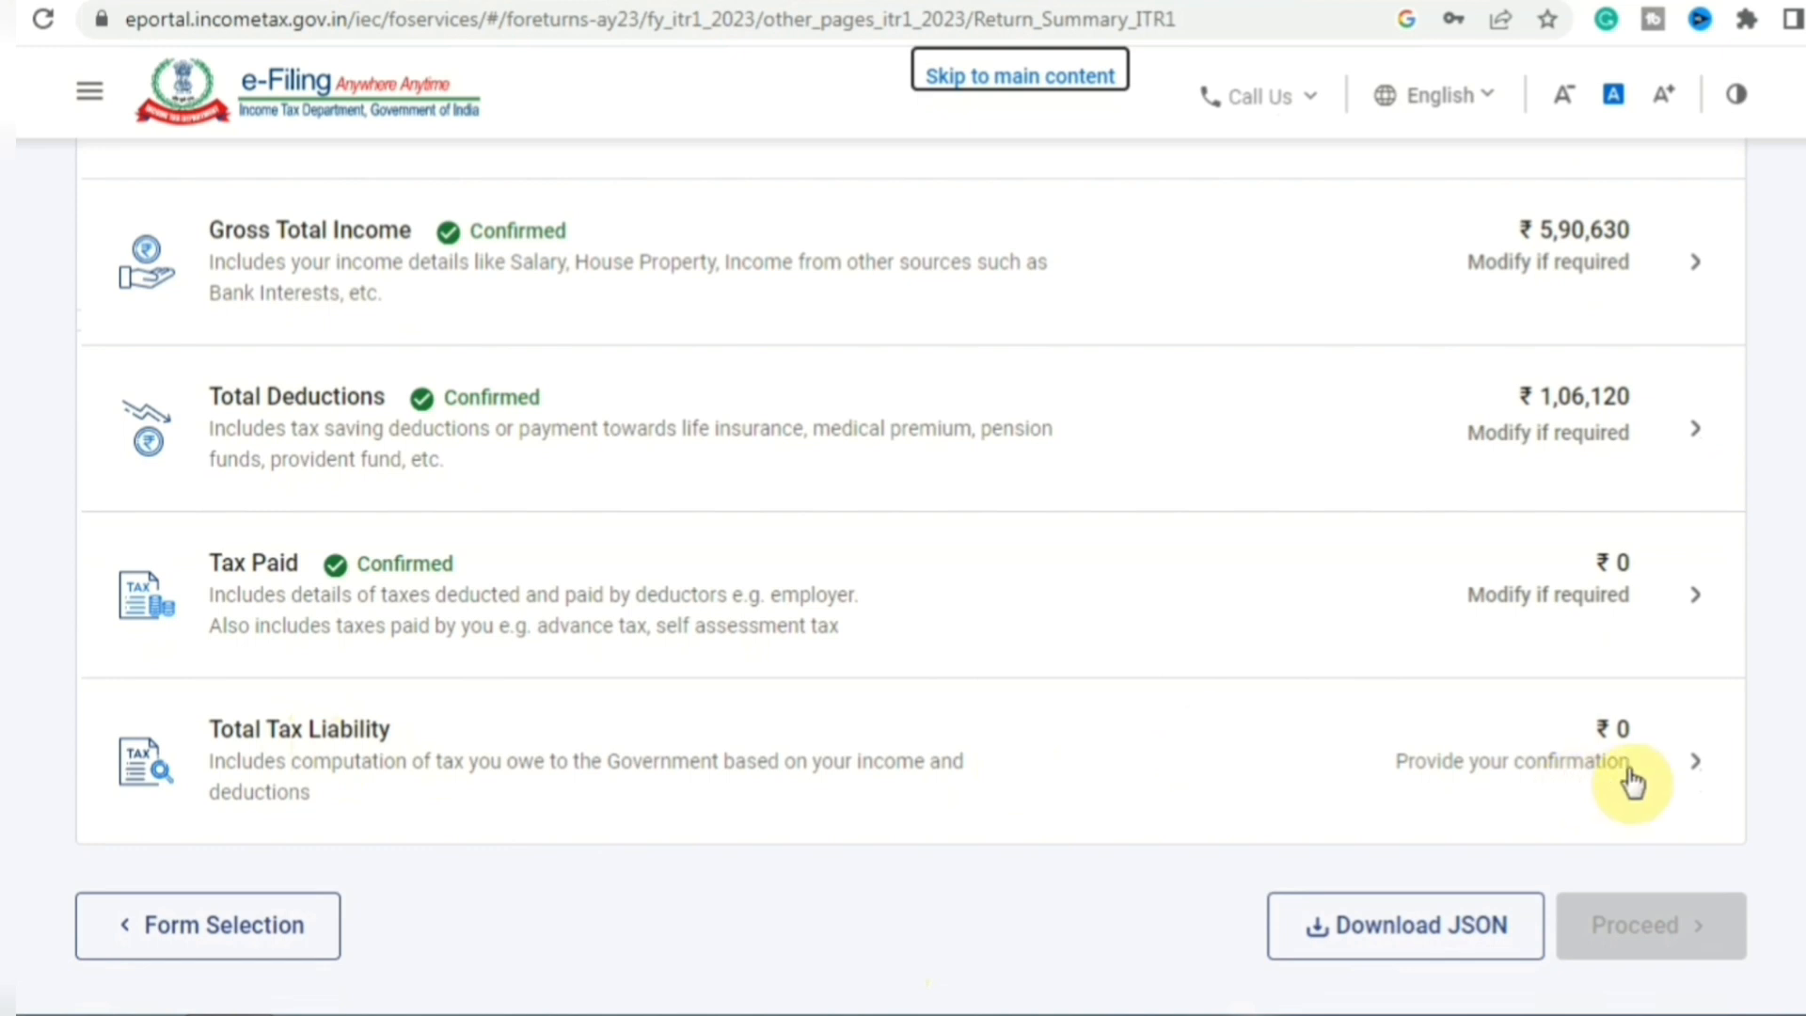
left_click(549, 715)
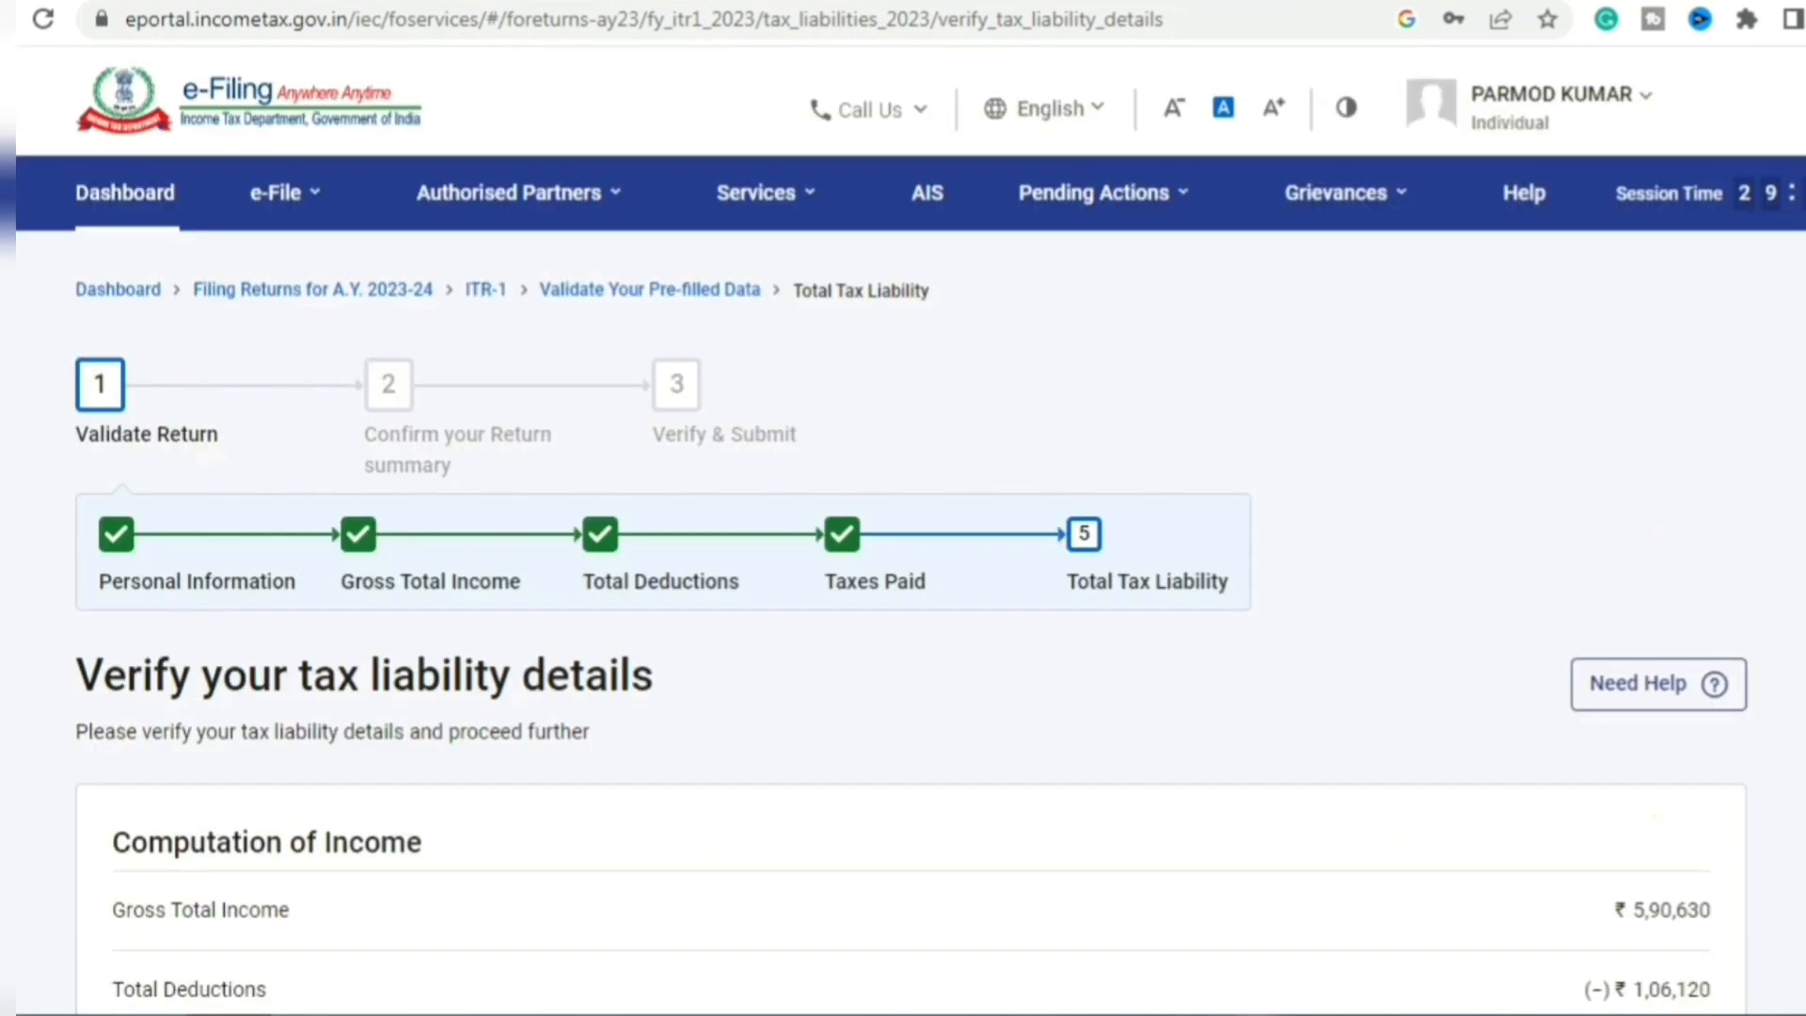
- Review the tax liability details and the tax-slab breakdown of tax payable
scroll(903, 612, "down", 4)
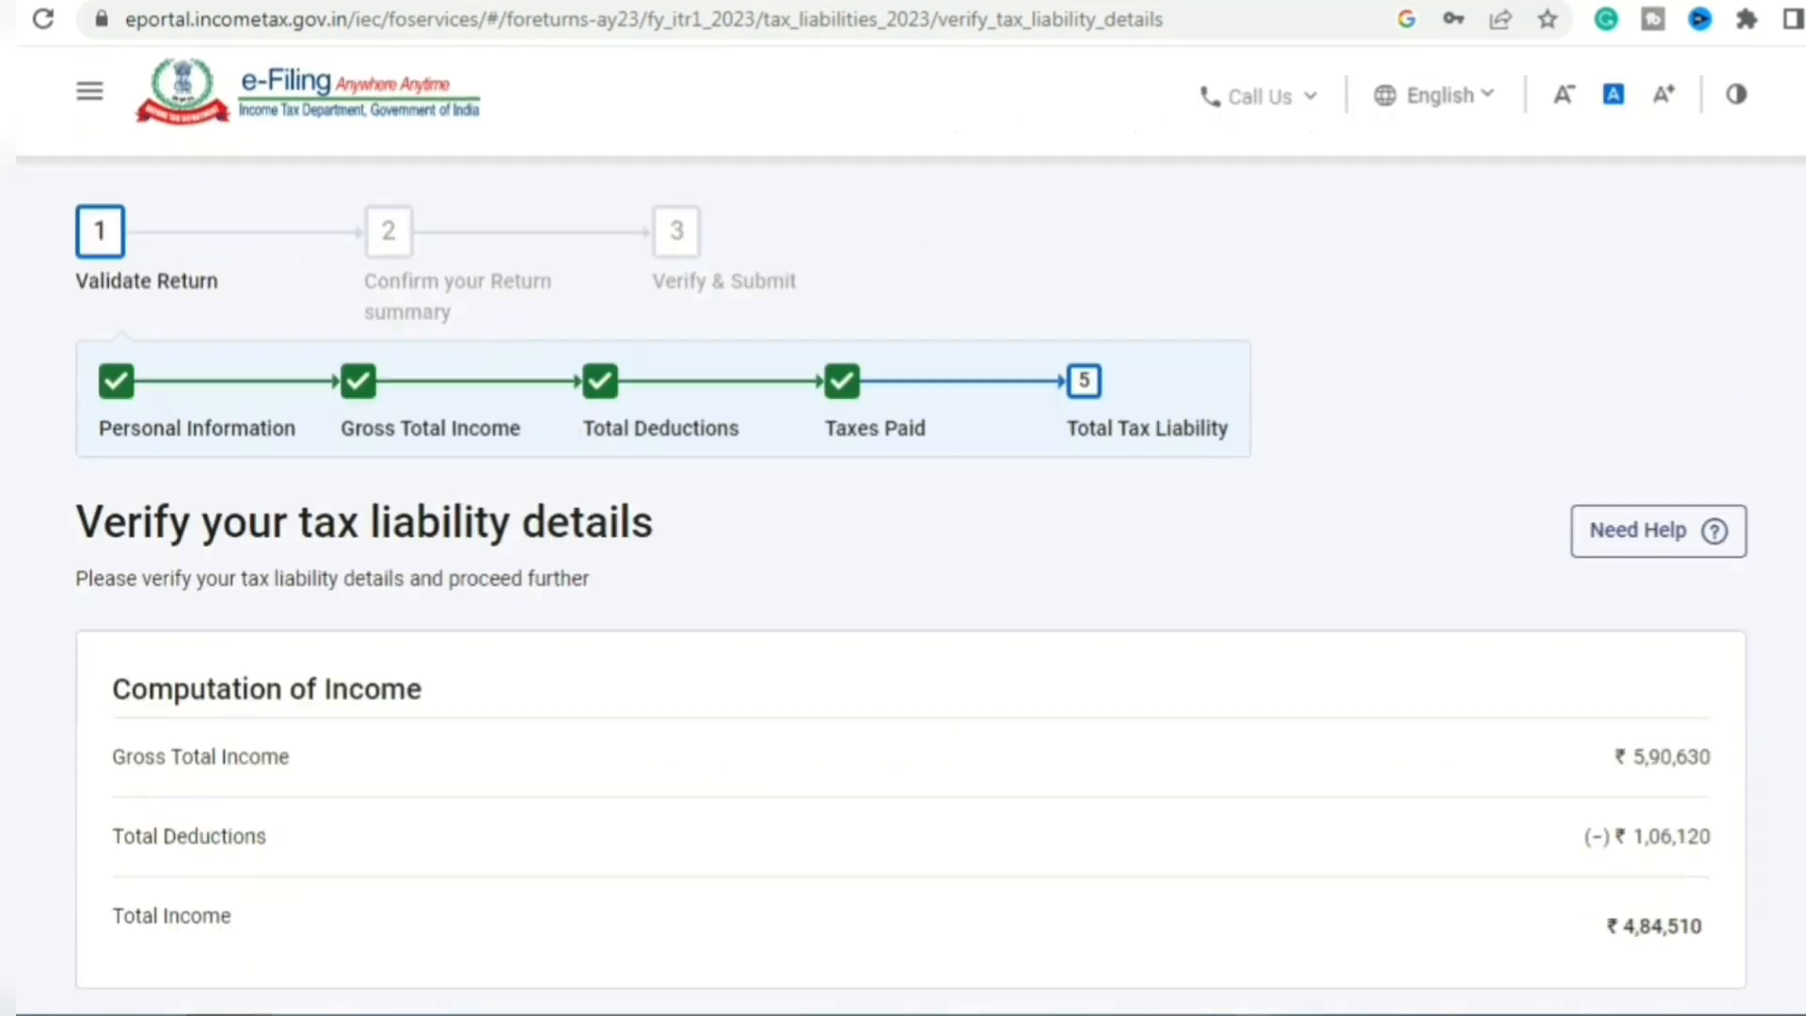
scroll(1626, 401, "down", 1)
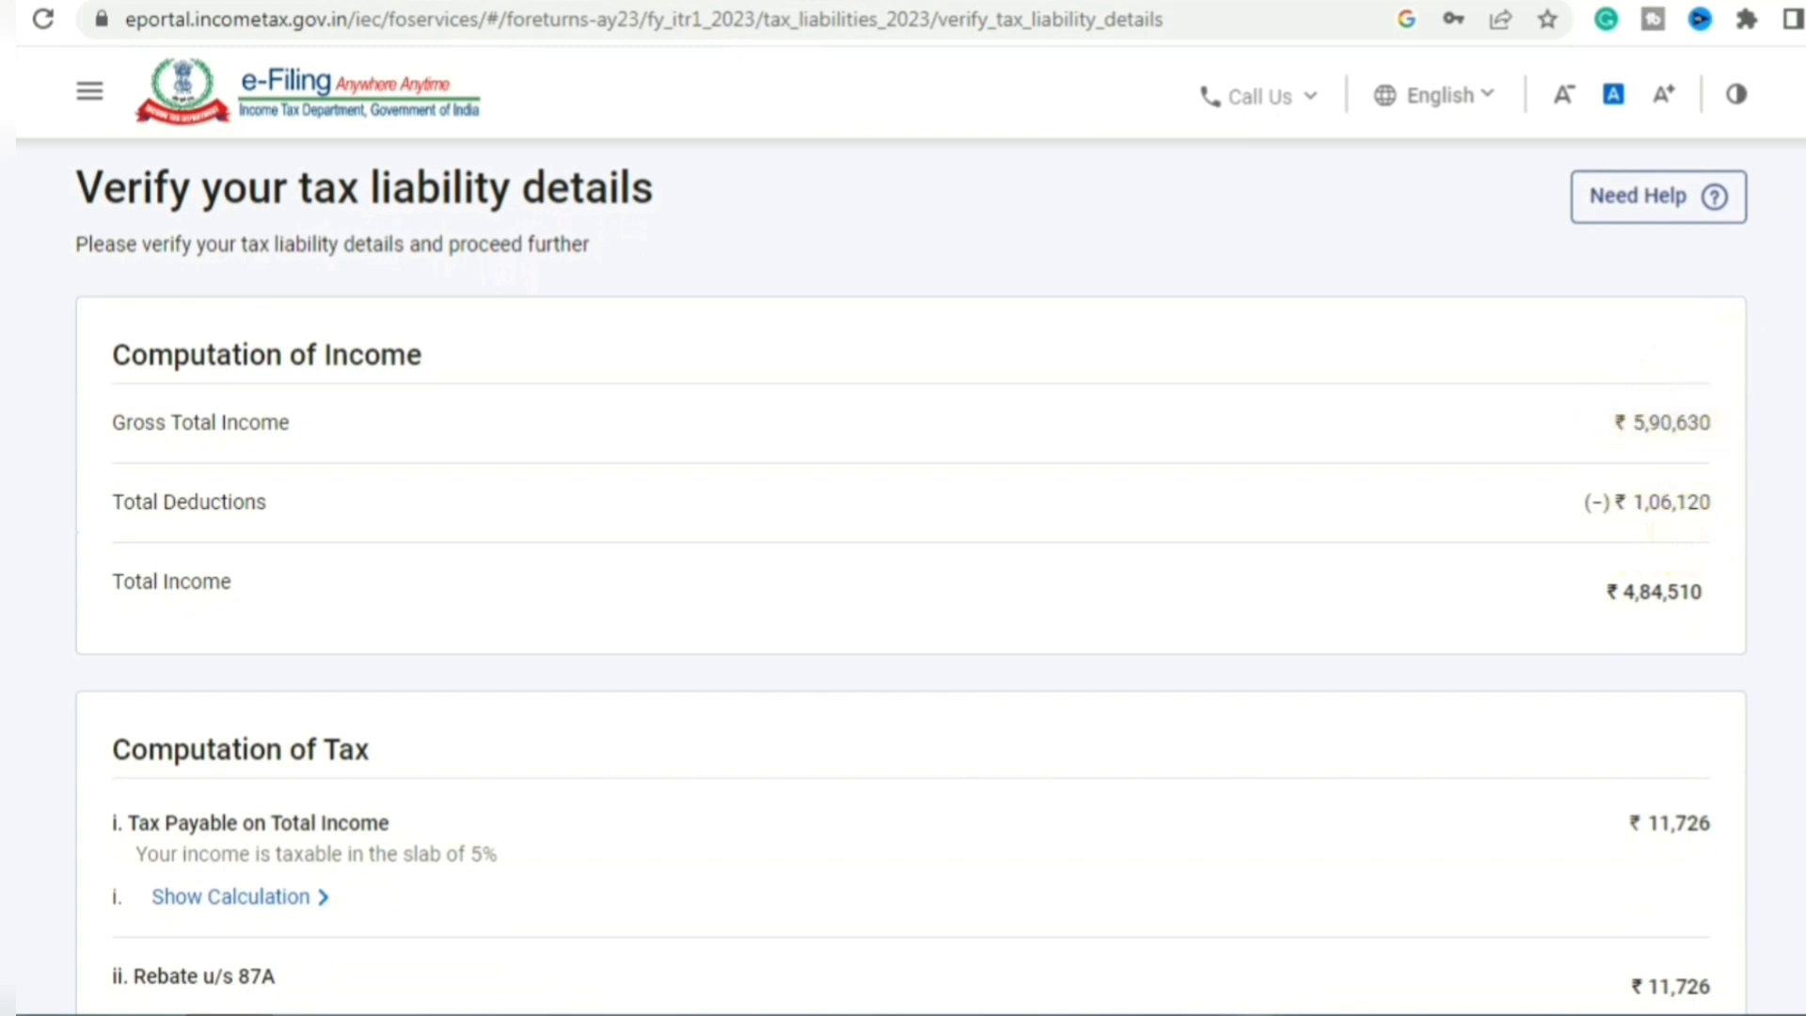
scroll(903, 564, "down", 1)
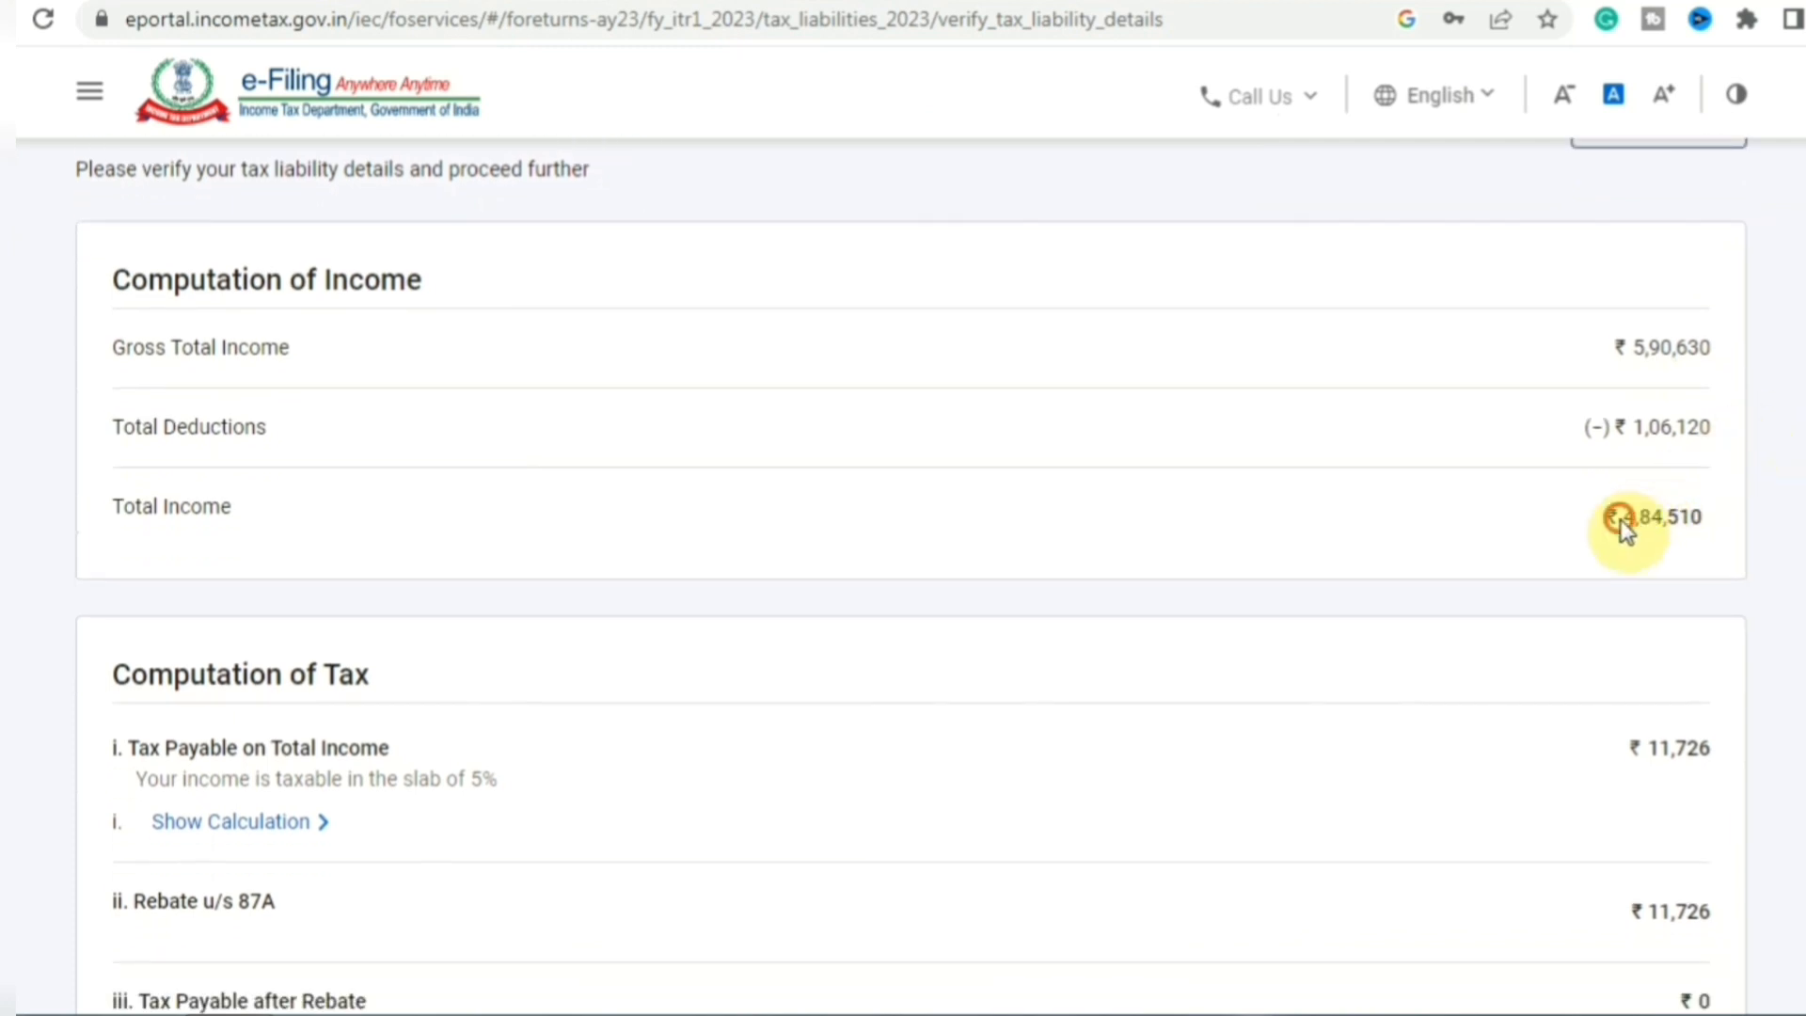
scroll(903, 564, "down", 4)
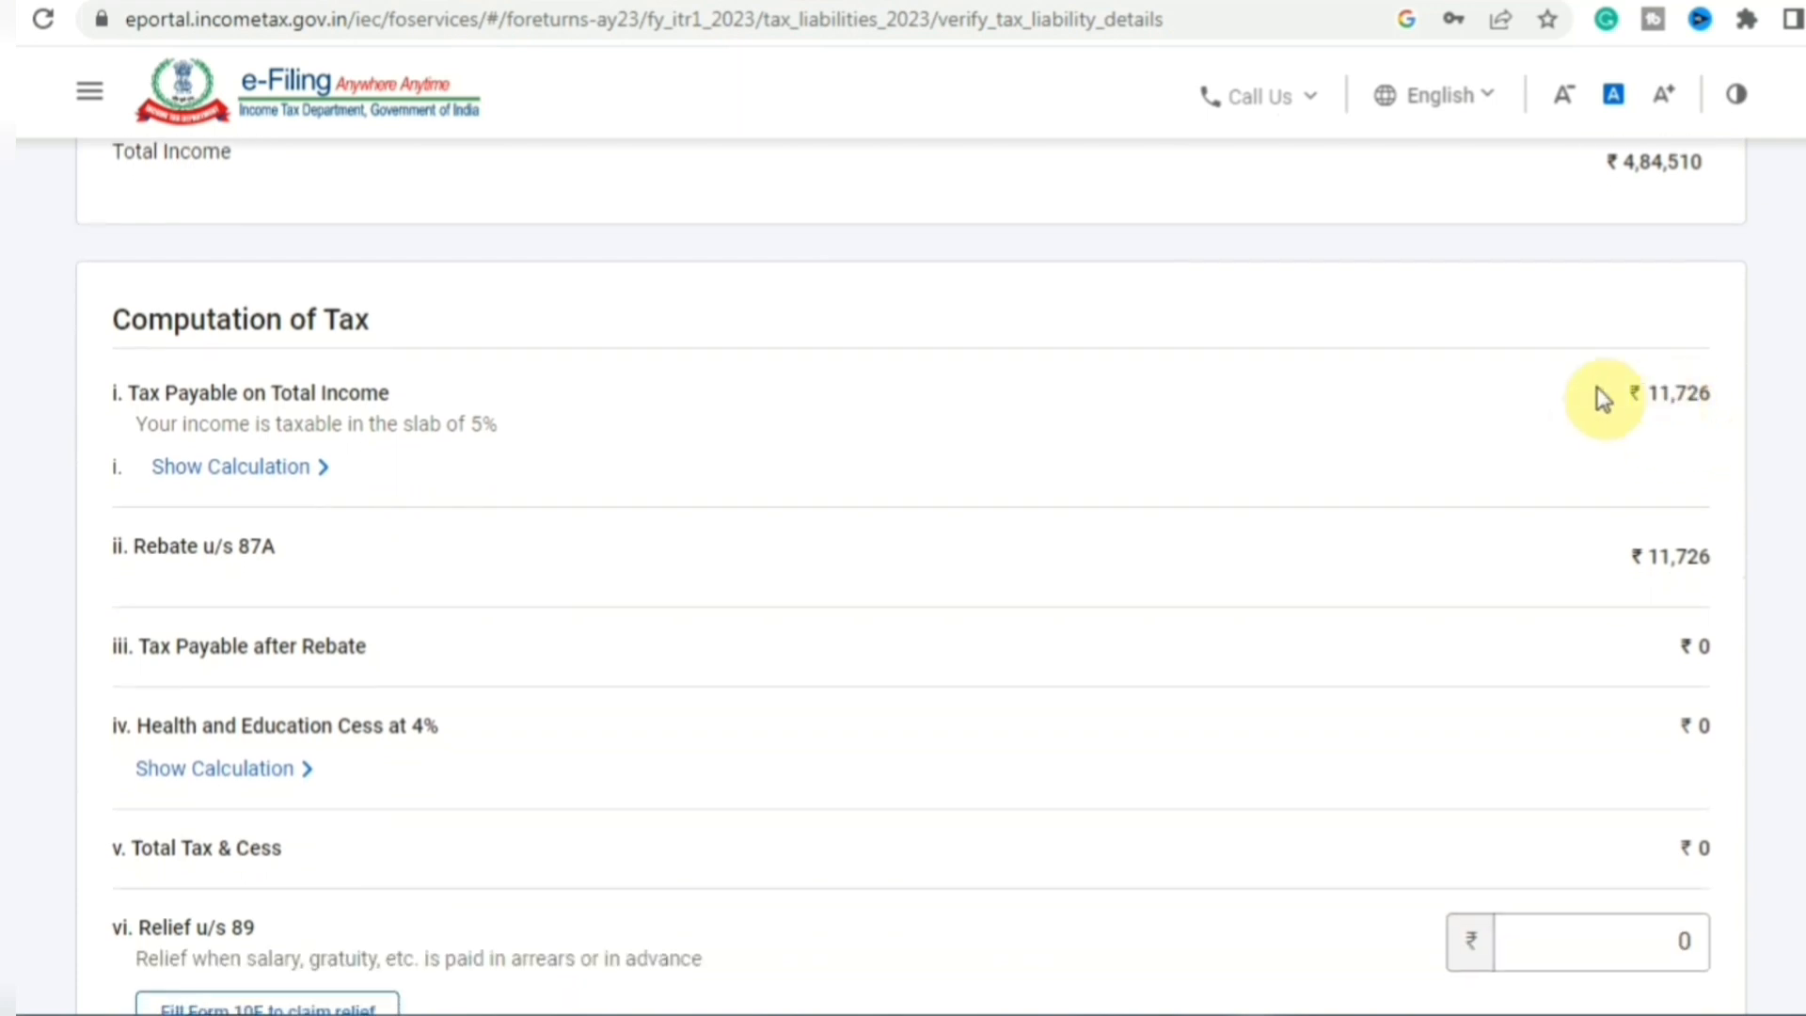
left_click(261, 470)
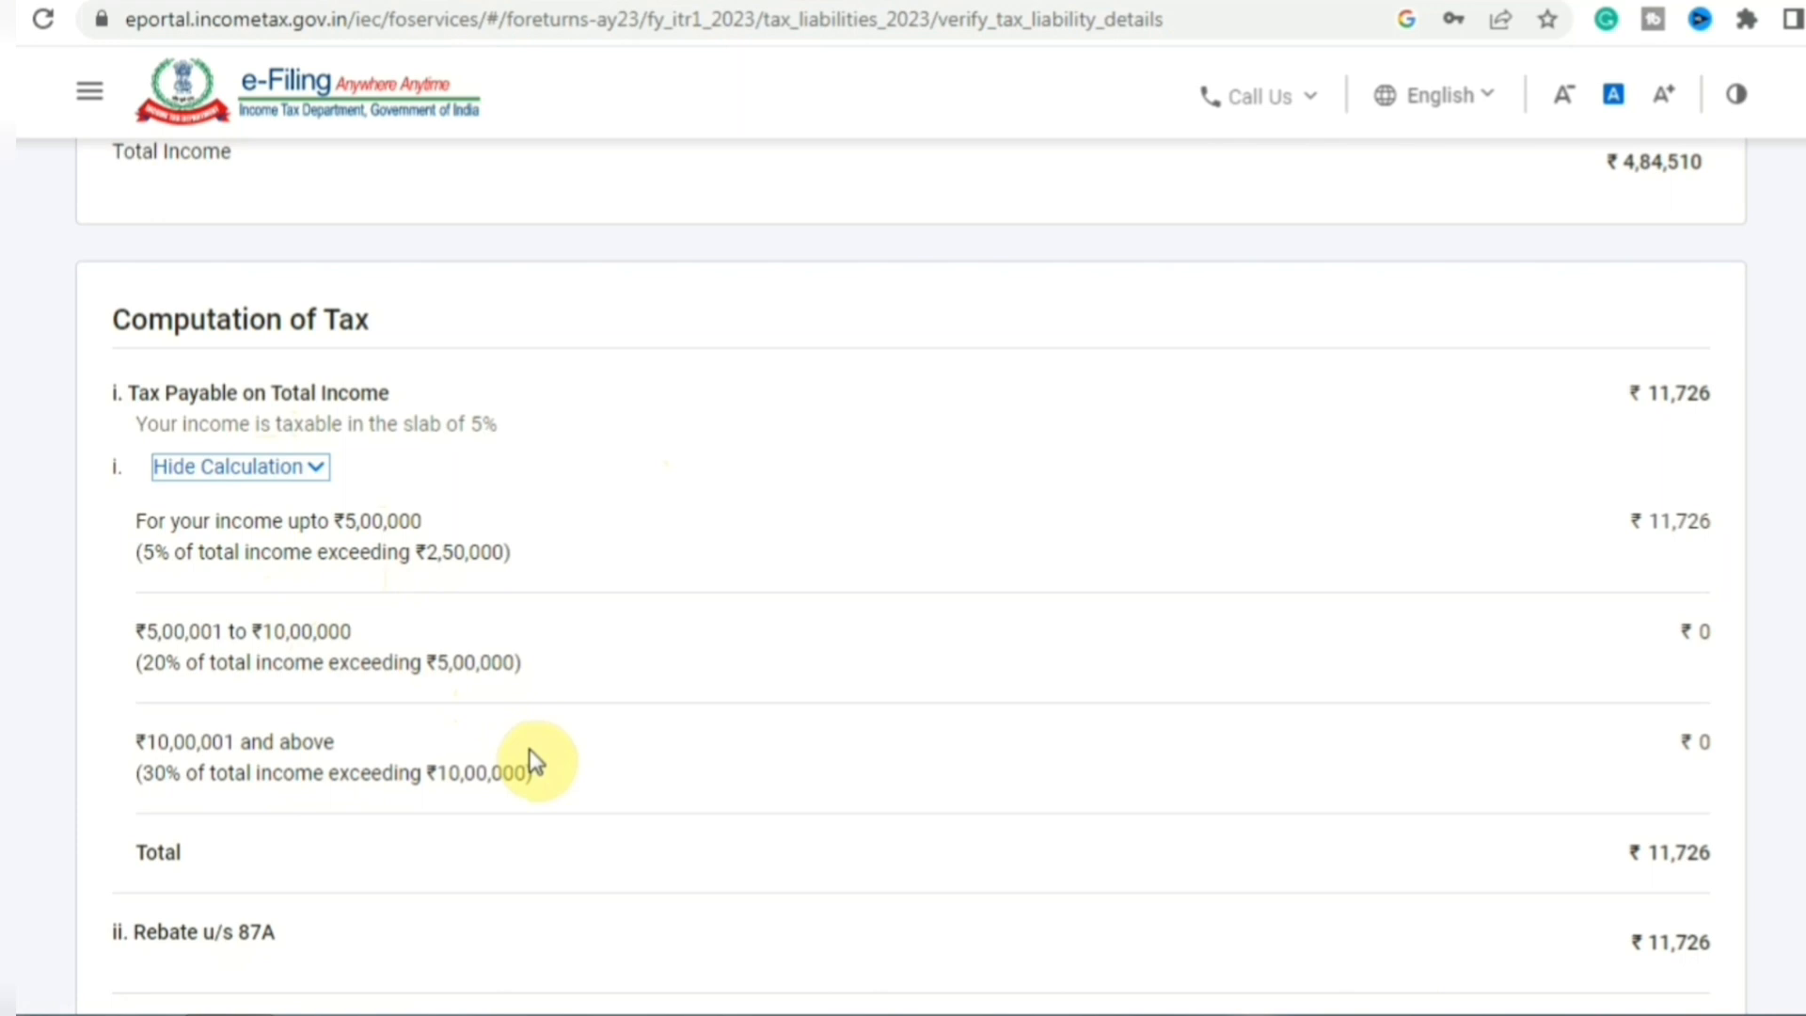
left_click(240, 467)
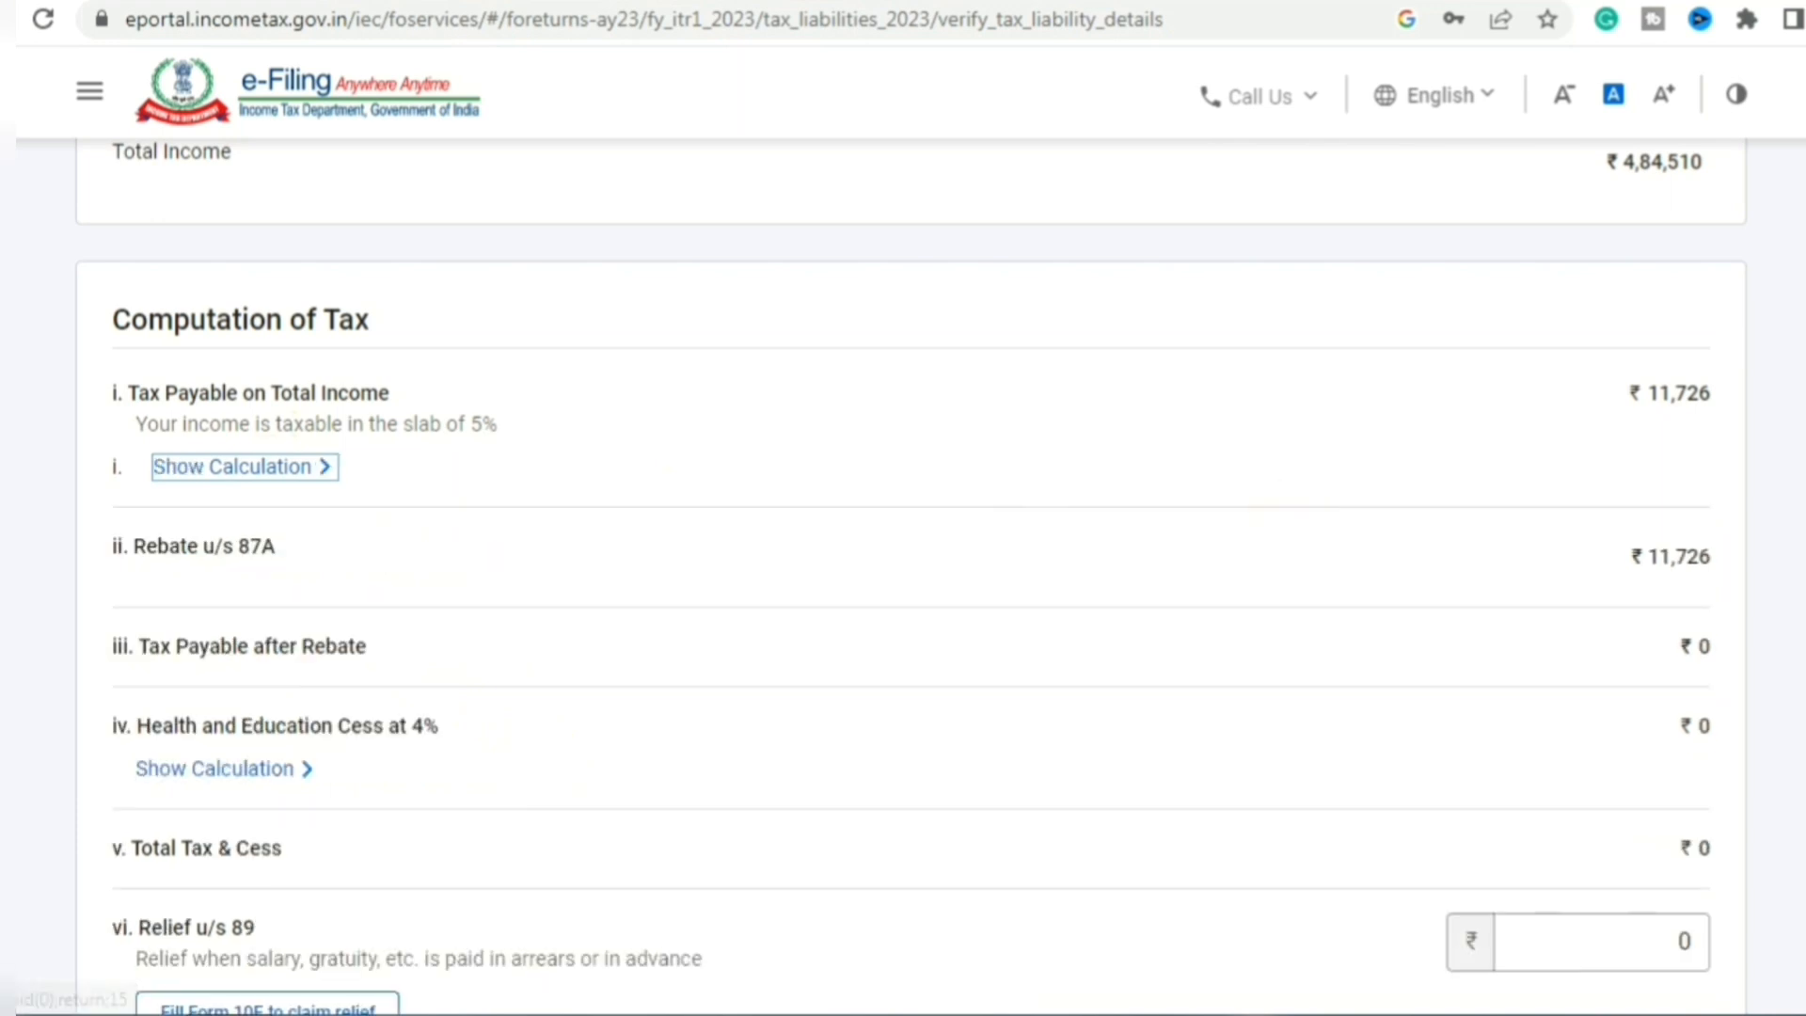
- Confirm the ₹0 total tax, fee and interest after the ₹11,726 section 87A rebate
scroll(908, 576, "down", 2)
scroll(908, 576, "down", 1)
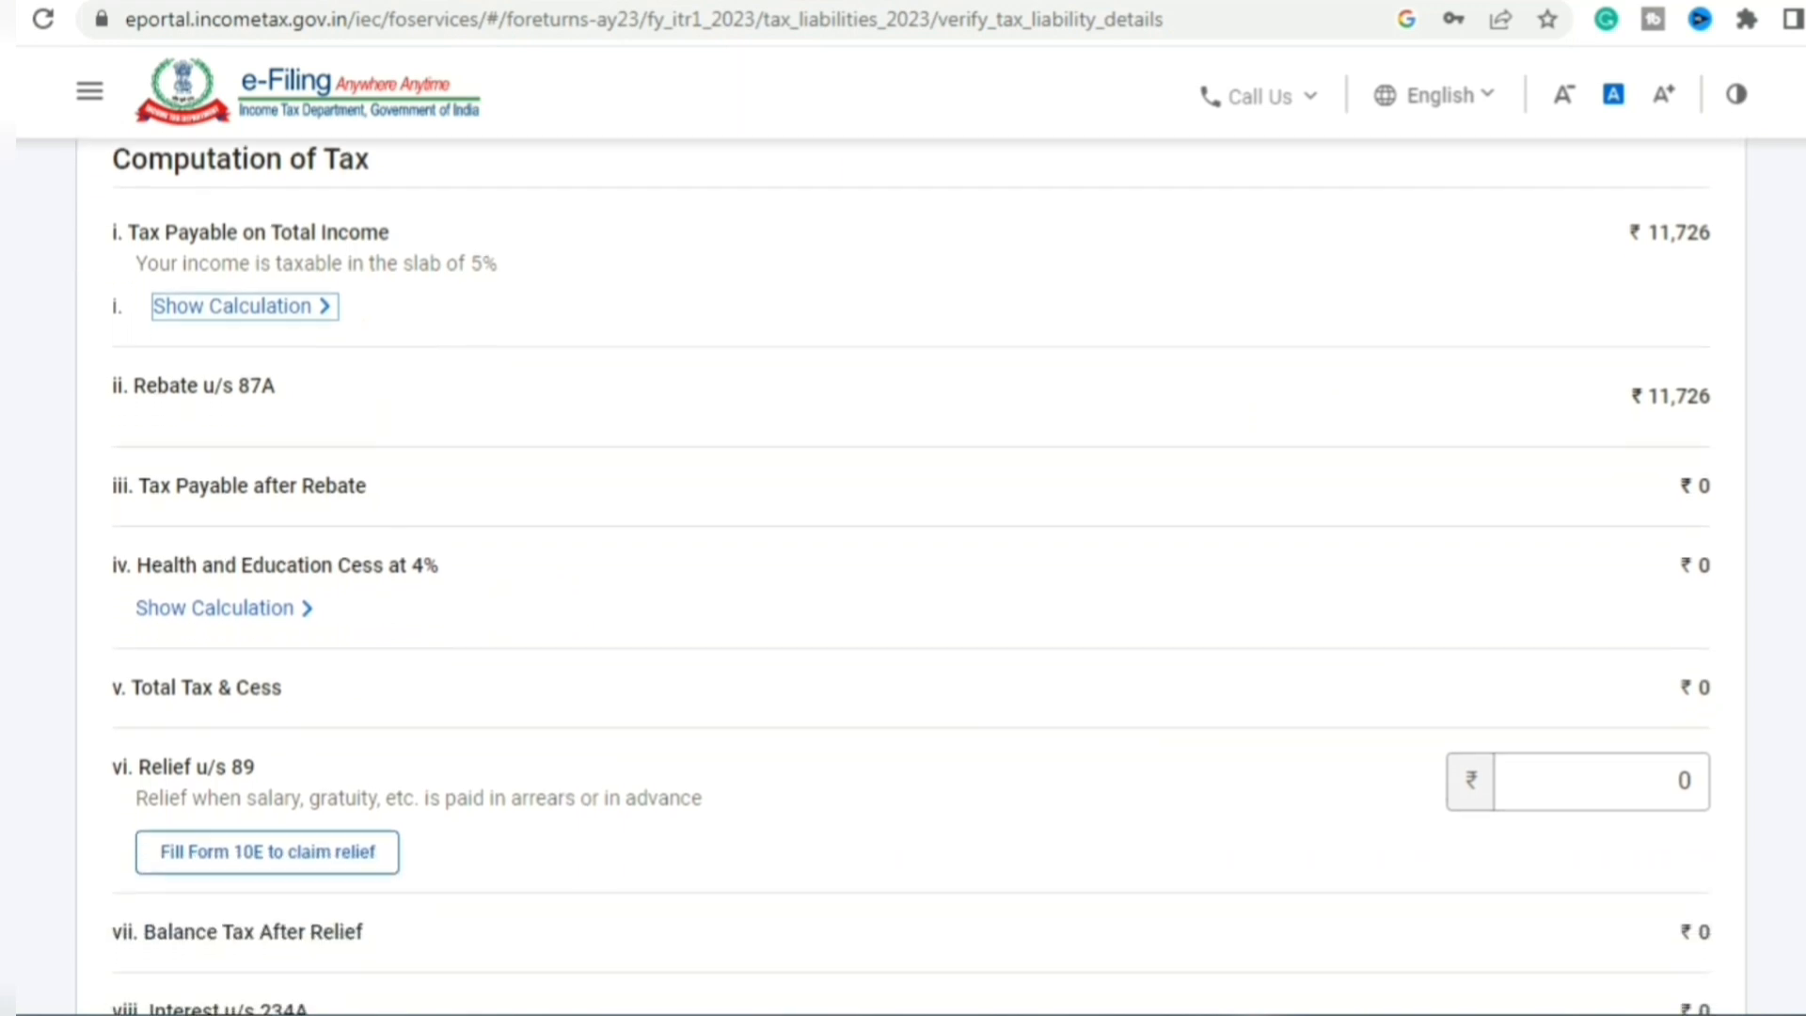
scroll(908, 576, "down", 10)
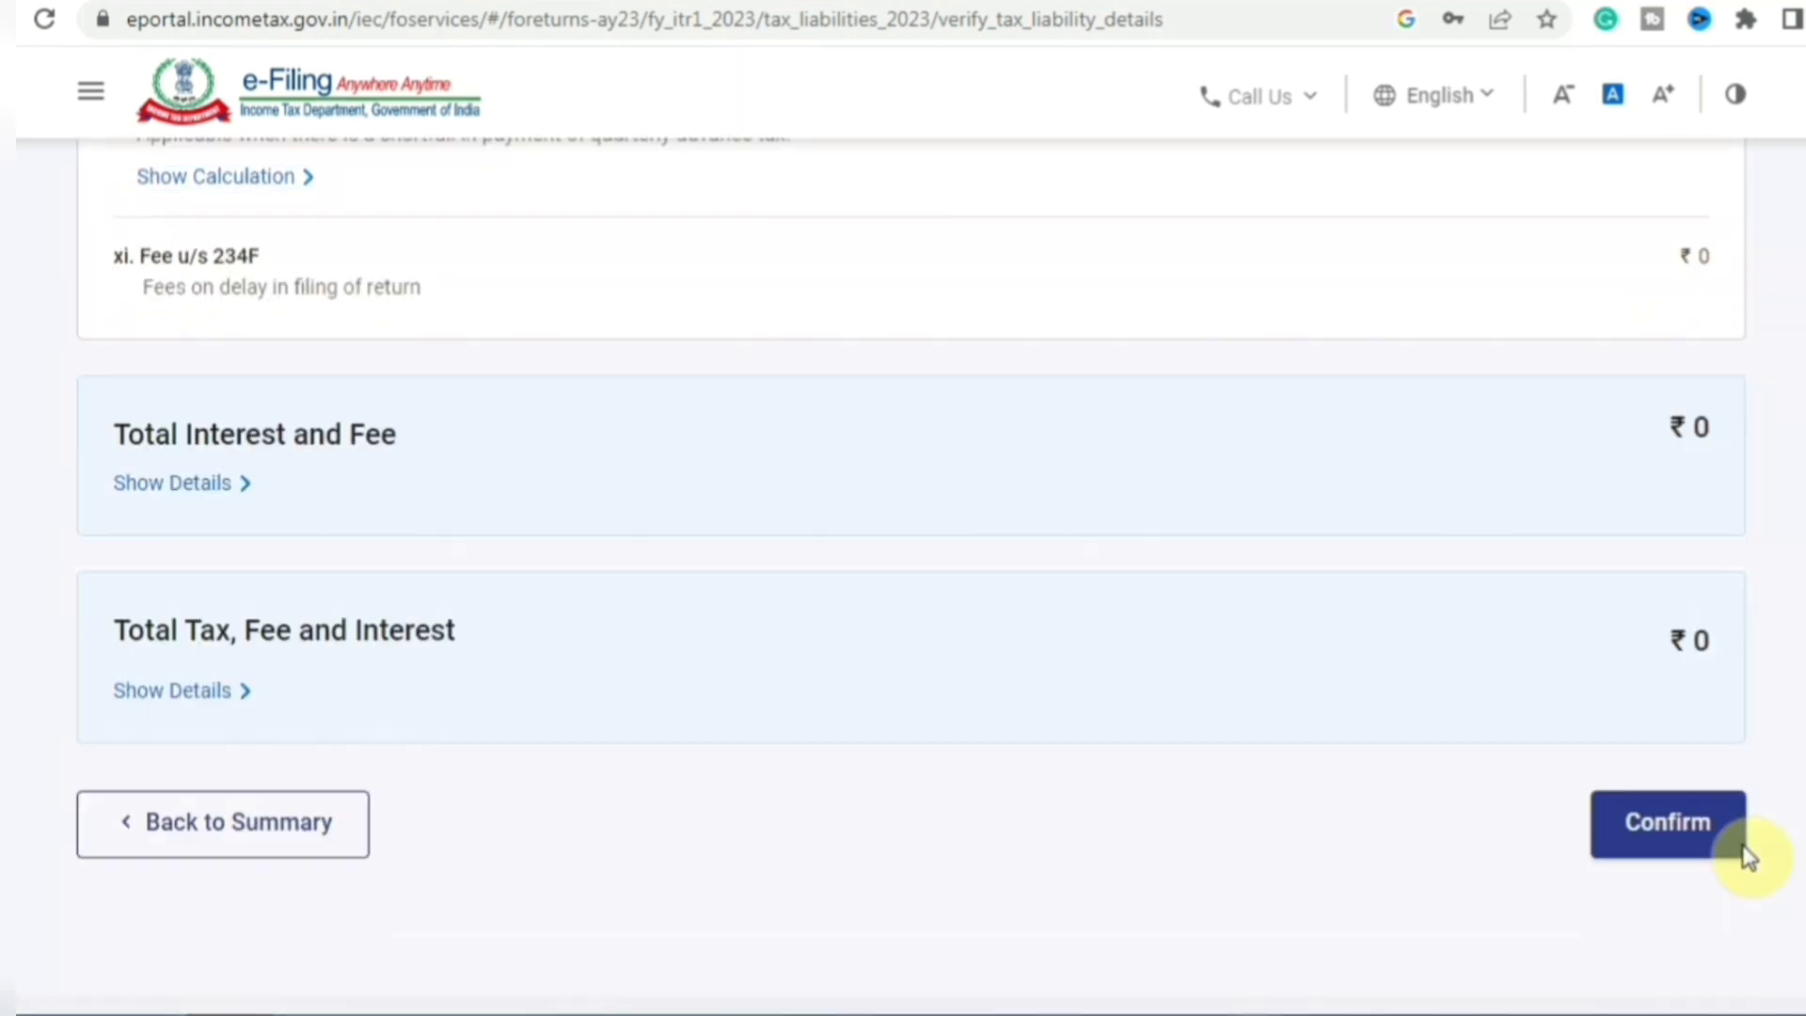
left_click(1717, 861)
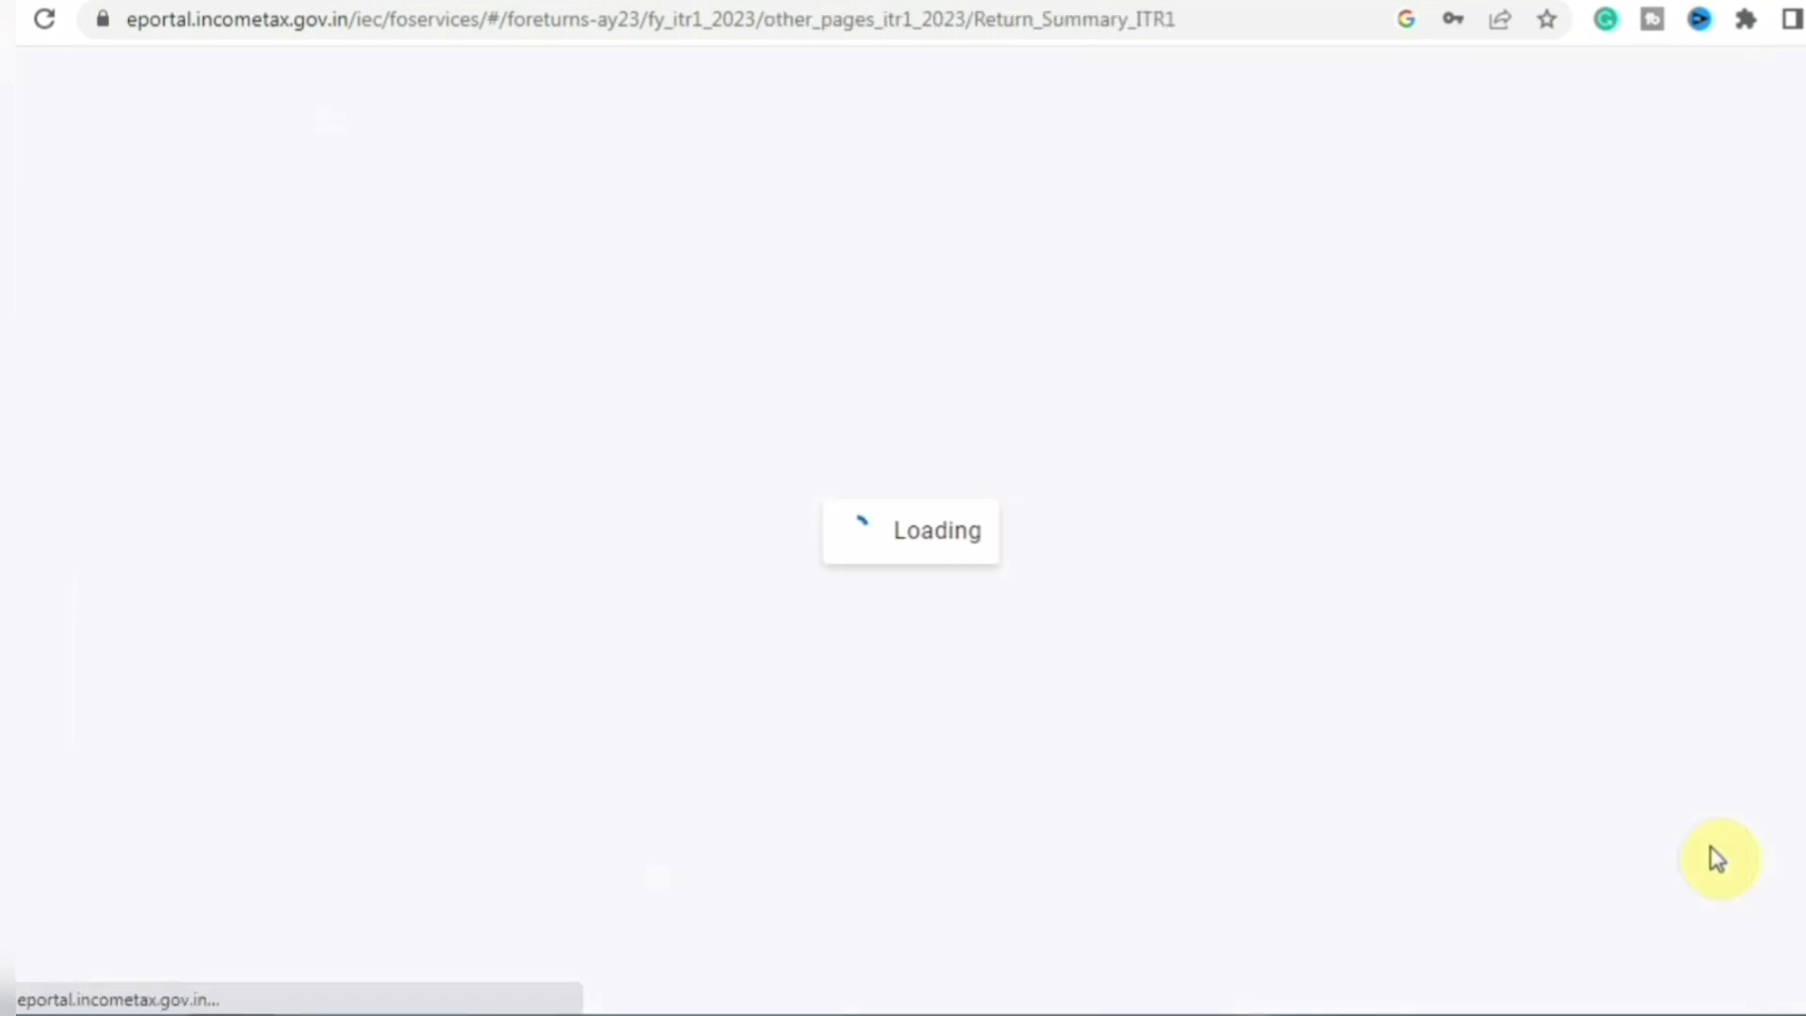
- Proceed past the fully confirmed Return Summary and the ₹0-payable Tax Summary to the return preview
scroll(910, 576, "down", 1)
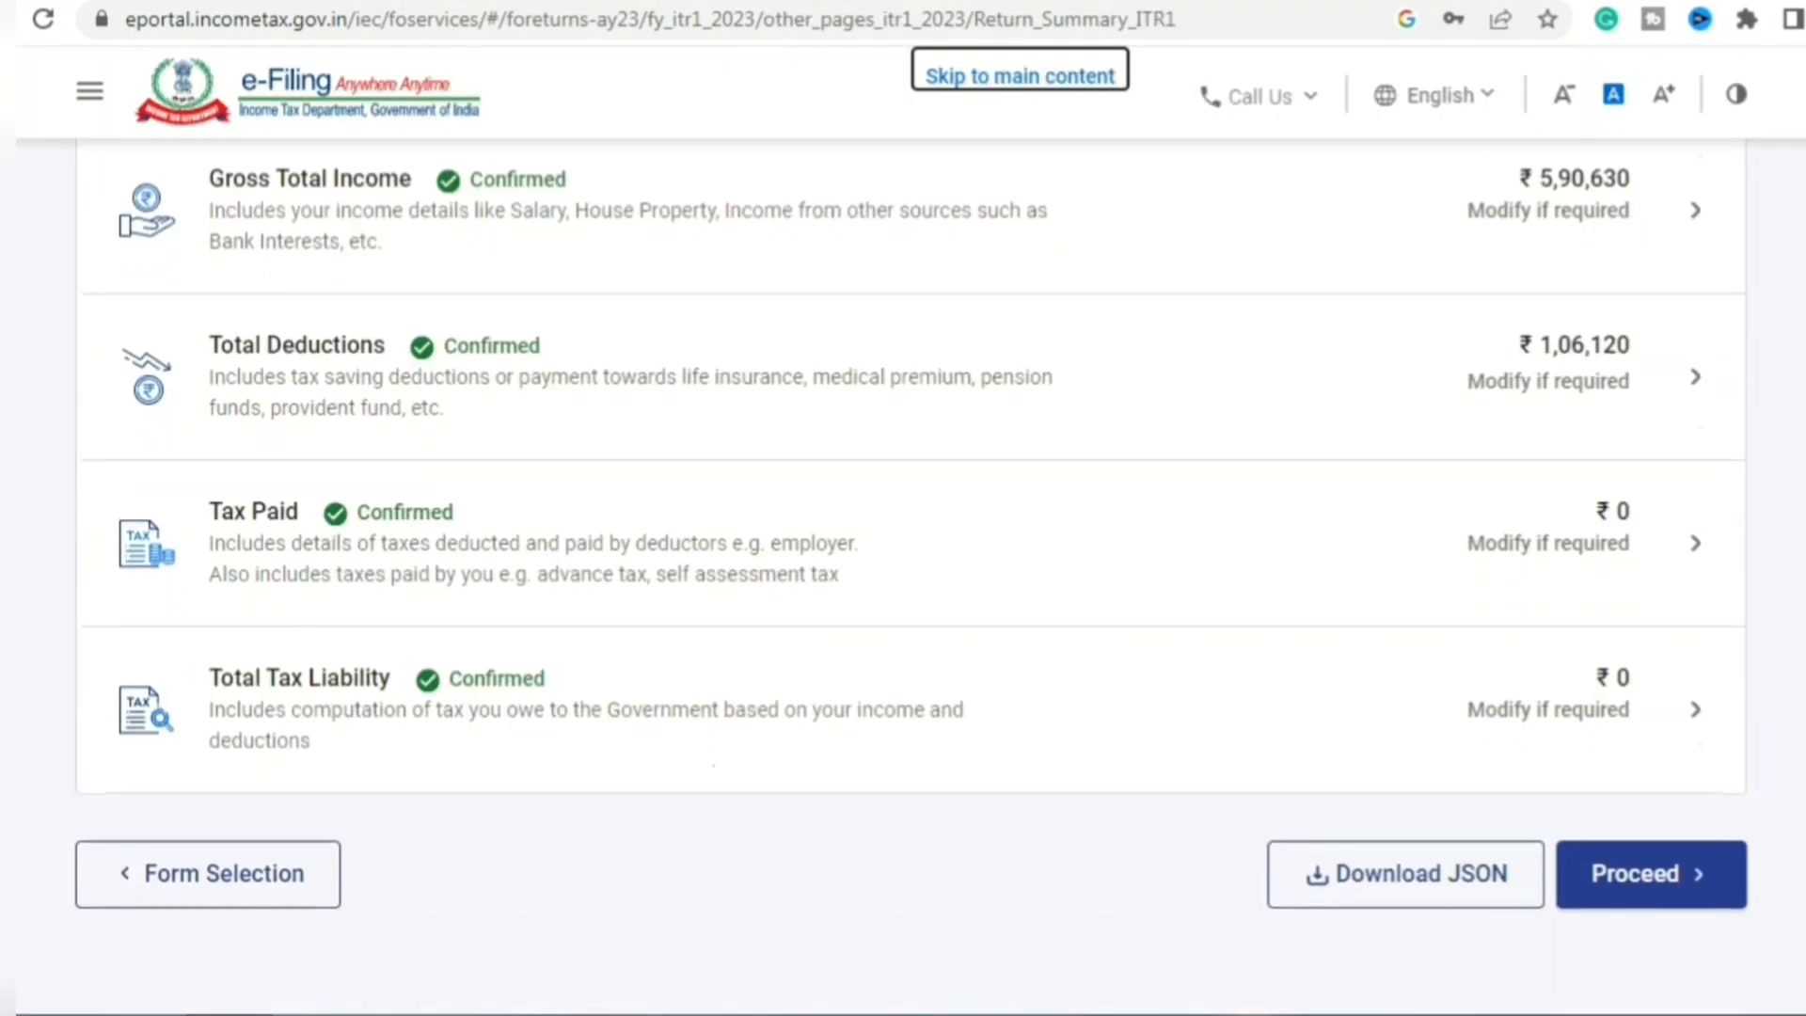
left_click(1716, 909)
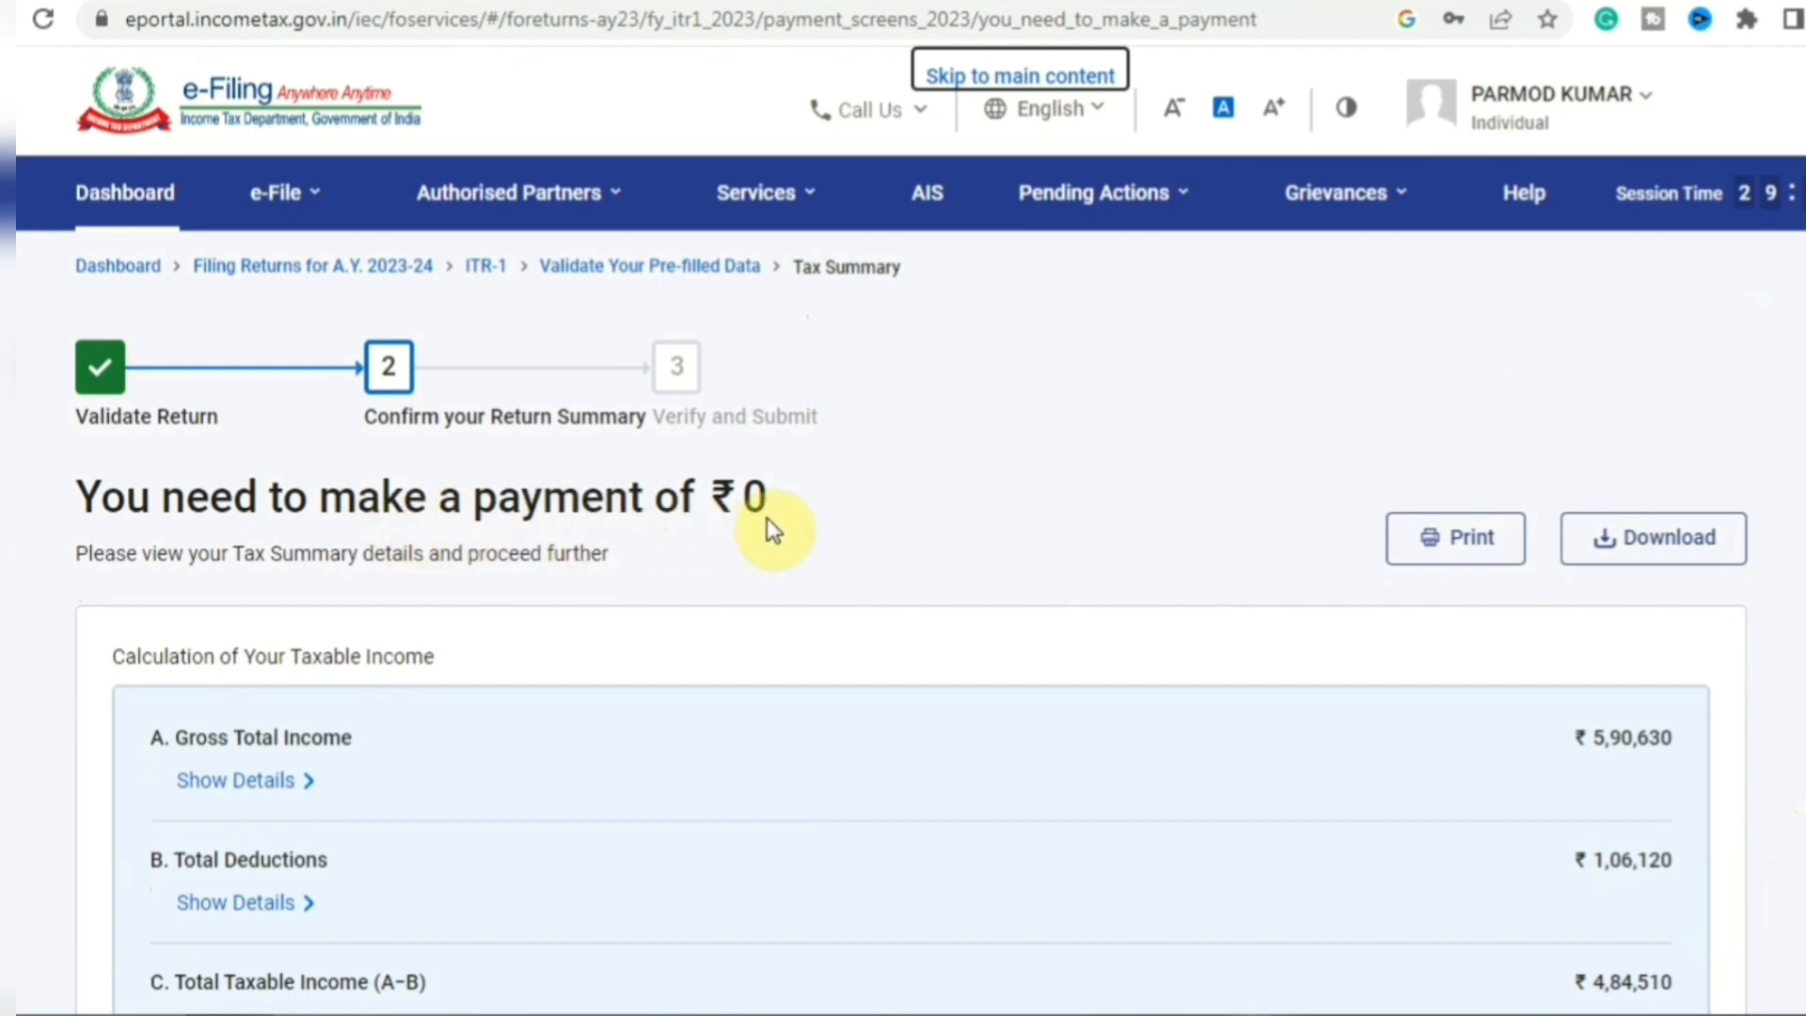
scroll(765, 517, "down", 6)
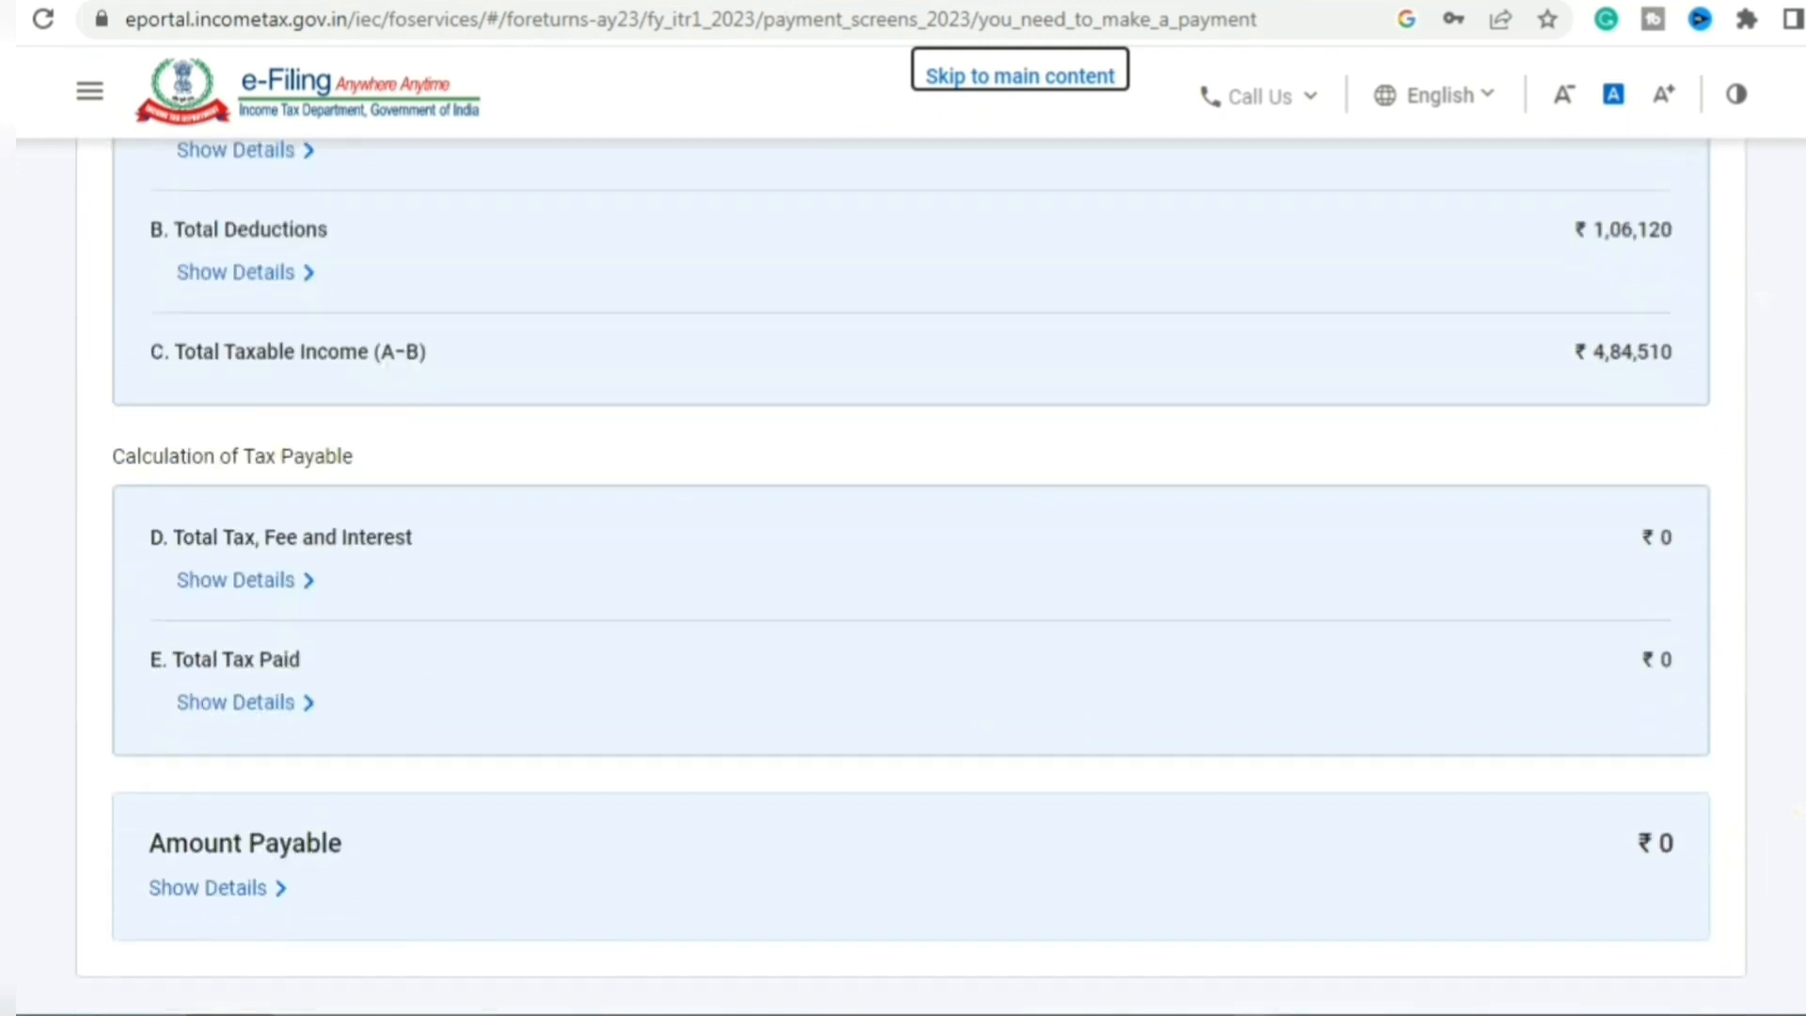
scroll(903, 564, "down", 3)
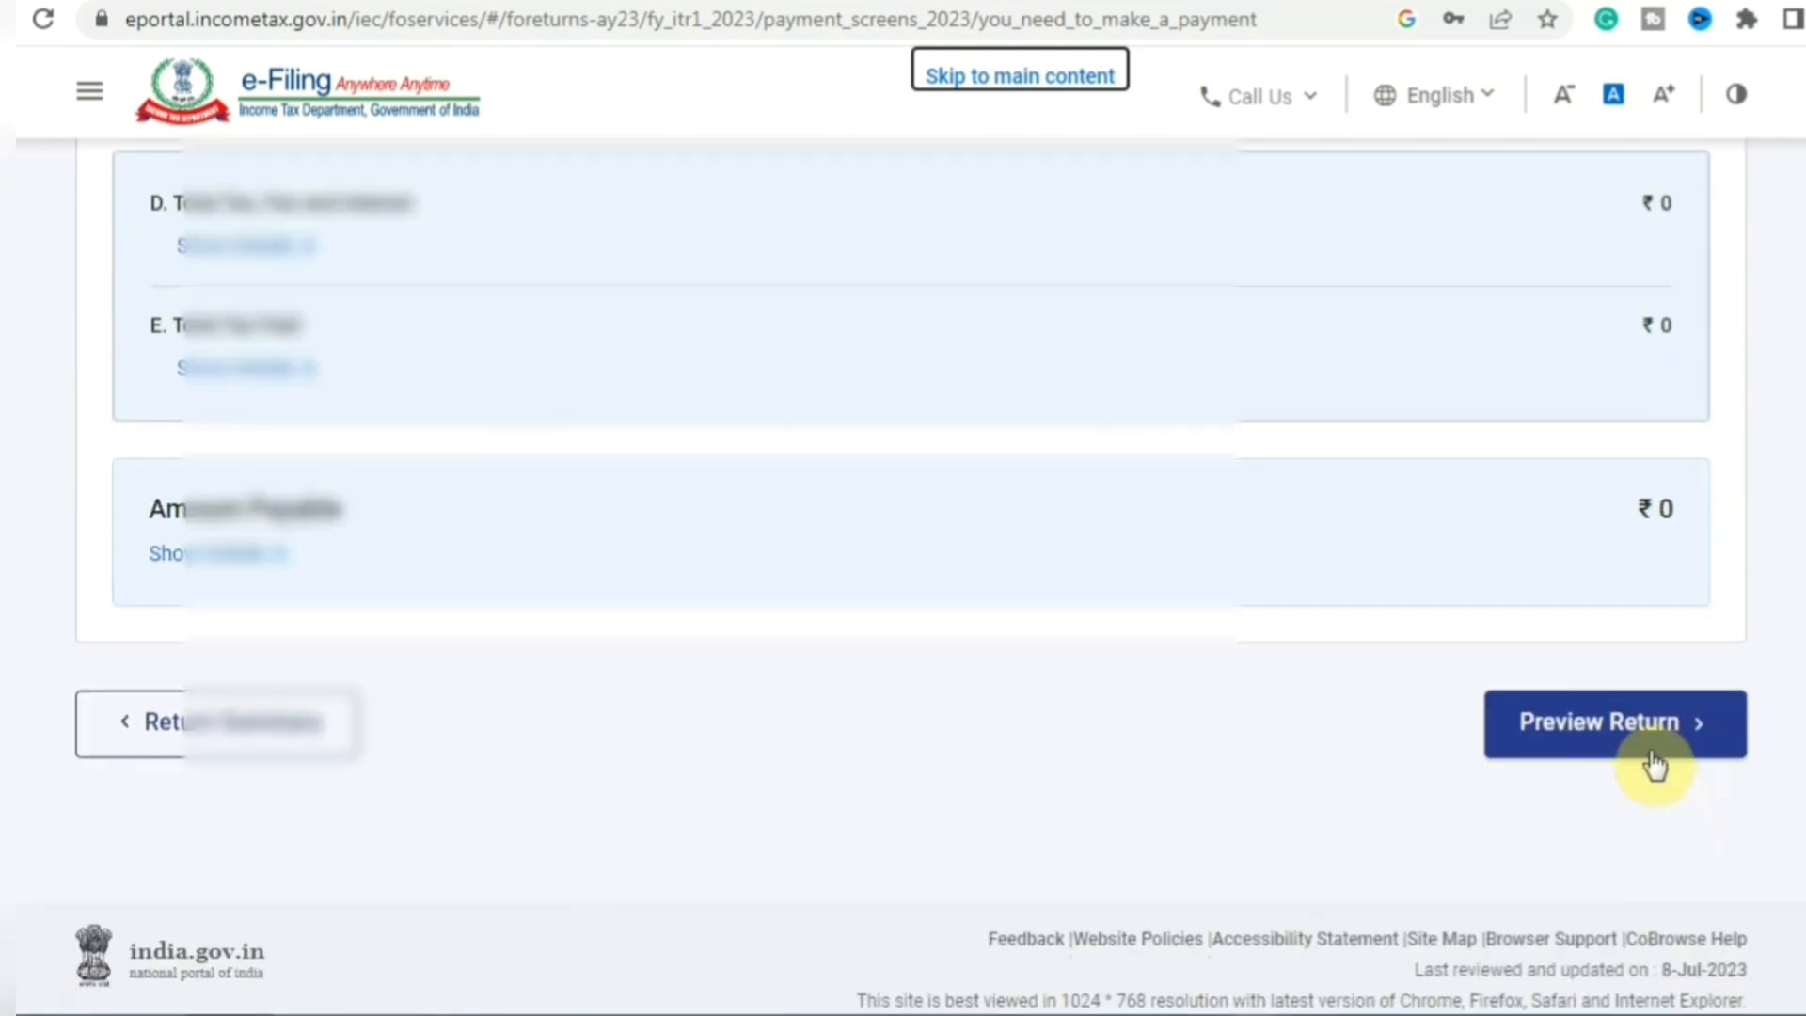
left_click(1655, 738)
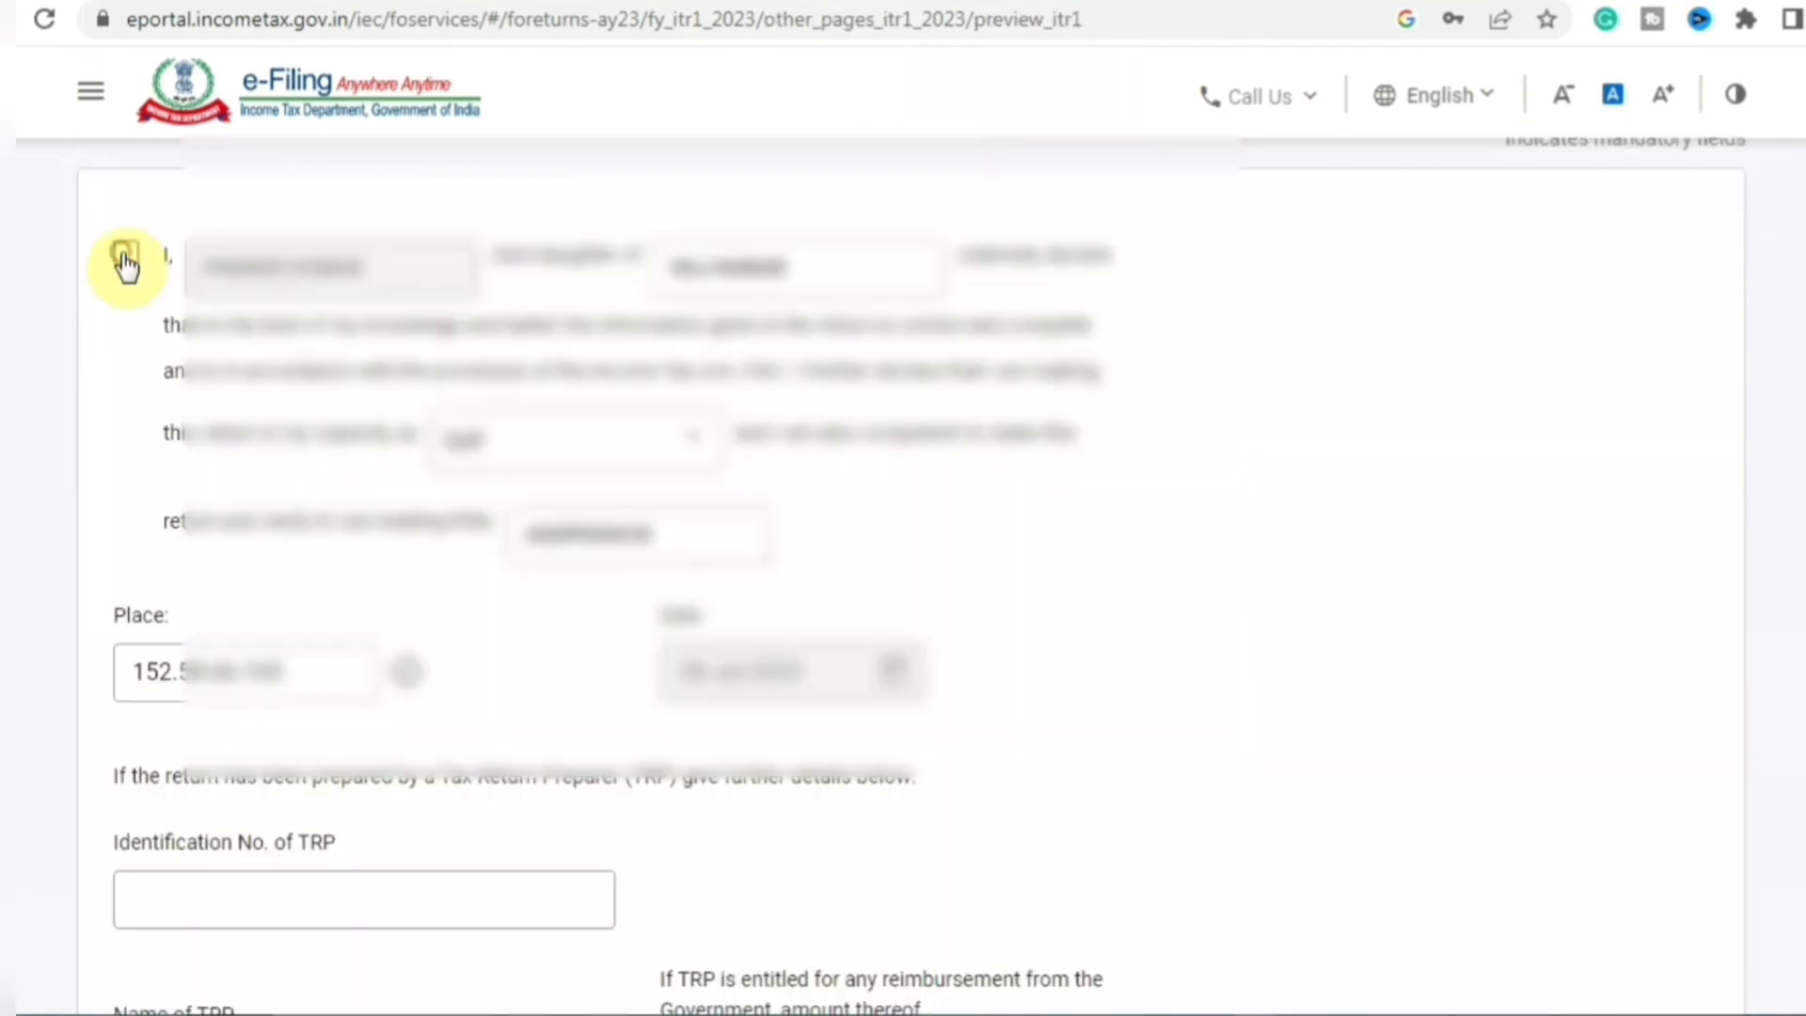
- Accept the verification declaration and continue to the ITR-1 preview
left_click(125, 256)
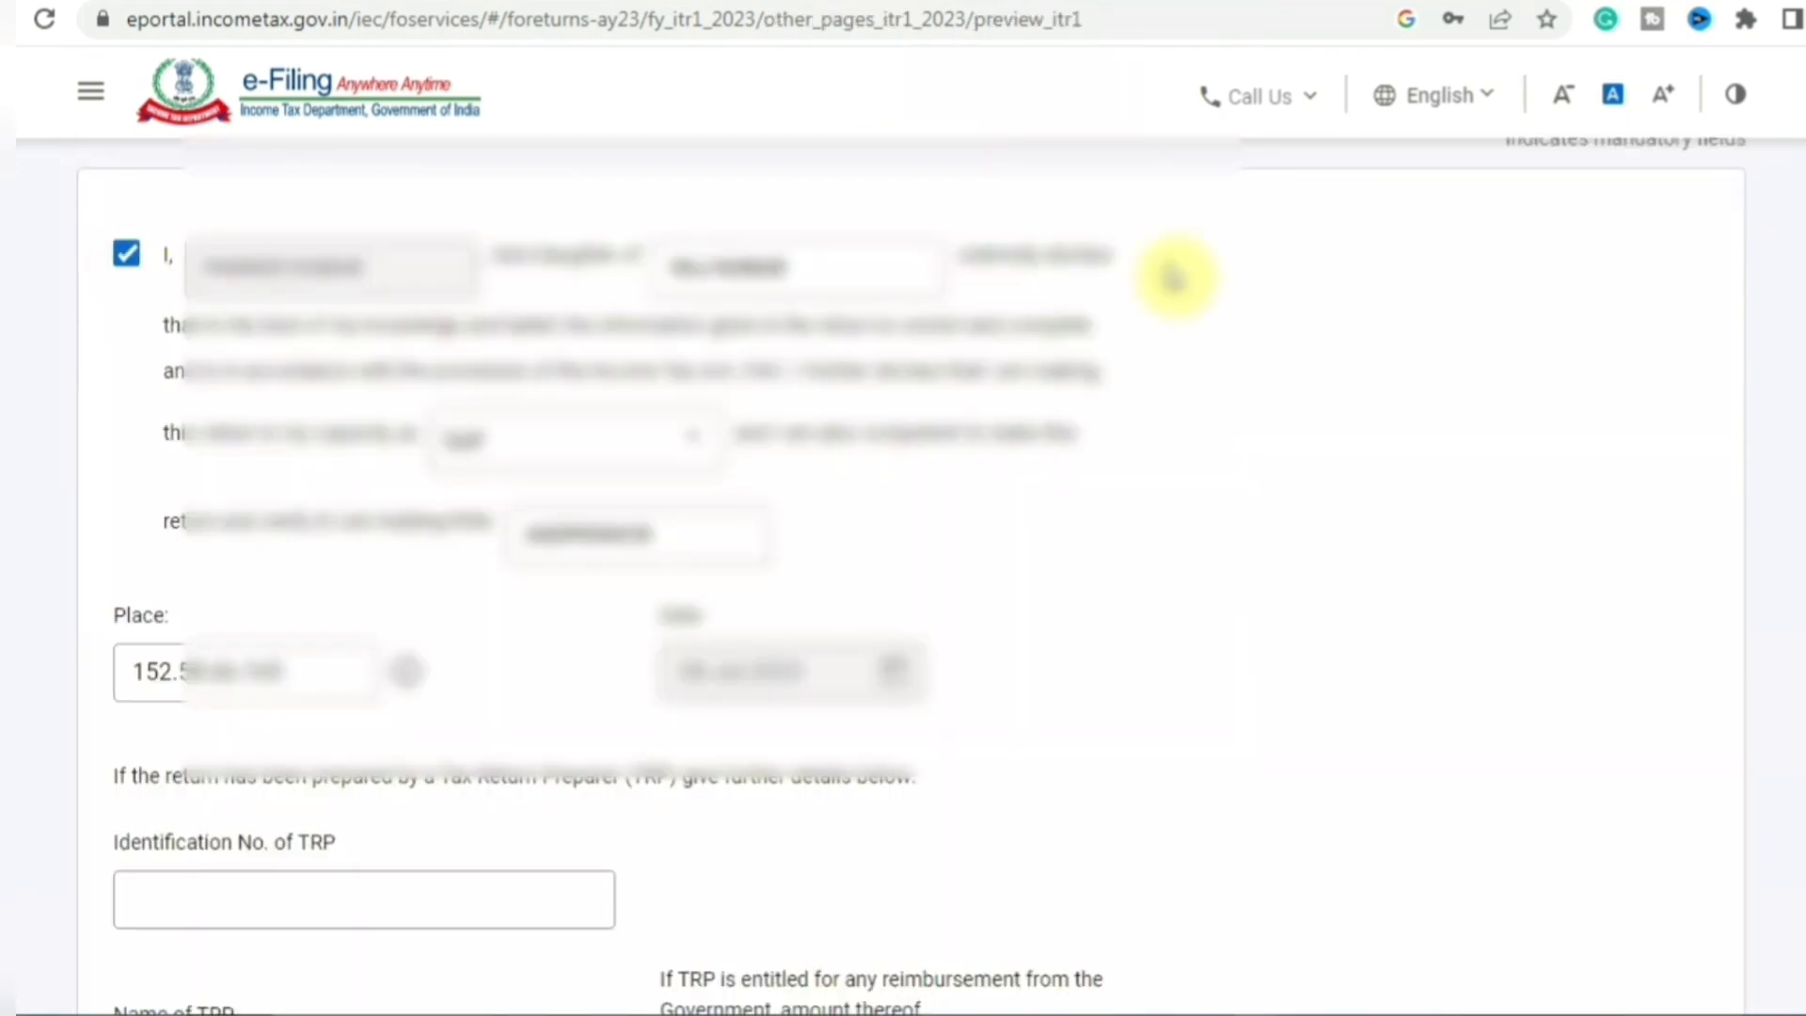
scroll(903, 565, "down", 5)
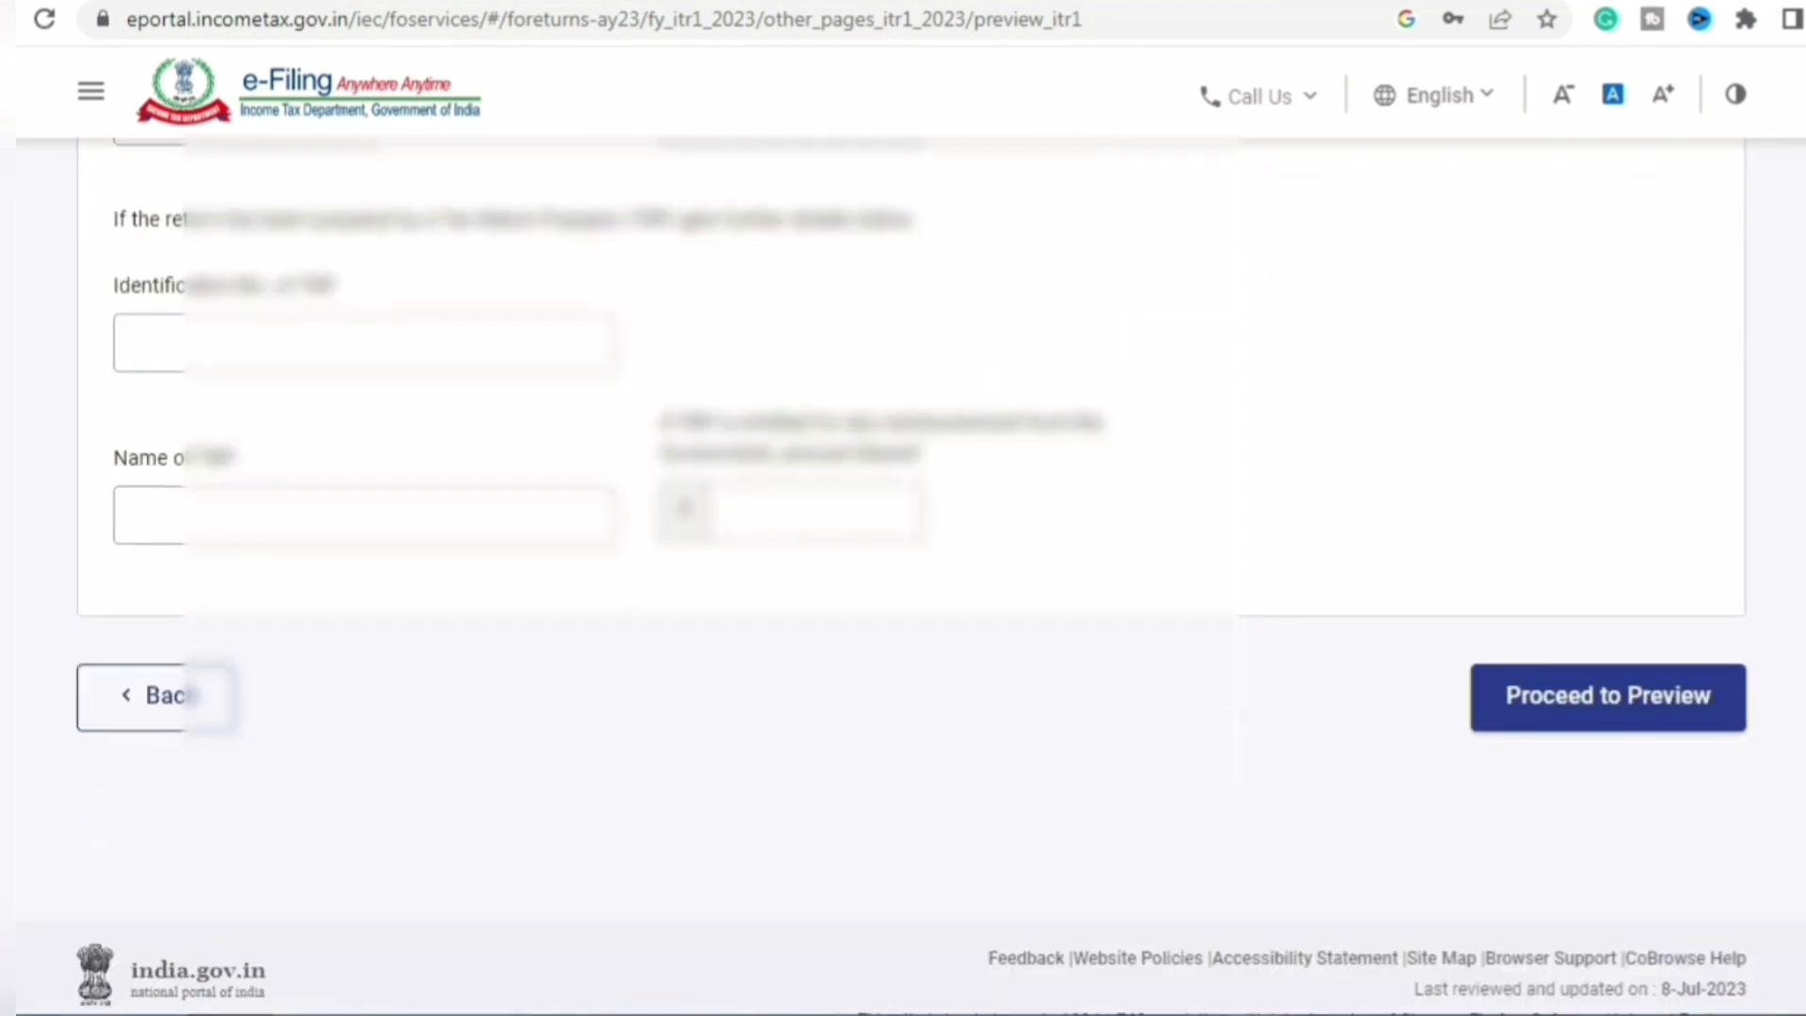
left_click(1610, 694)
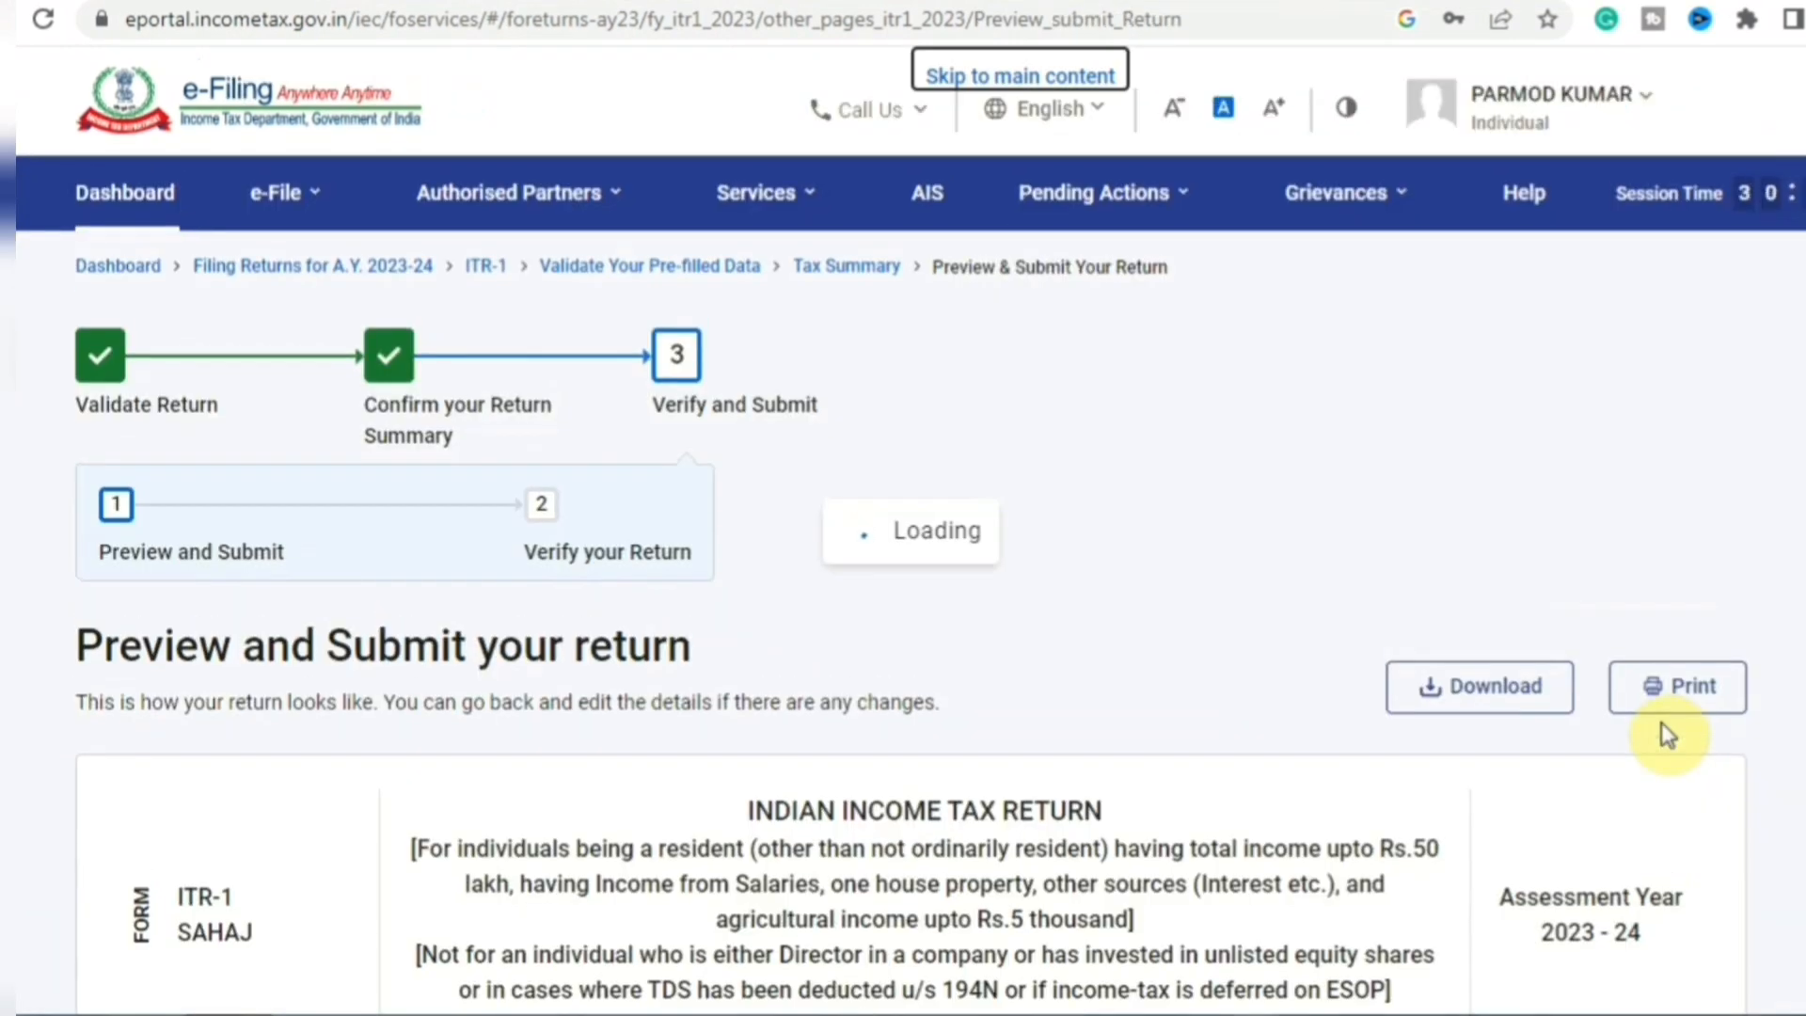
- Review the full ITR-1 preview and submit it for validation
scroll(903, 565, "down", 8)
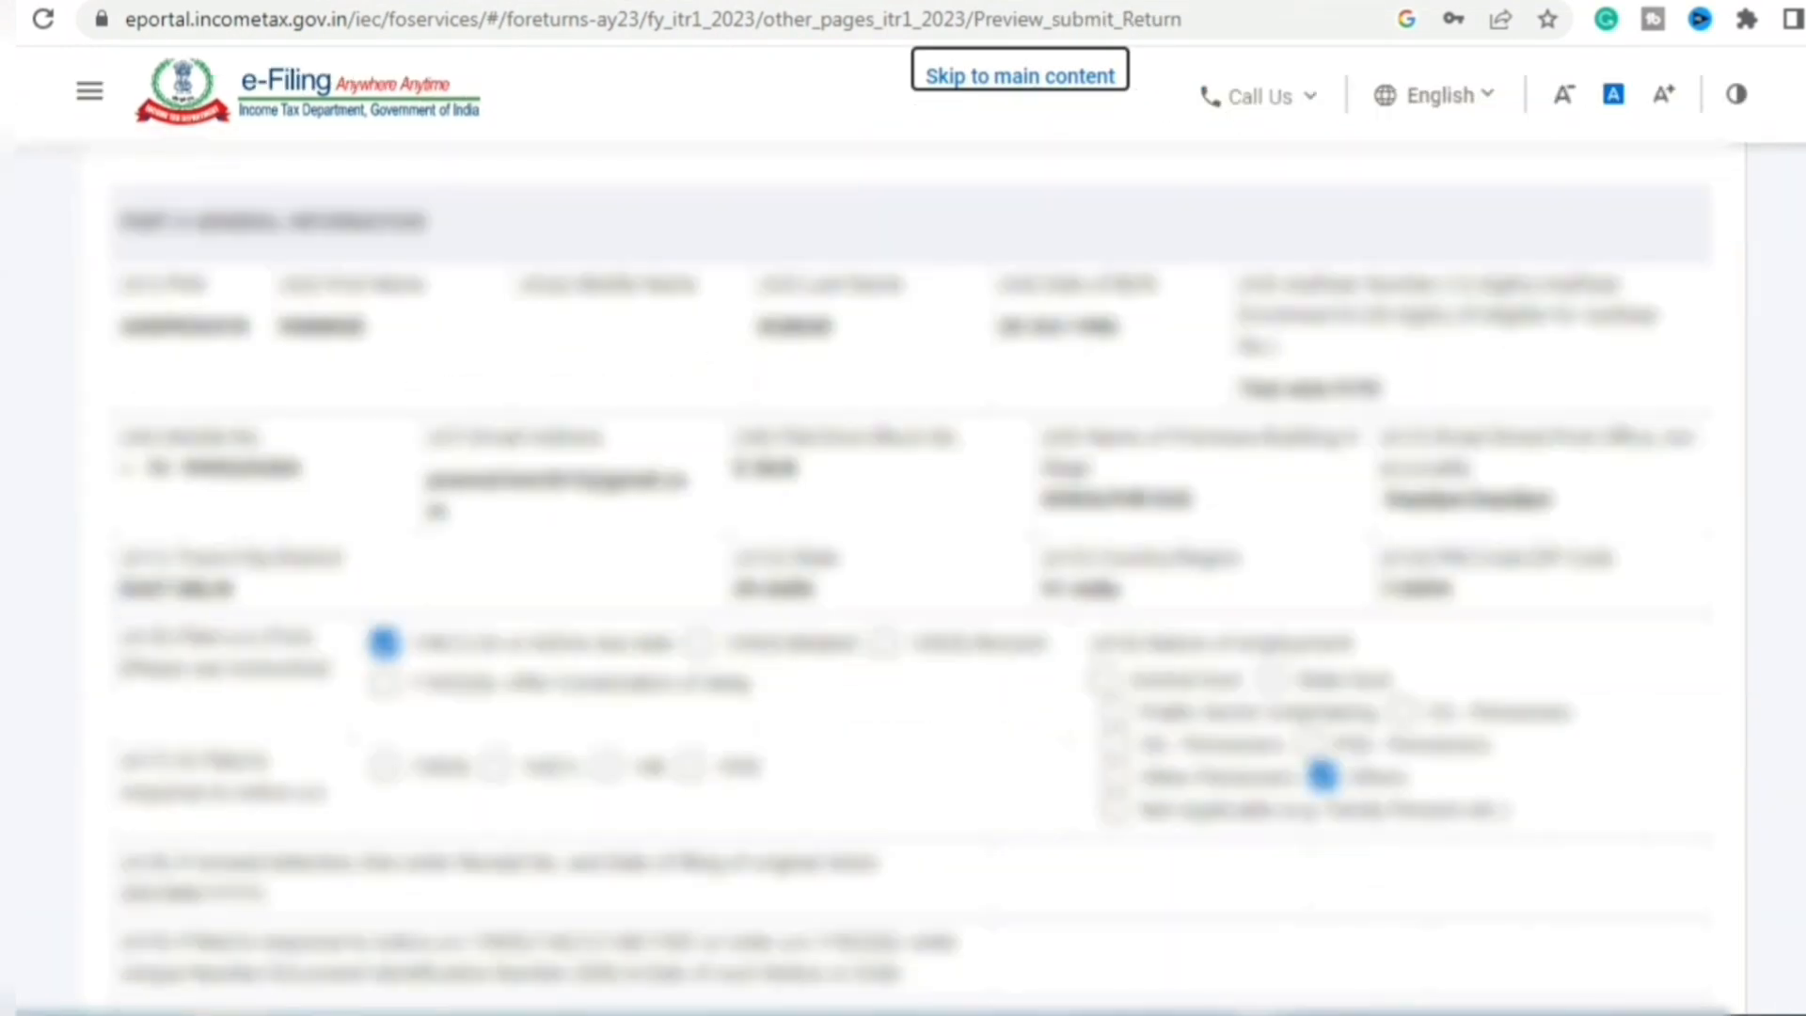
scroll(903, 564, "down", 10)
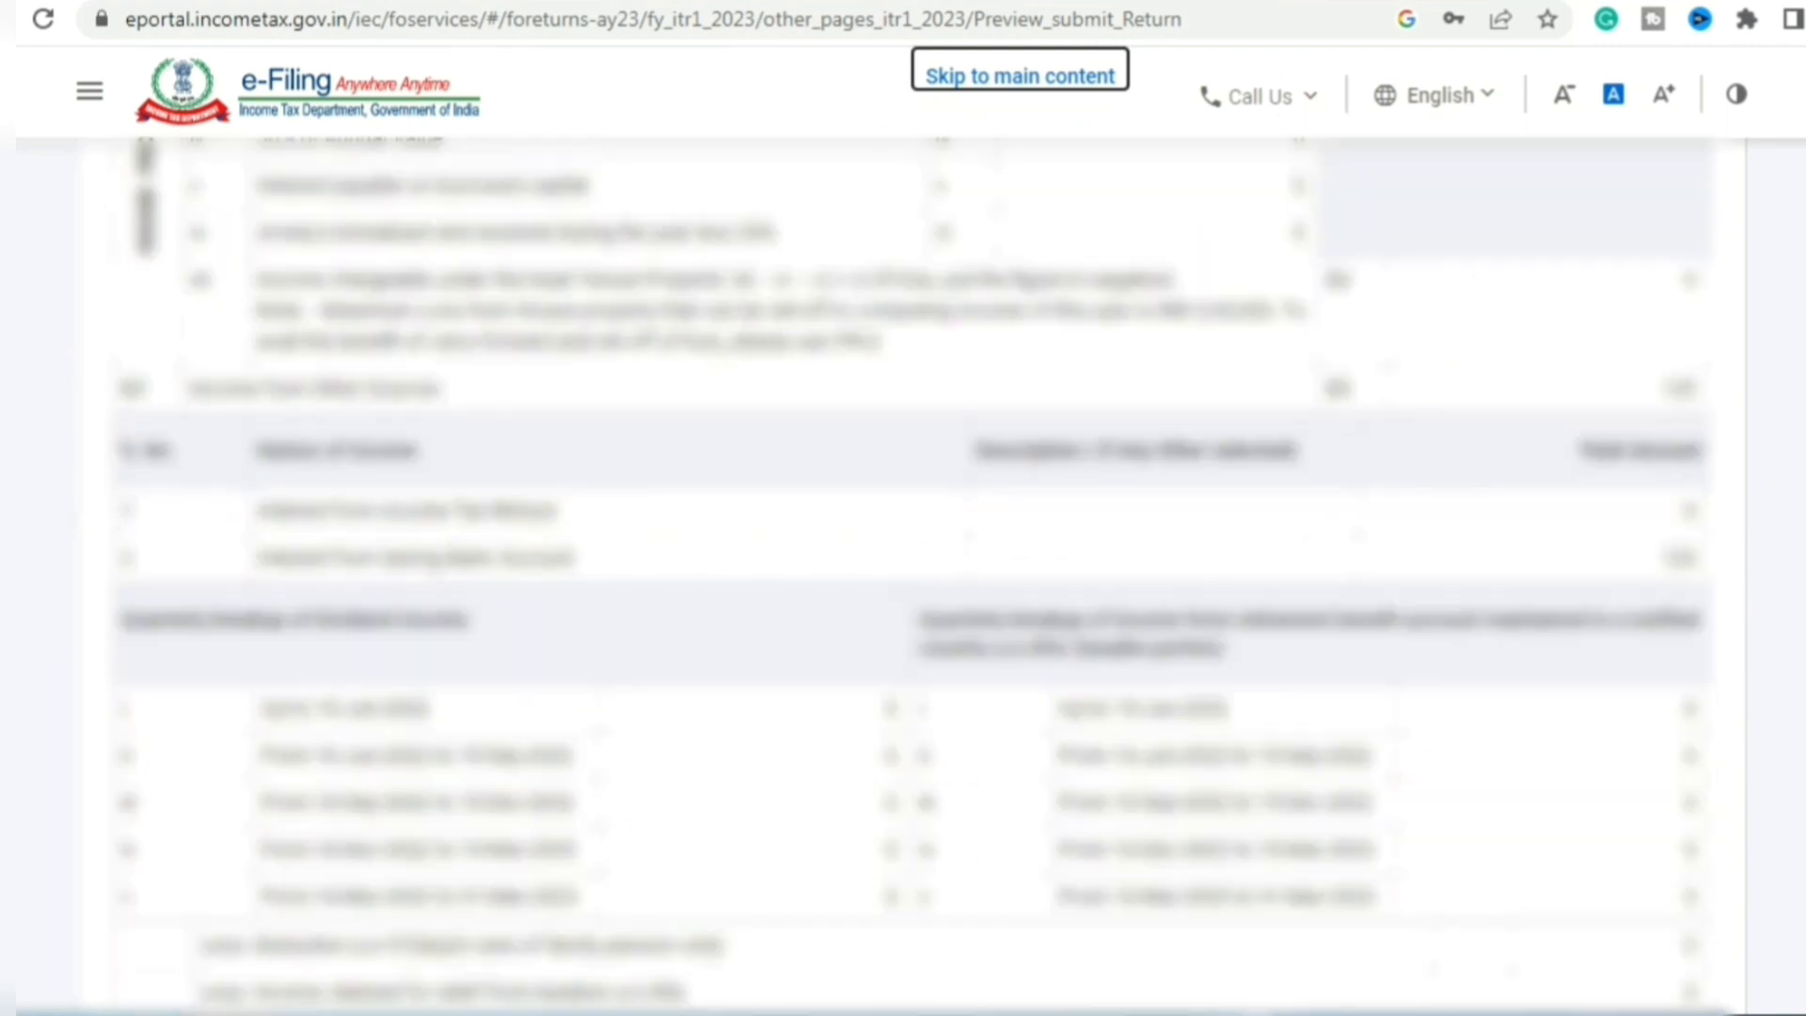
scroll(903, 565, "down", 10)
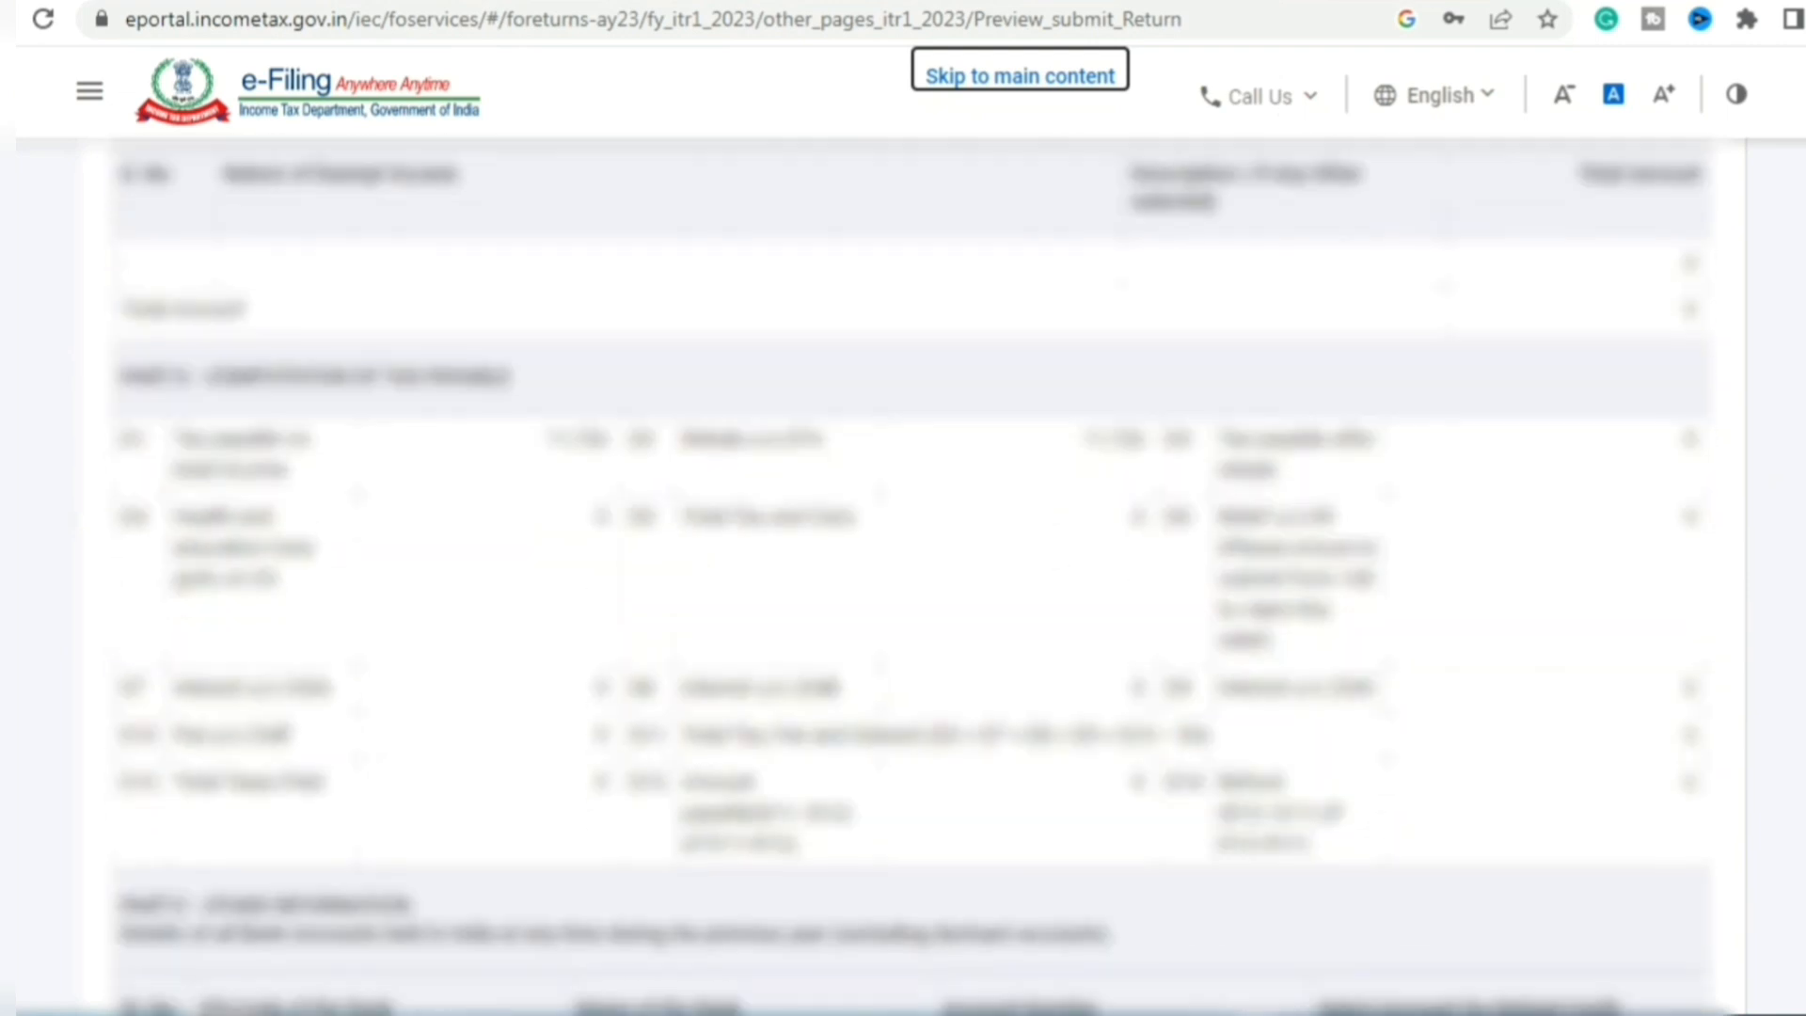
scroll(903, 564, "down", 15)
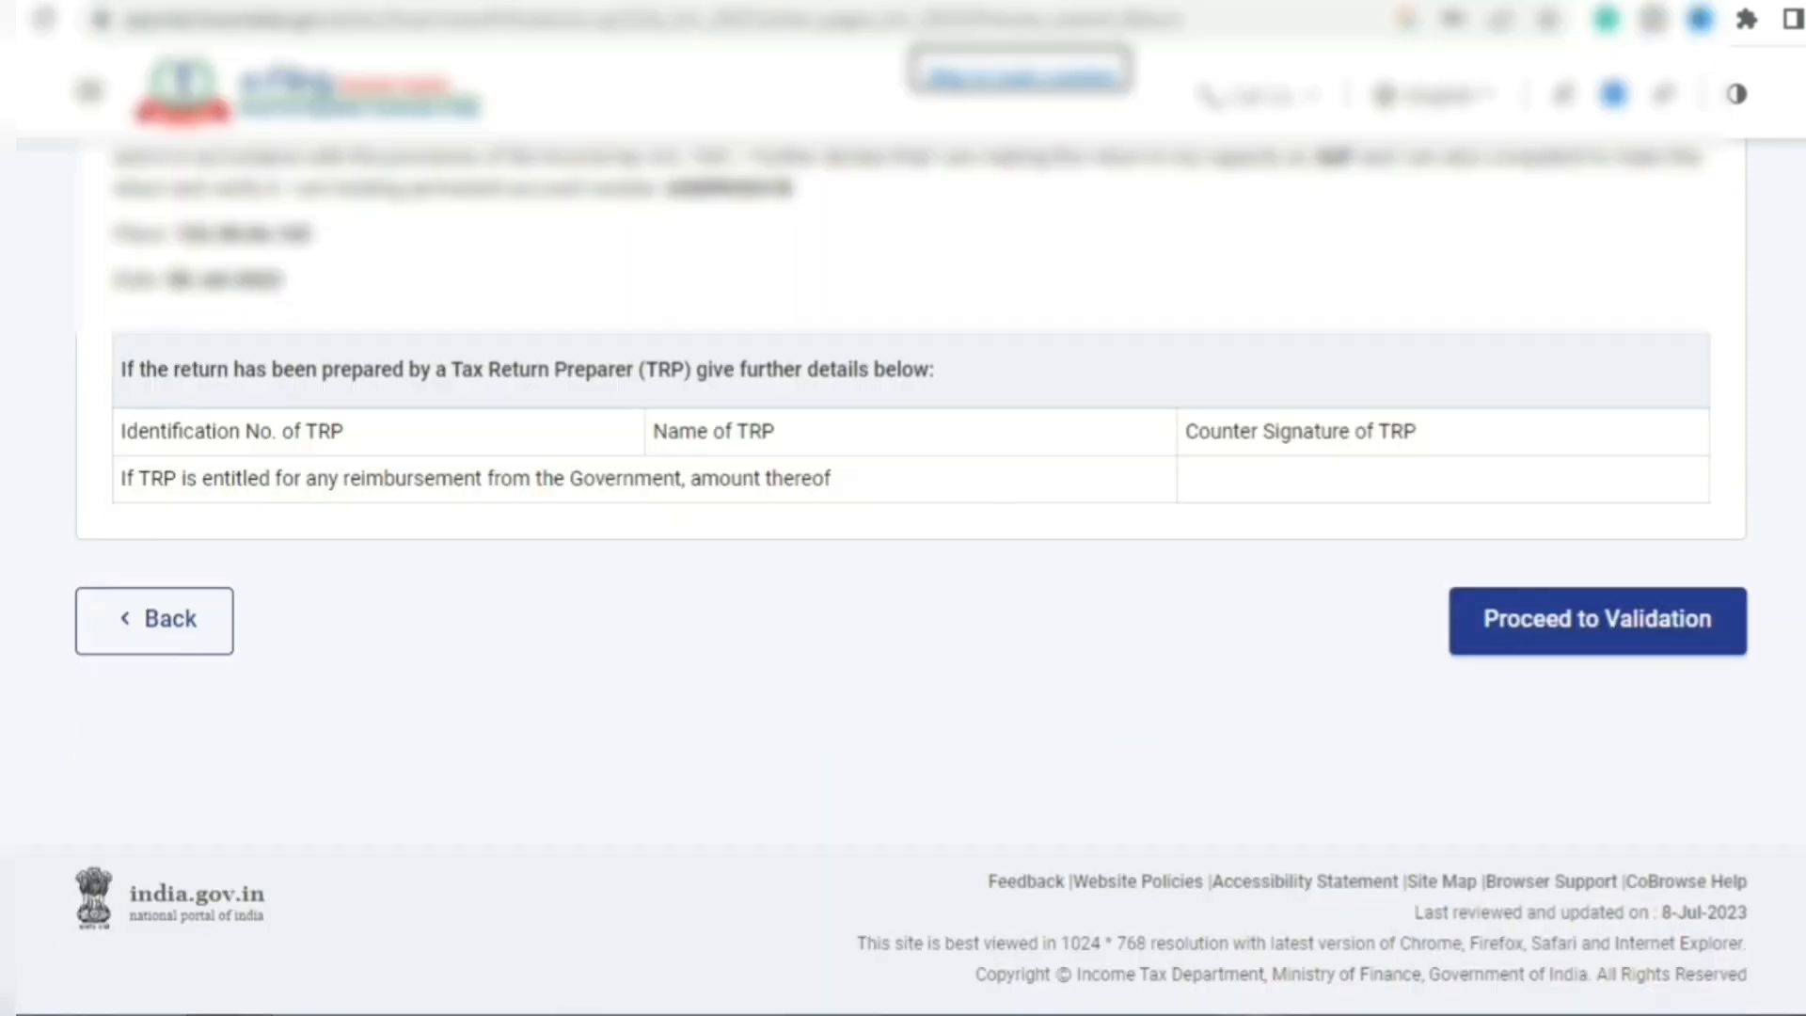
left_click(1612, 624)
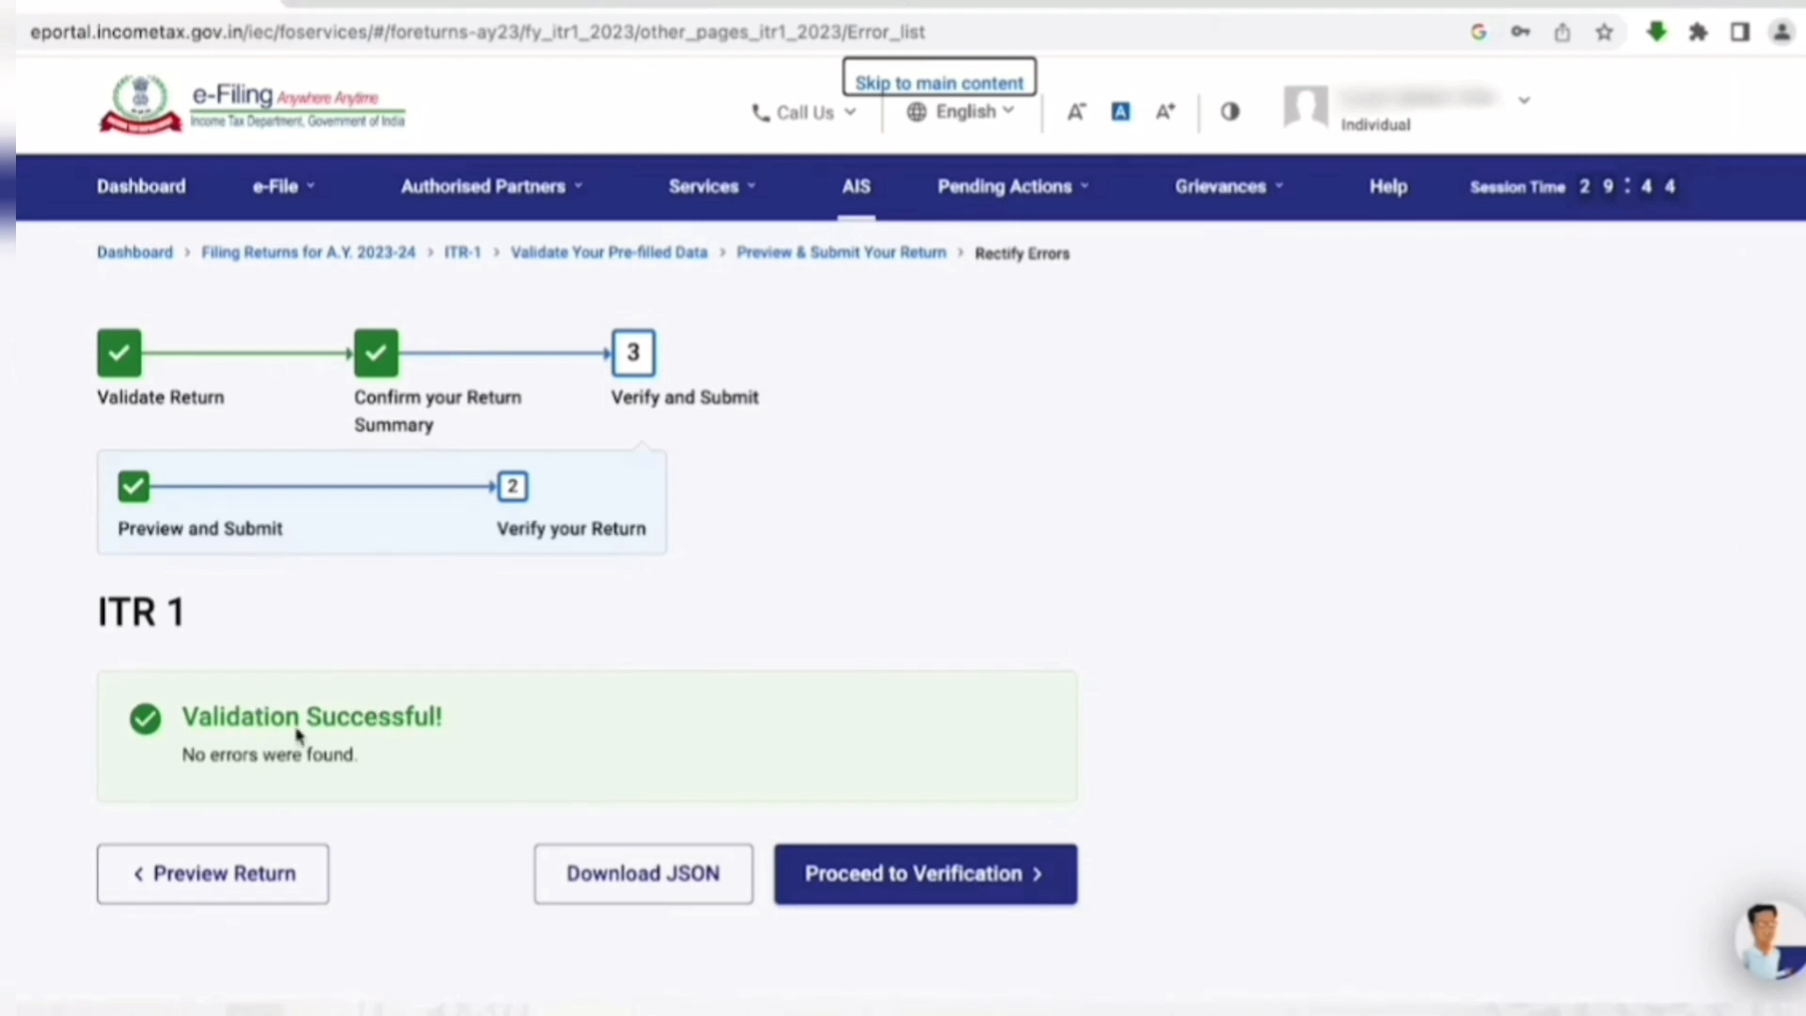
- Proceed from Validation Successful to the e-Verify options page
left_click(921, 873)
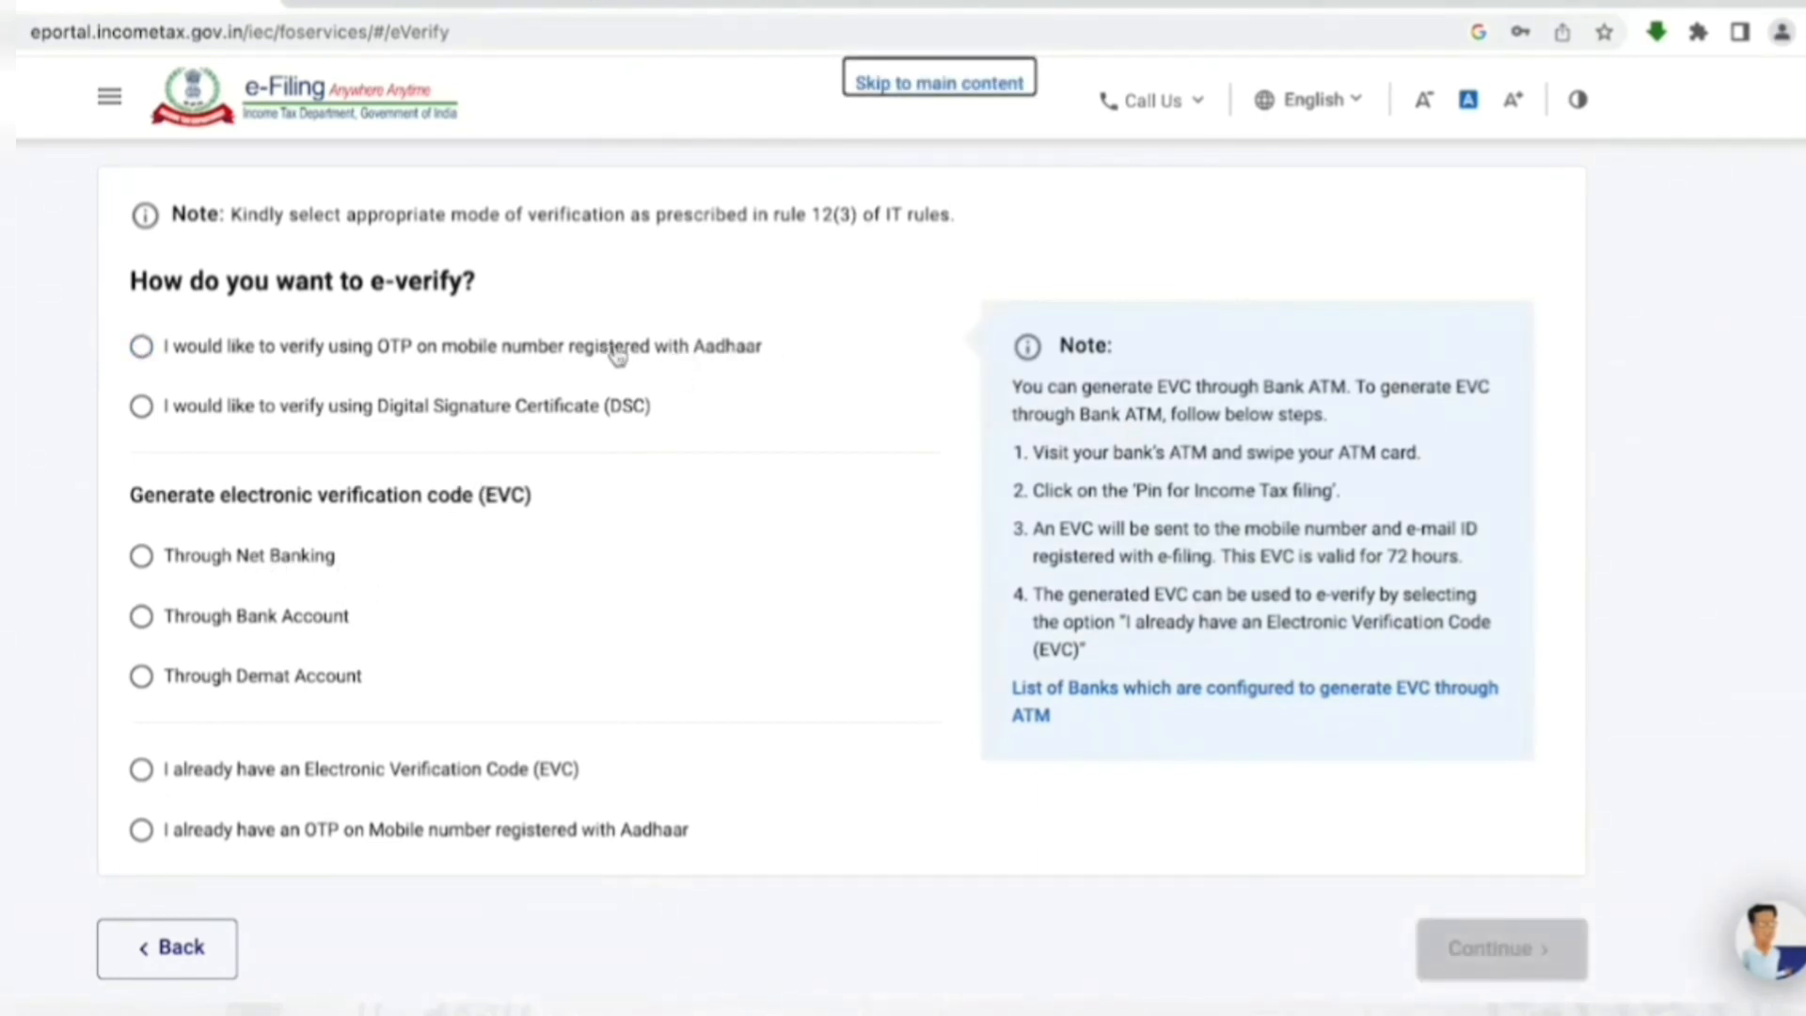
- E-verify with Aadhaar OTP, agreeing to Aadhaar validation and generating the OTP
left_click(141, 350)
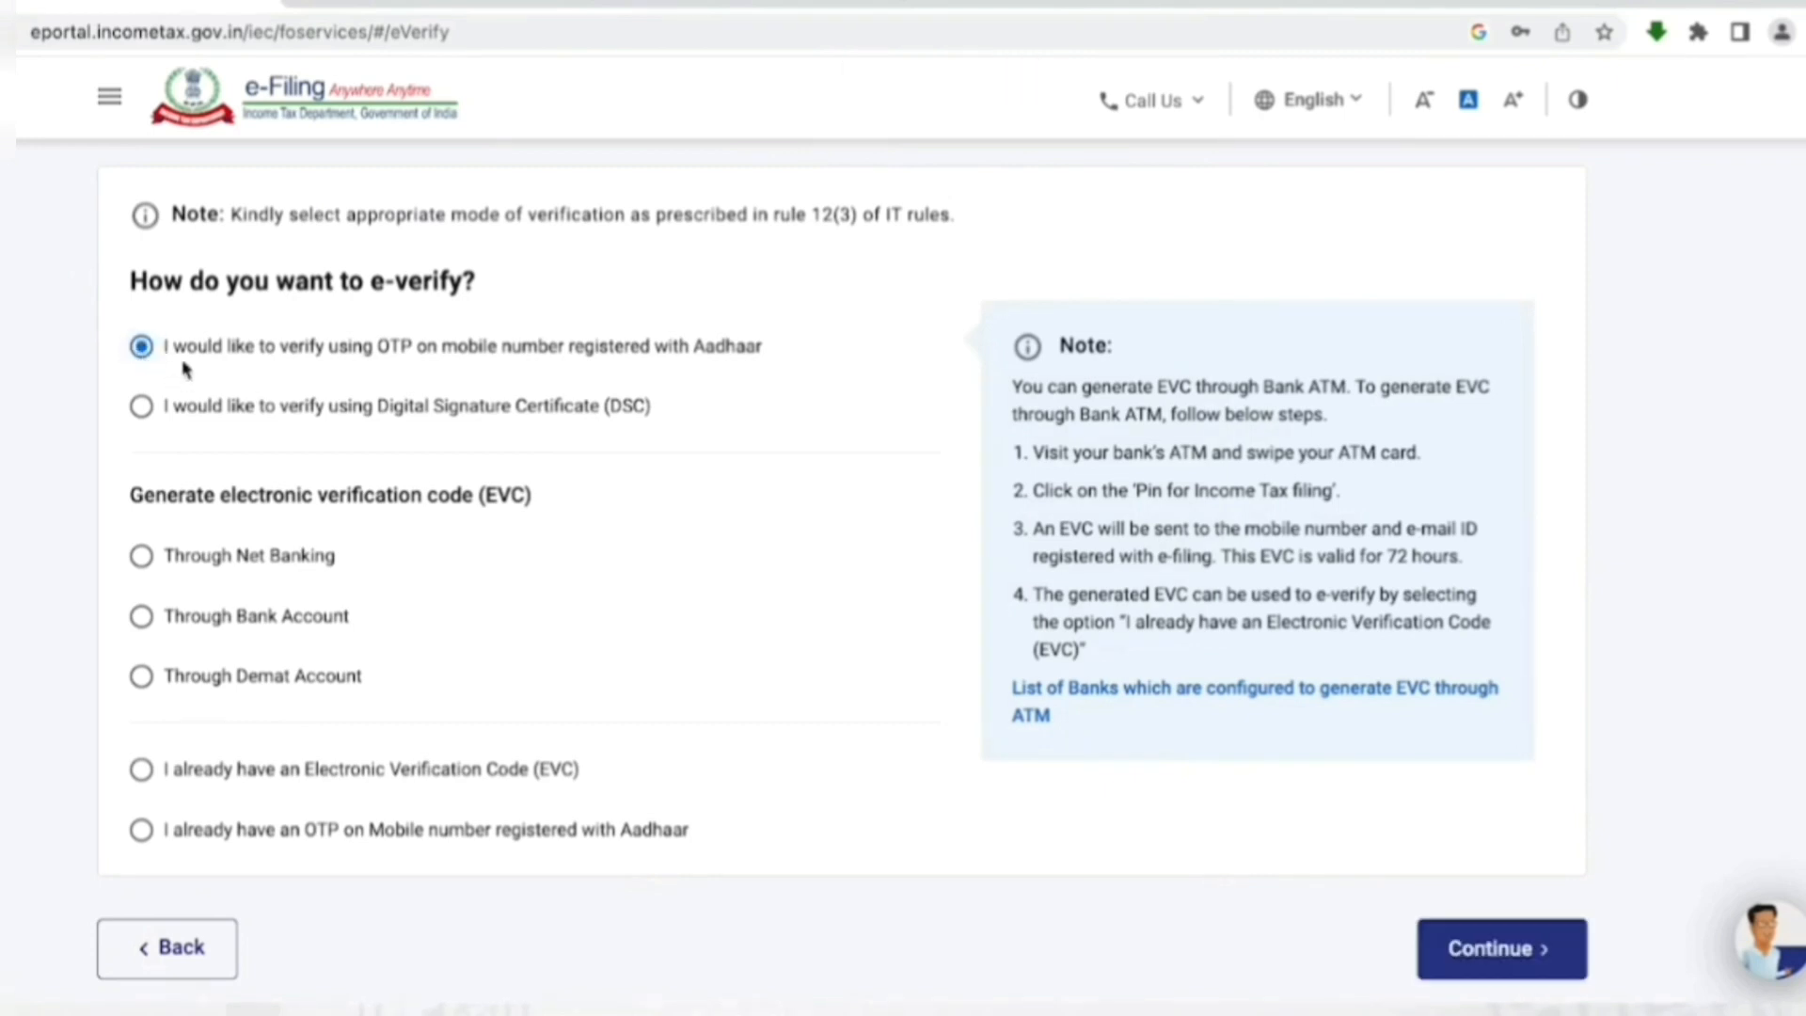
left_click(1486, 950)
left_click(524, 584)
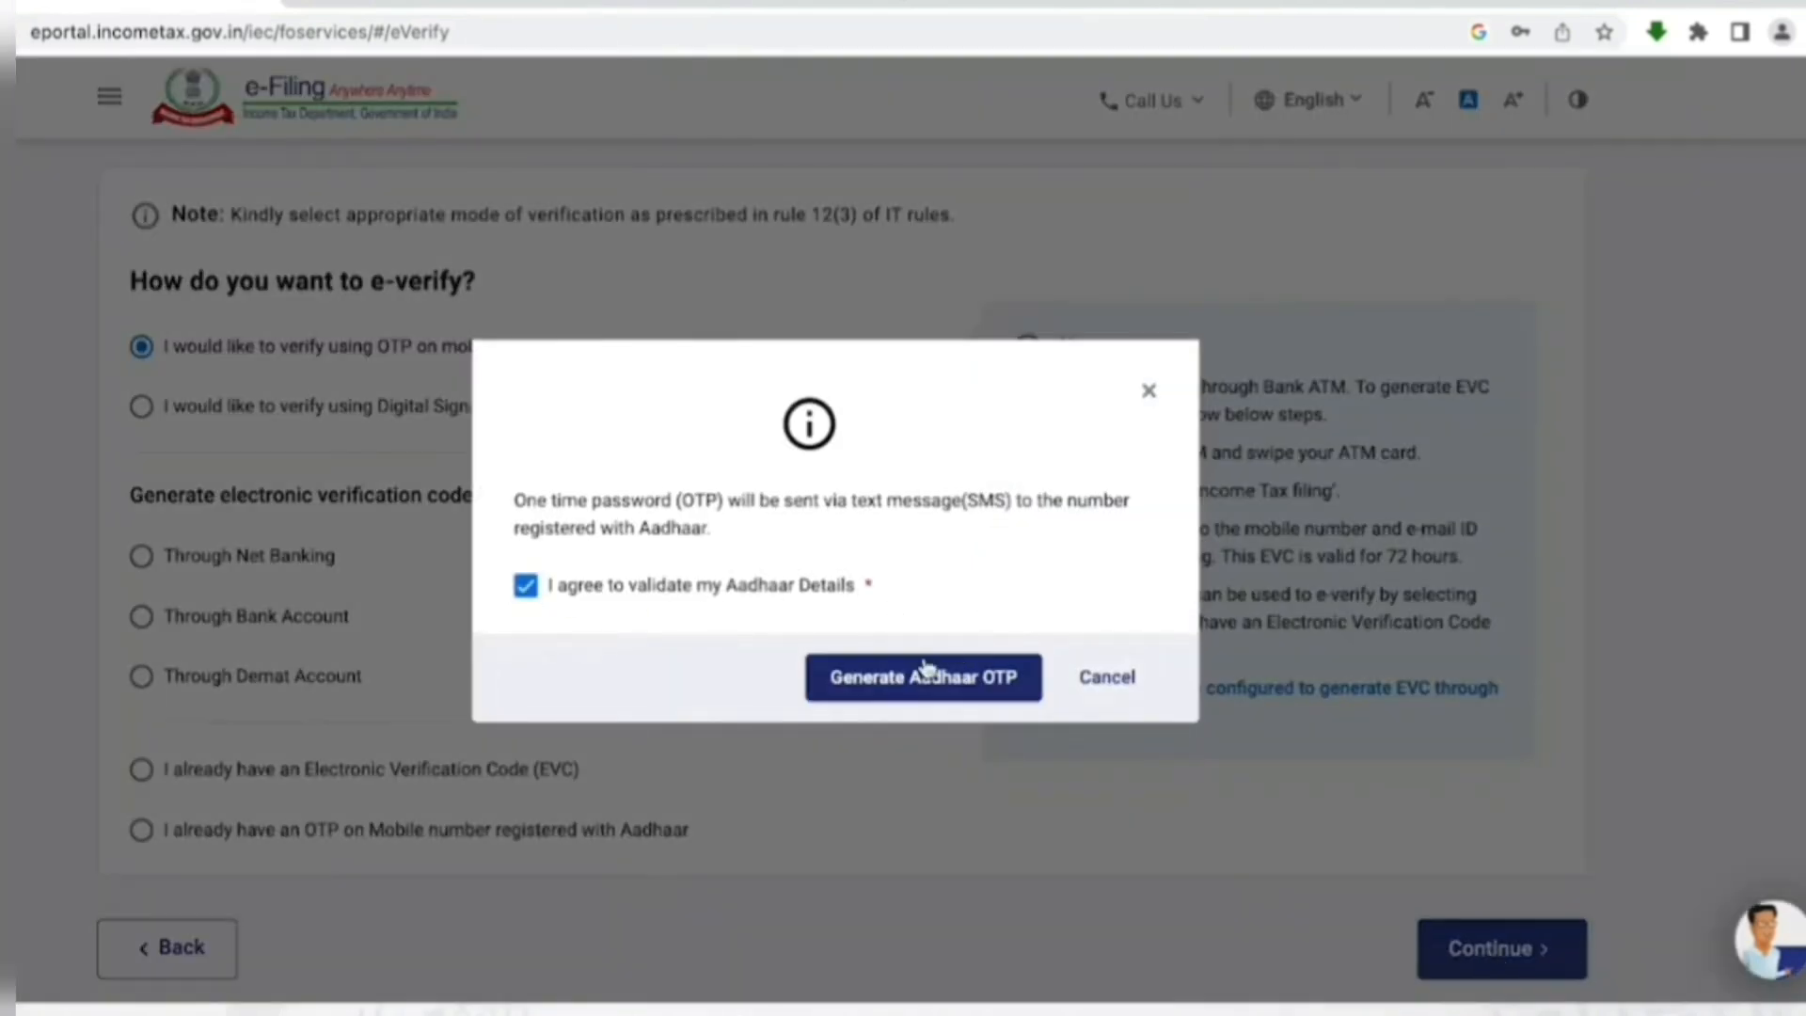
left_click(997, 685)
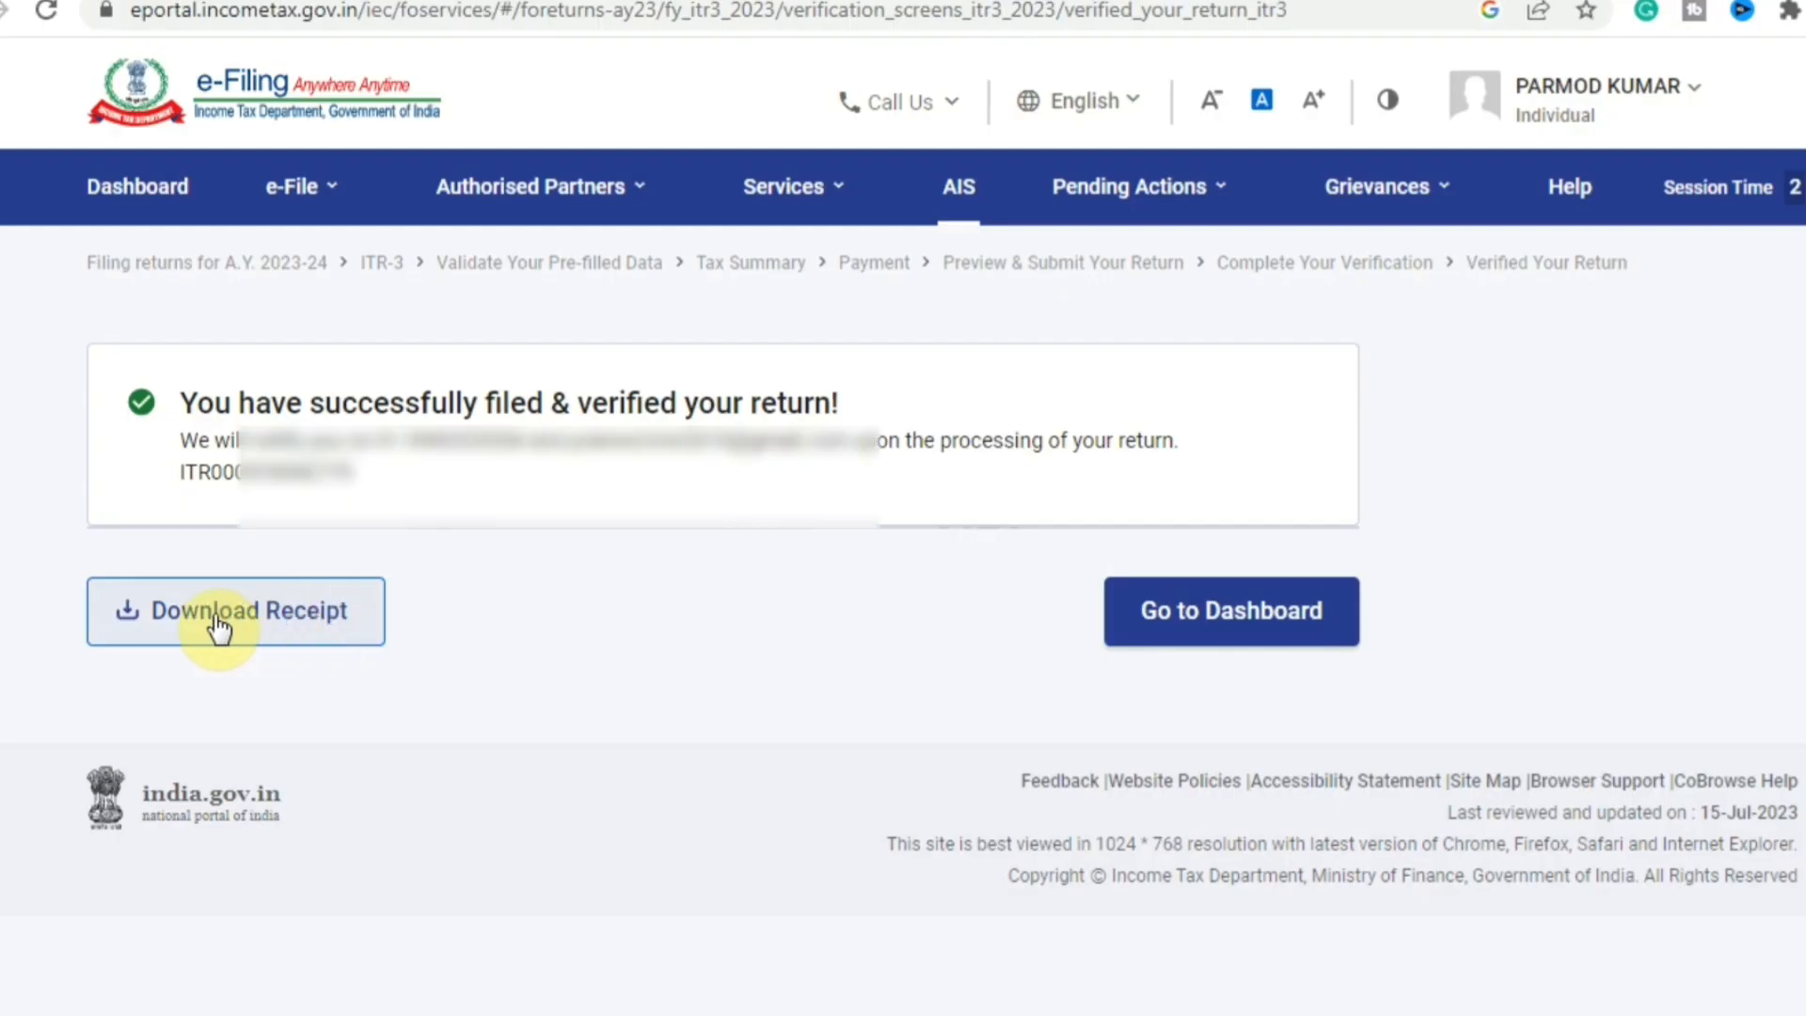
- Download the acknowledgement receipt and open the downloaded PDF
left_click(278, 628)
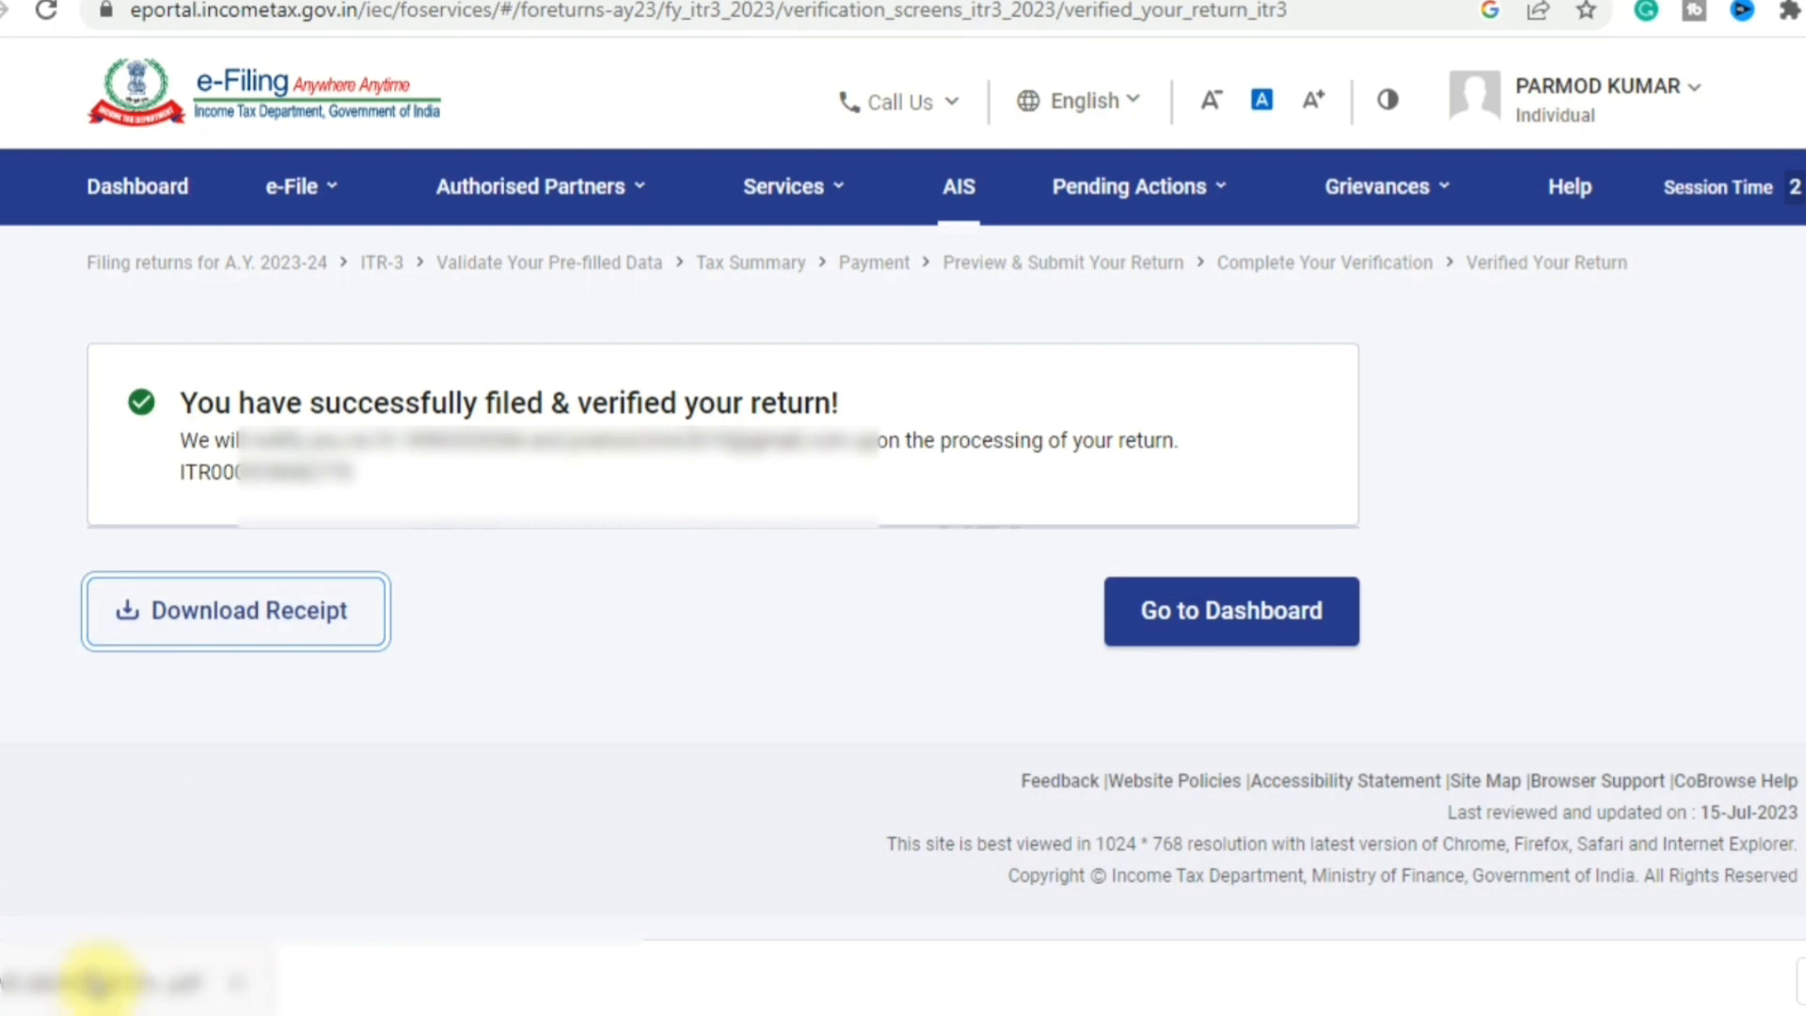
left_click(91, 986)
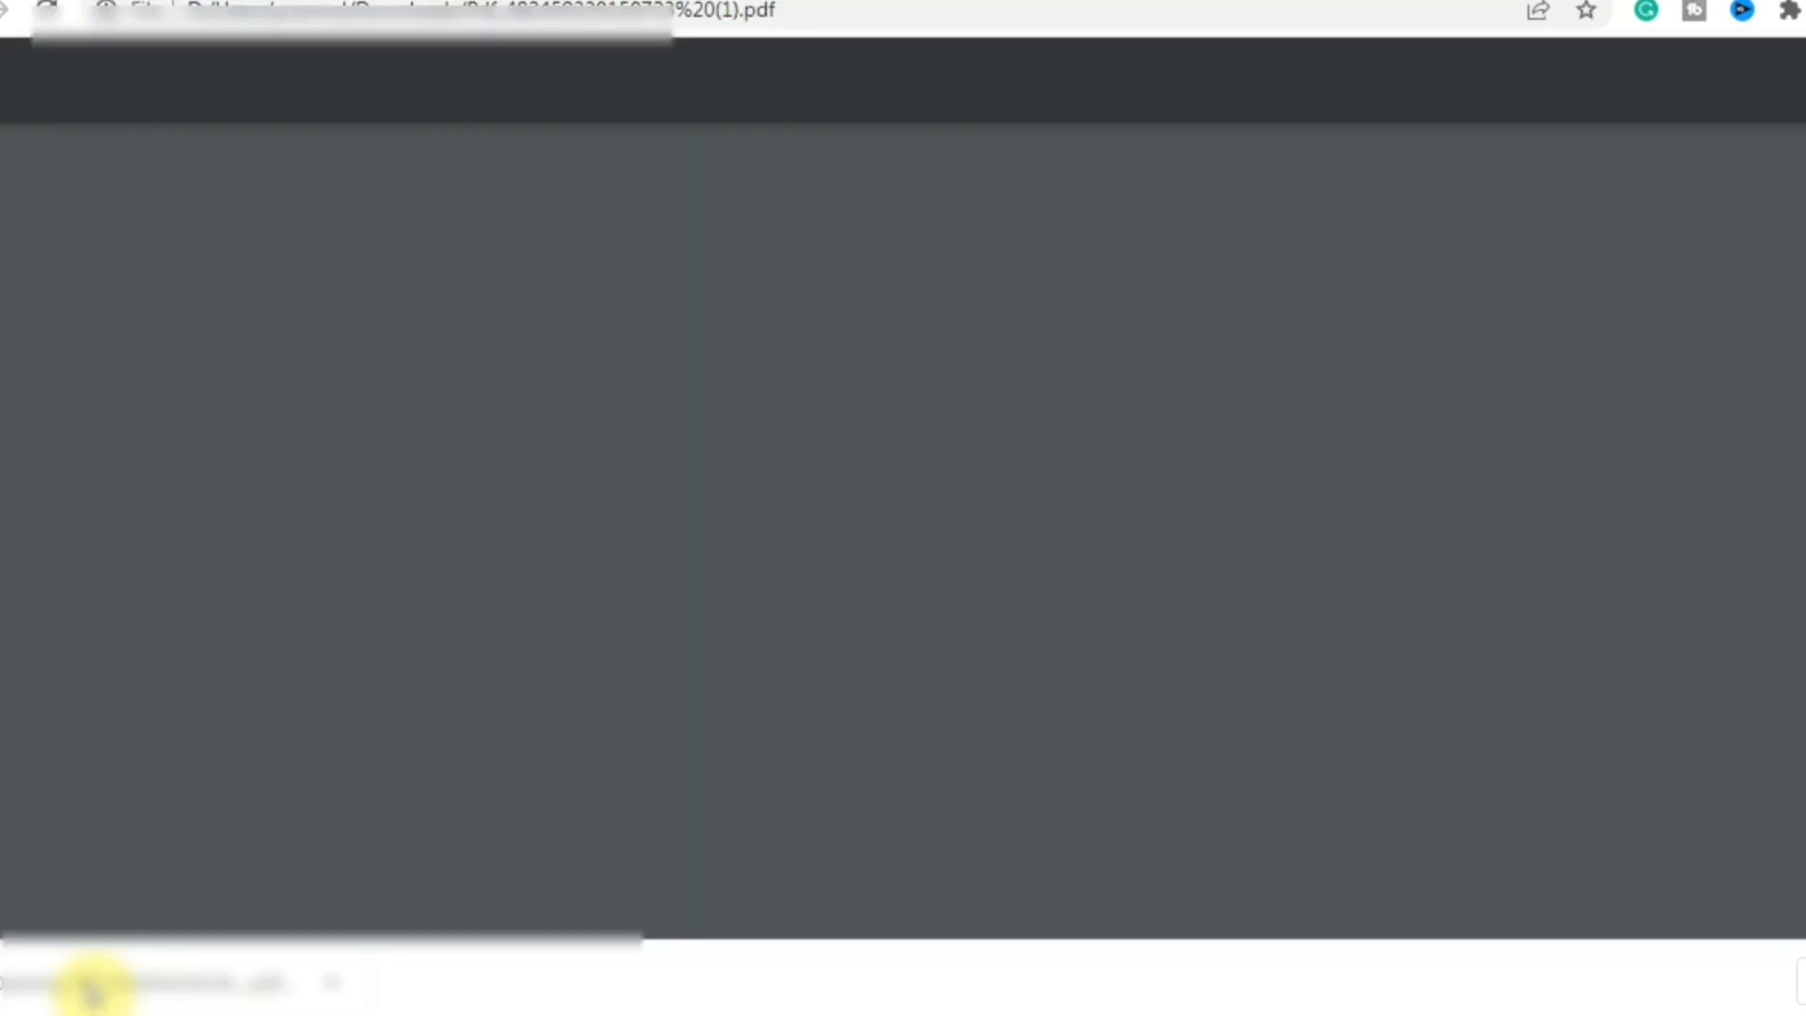